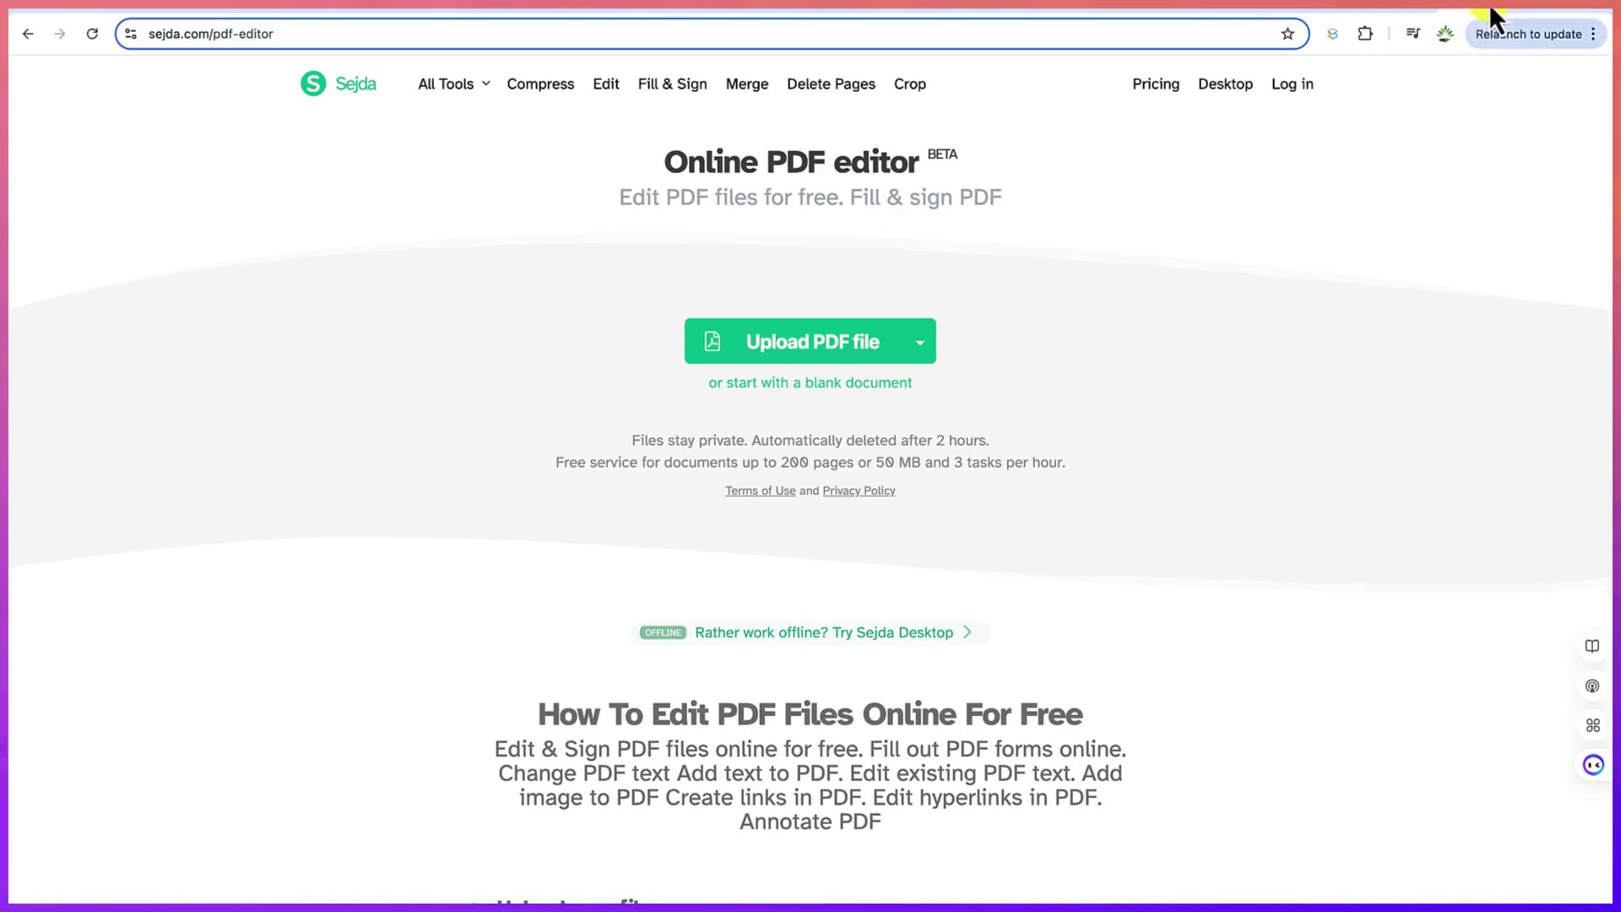
Open a new browser tab alongside the Sejda online editor.
key(super+t)
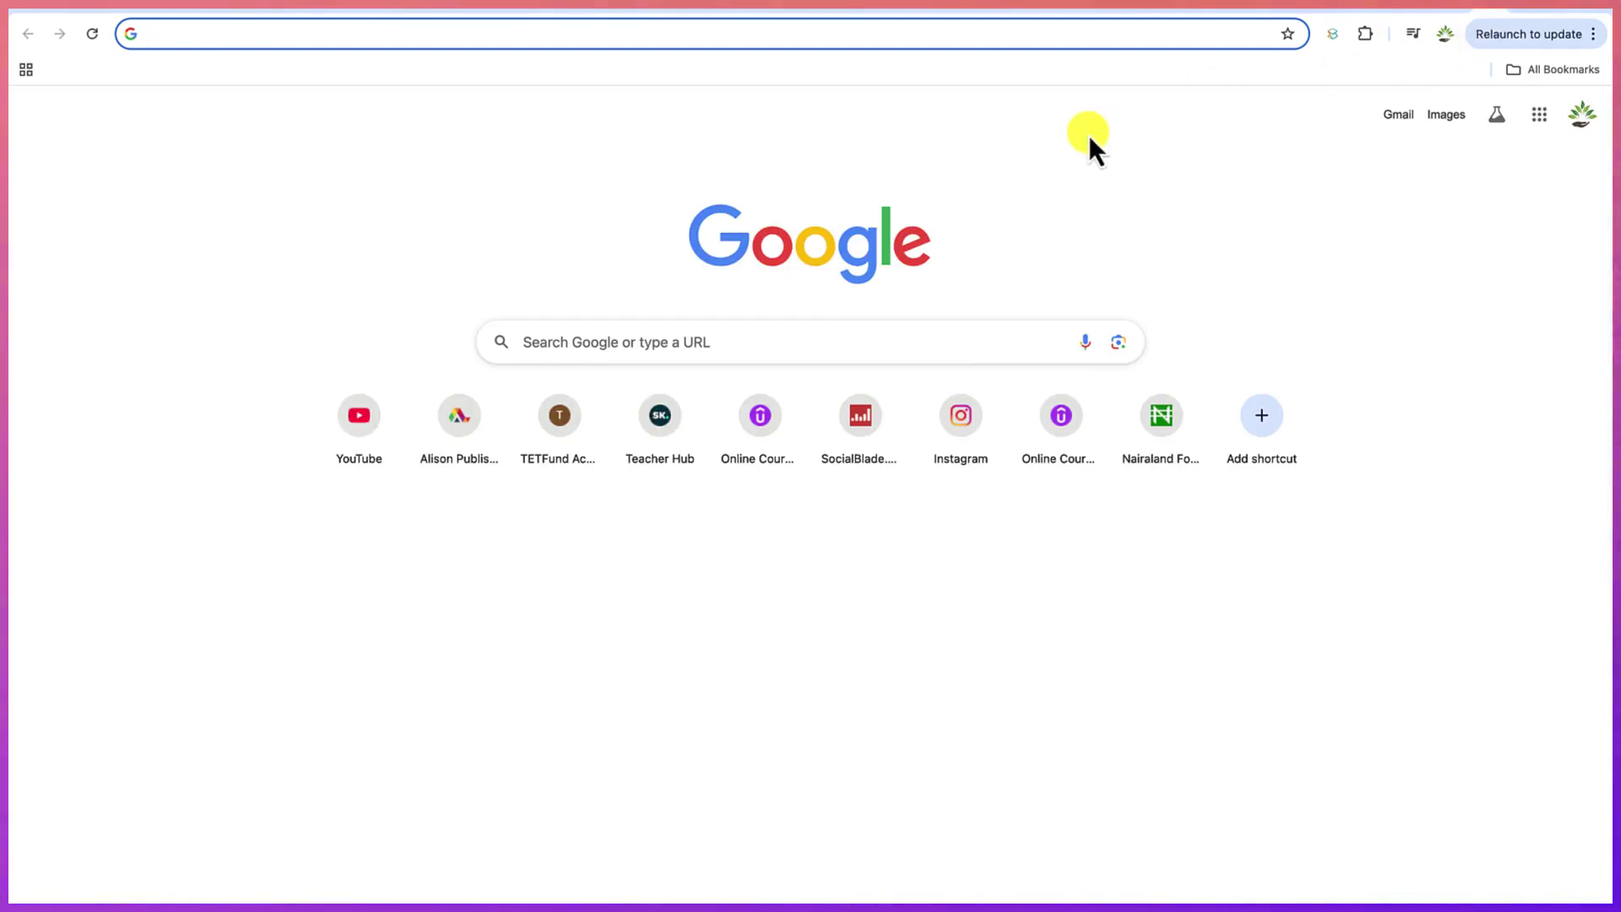
Load google.com and dismiss its storage prompt.
text(g)
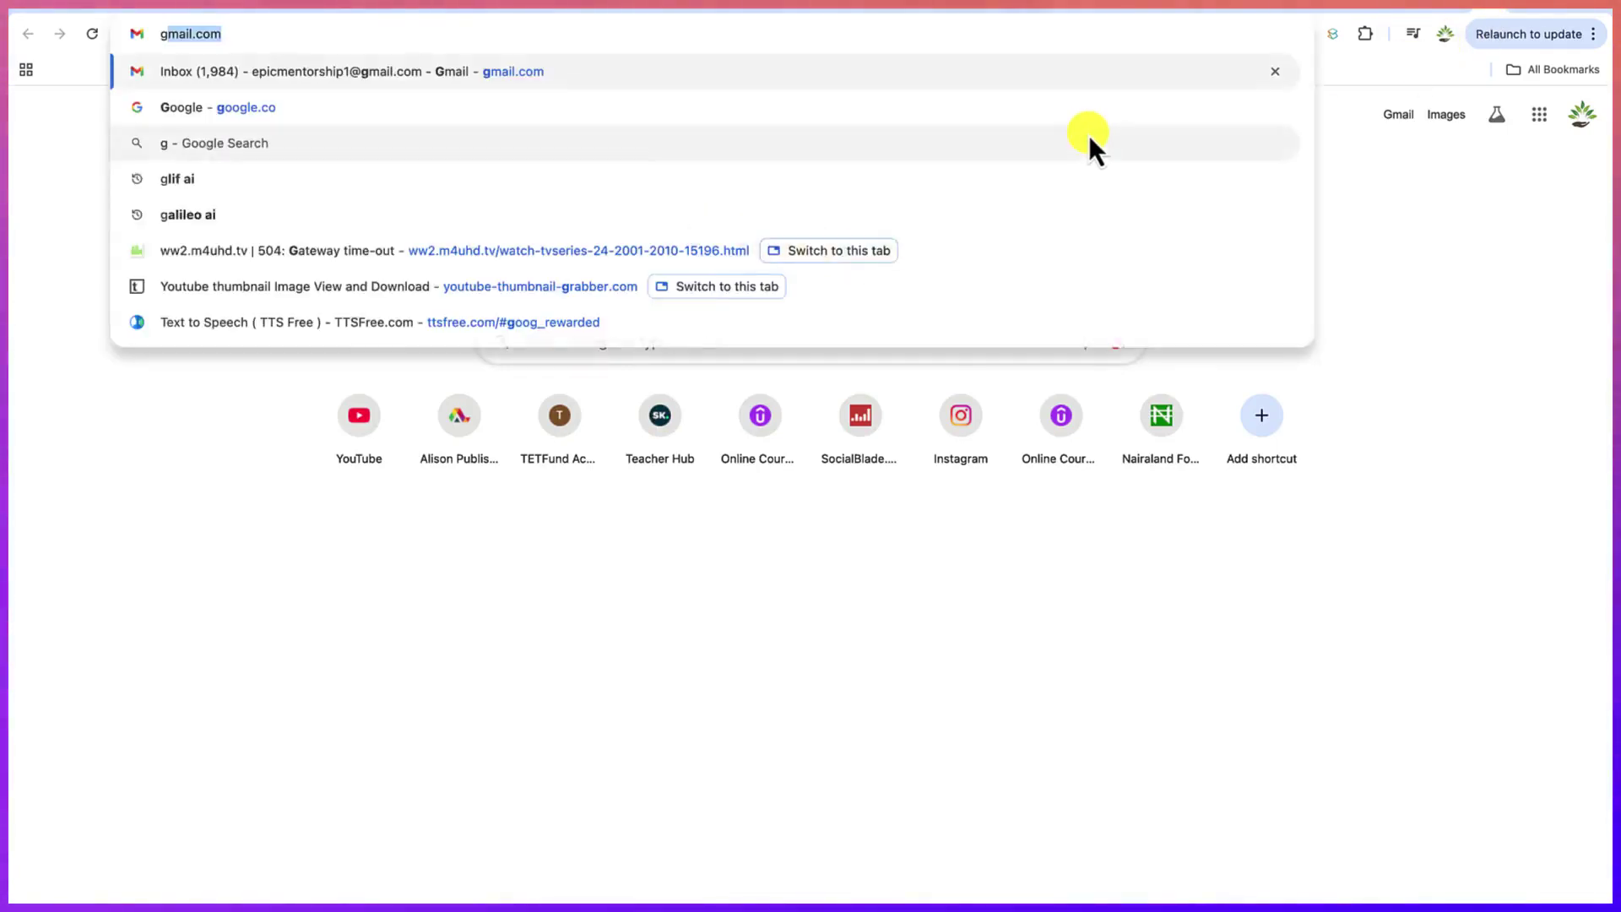
key(Return)
click(1403, 271)
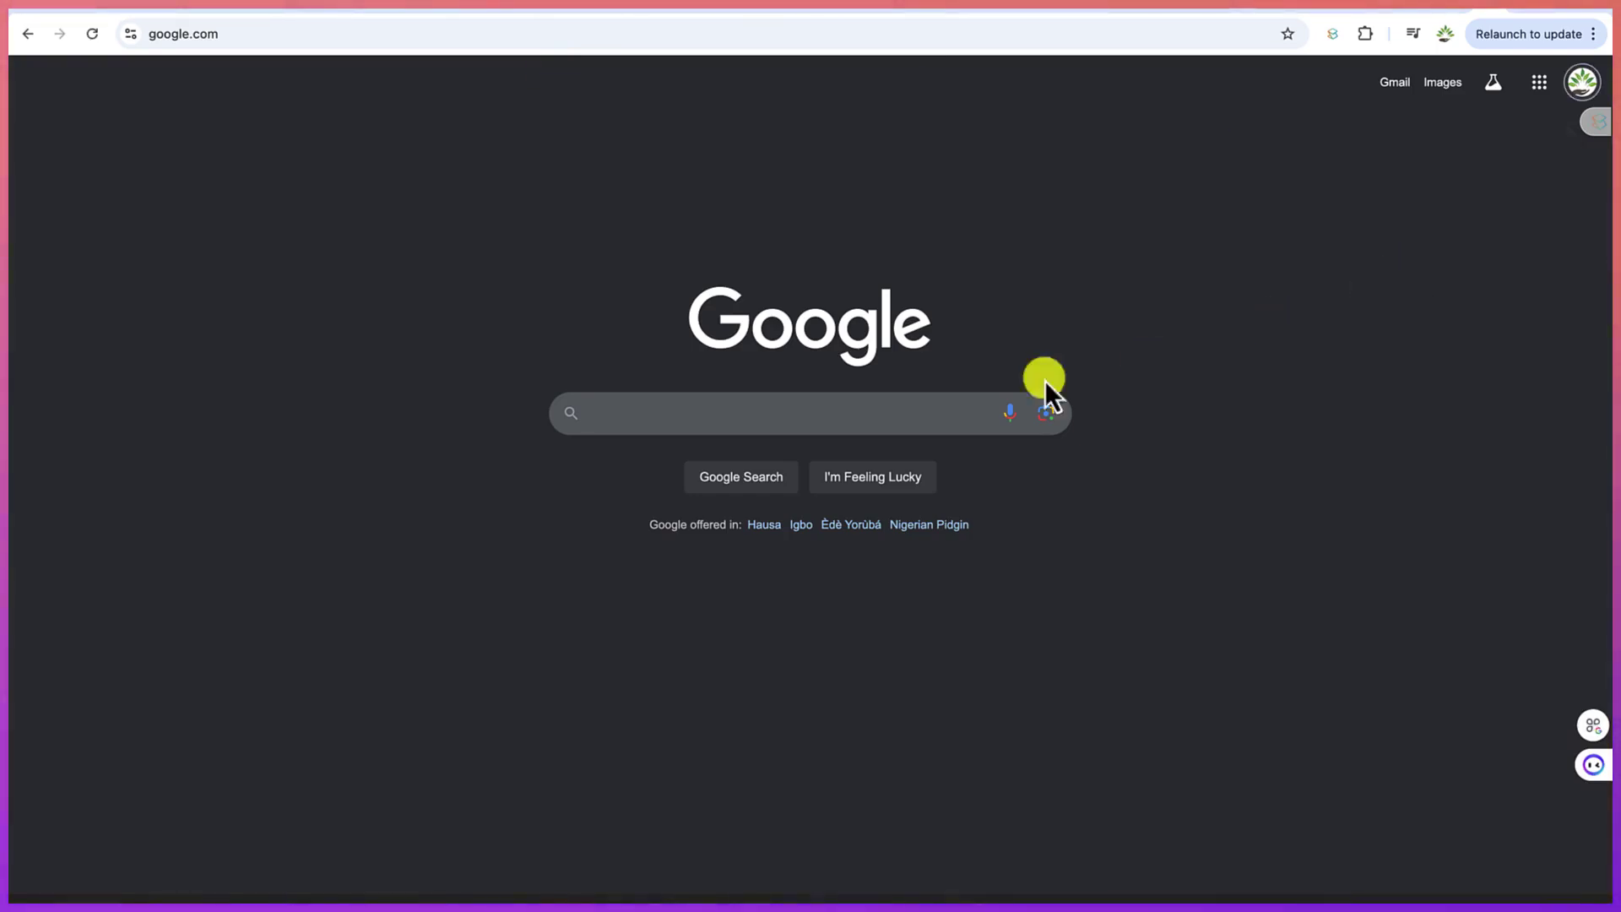
Search for 'sejda pdf' and open the 'Sejda helps with your PDF tasks' result.
click(873, 422)
text(sejda pdf)
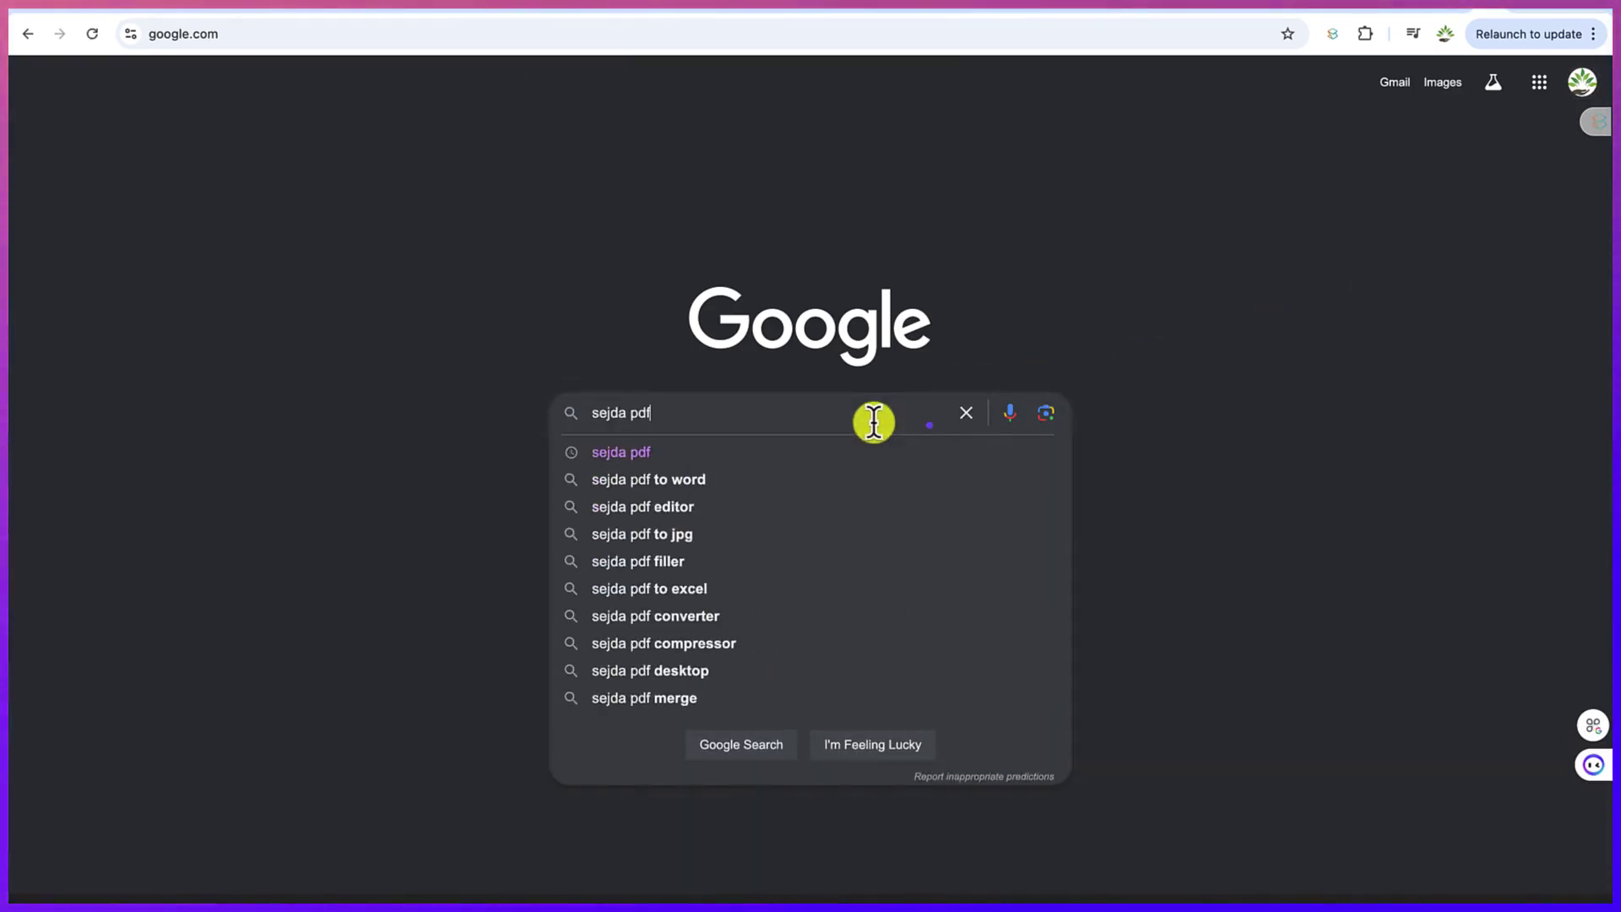
key(Return)
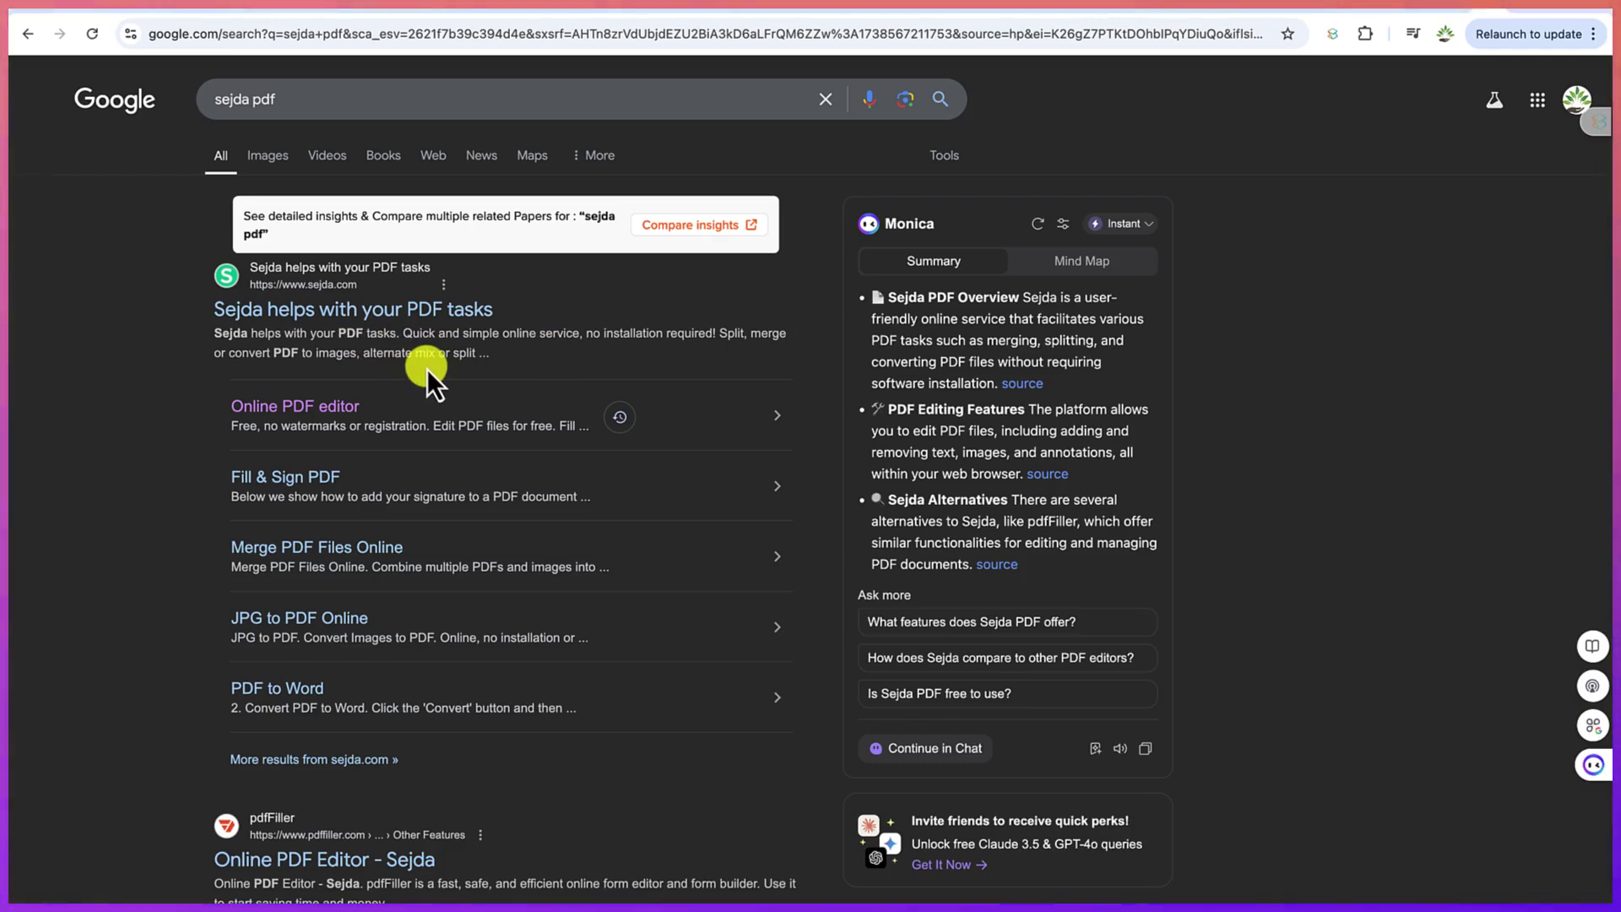
click(365, 309)
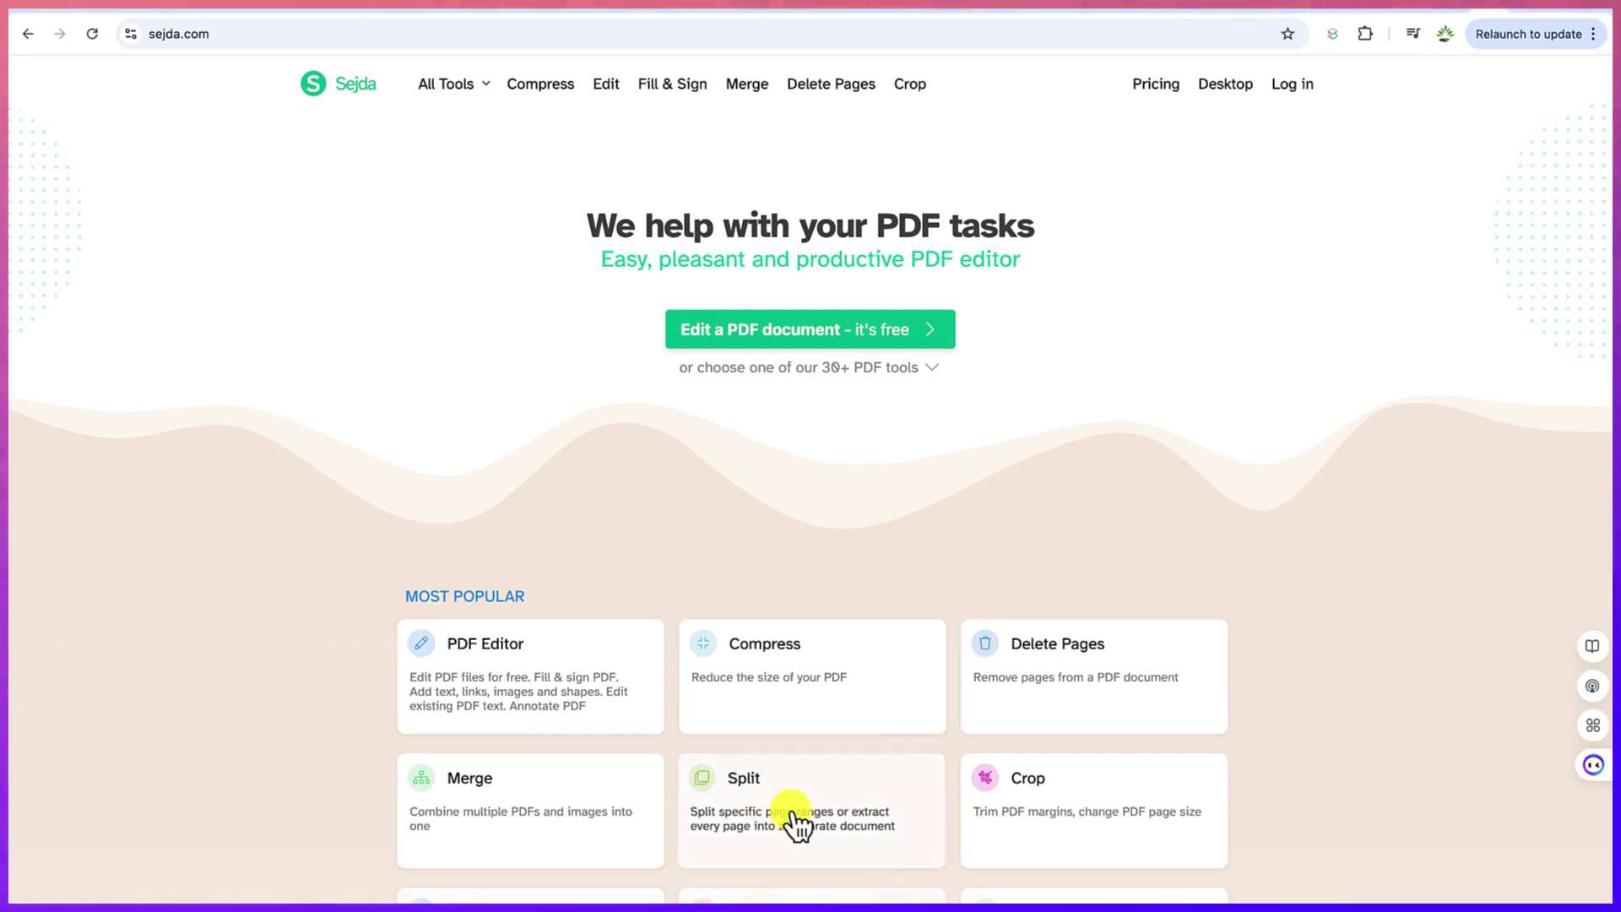
scroll(761, 590, down, 2)
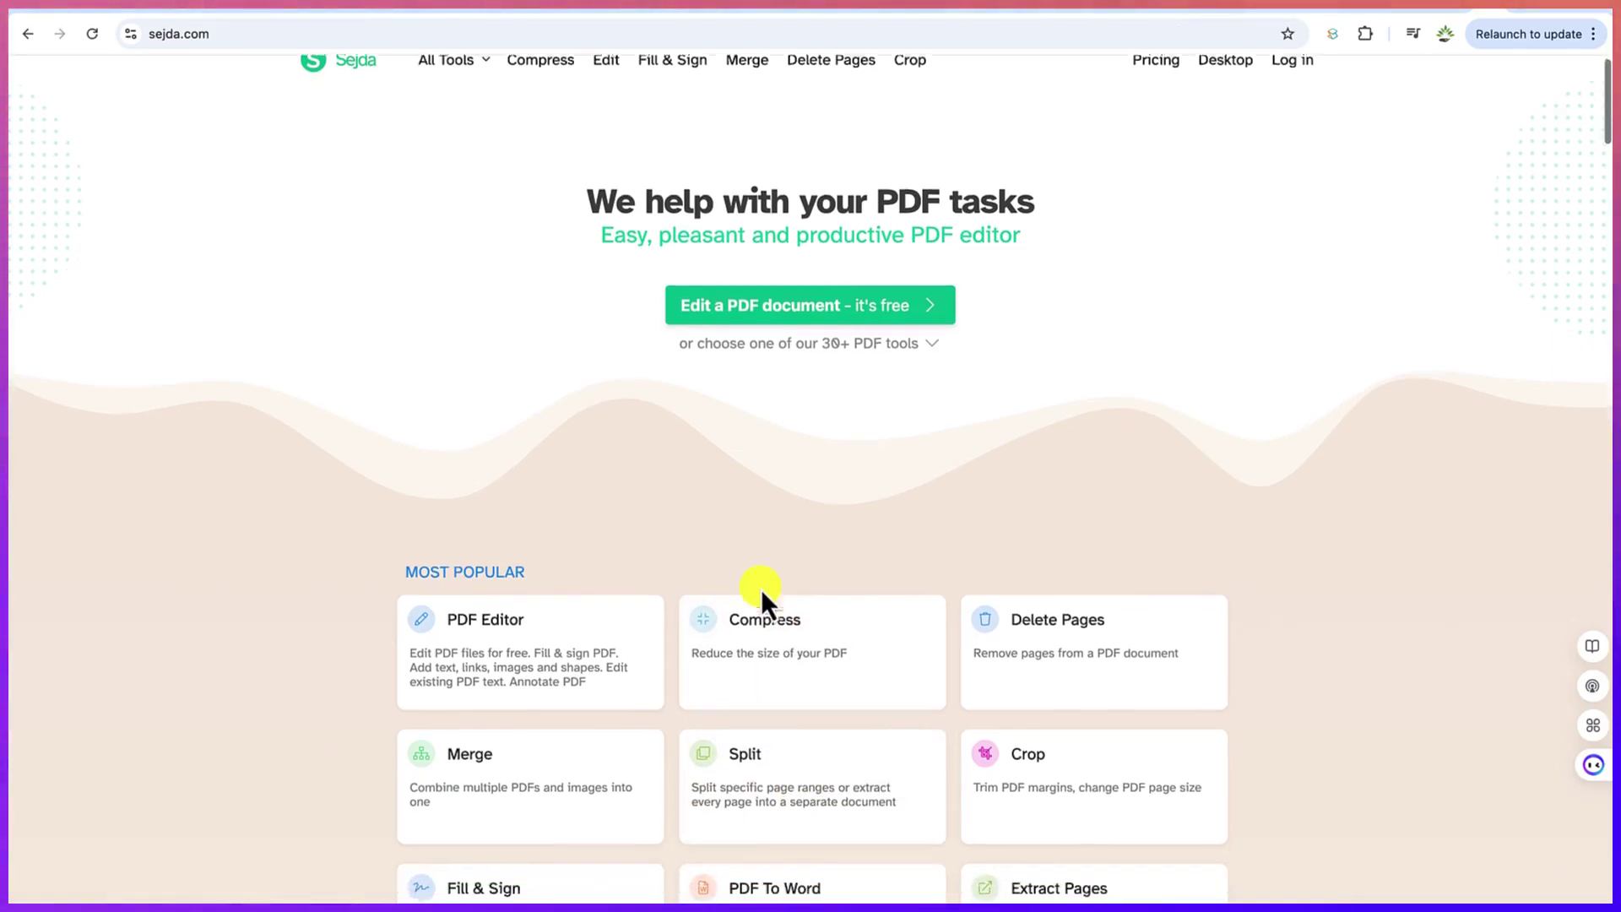
scroll(764, 595, down, 2)
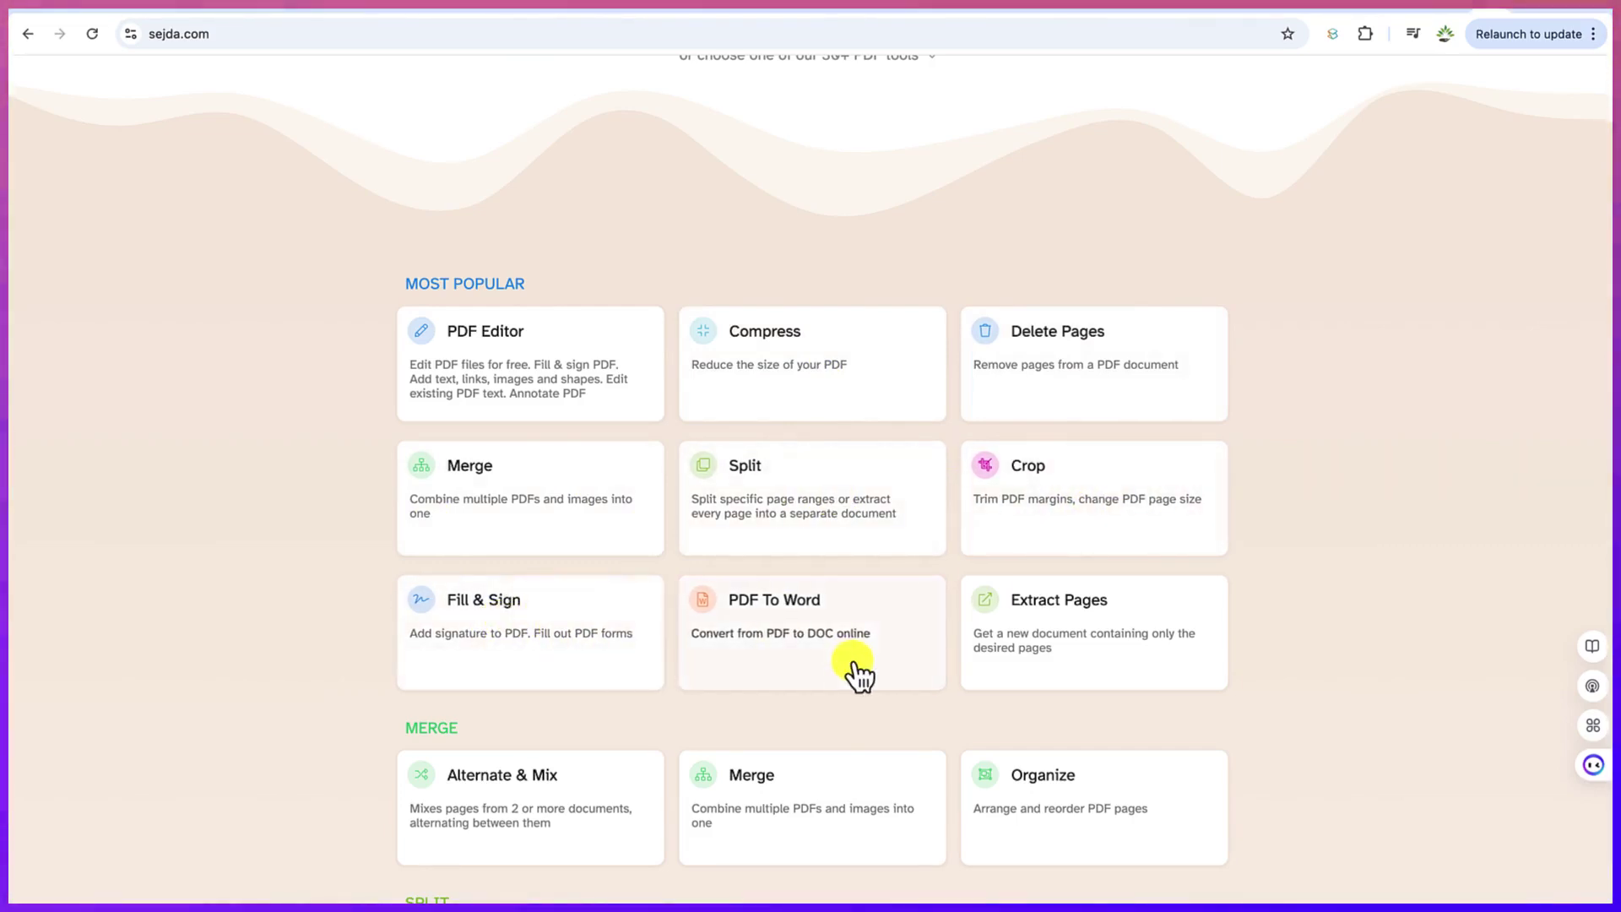
scroll(857, 671, down, 3)
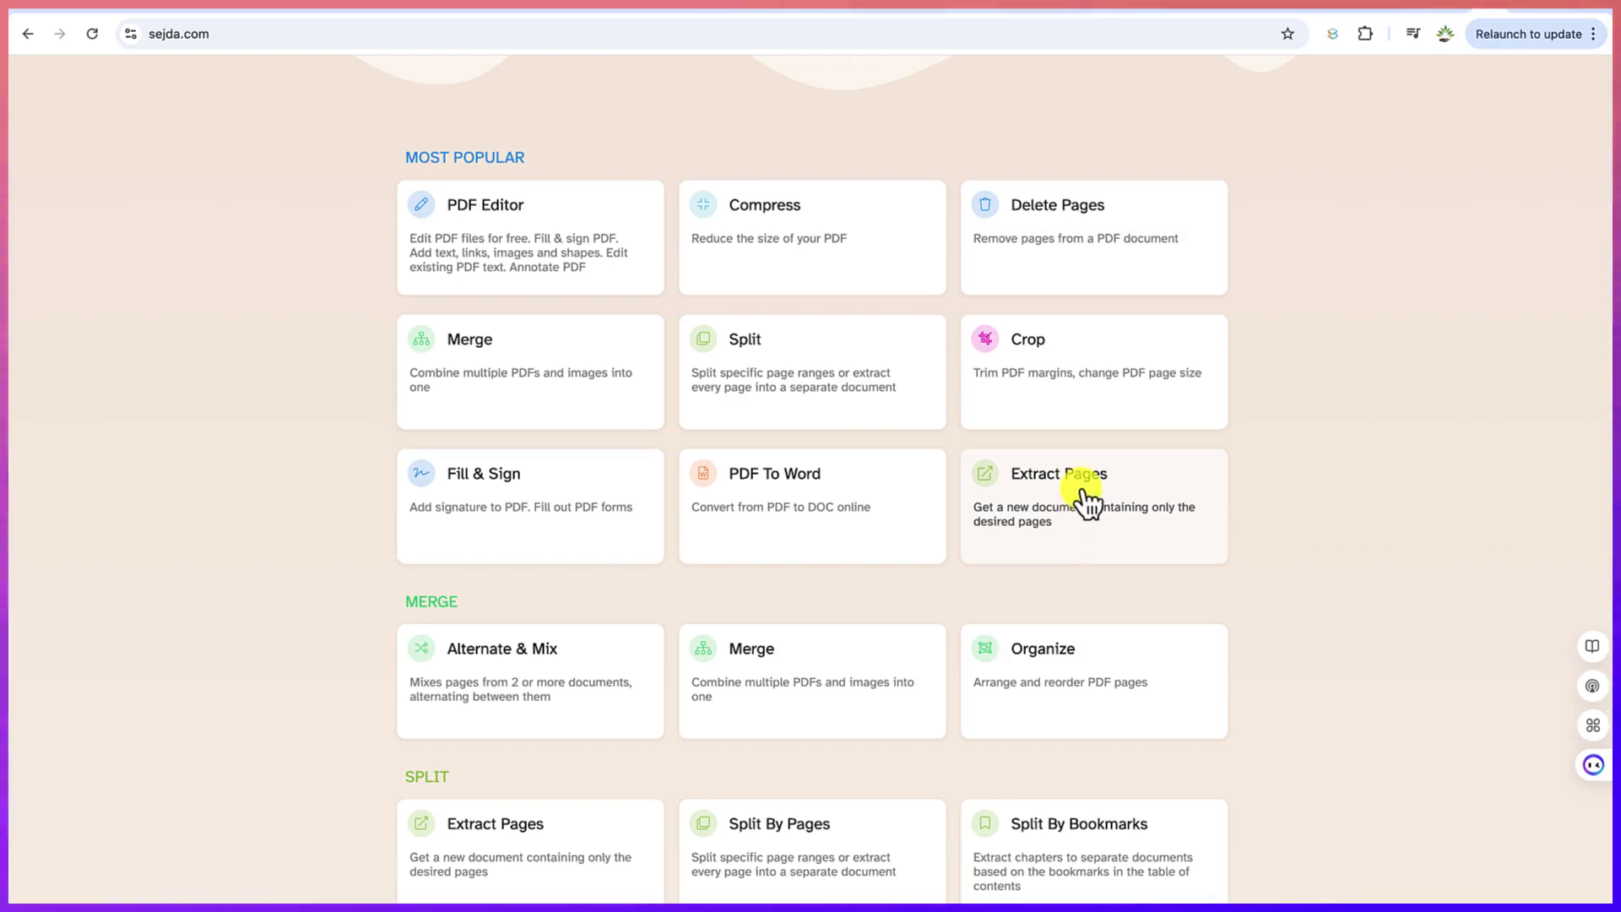
scroll(1083, 502, down, 5)
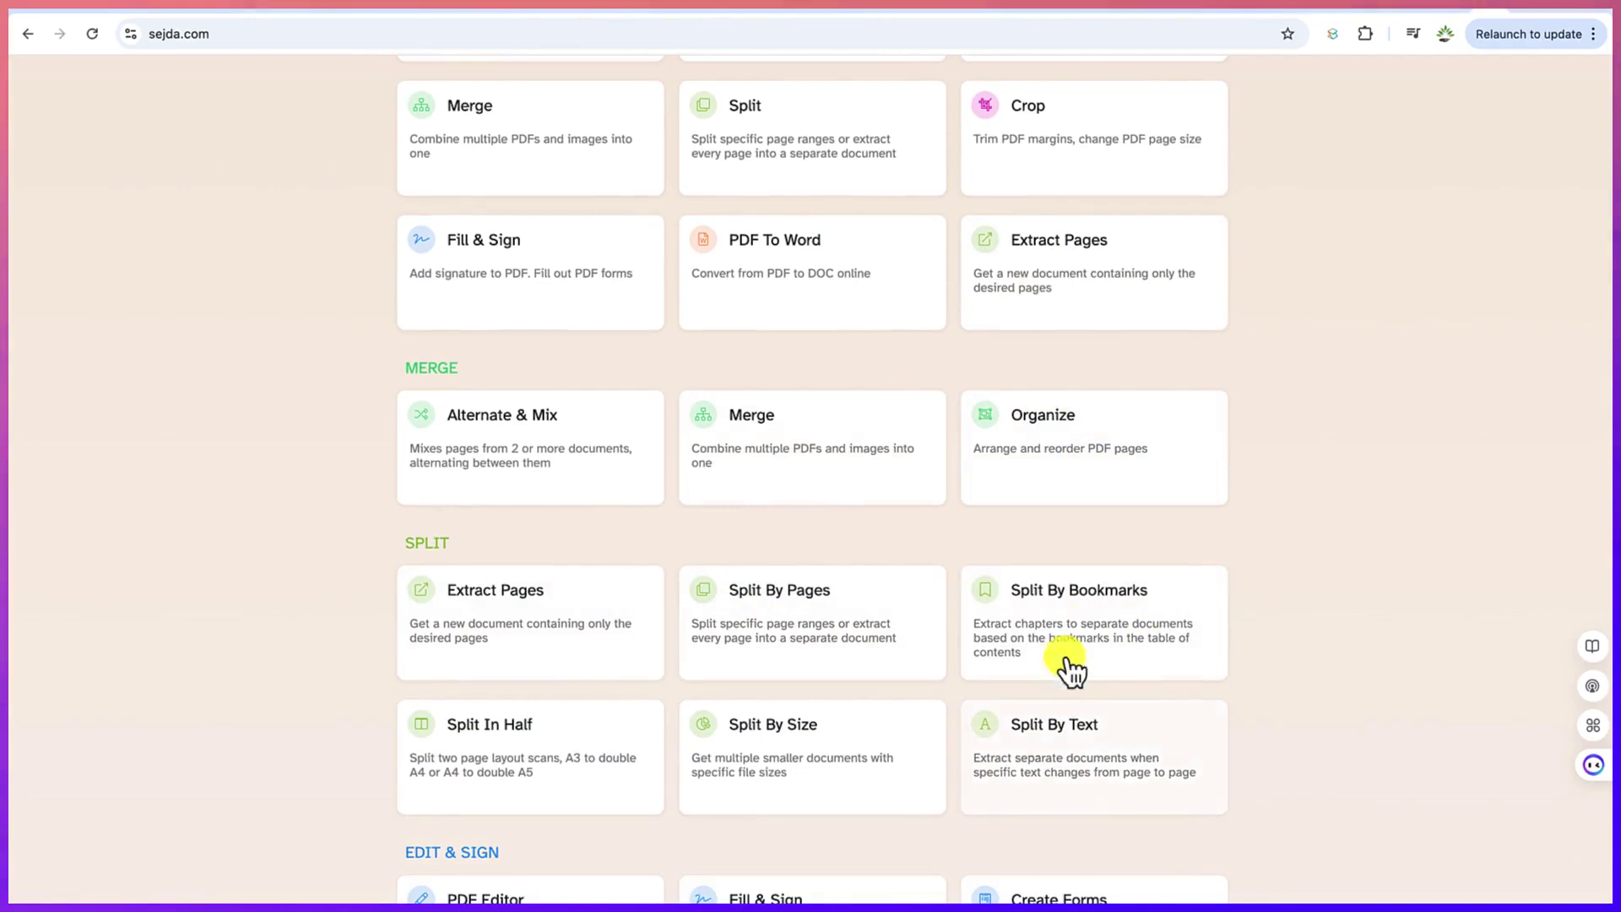
scroll(1111, 633, down, 1)
scroll(1111, 633, down, 5)
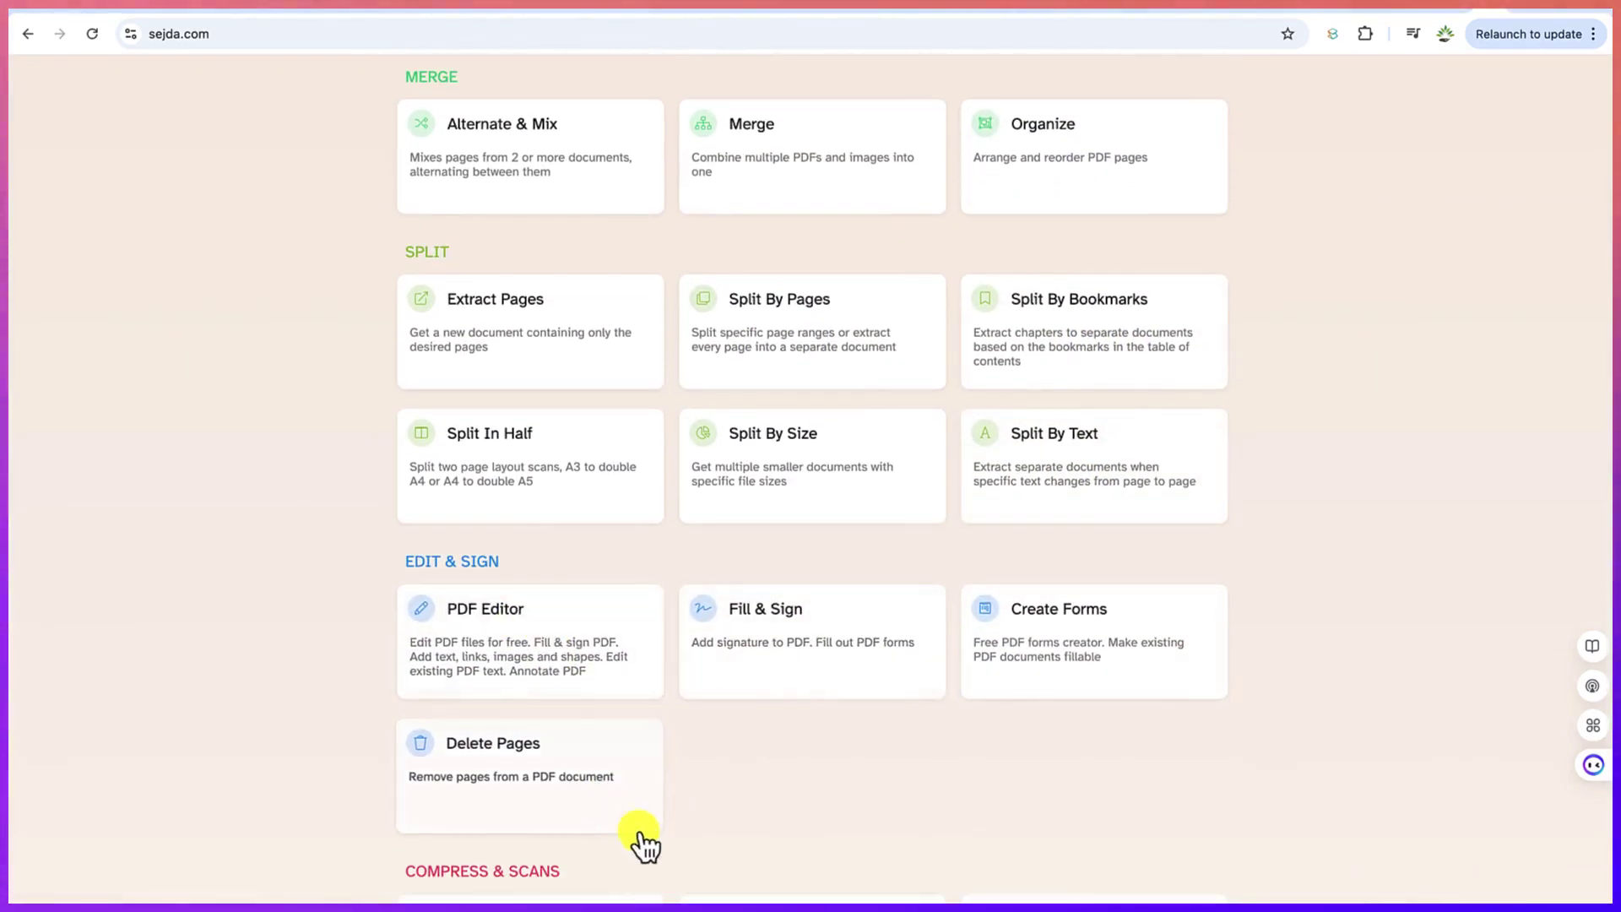
scroll(640, 839, down, 15)
scroll(656, 835, down, 7)
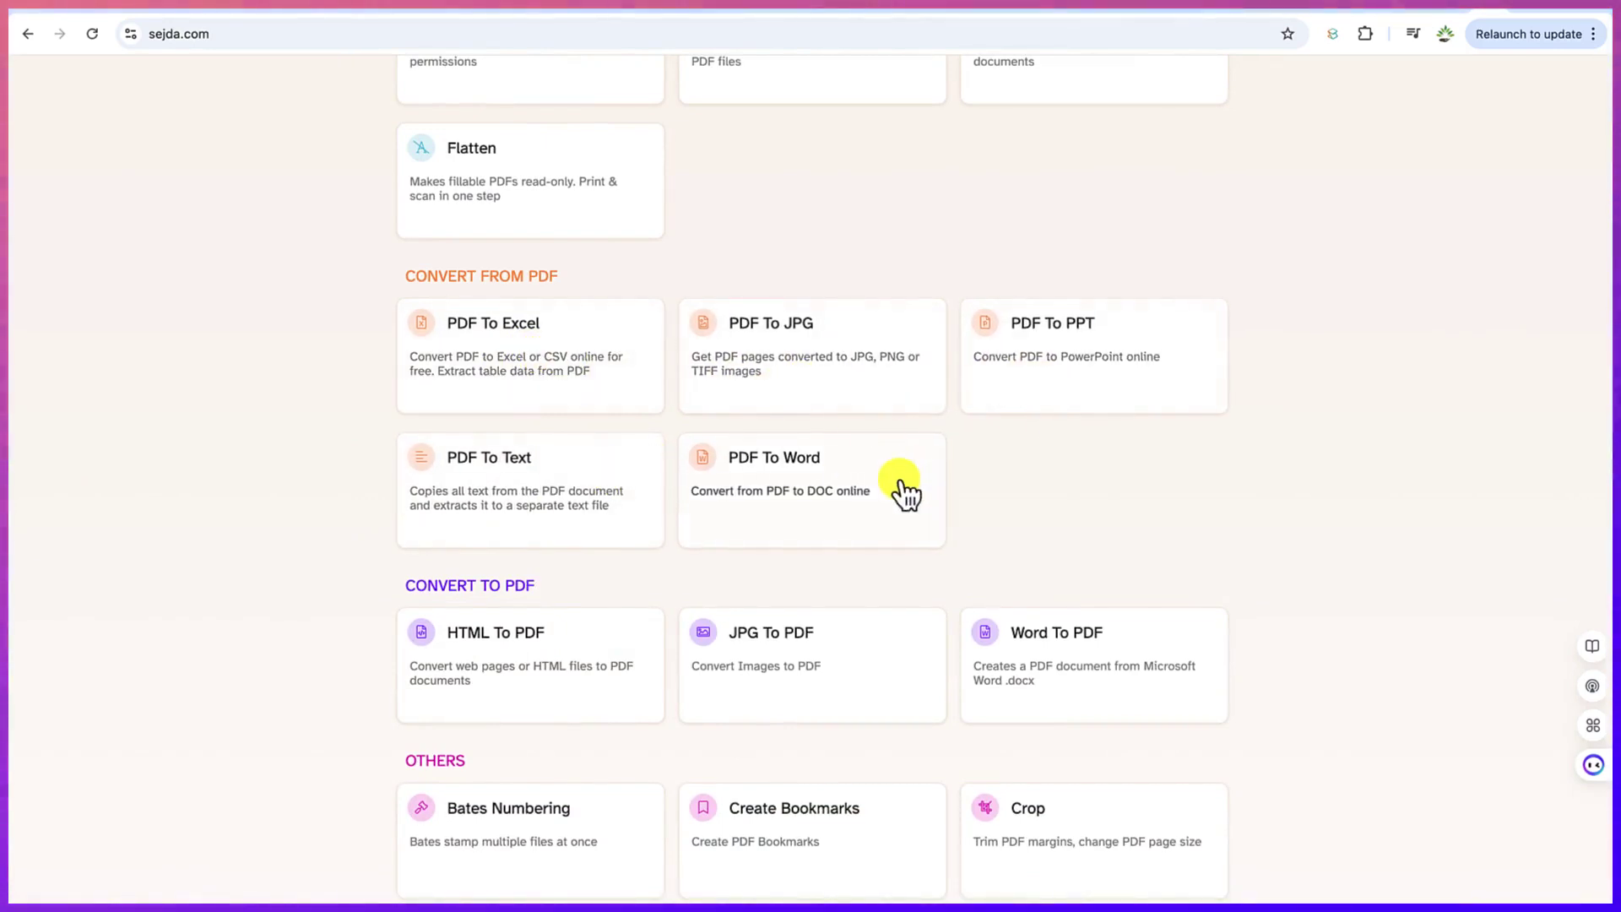
scroll(869, 490, down, 4)
scroll(867, 491, up, 15)
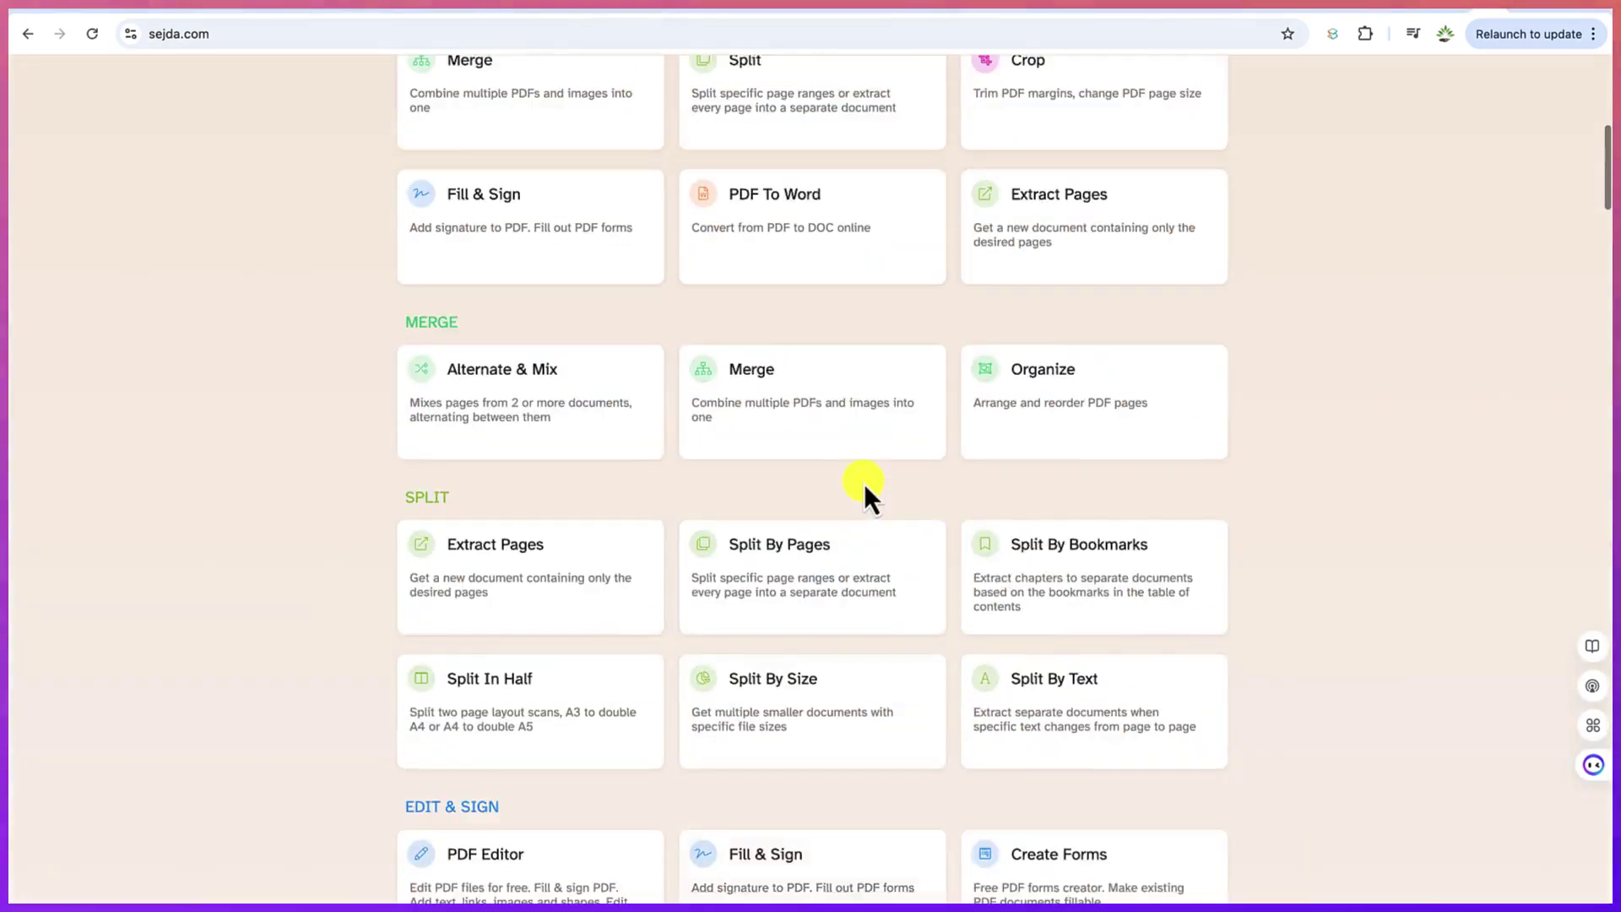
scroll(864, 483, up, 9)
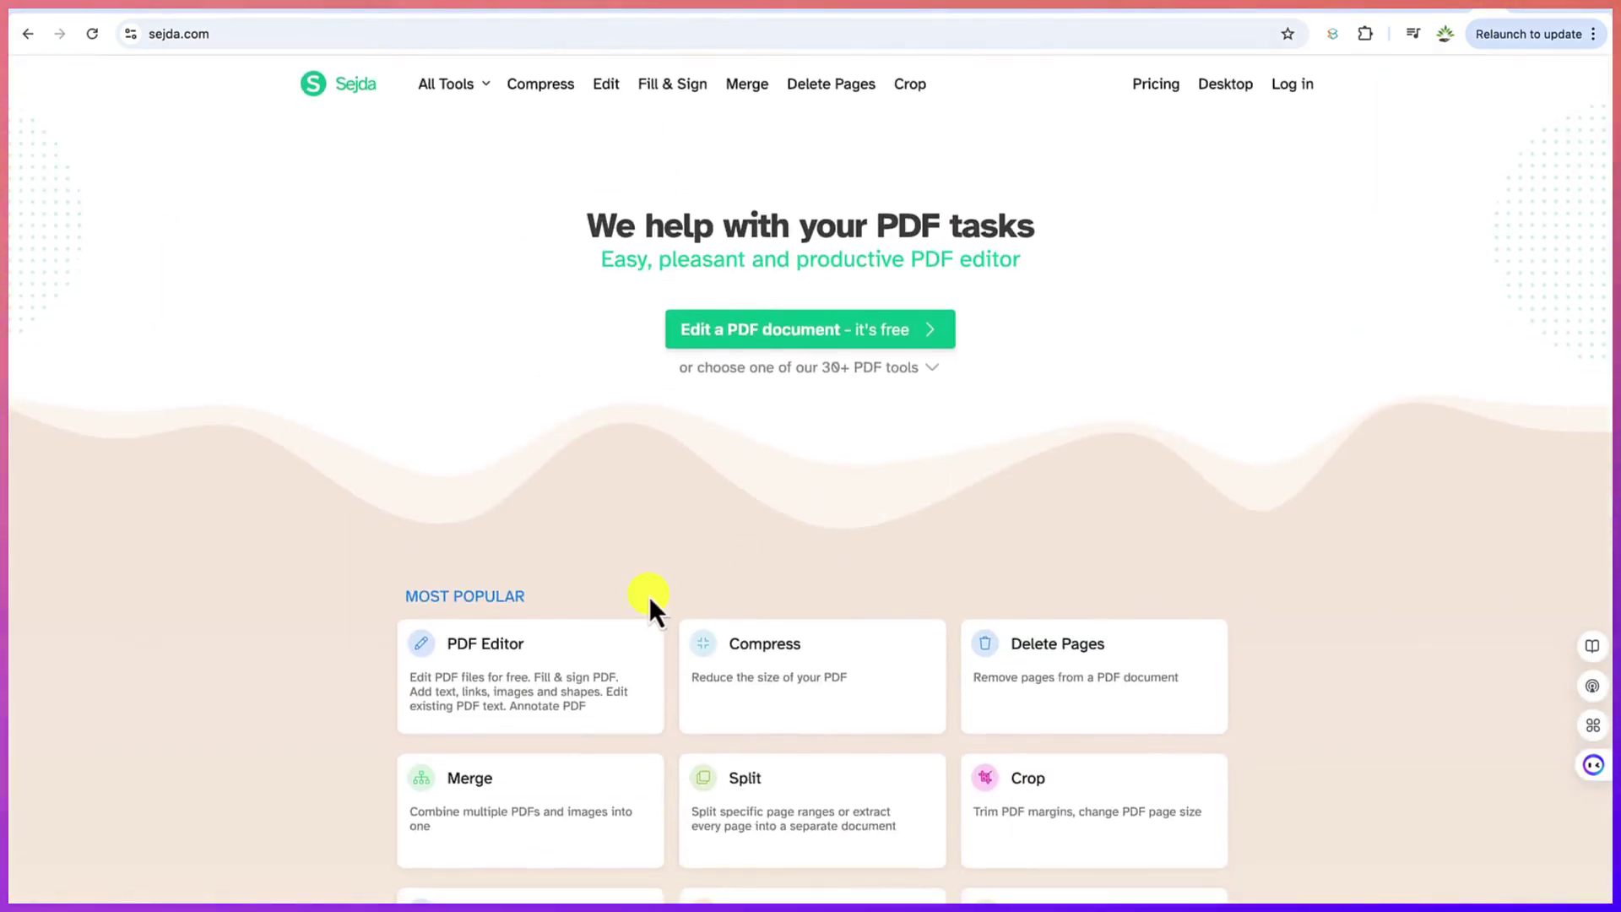
Go to the PDF Editor and upload the CVEN 407 dams lecture PDF.
click(490, 675)
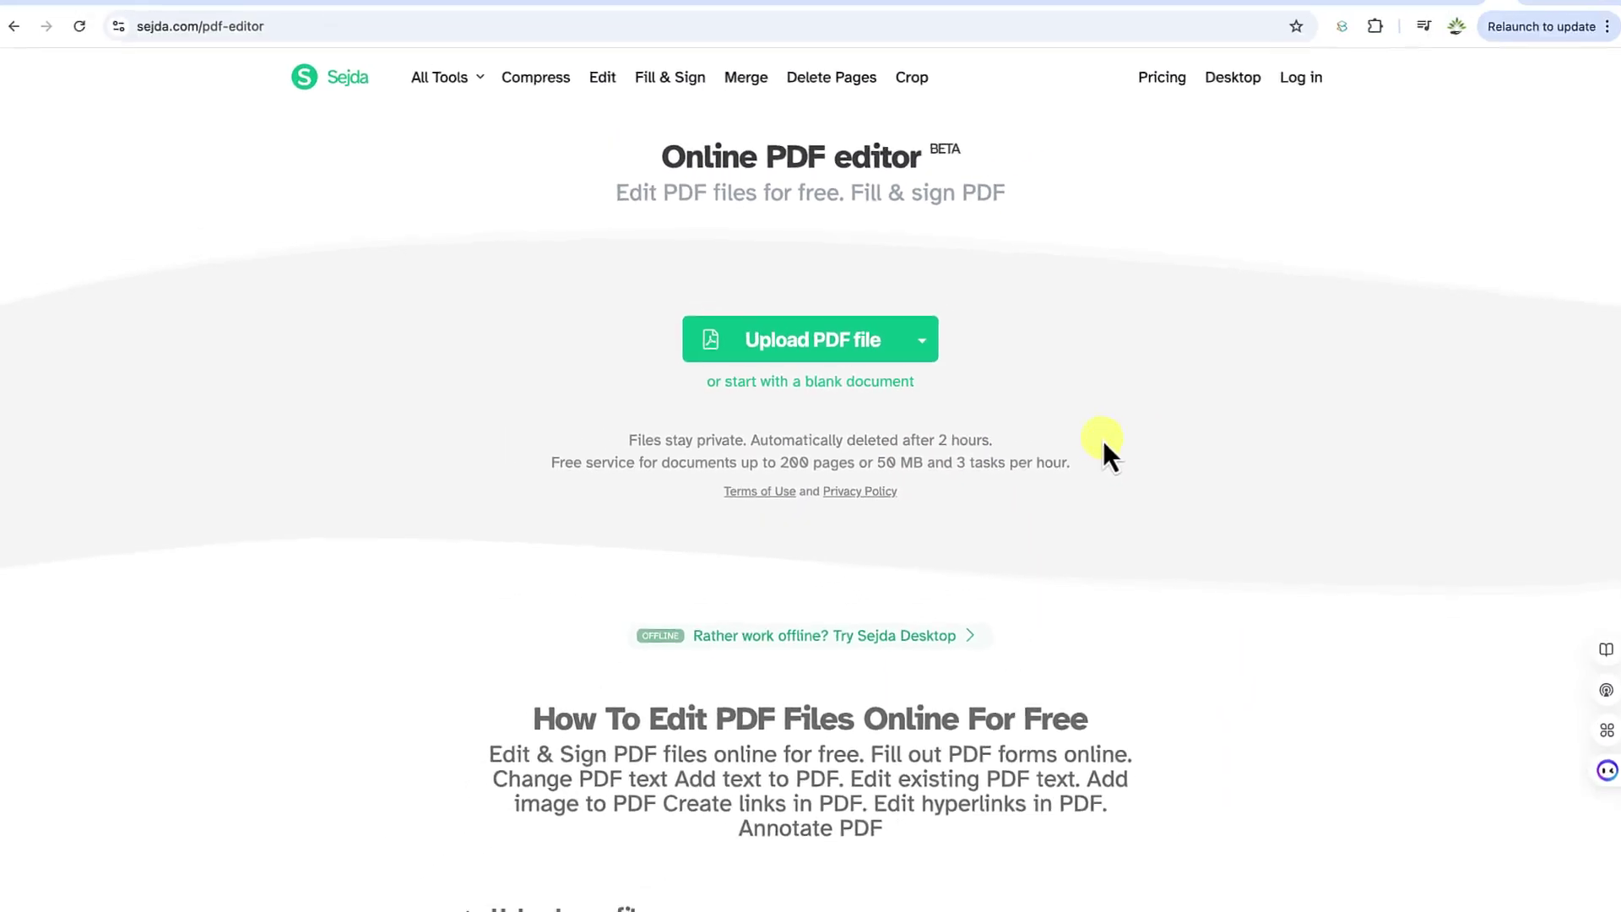
click(833, 349)
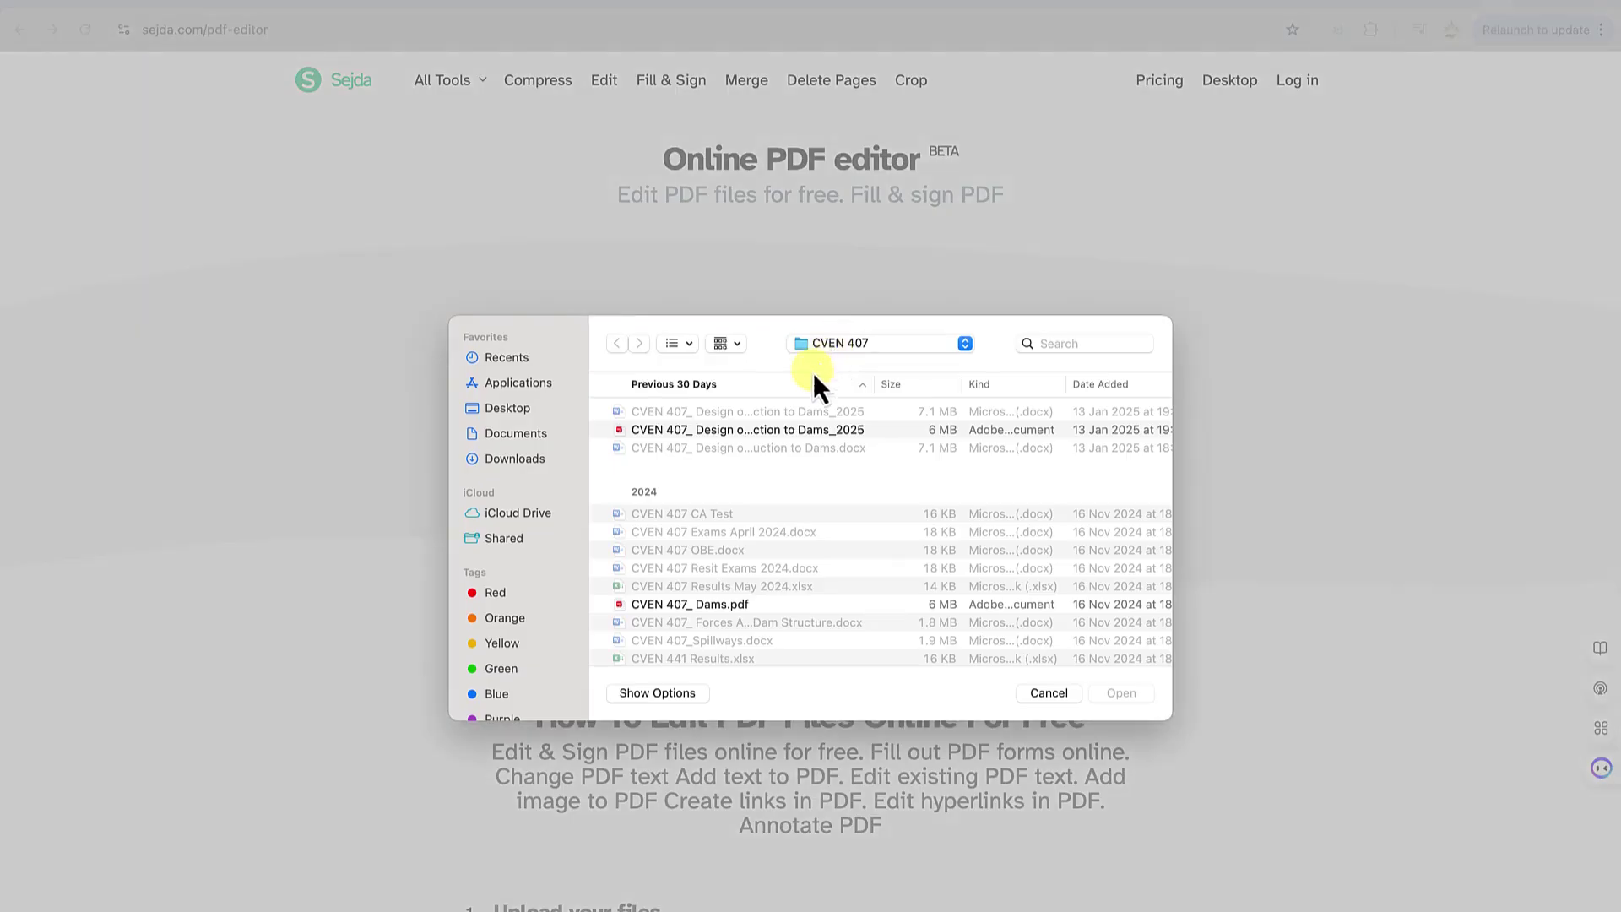
click(720, 429)
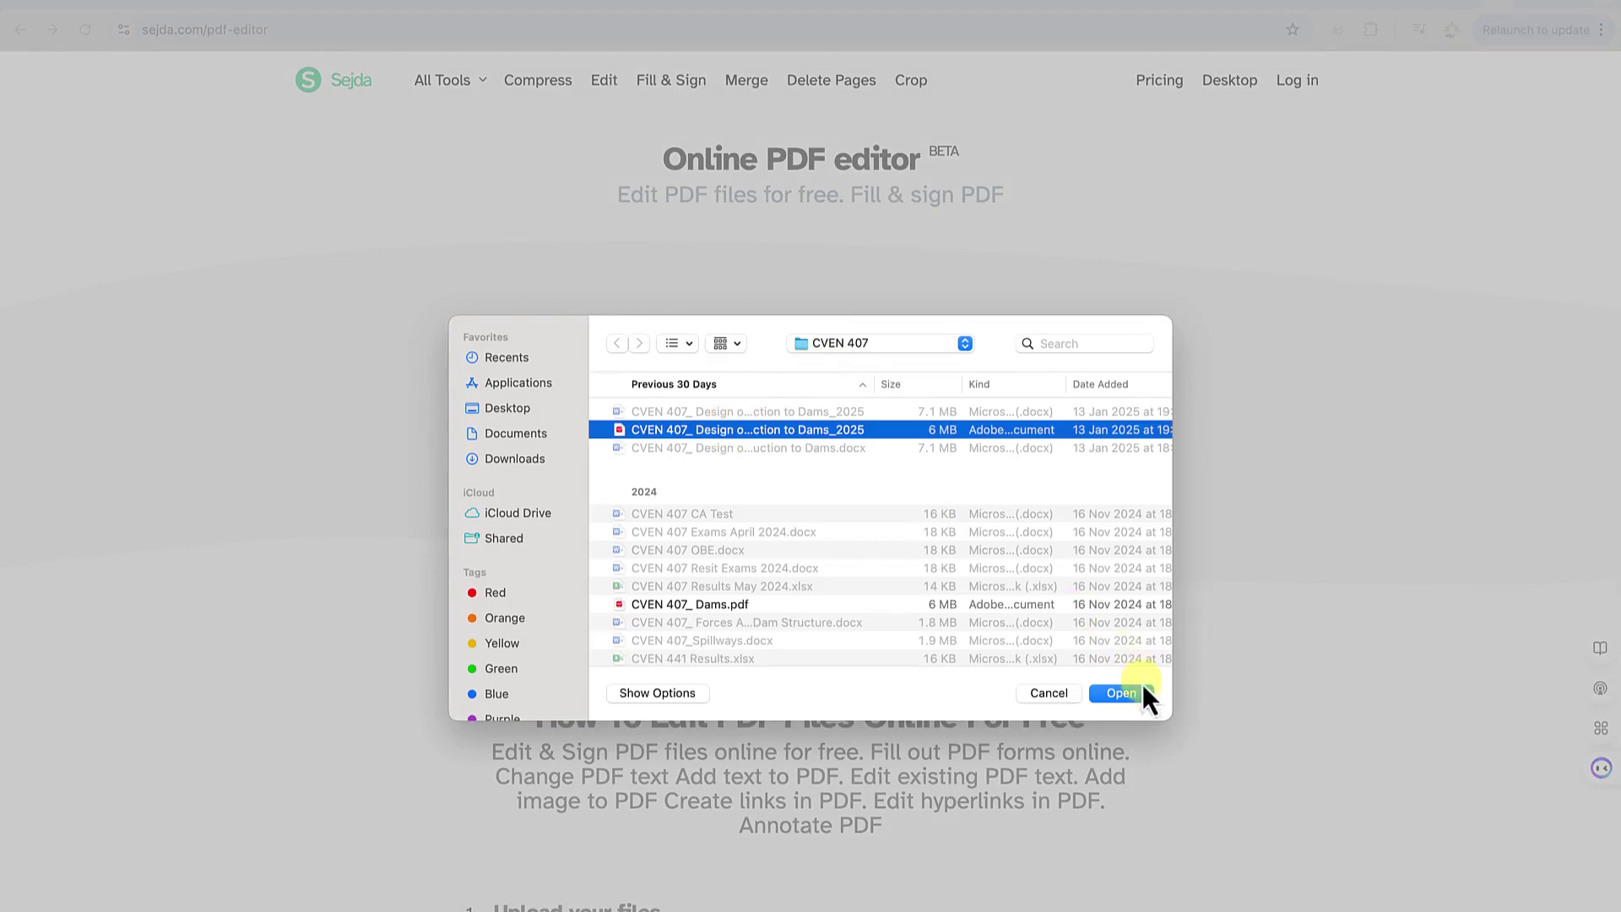
click(1121, 693)
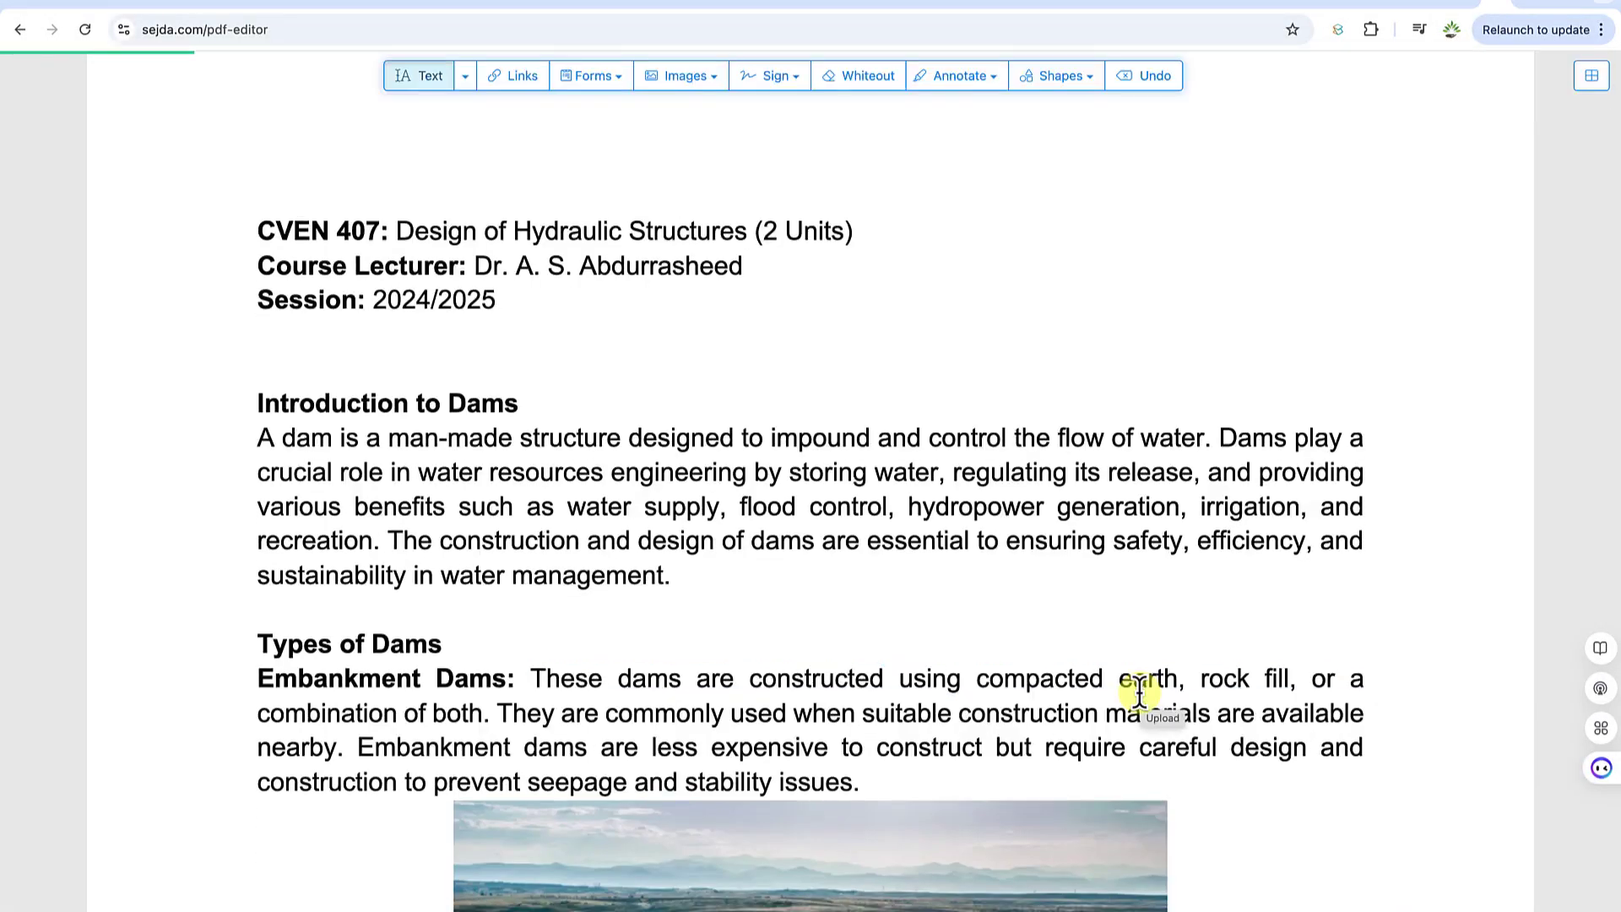
scroll(937, 406, down, 3)
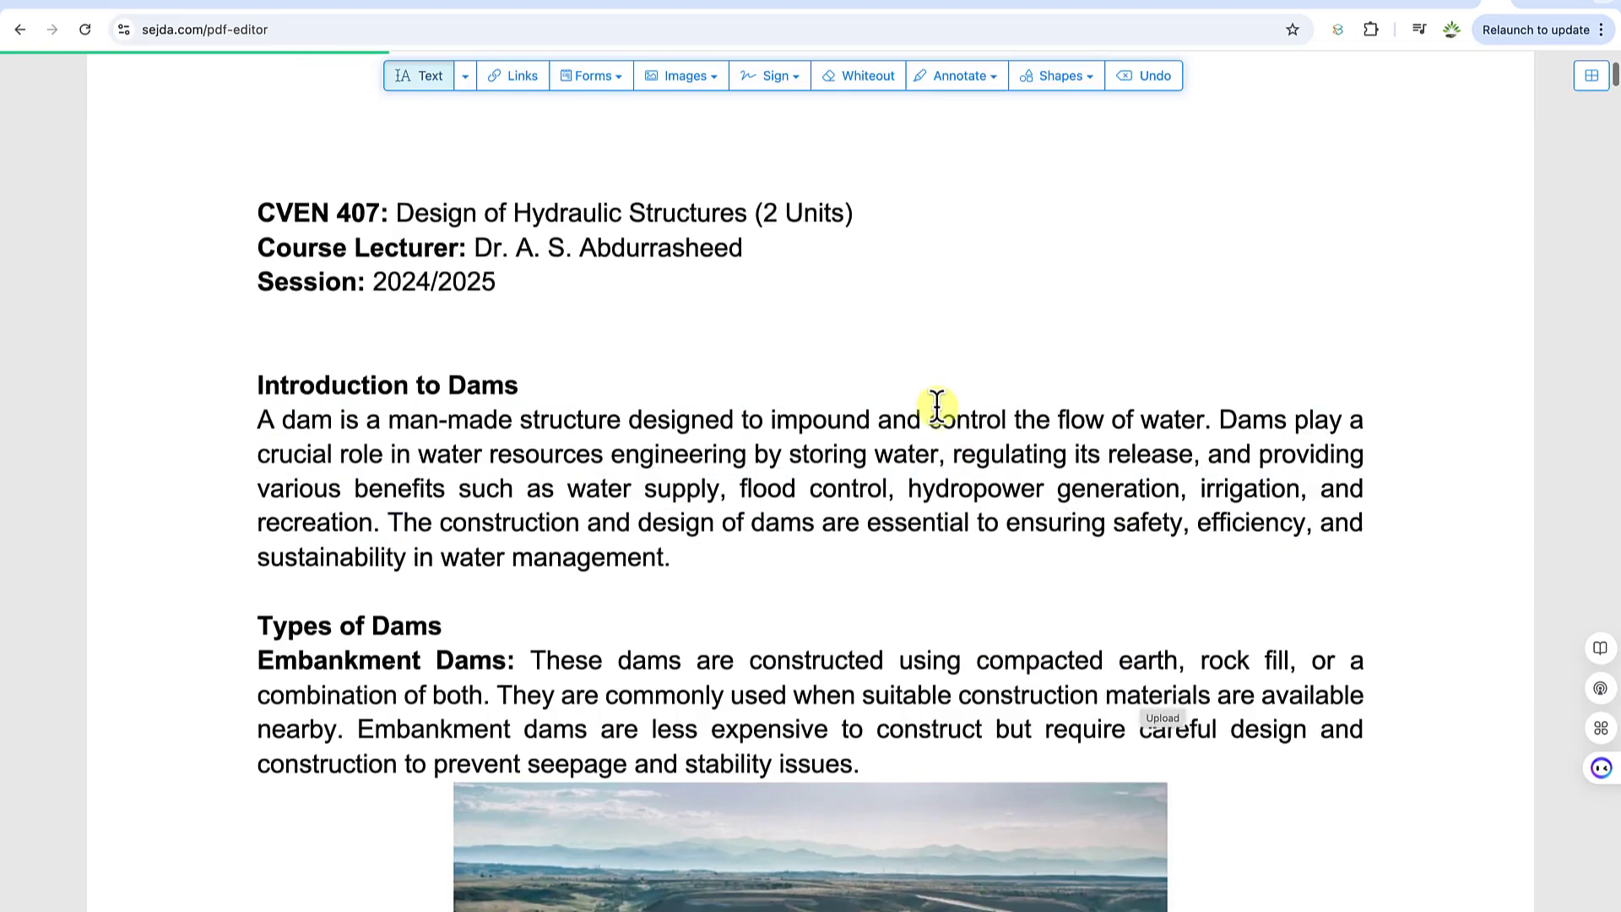
scroll(937, 403, up, 1)
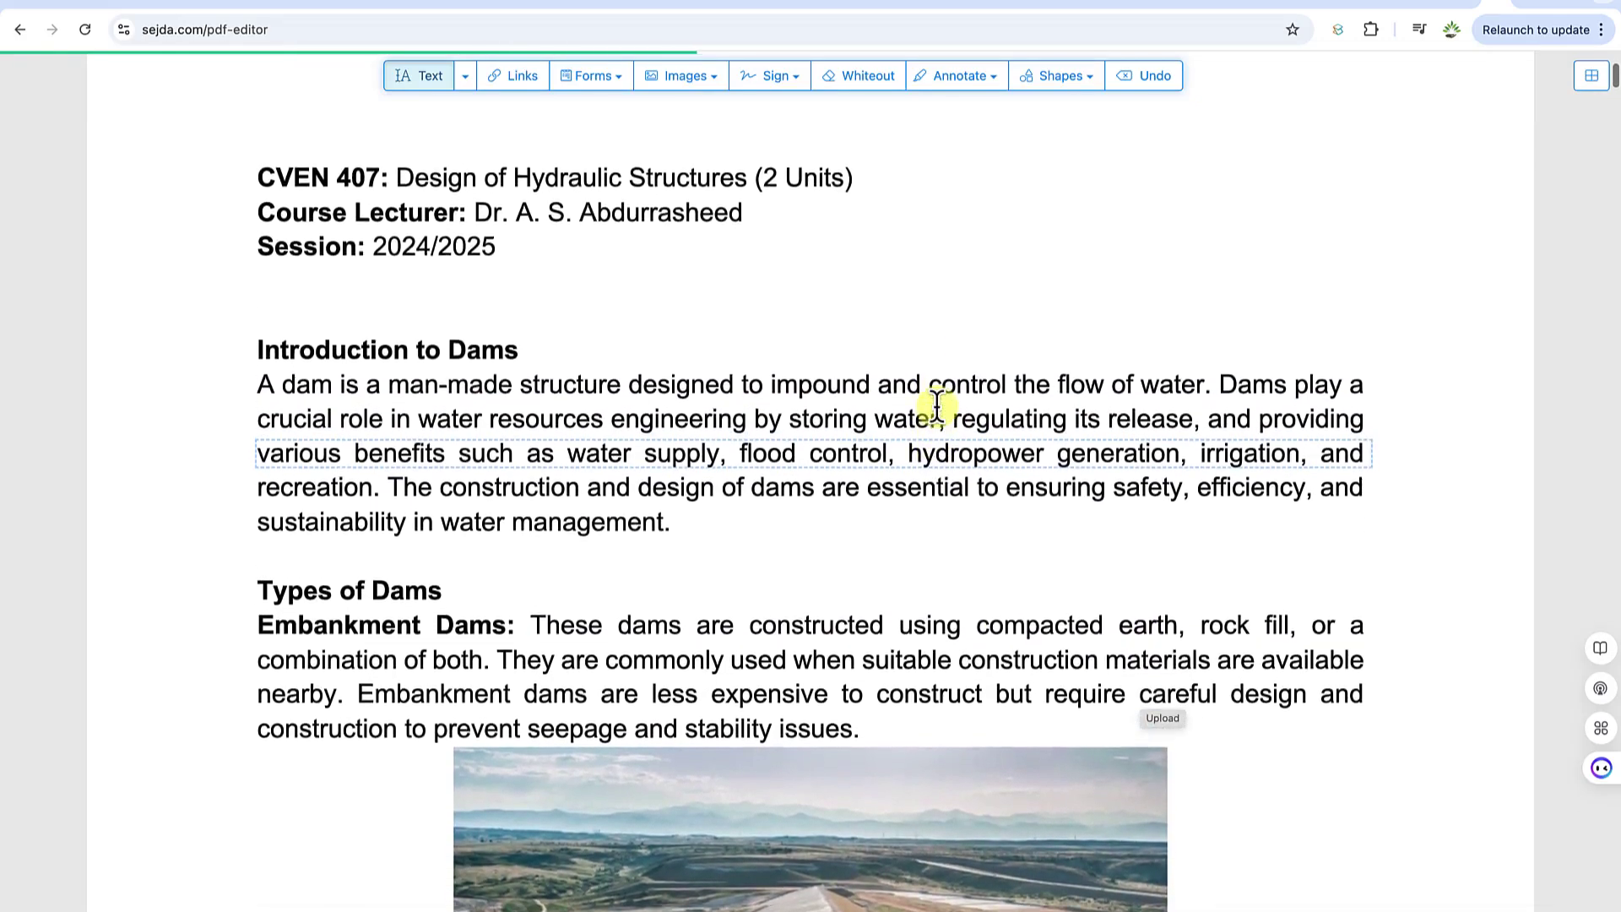
scroll(937, 405, down, 1)
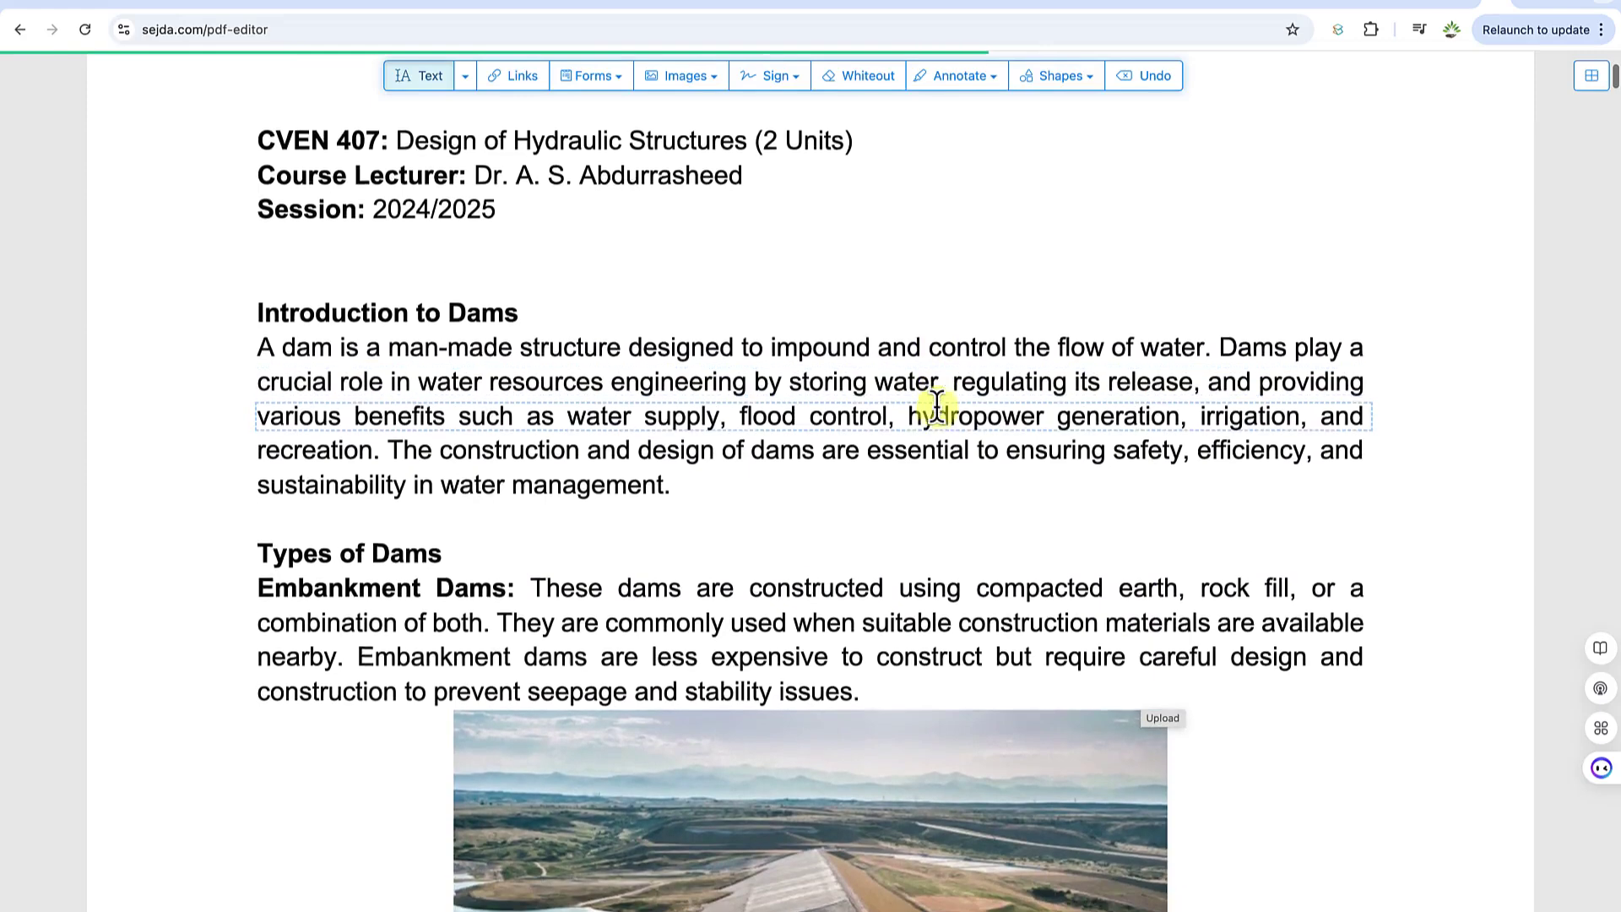
scroll(937, 406, up, 1)
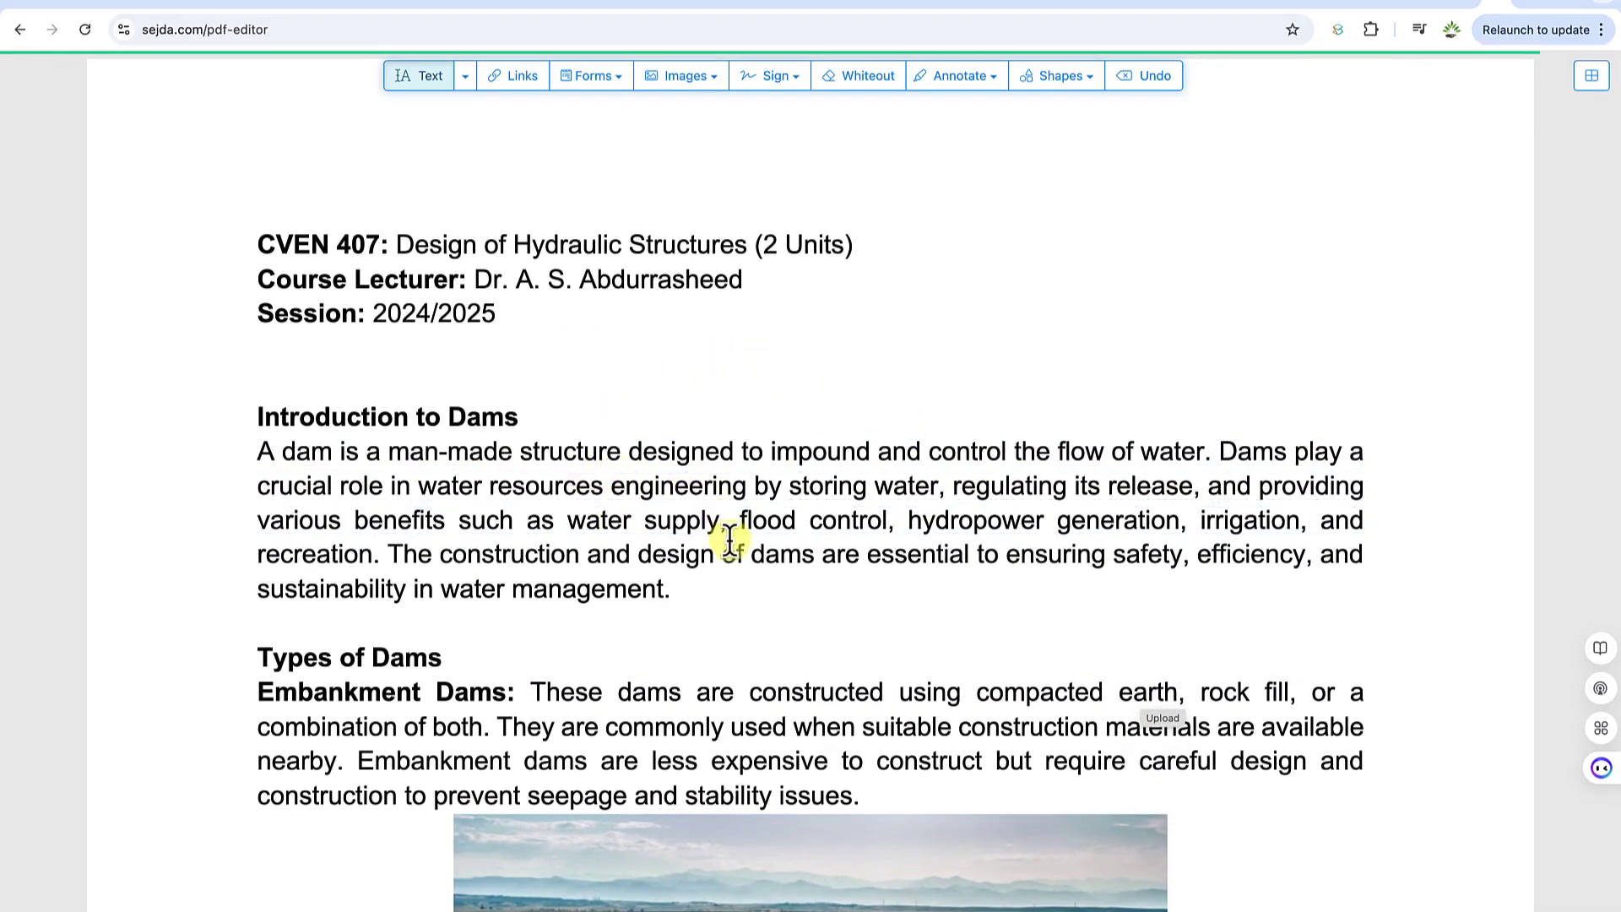
scroll(724, 541, down, 5)
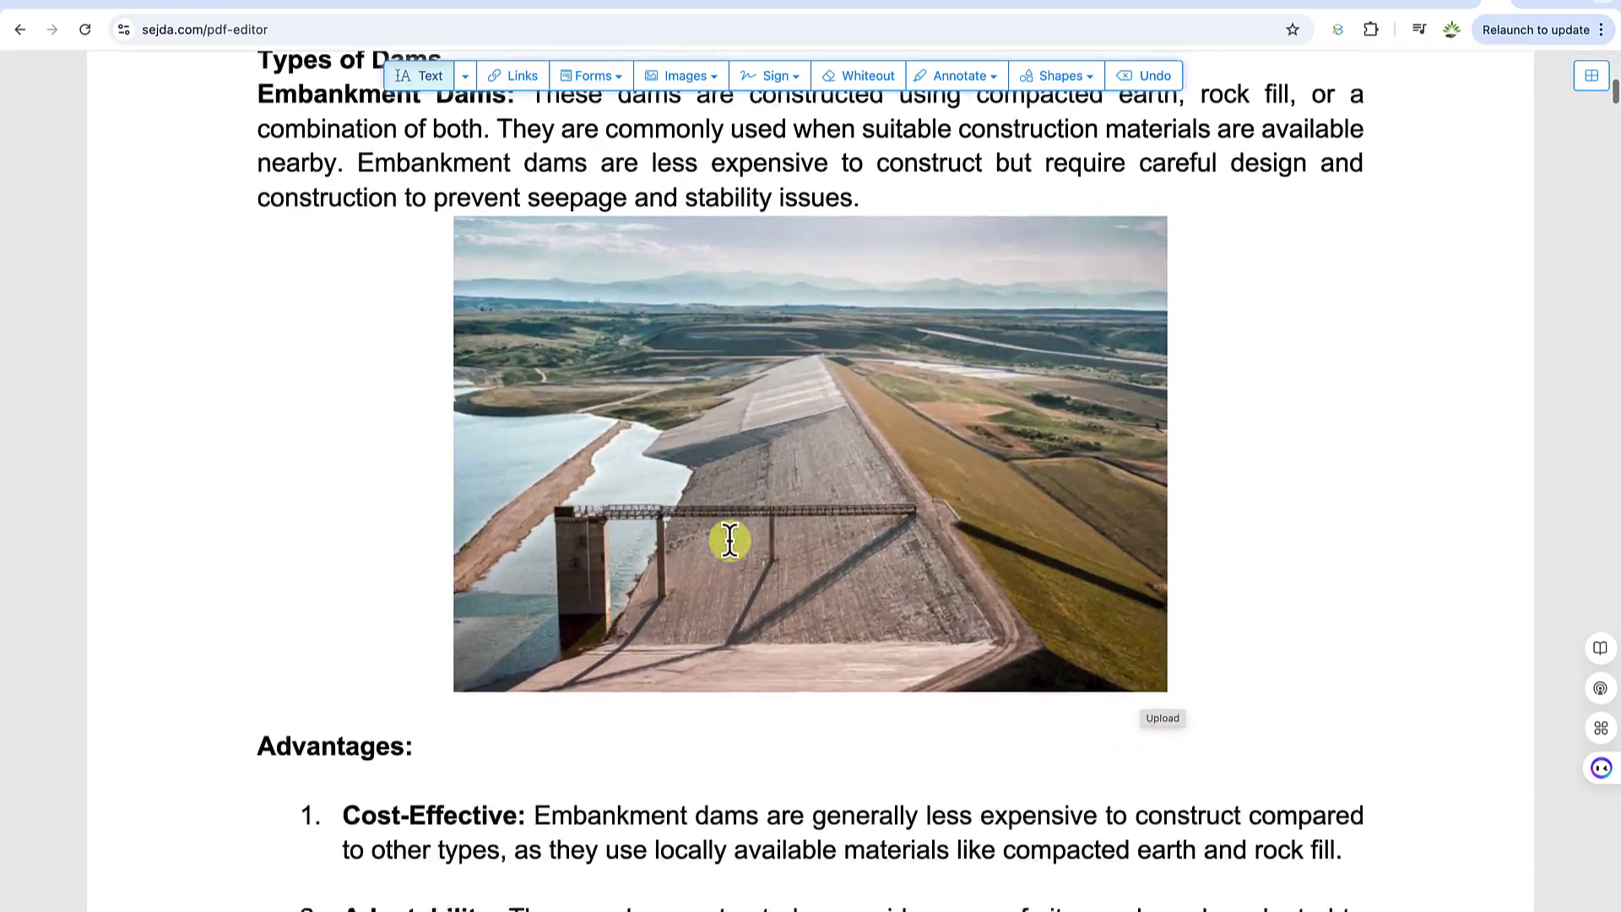
scroll(728, 540, up, 10)
scroll(684, 682, down, 2)
scroll(685, 682, down, 2)
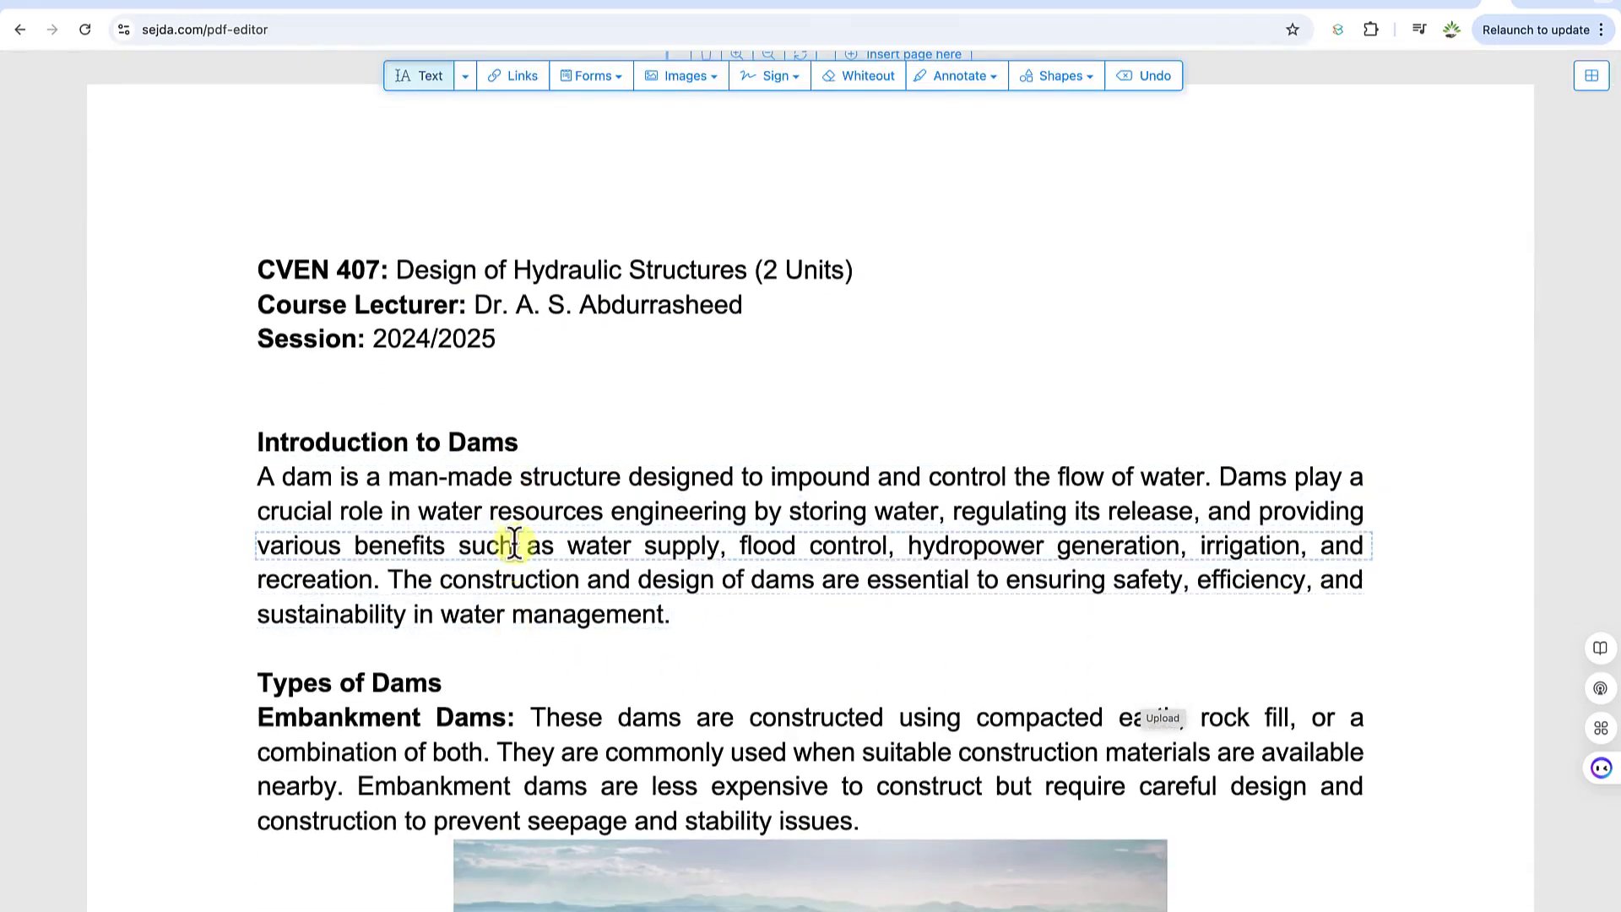
click(511, 478)
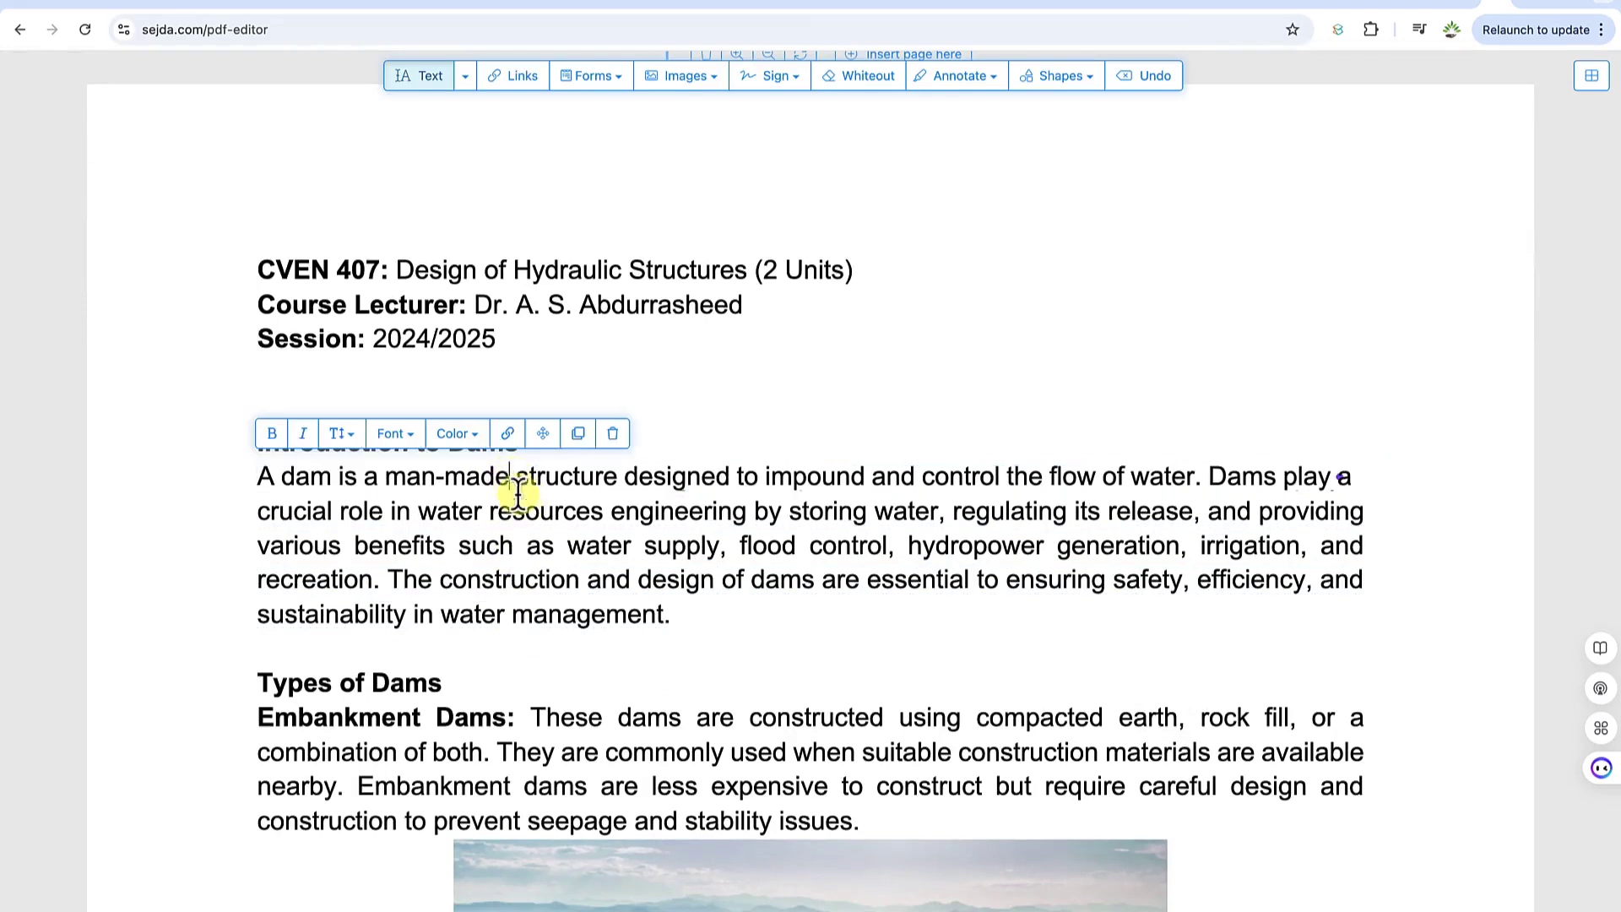
text(with stu)
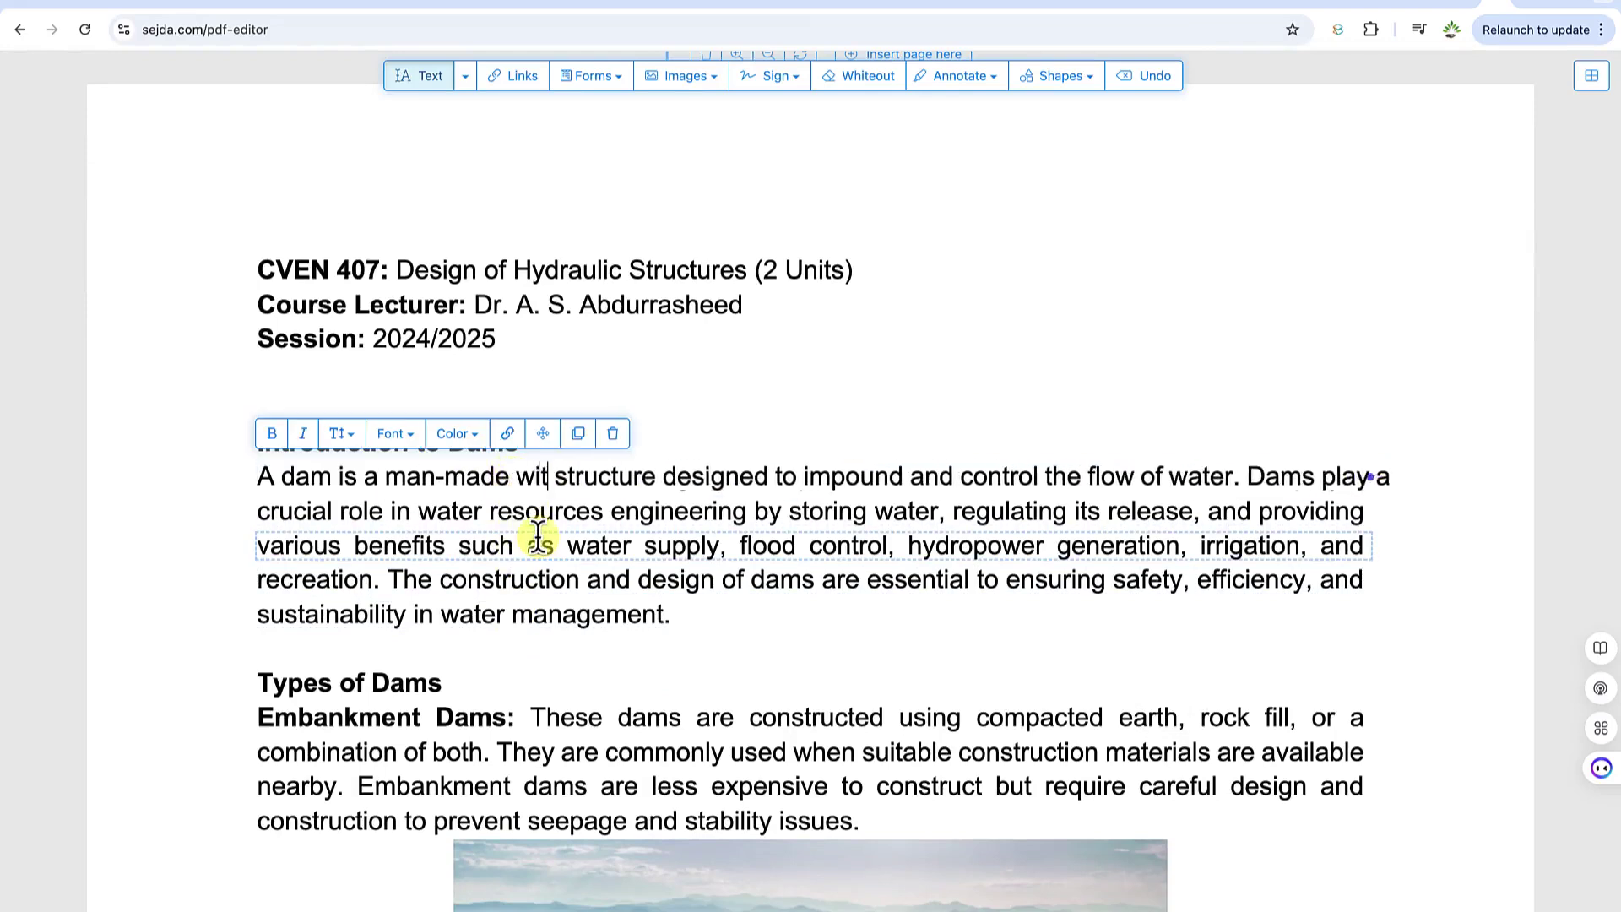
text(ekdlsjfkdkdghdl)
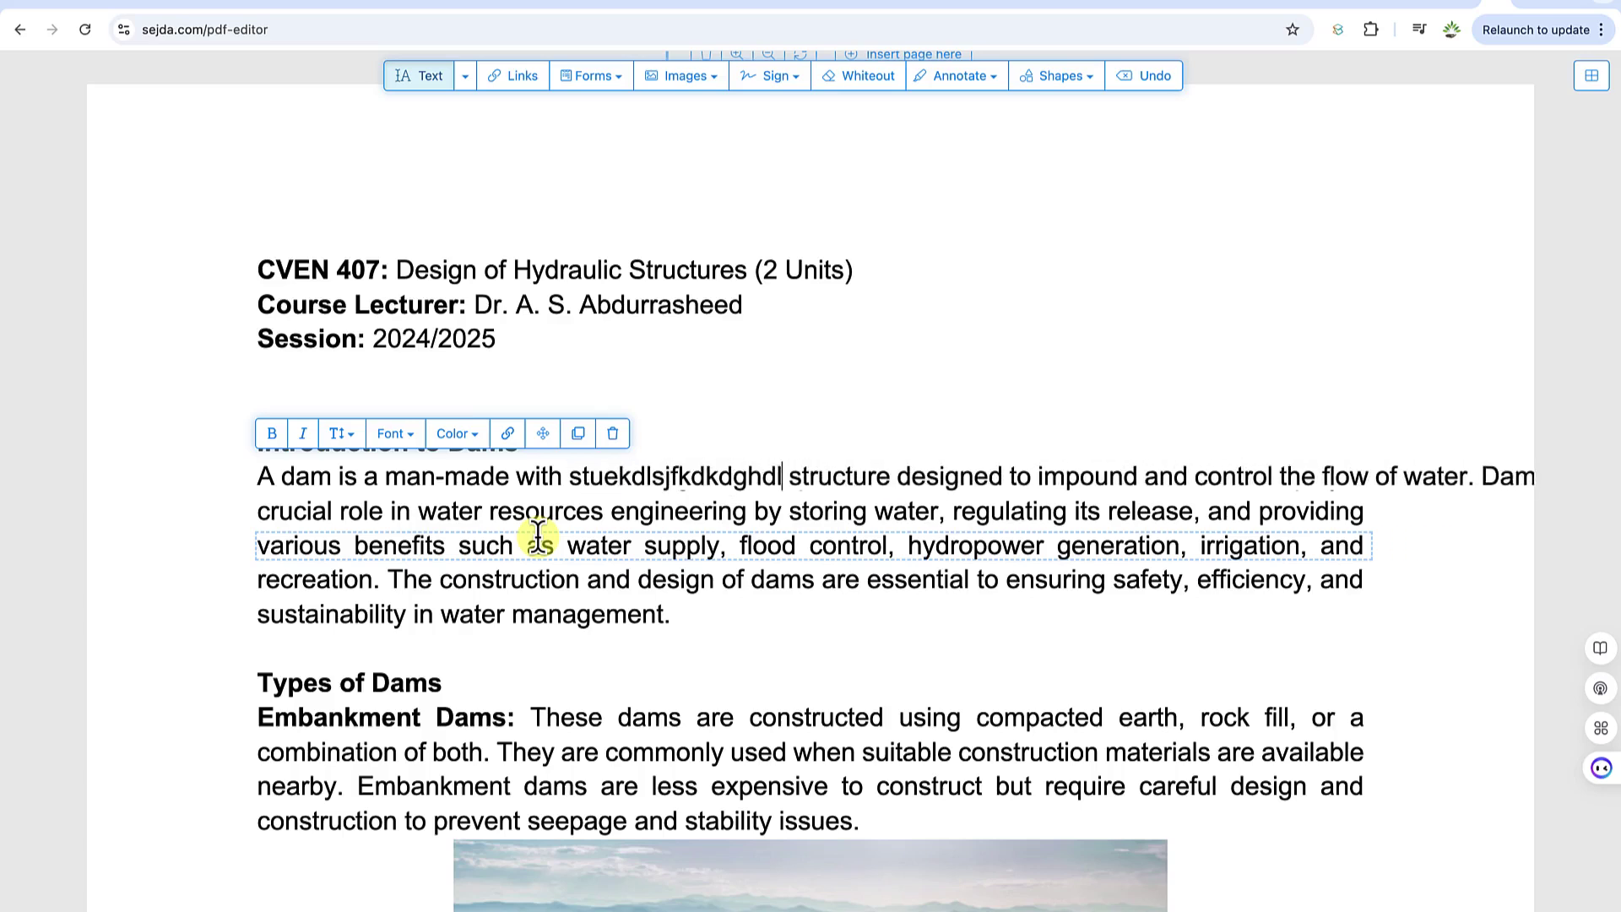
key(BackSpace)
key(BackSpace)
key(BackSpace)
key(BackSpace)
key(BackSpace)
key(BackSpace)
key(BackSpace)
key(BackSpace)
key(BackSpace)
key(BackSpace)
key(BackSpace)
key(BackSpace)
key(BackSpace)
key(BackSpace)
key(BackSpace)
key(BackSpace)
key(BackSpace)
key(BackSpace)
key(BackSpace)
key(BackSpace)
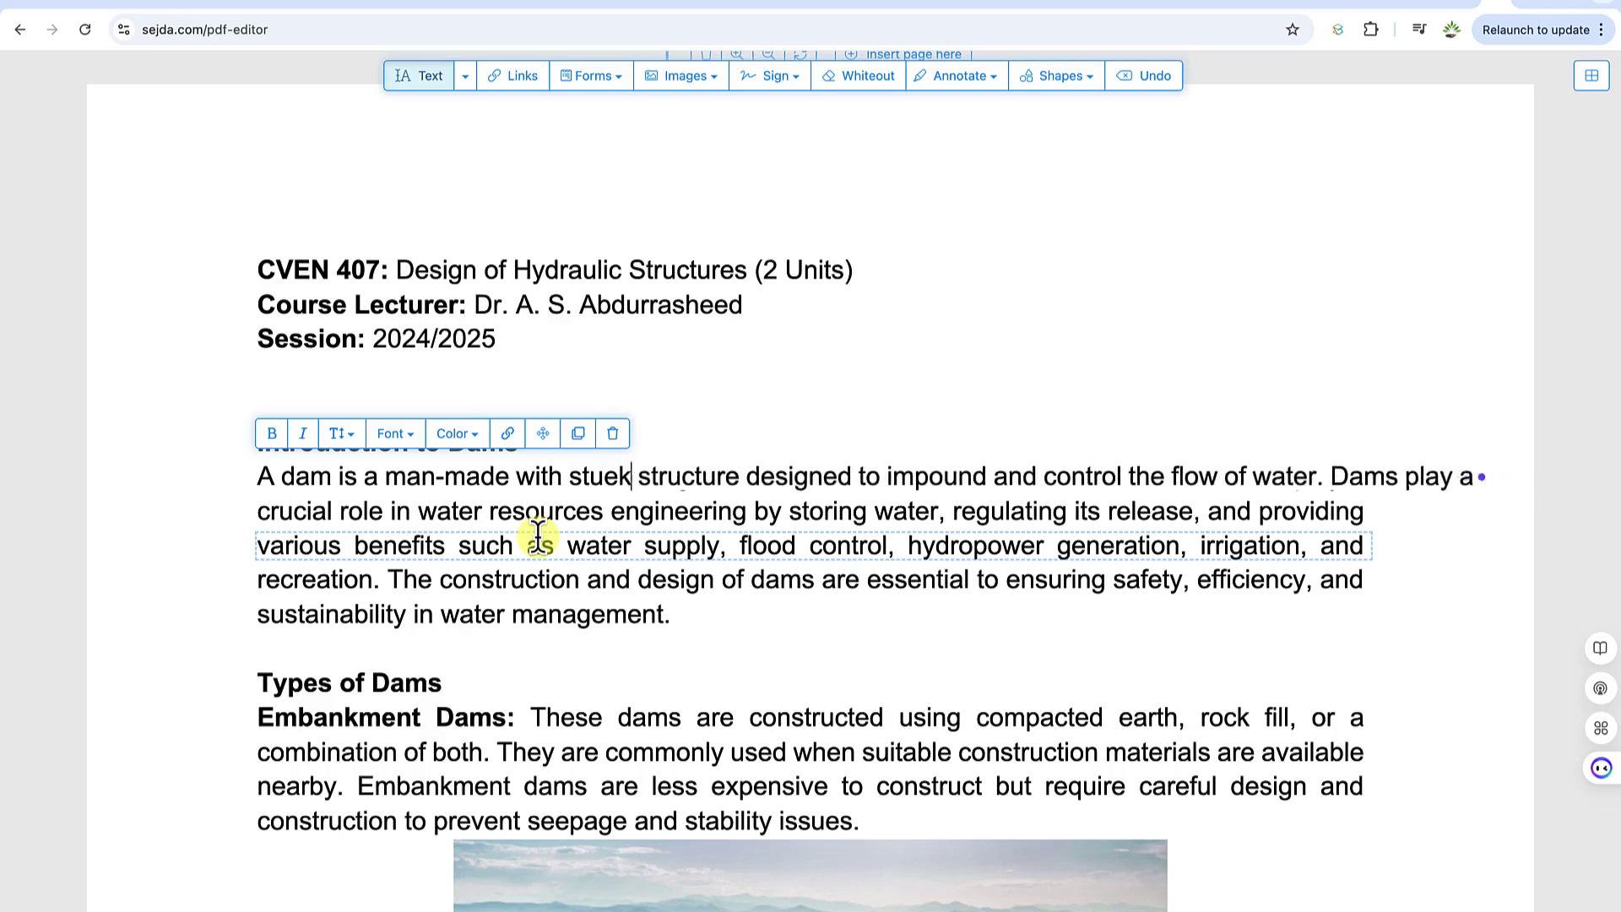
key(BackSpace)
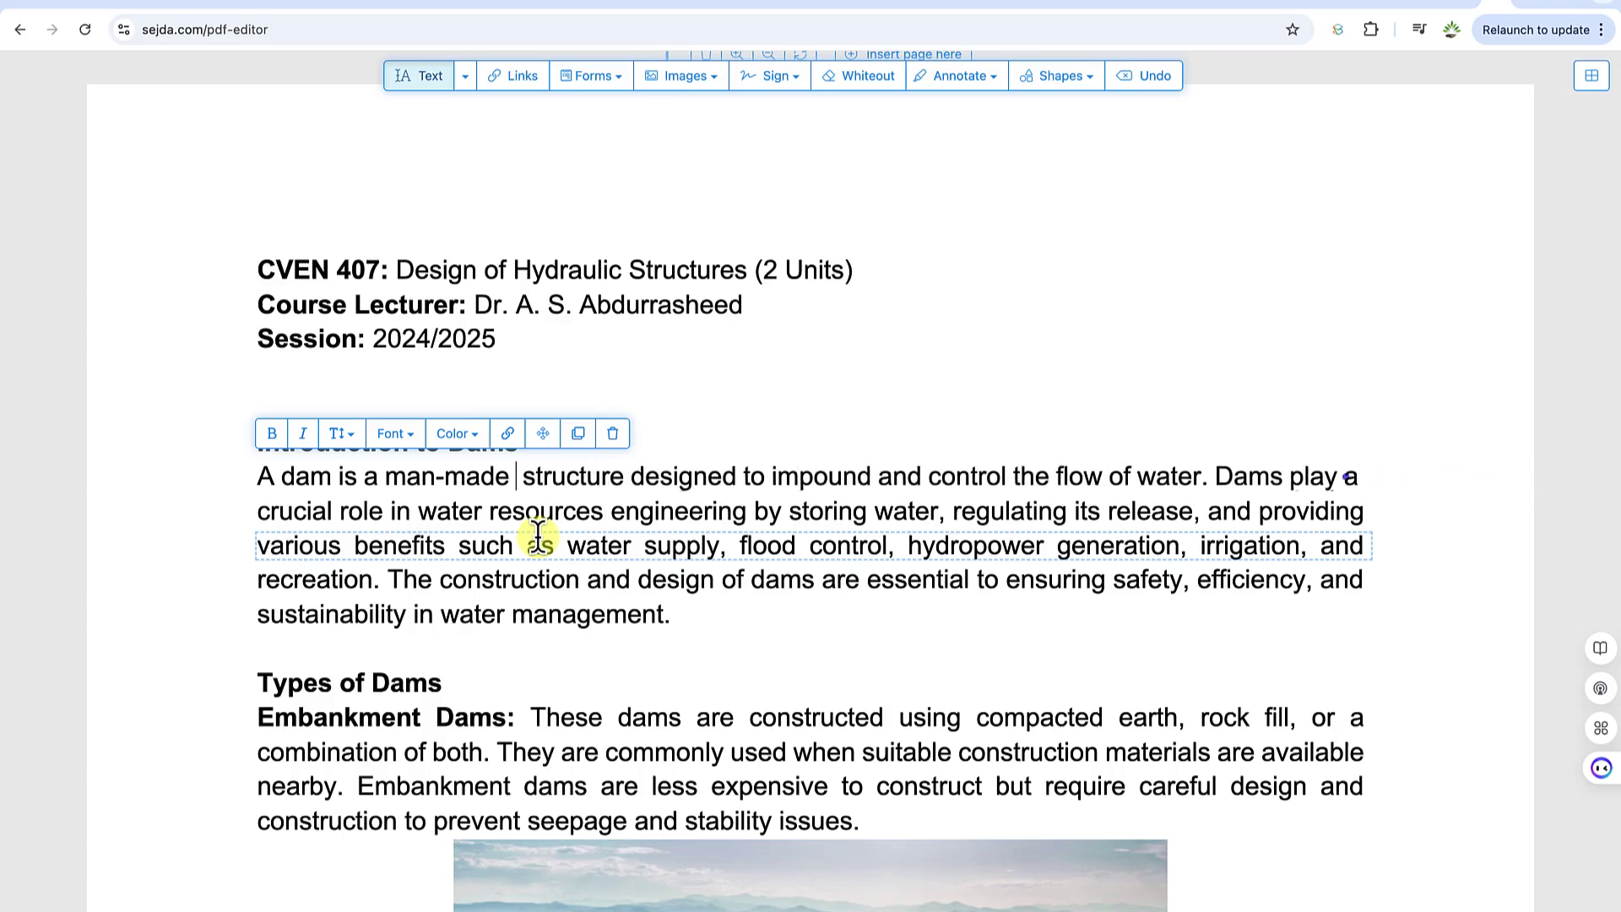
Select the 'various benefits' and 'recreation' lines and place a first new text box.
triple_click(529, 545)
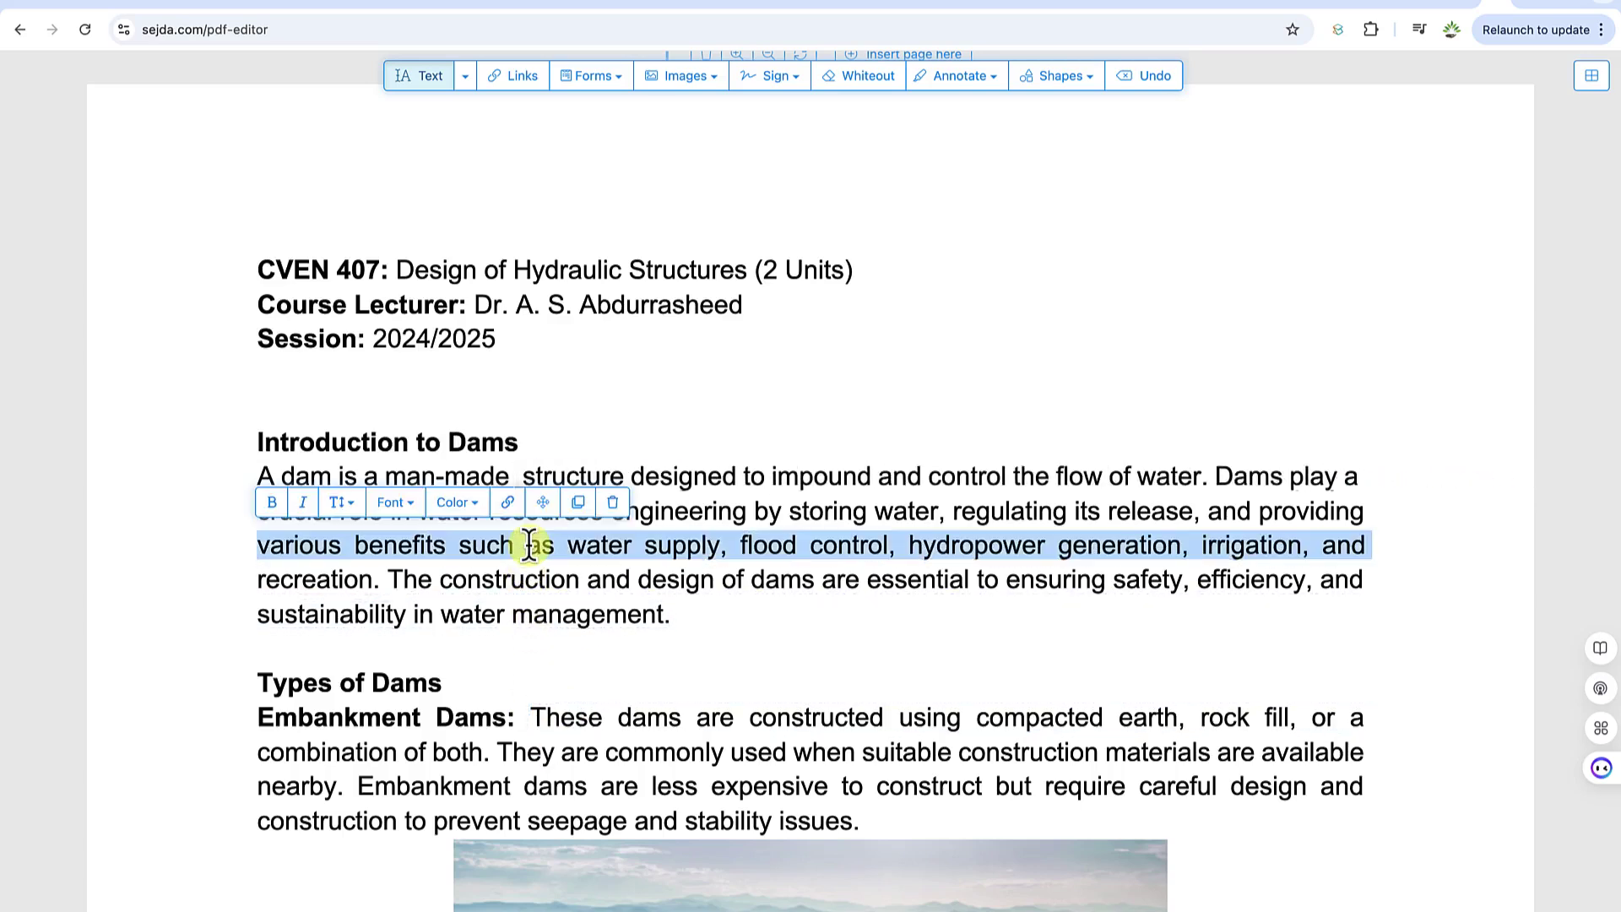
key(End)
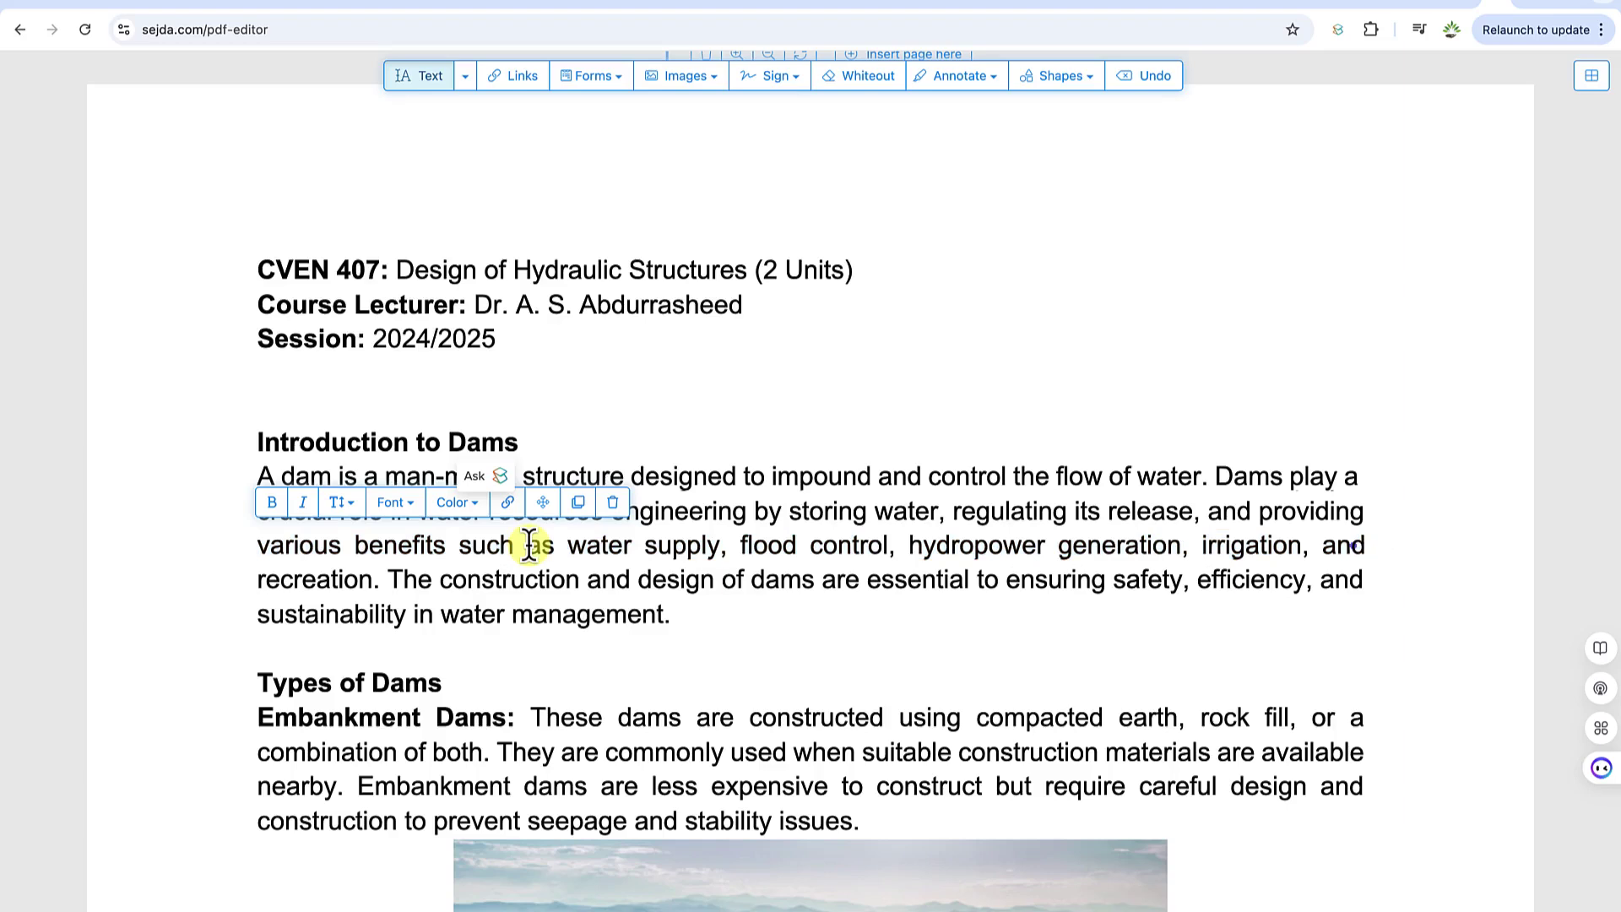
click(321, 582)
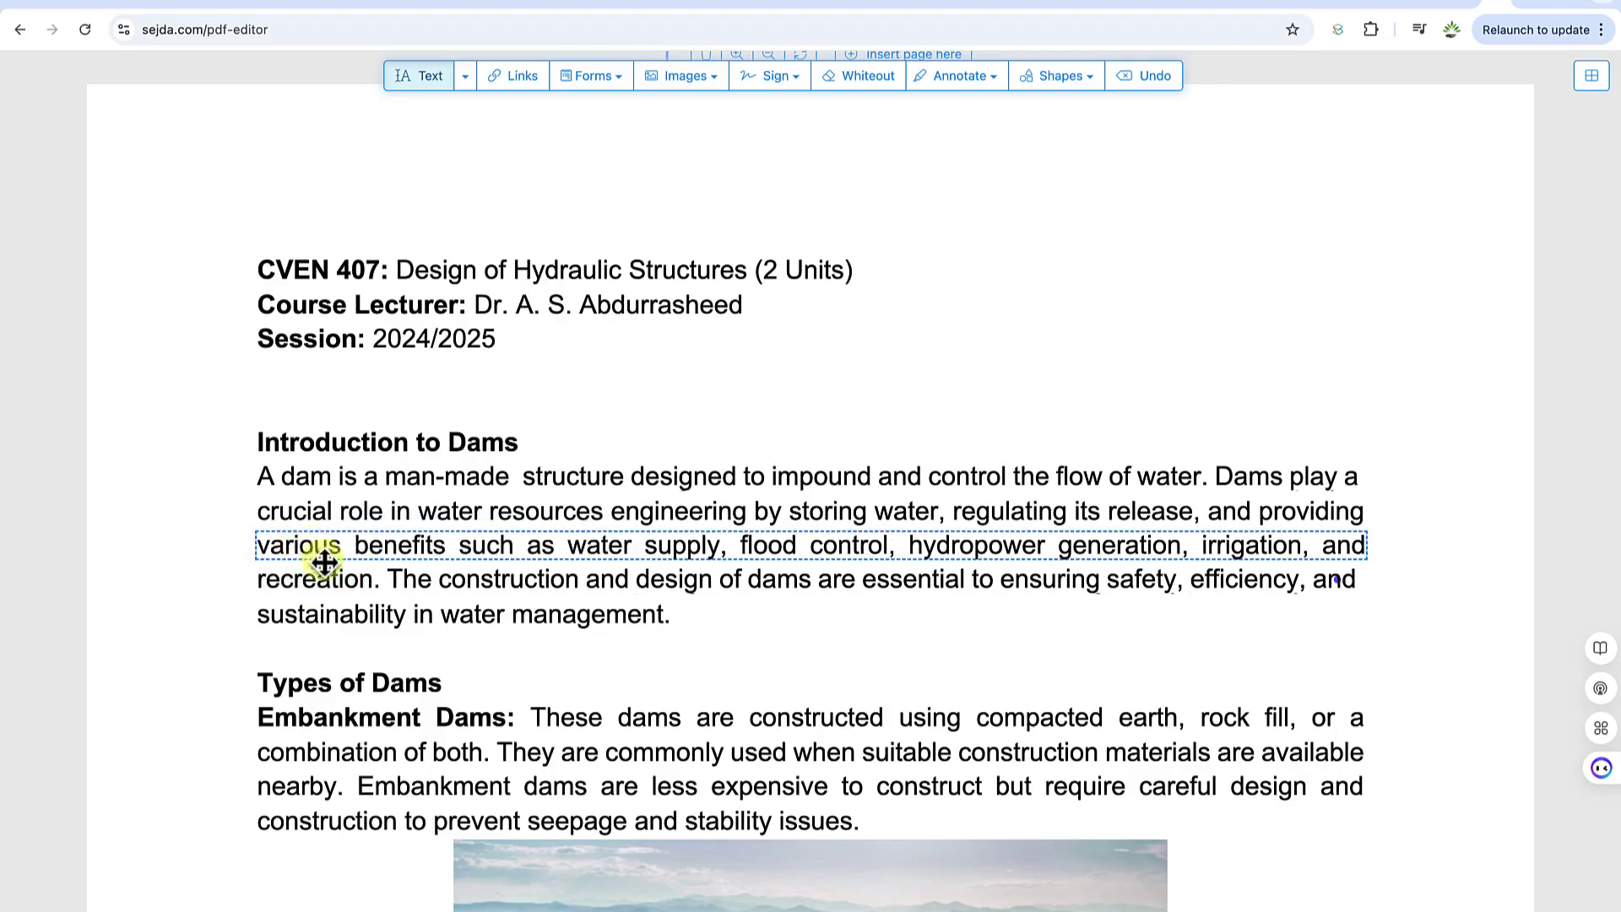
click(331, 561)
triple_click(346, 574)
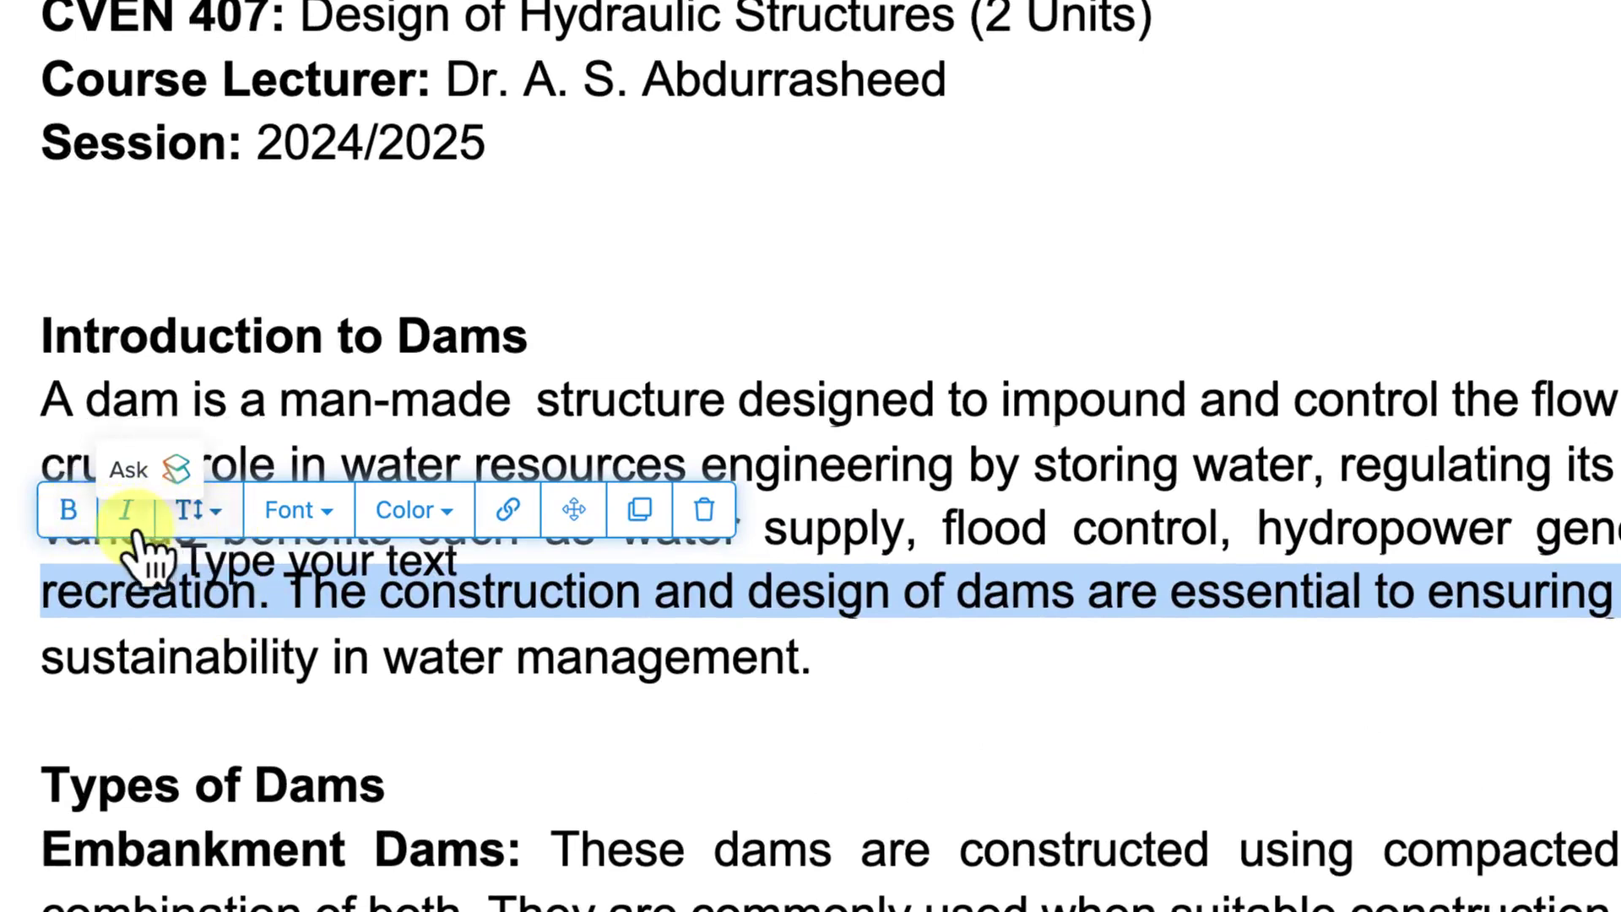
Open the font size choices and add a 'Type your text' box below the paragraph.
click(215, 525)
click(215, 525)
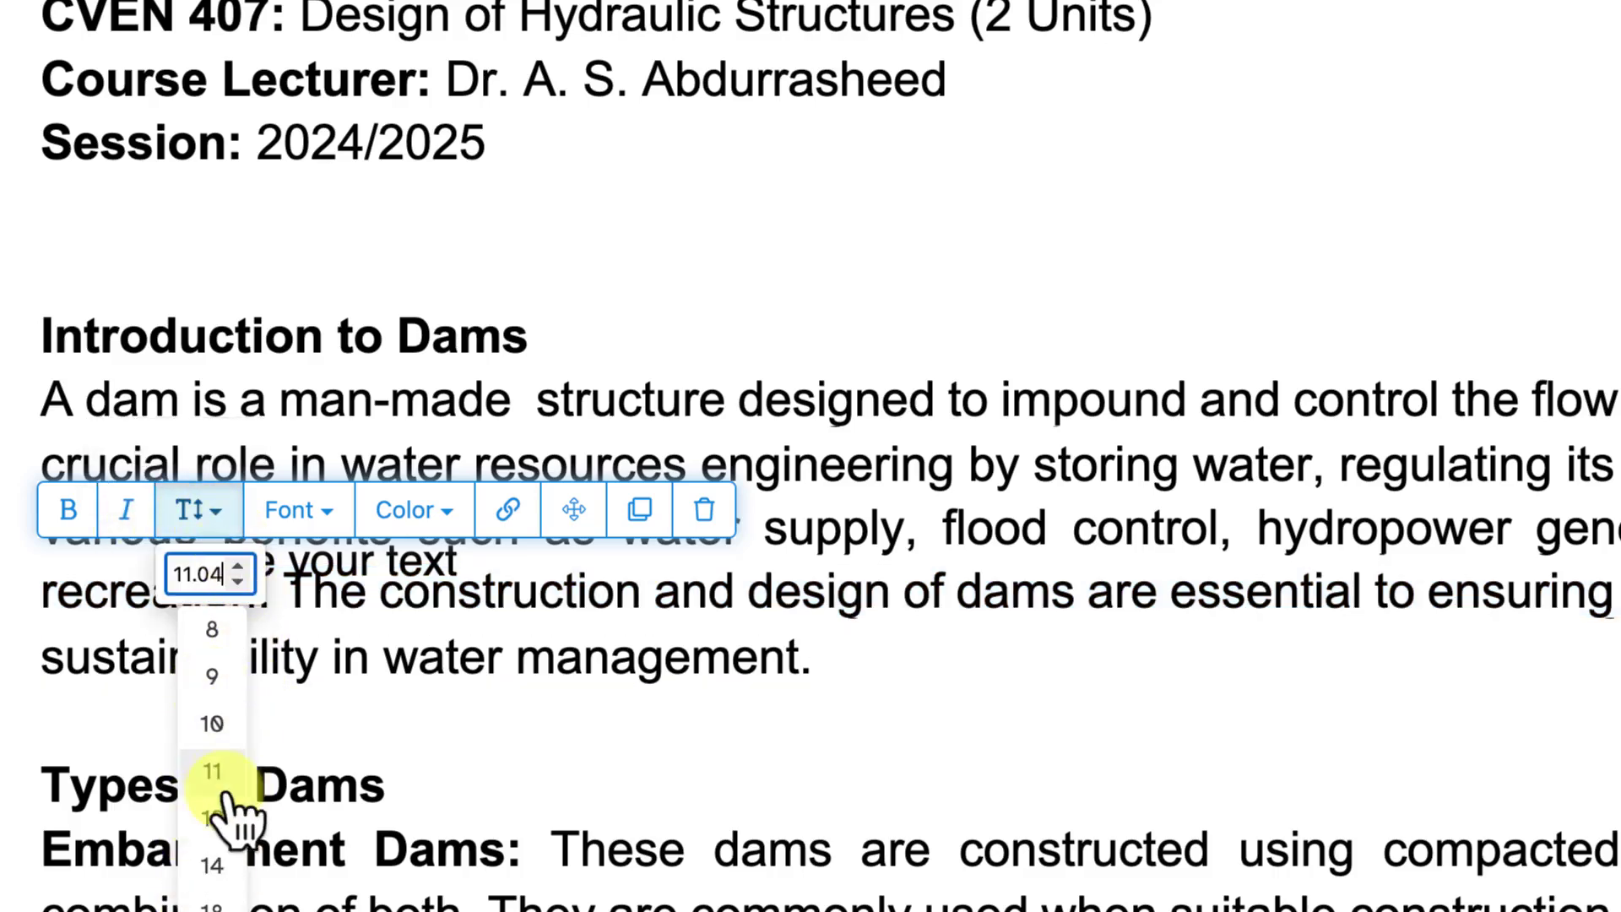
click(677, 734)
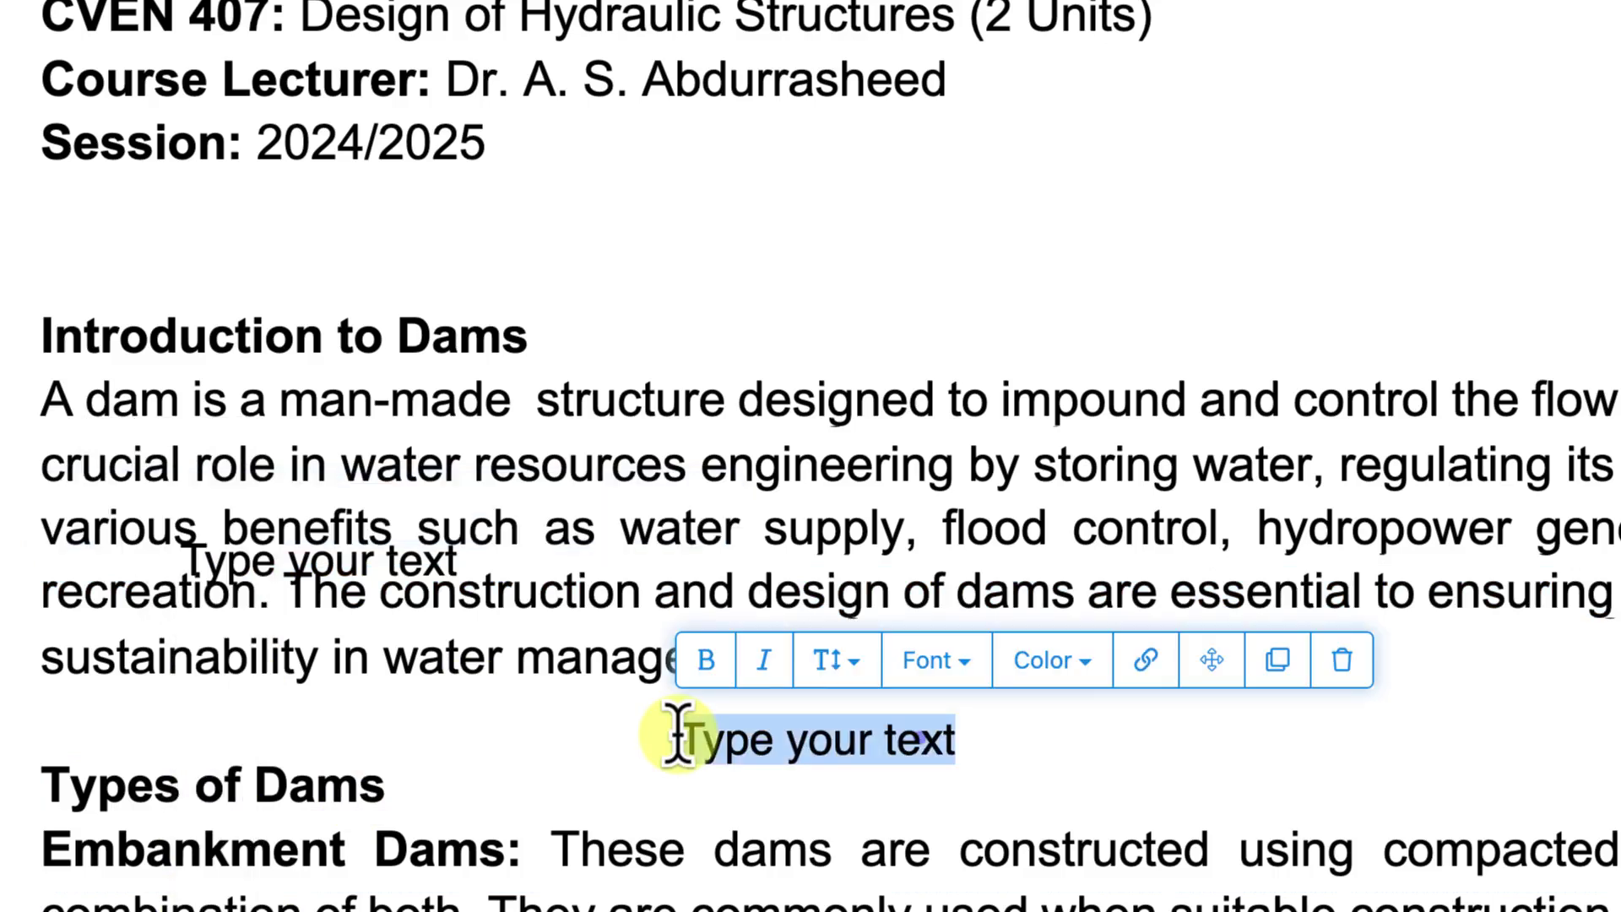
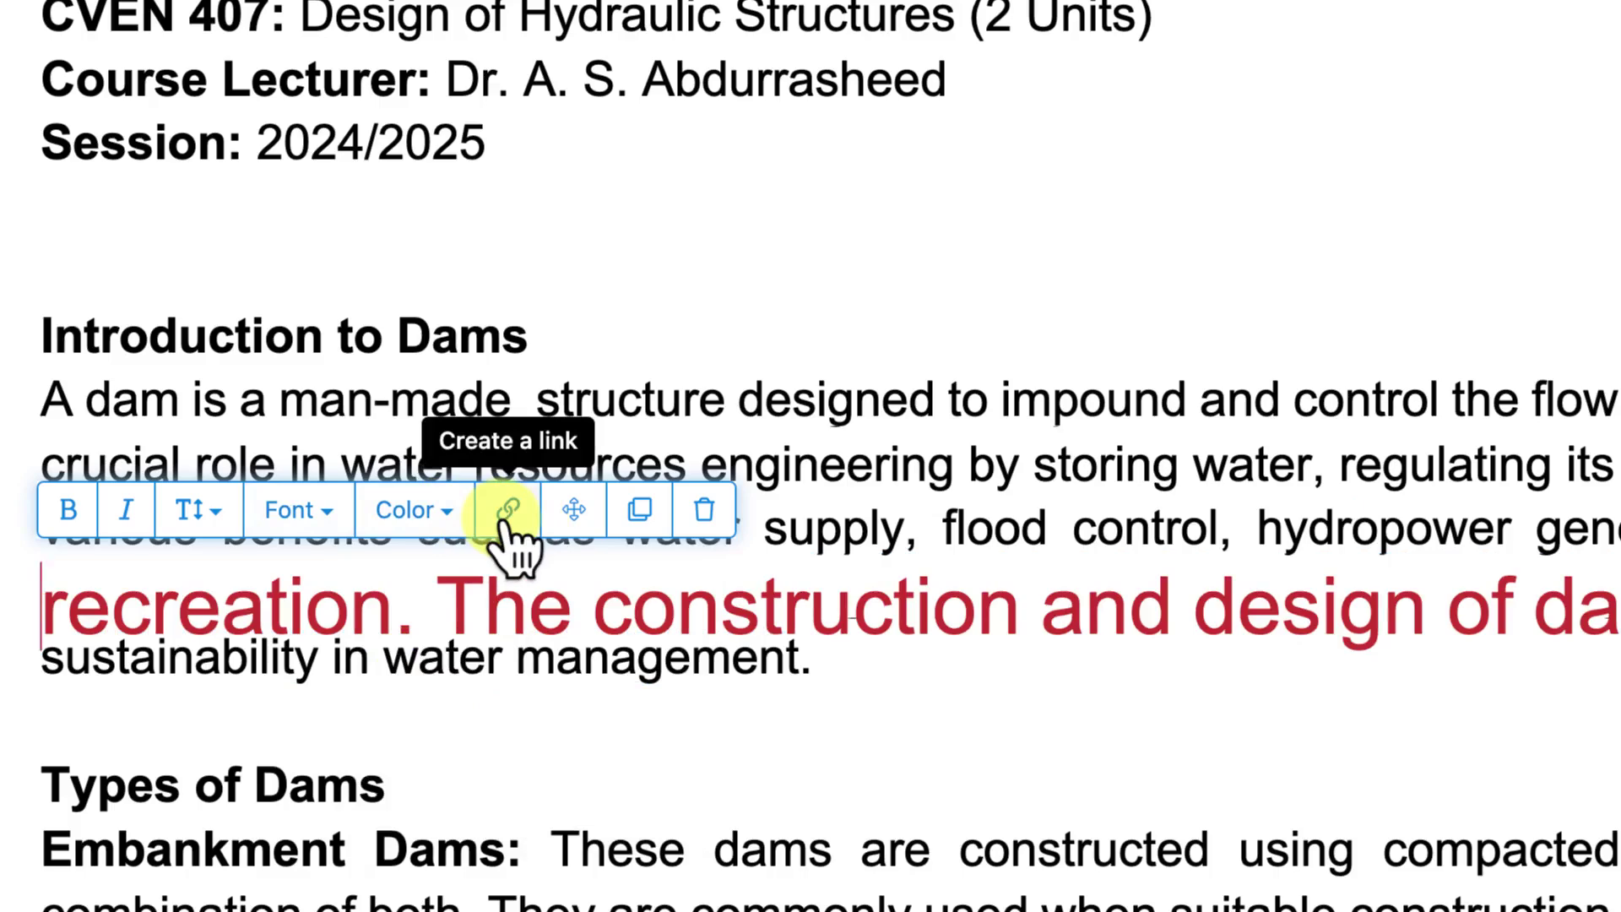
click(508, 509)
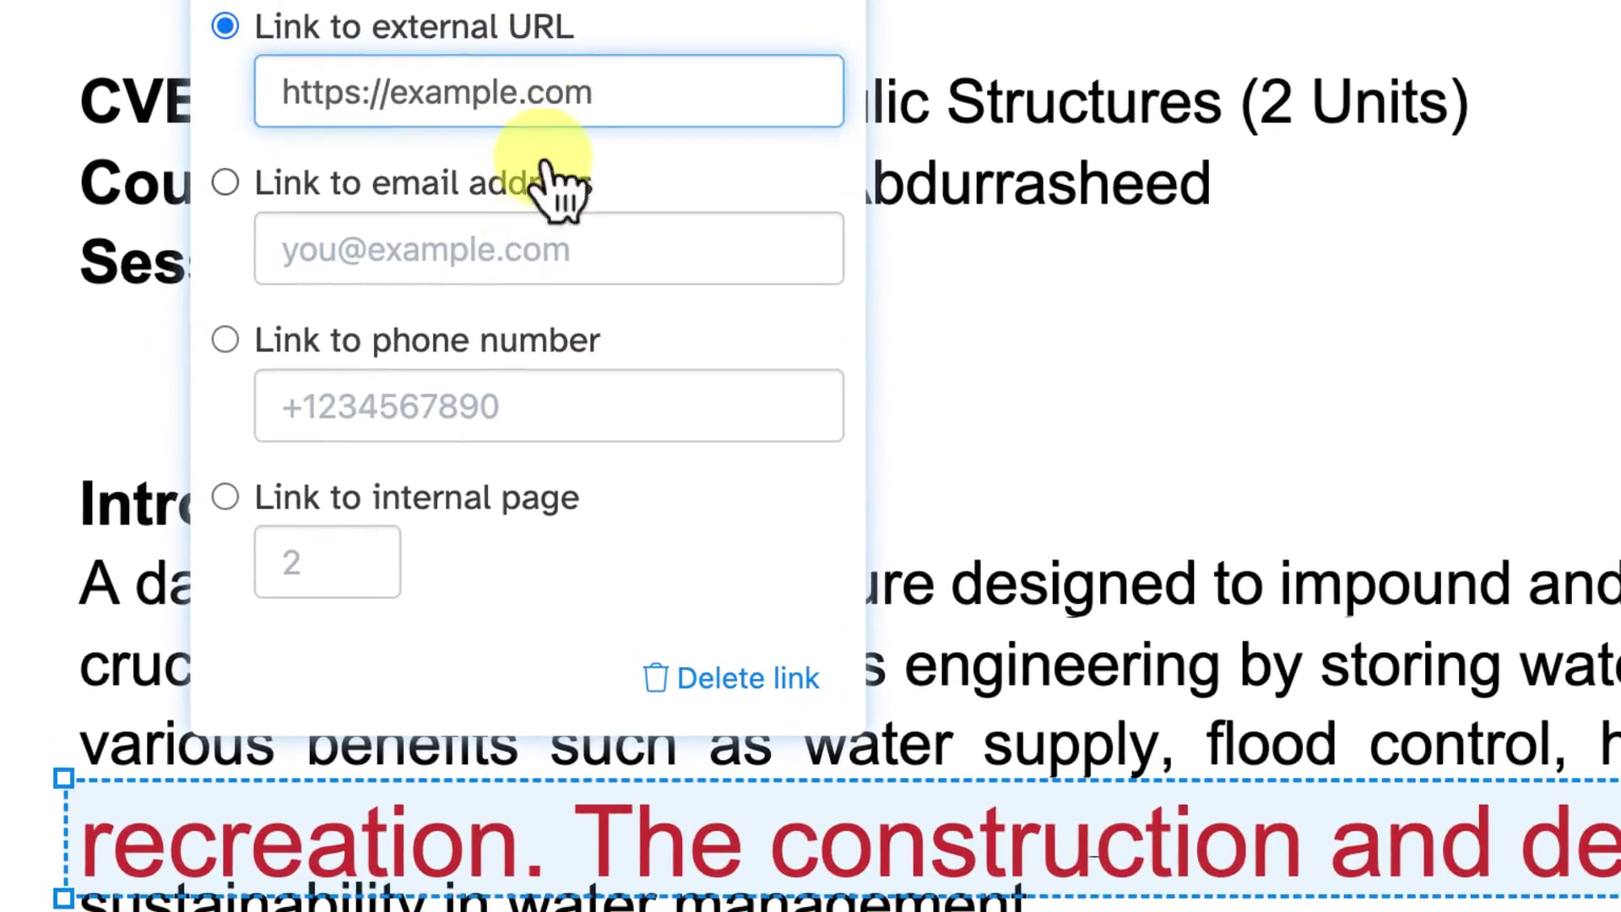
click(620, 89)
drag(620, 88, 289, 65)
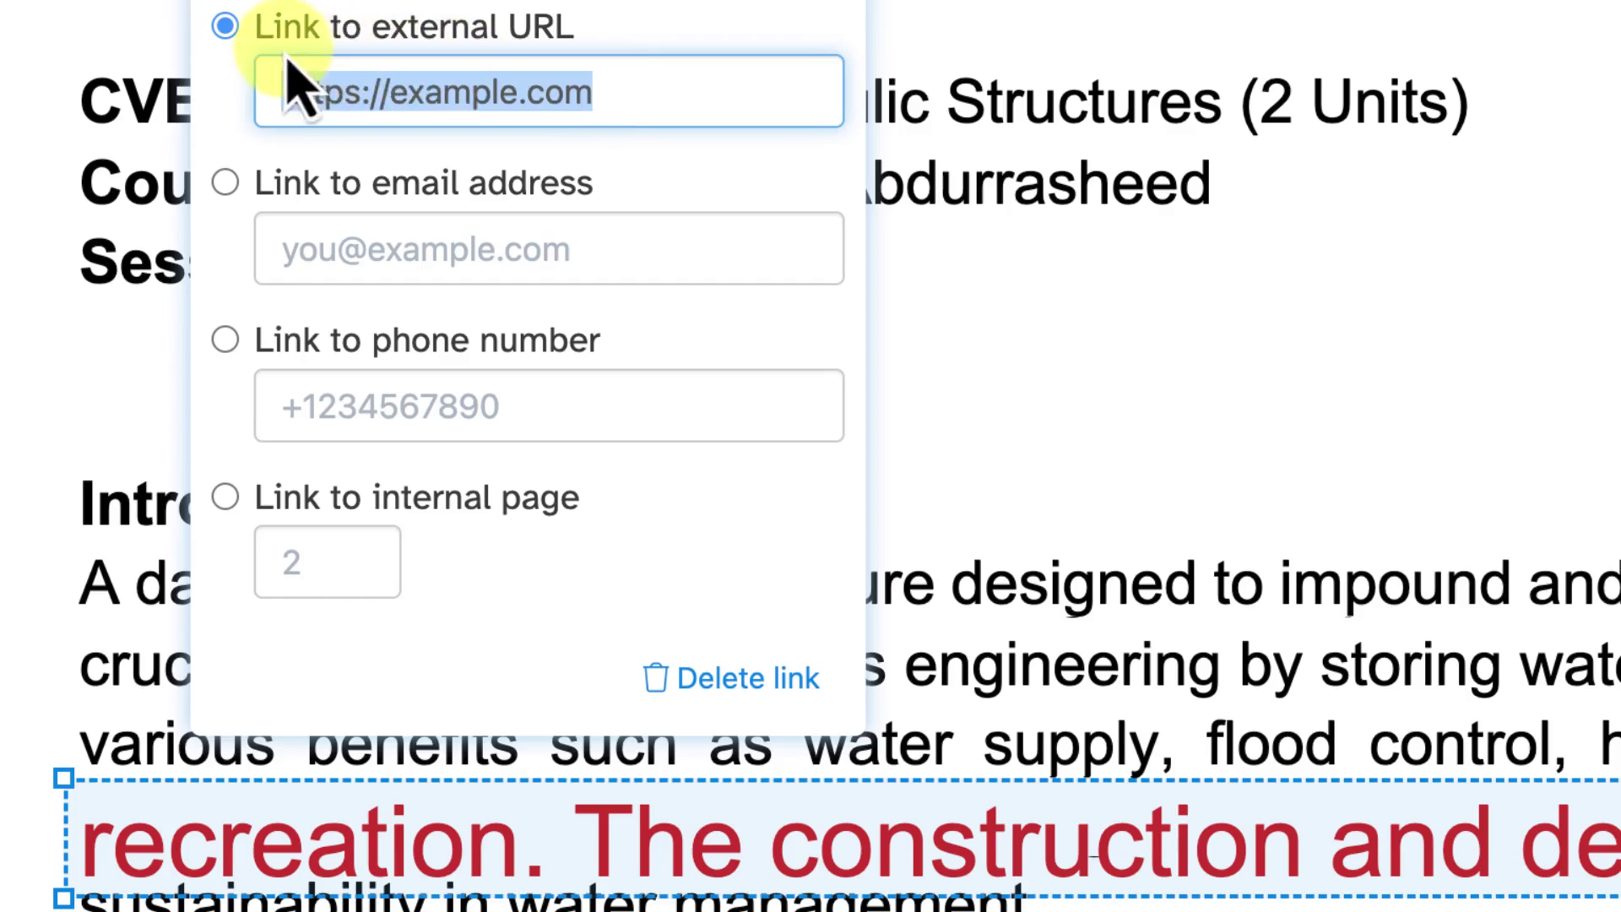
text(Goog)
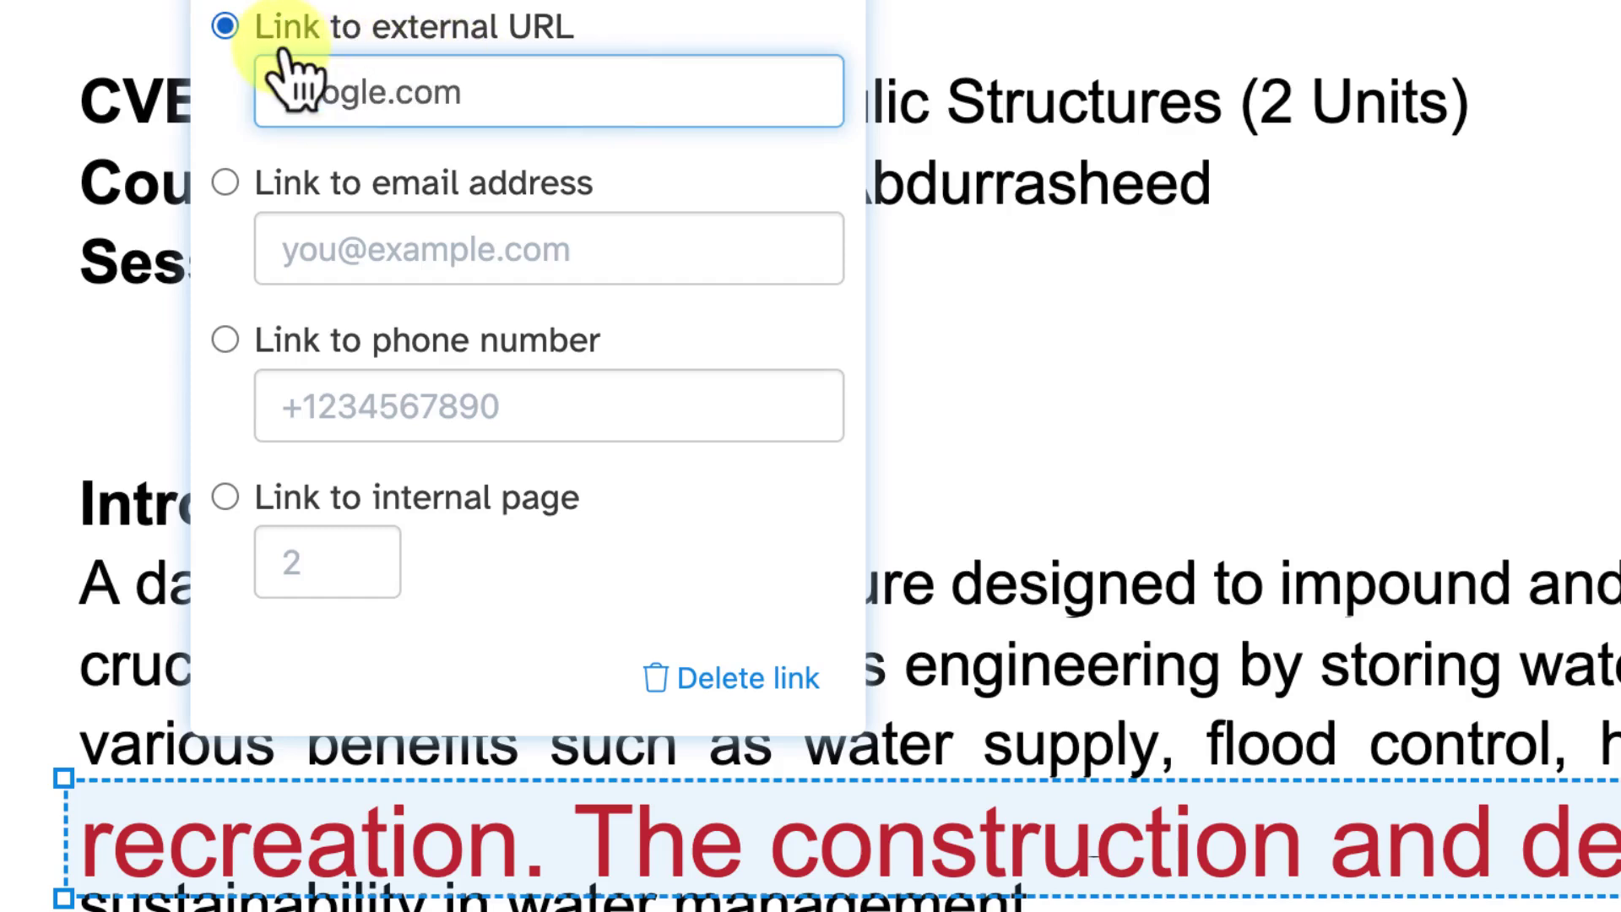
text(www.g)
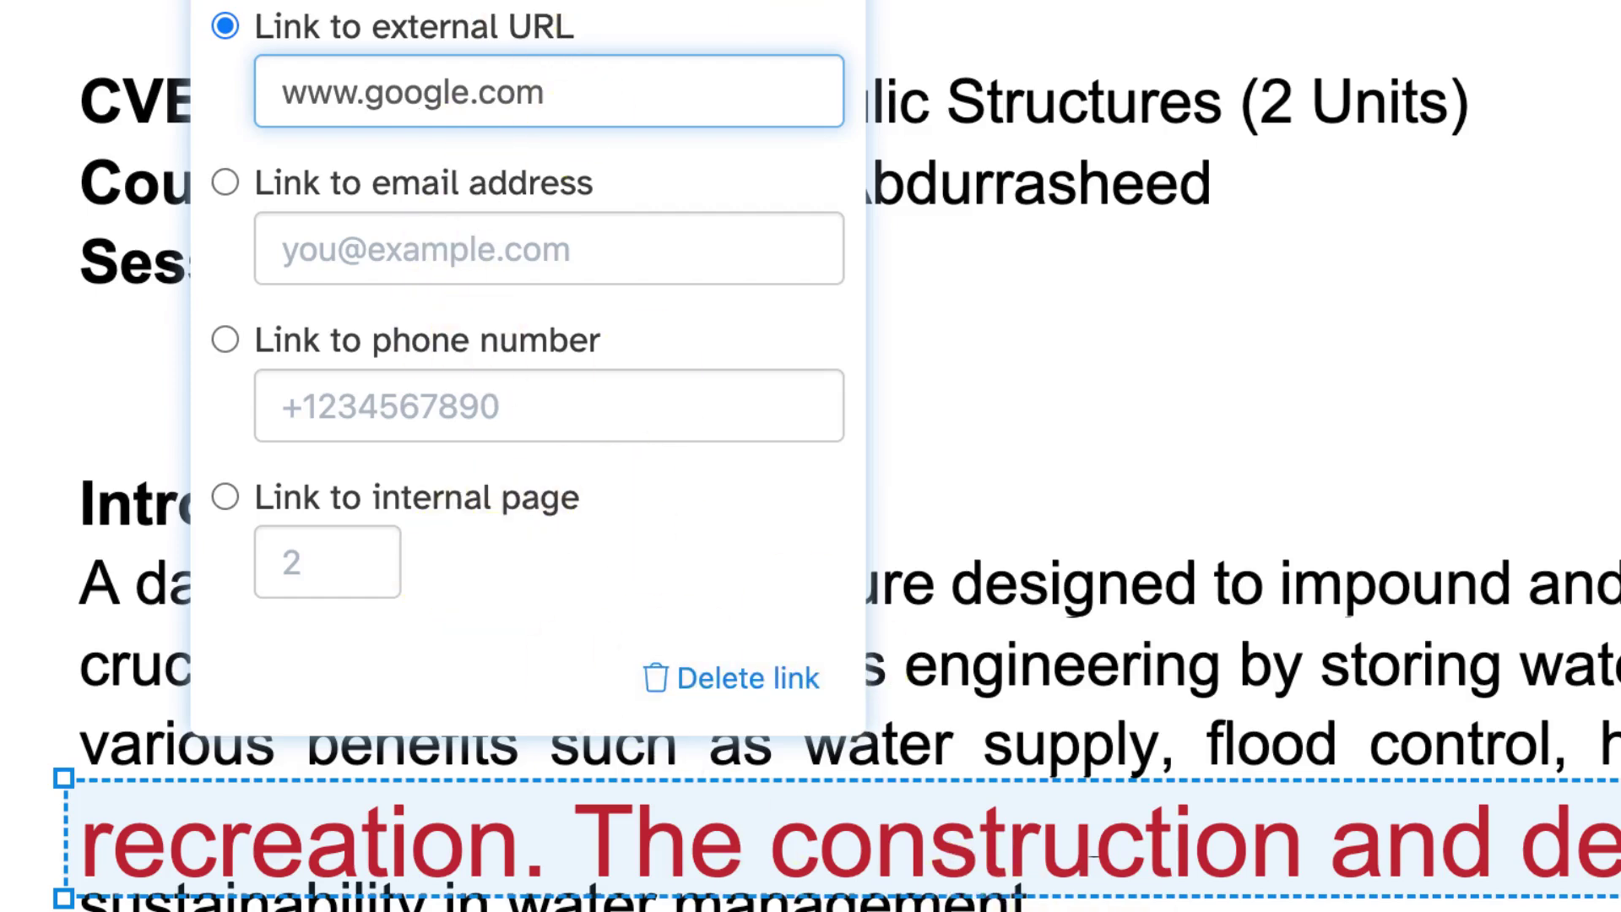
click(916, 124)
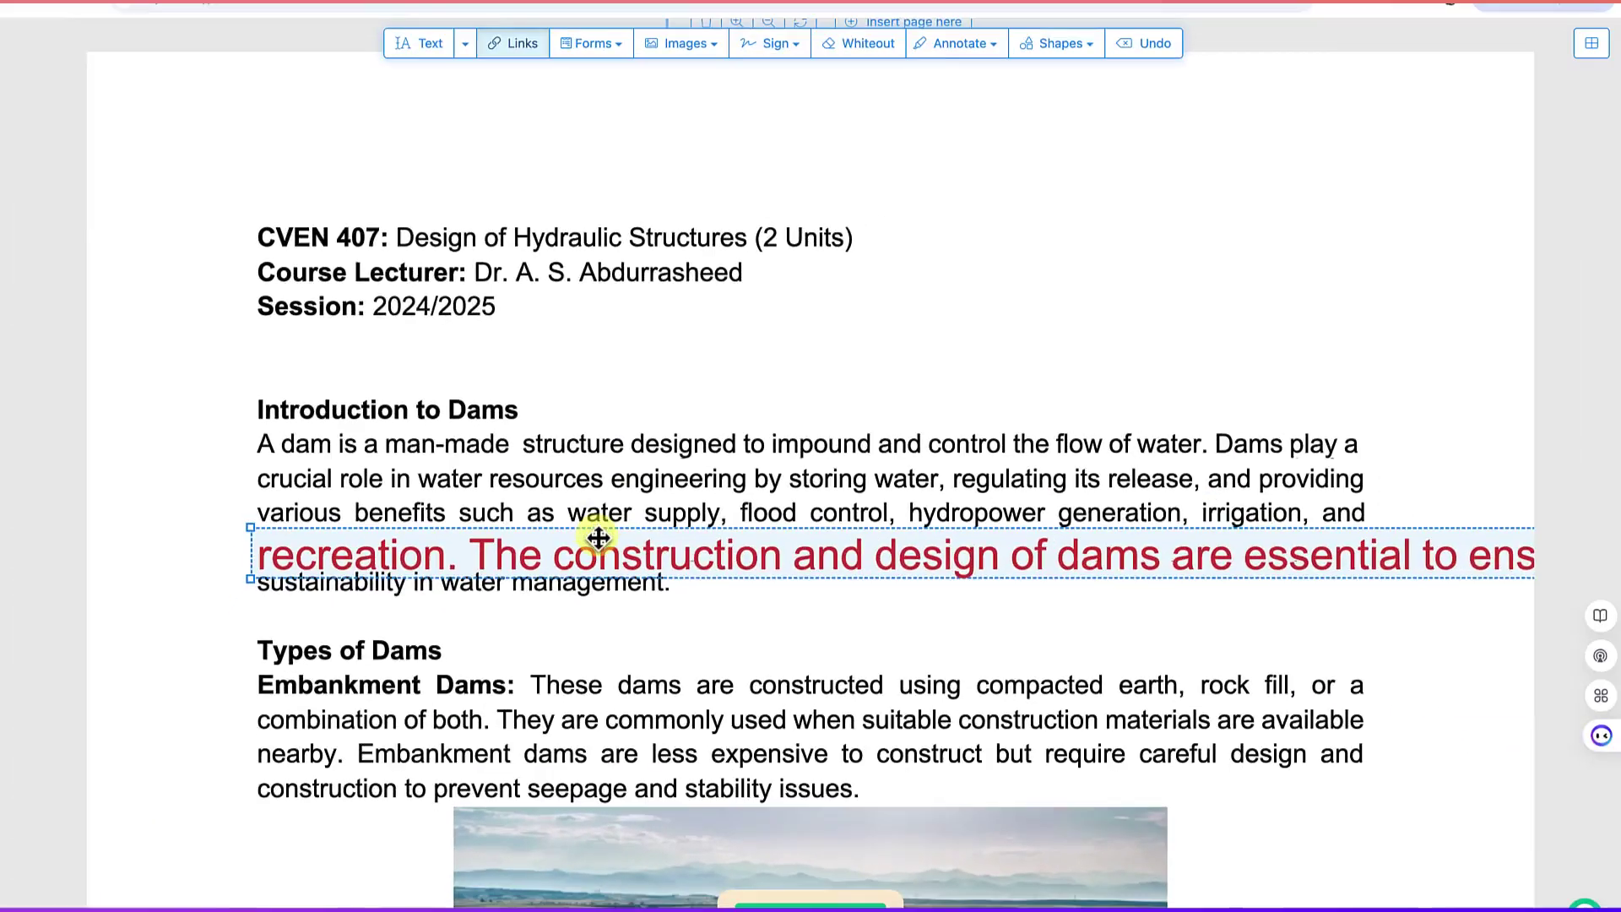
click(843, 743)
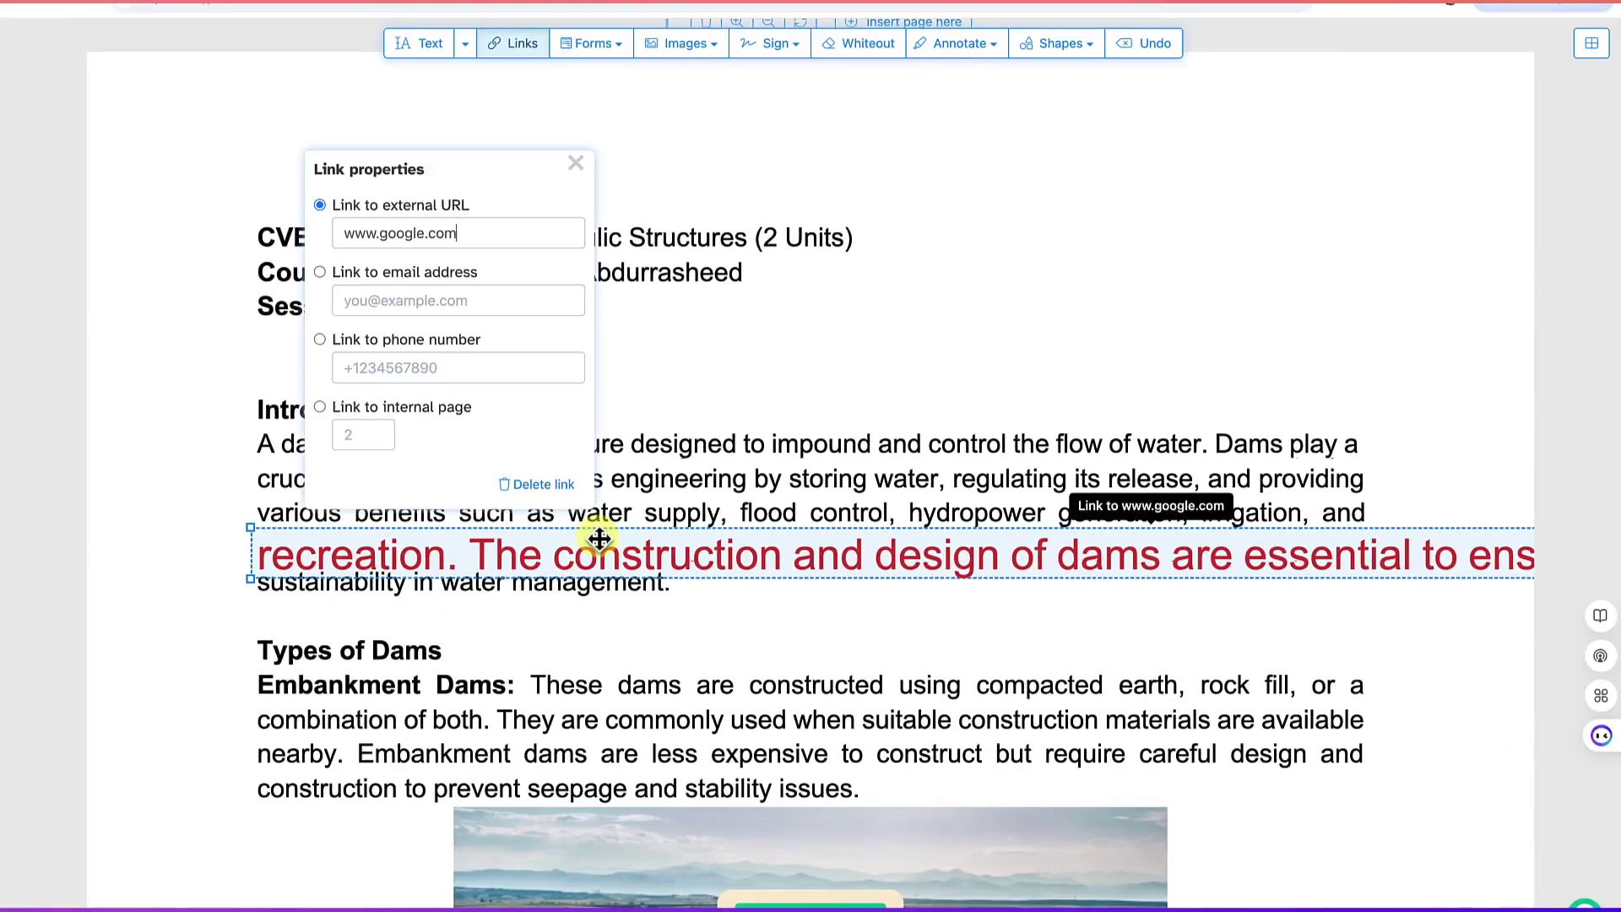
click(576, 165)
Switch to text editing and briefly edit the first paragraph line.
click(556, 506)
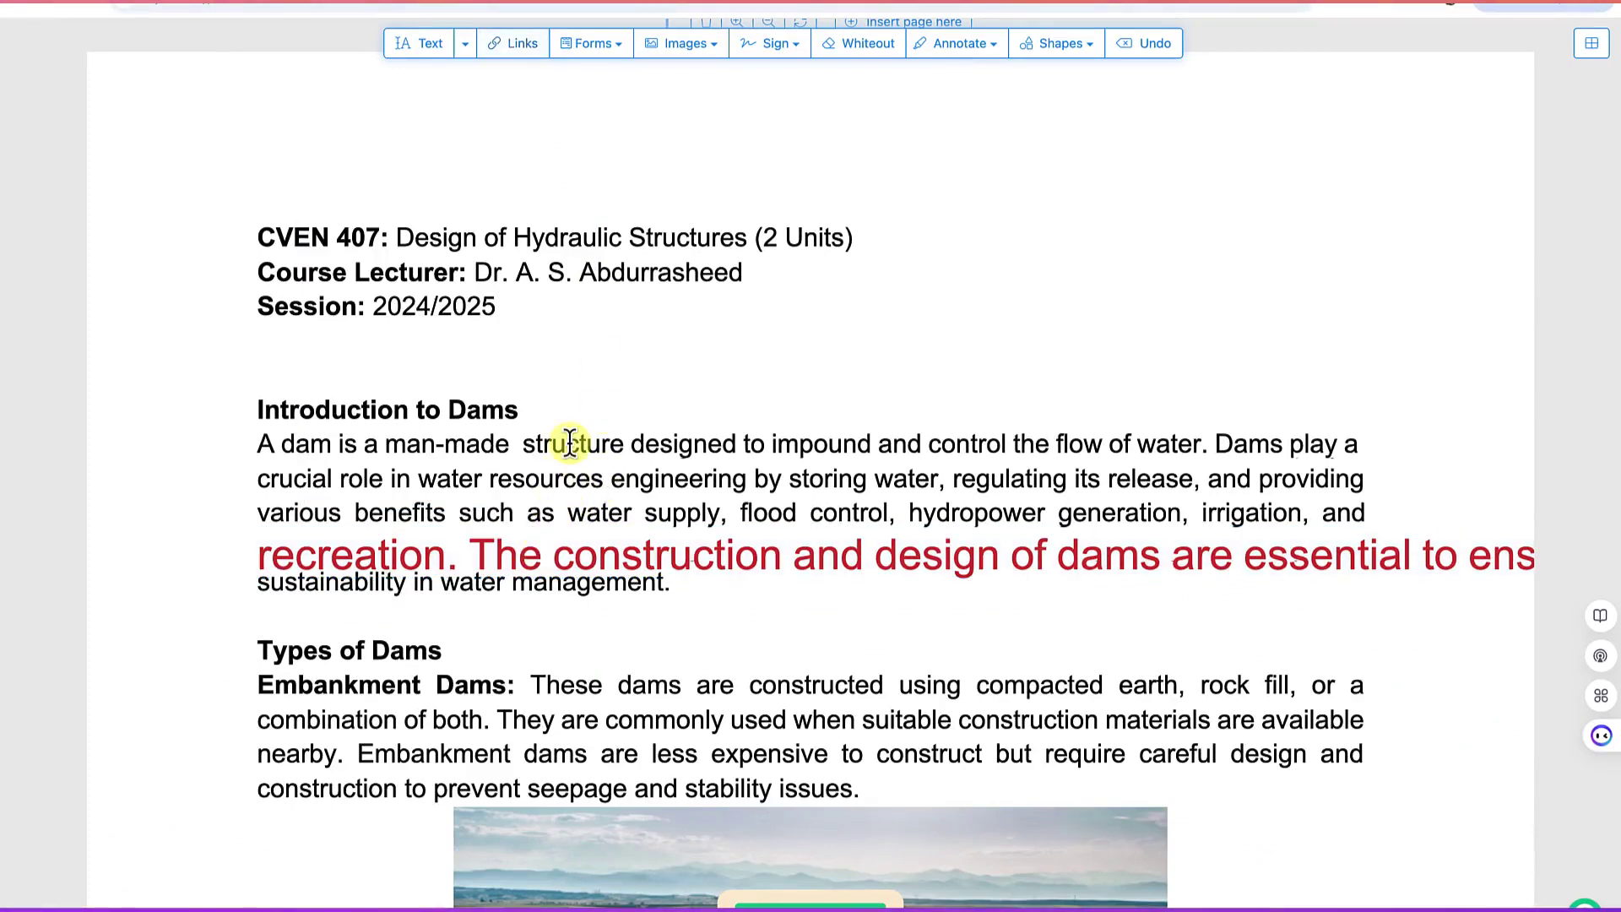
click(399, 44)
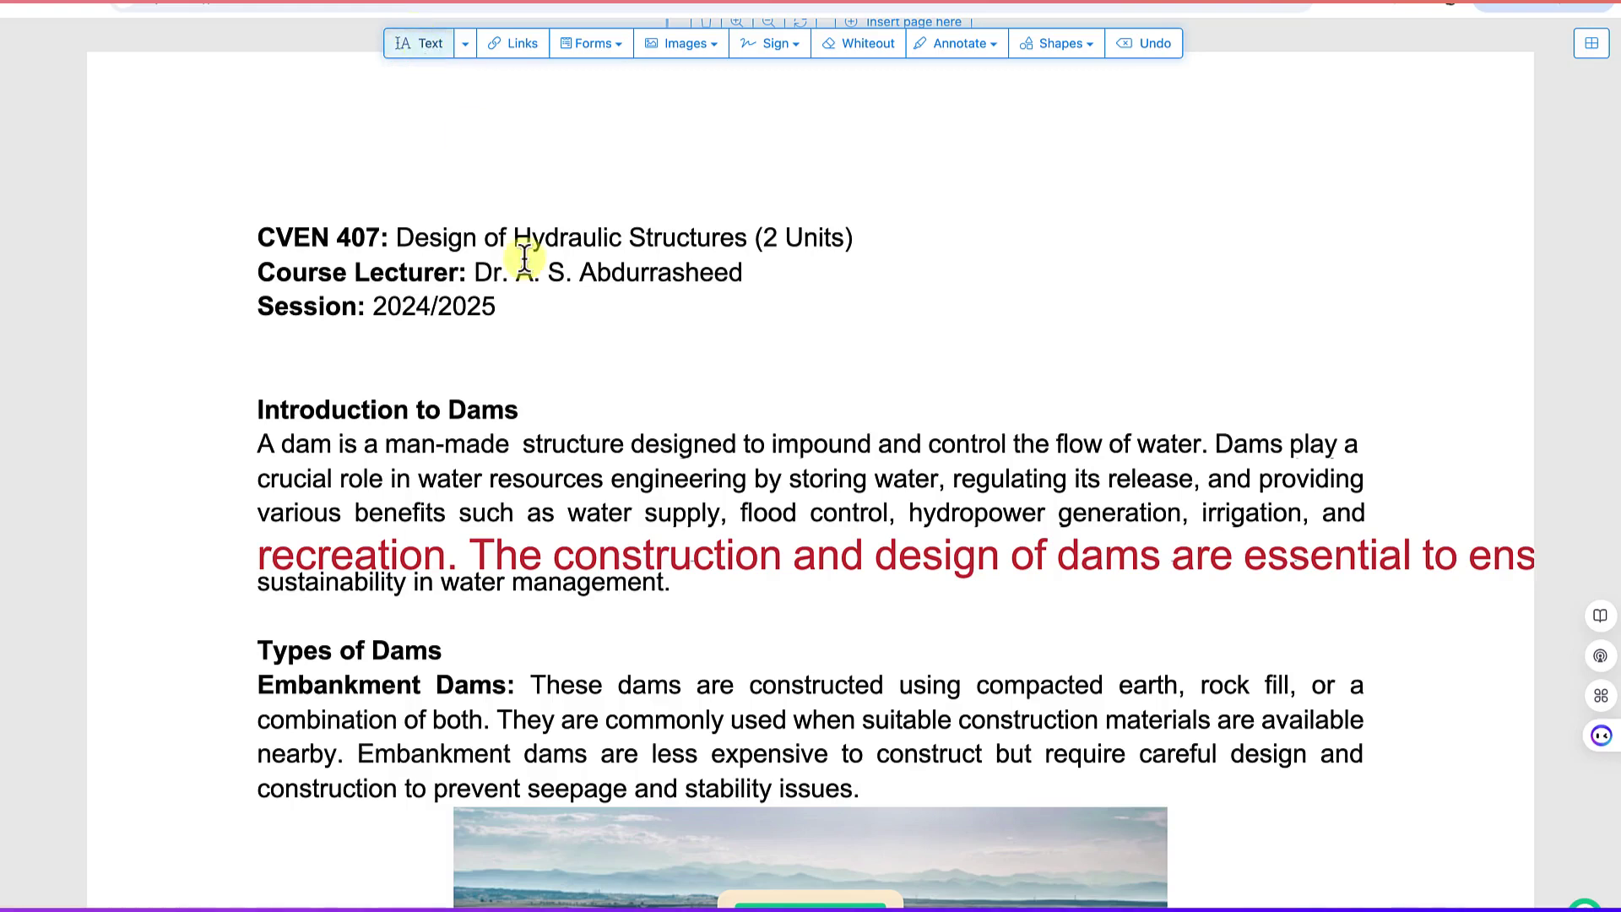
click(635, 482)
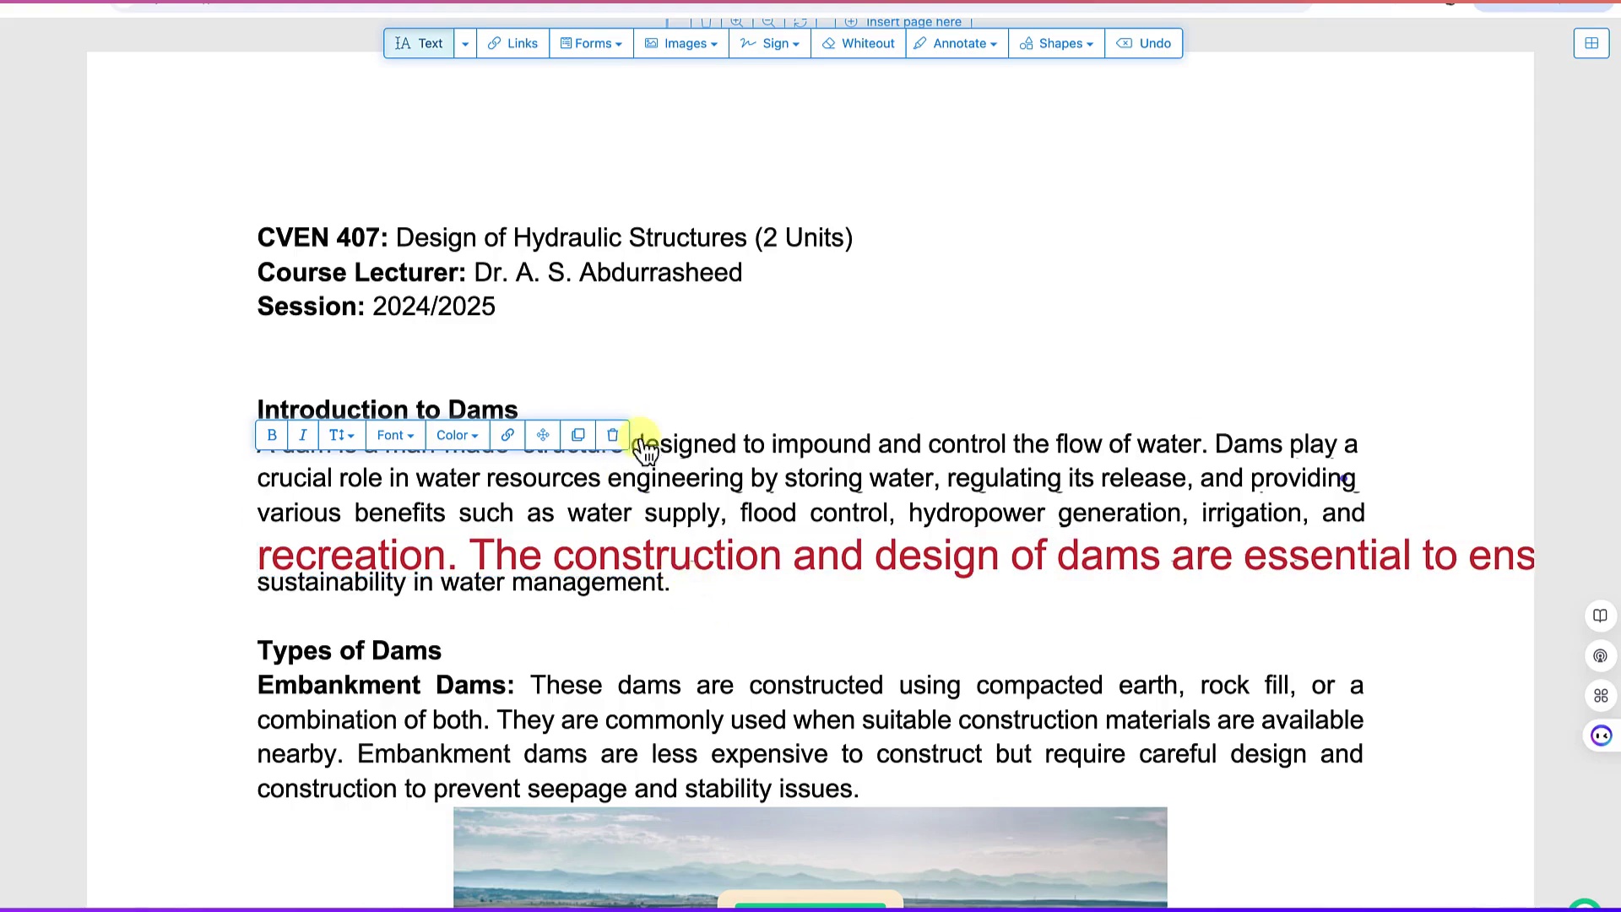
click(611, 617)
Add a text box below Session reading 'Introduction to Dams Engineering' and select all its text.
click(429, 53)
click(452, 350)
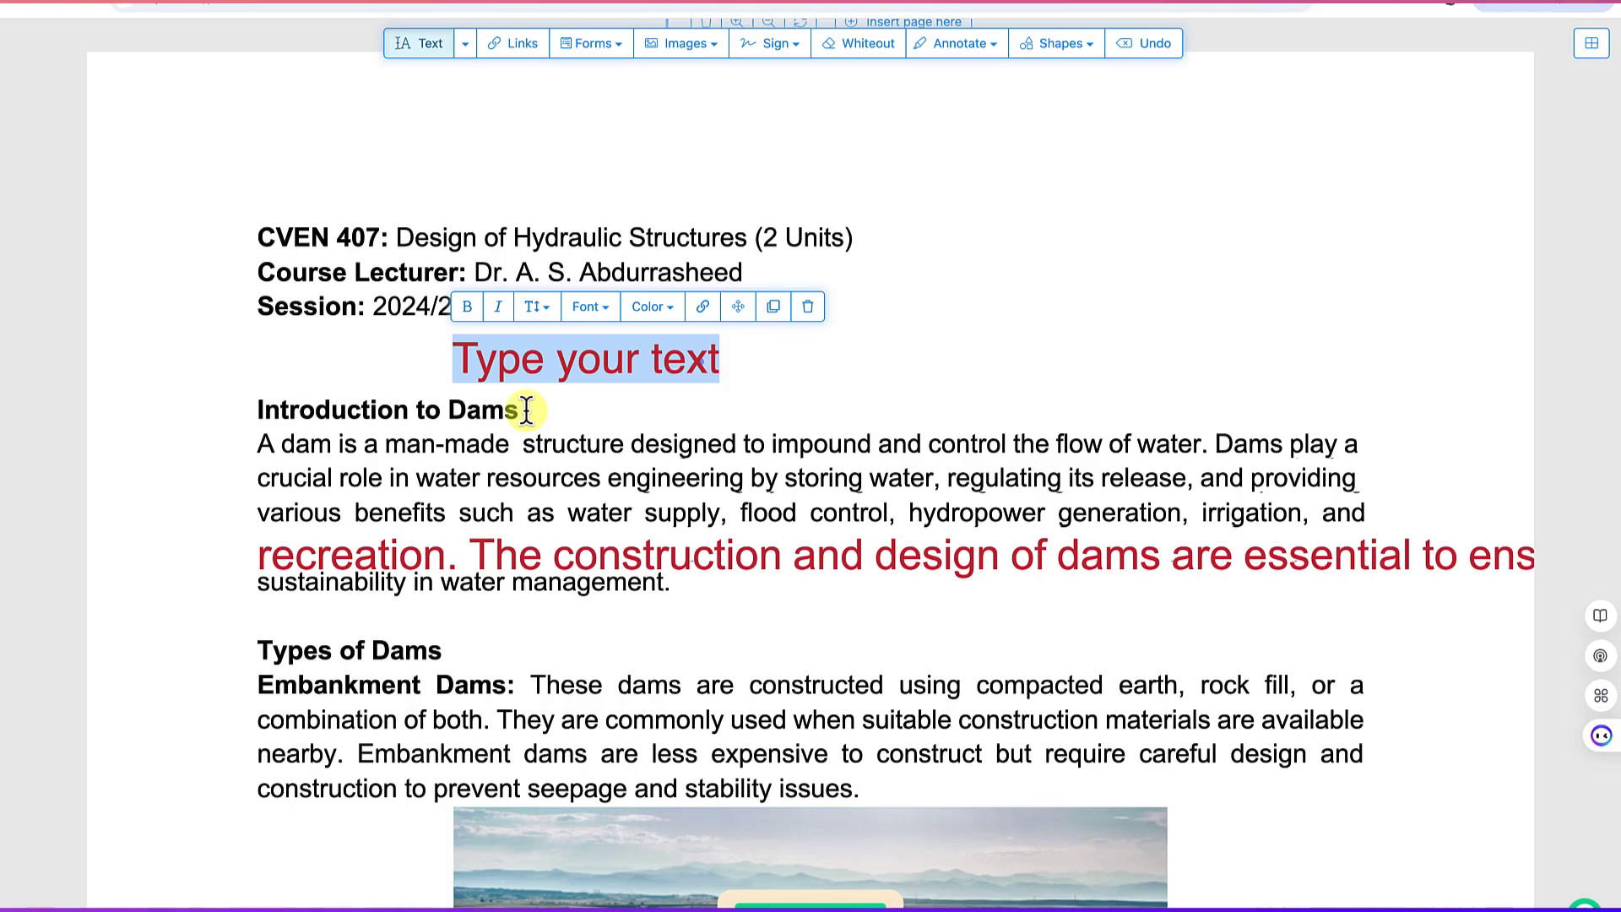
text(Introduction to Dams)
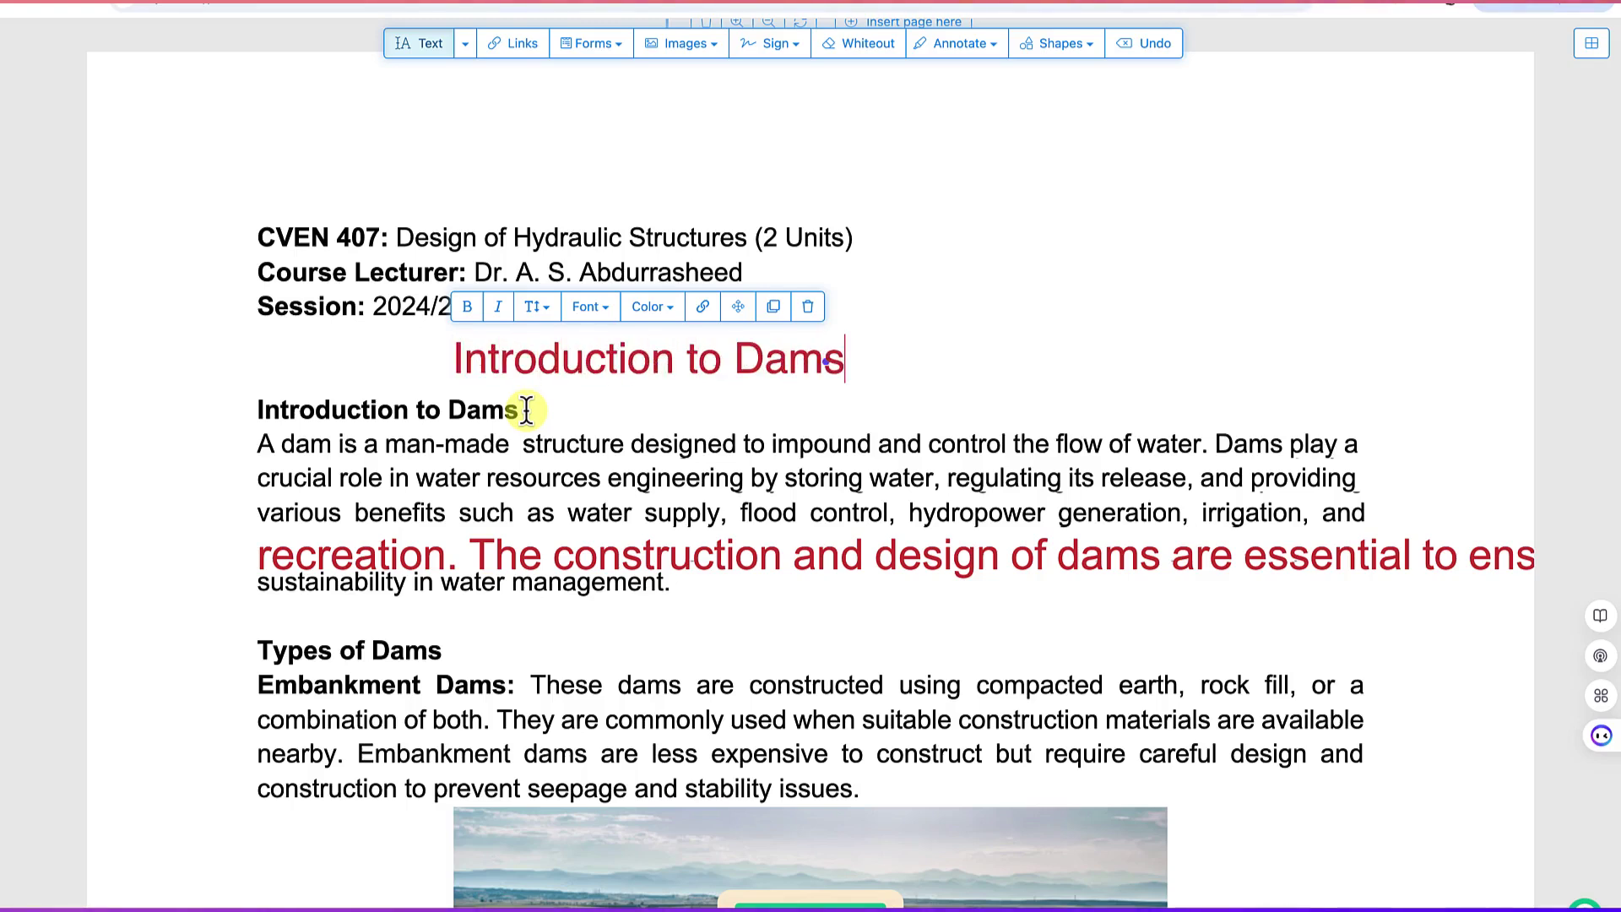
text( Eg)
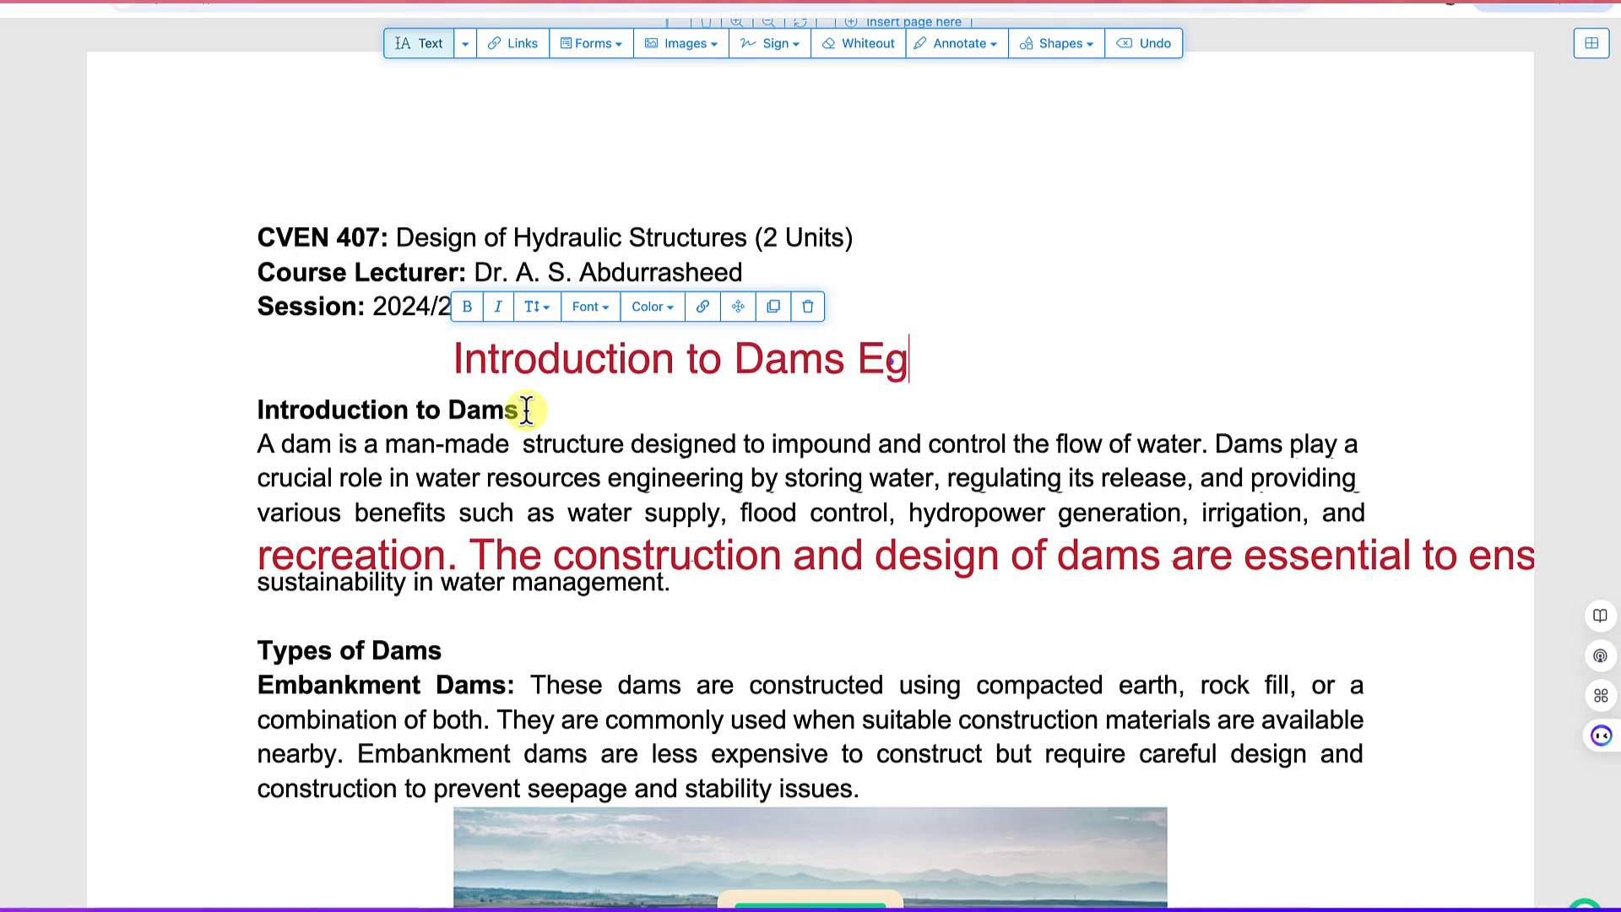
key(BackSpace)
text(ngineering)
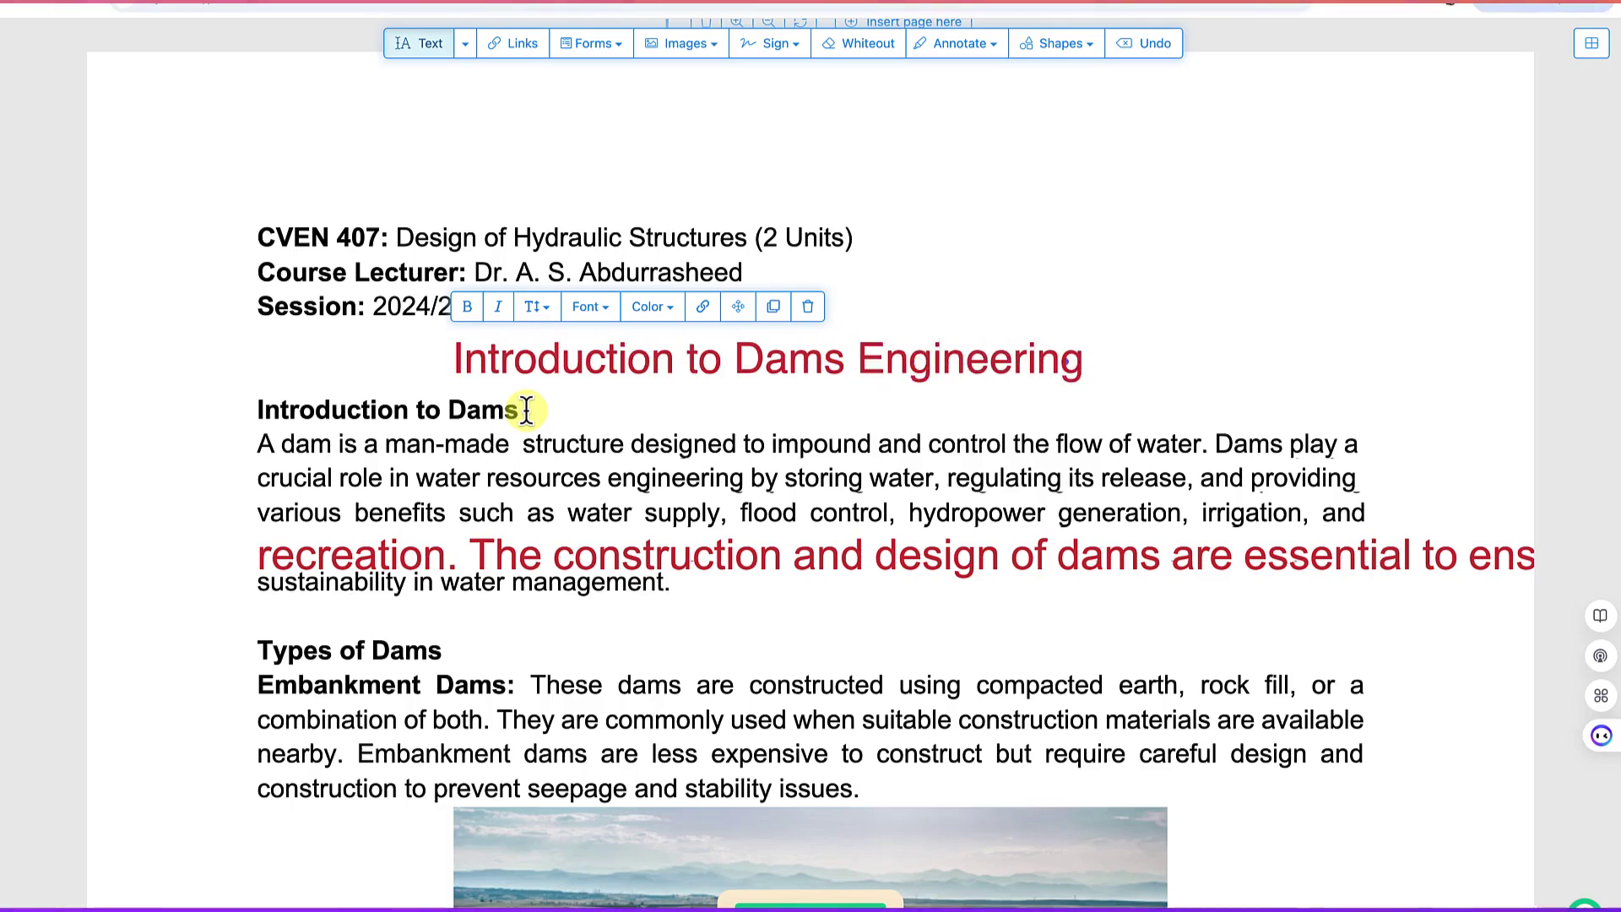
key(ctrl+a)
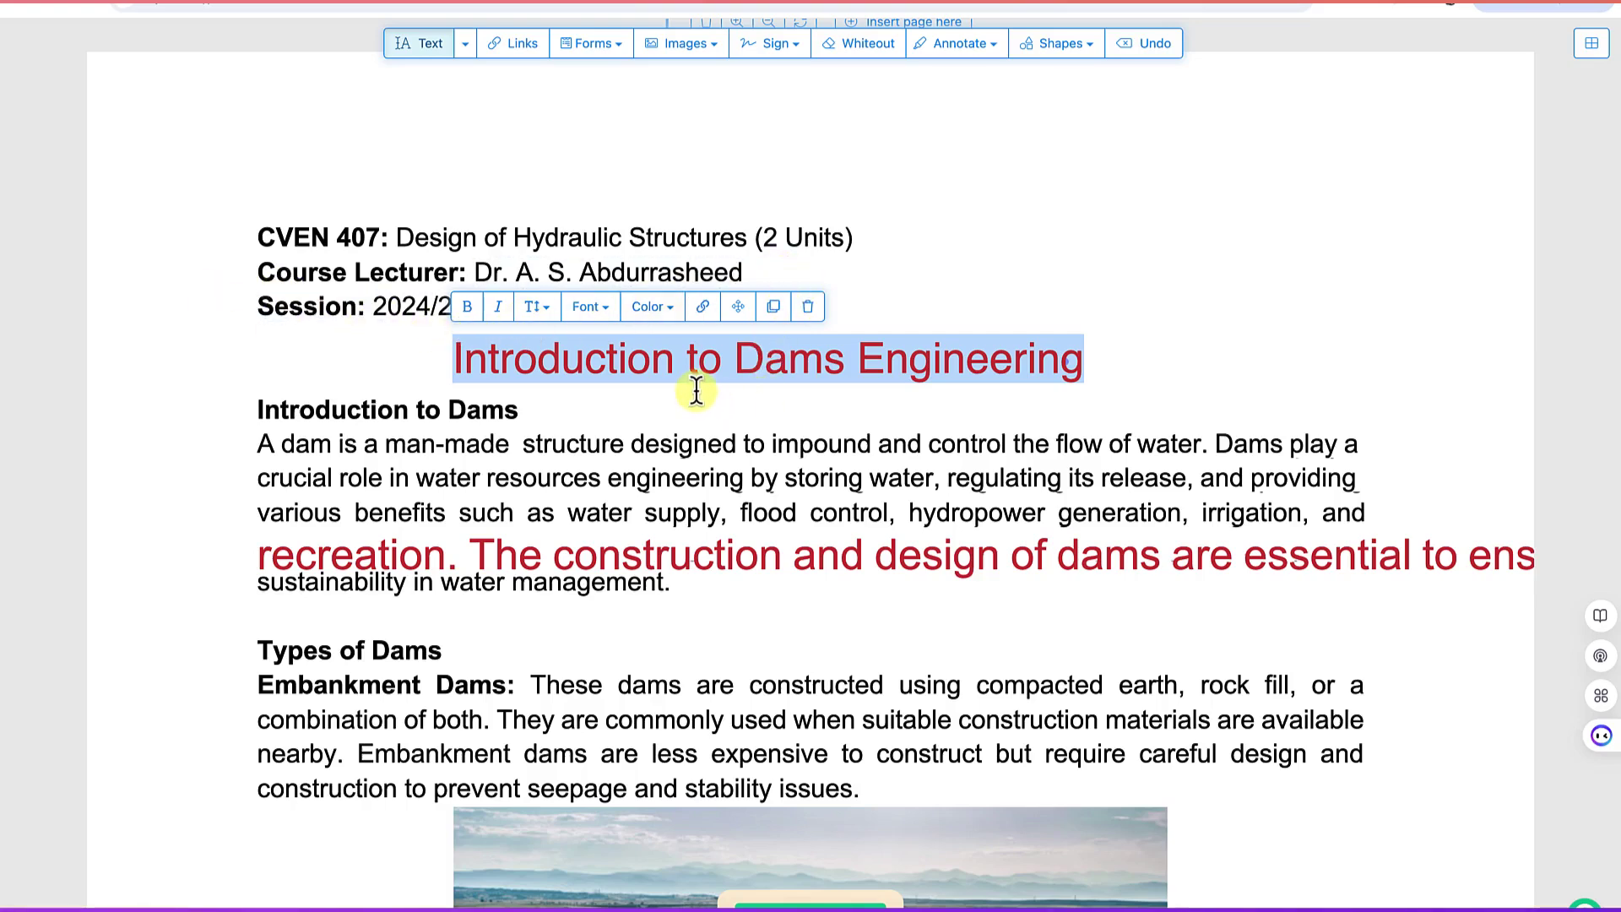
Drag the 'Introduction to Dams Engineering' title box to the page top, above the CVEN 407 line.
click(736, 307)
drag(763, 358, 970, 176)
click(1041, 293)
click(1042, 292)
click(880, 354)
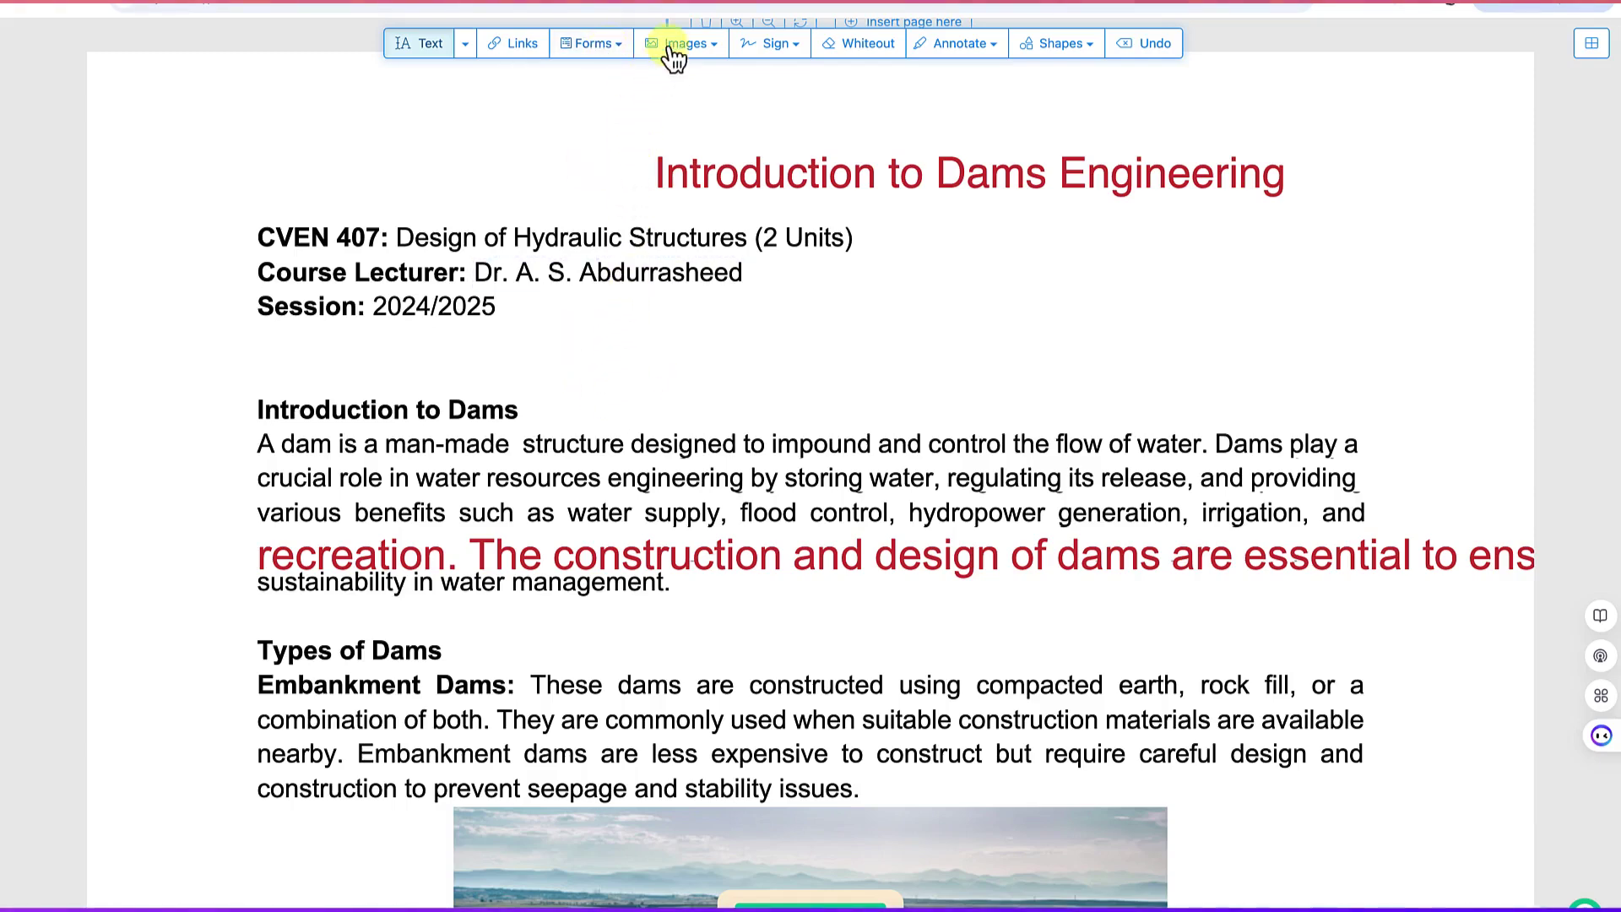
Scroll to the dam photo and clear a text box accidentally added on it.
scroll(680, 606, down, 3)
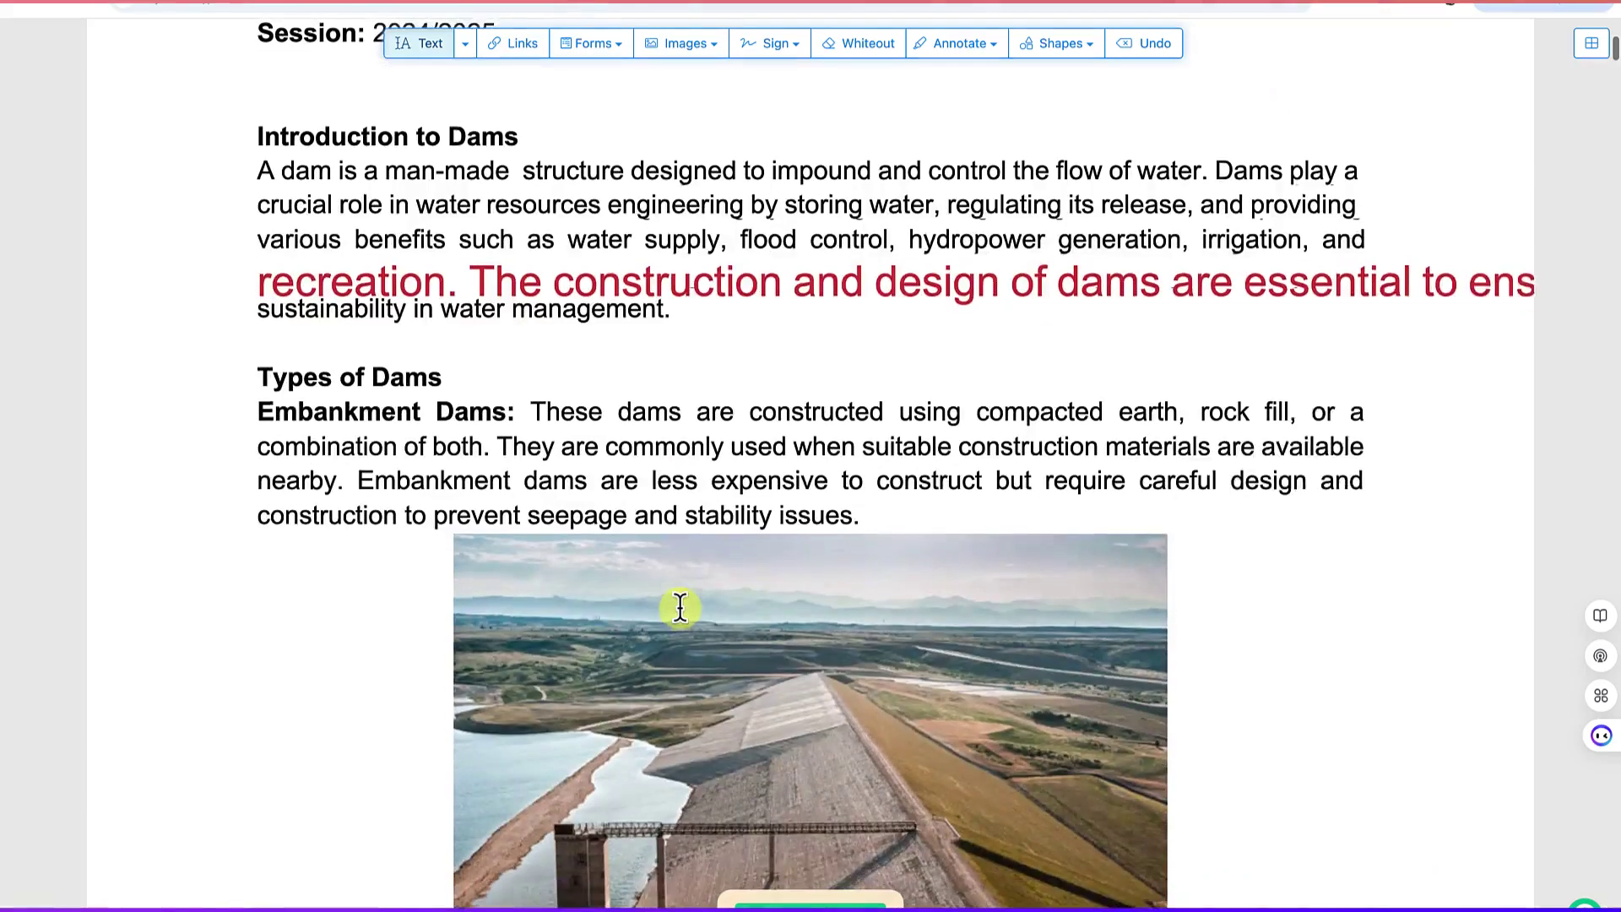
click(716, 815)
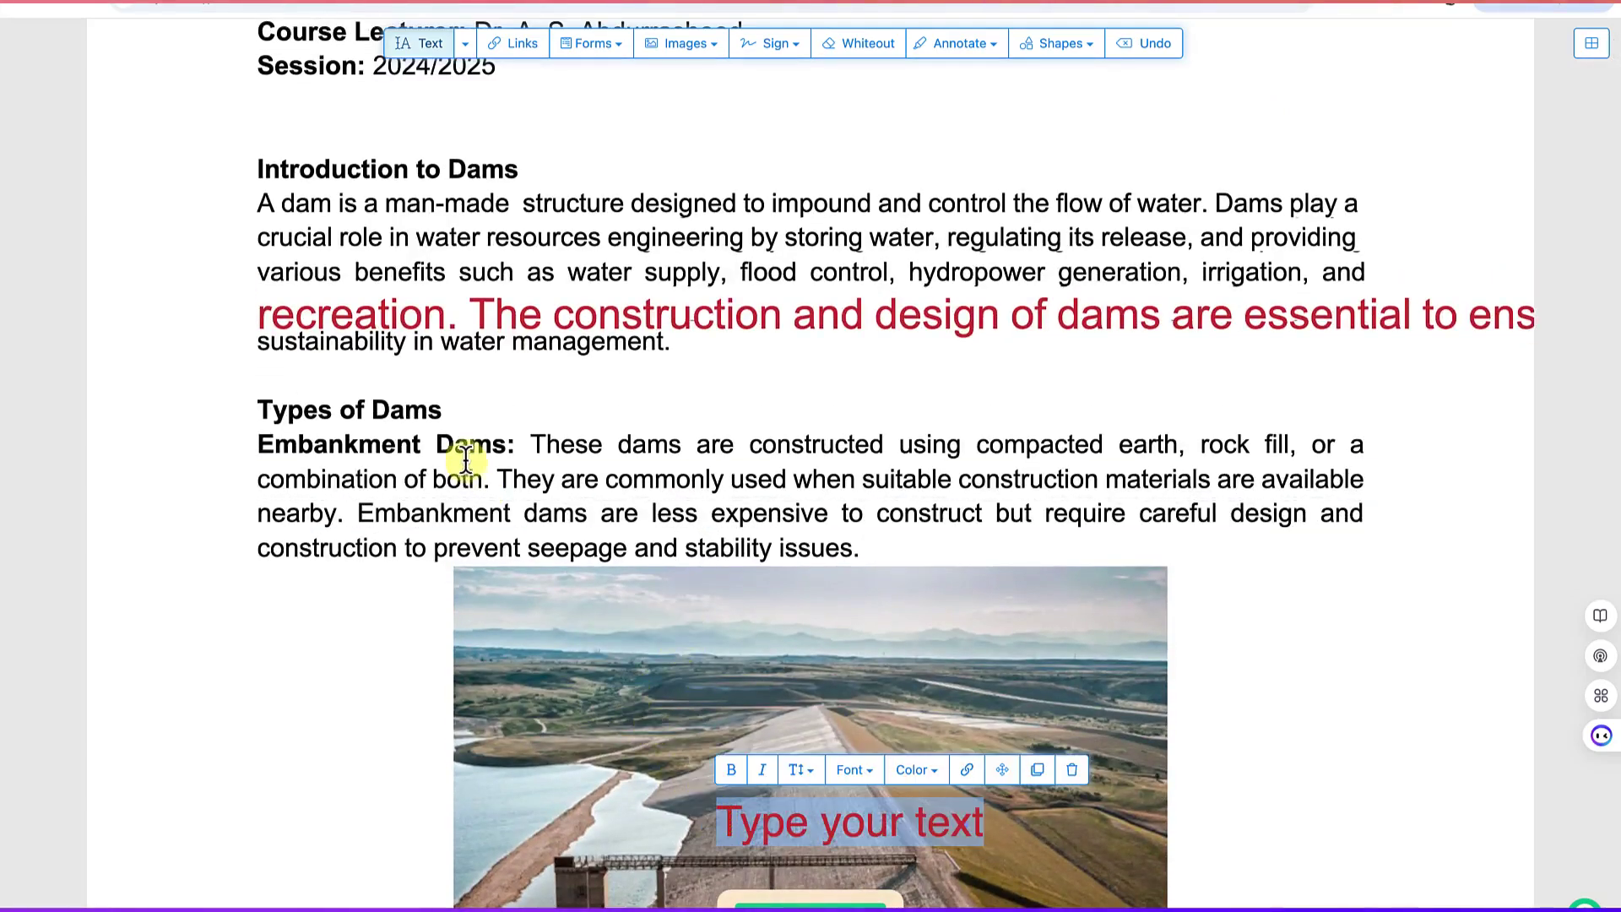
key(BackSpace)
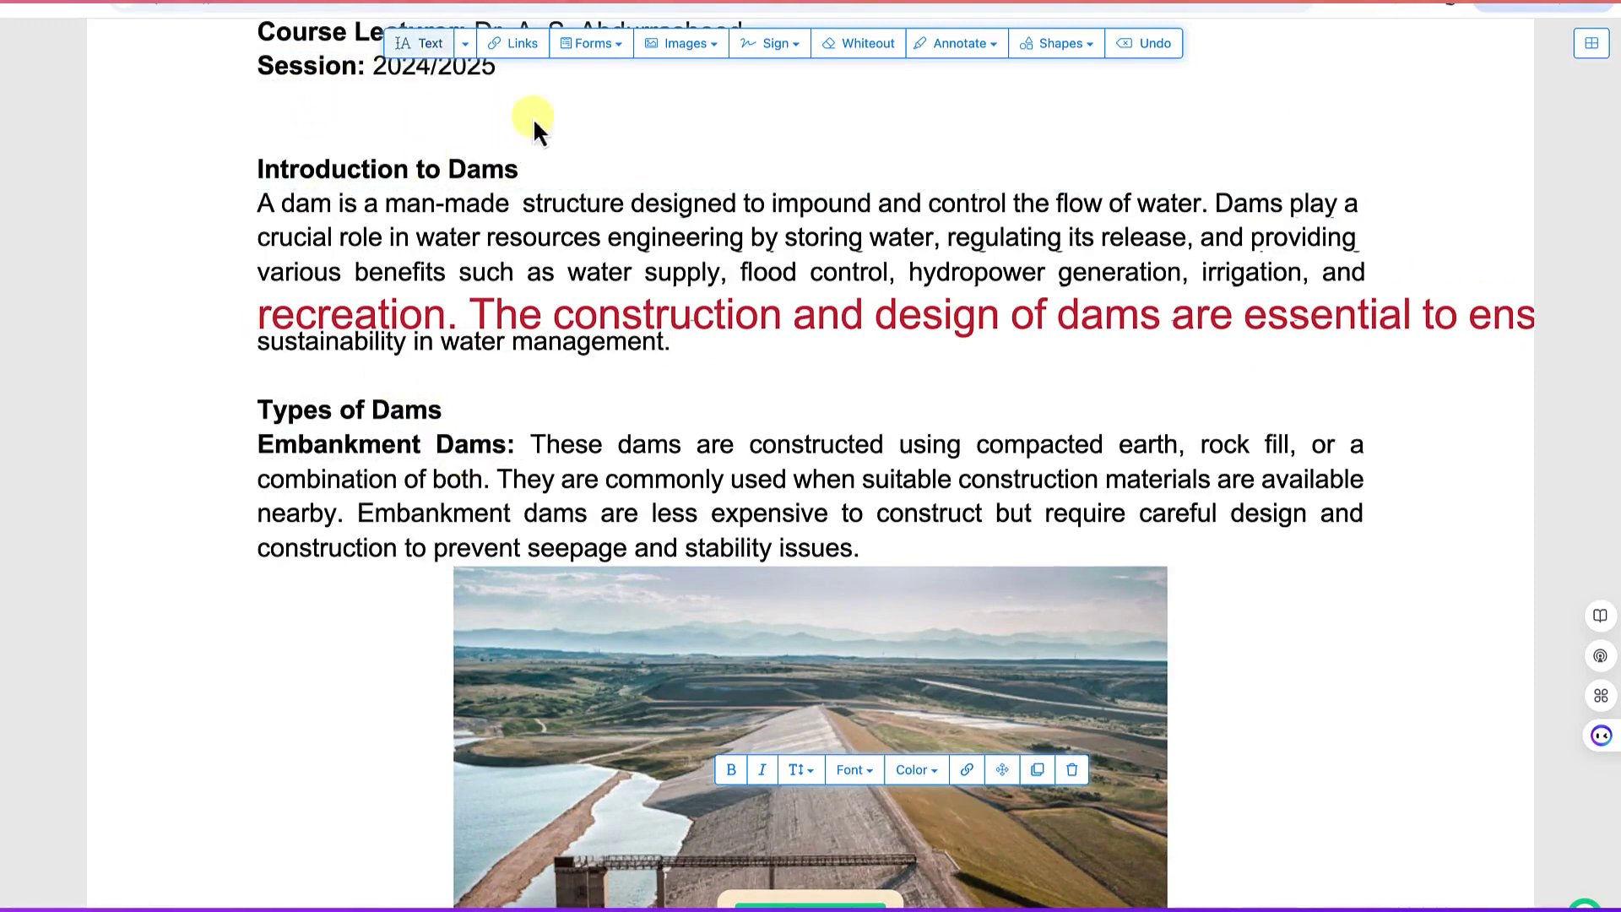
Delete the dam photo using the Images 'Delete existing image' option.
click(699, 52)
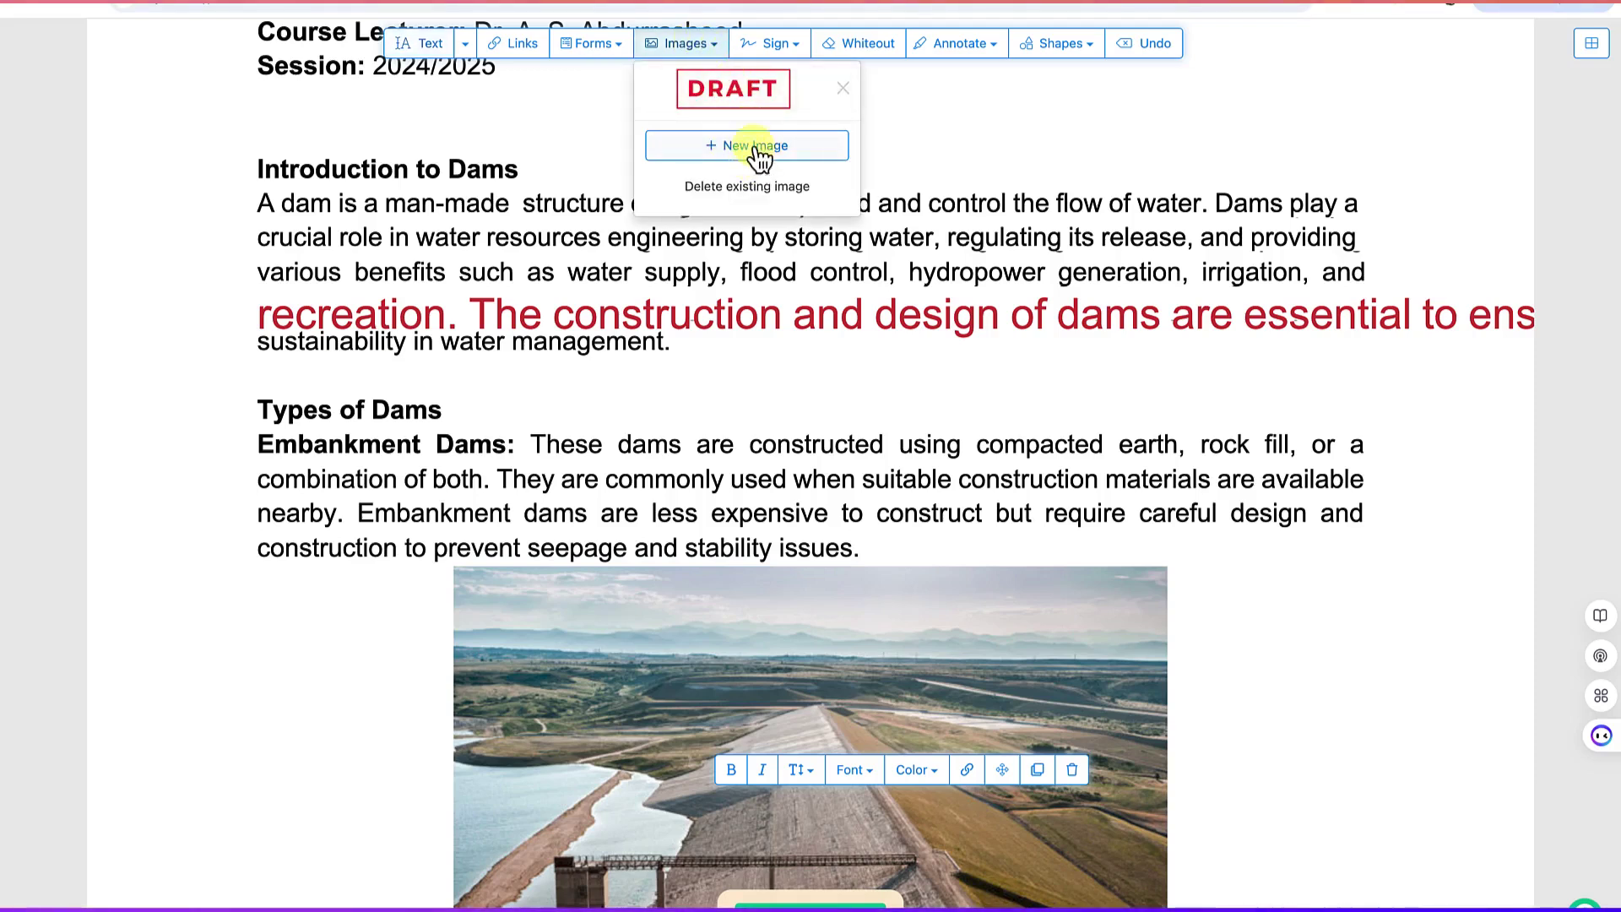
click(784, 201)
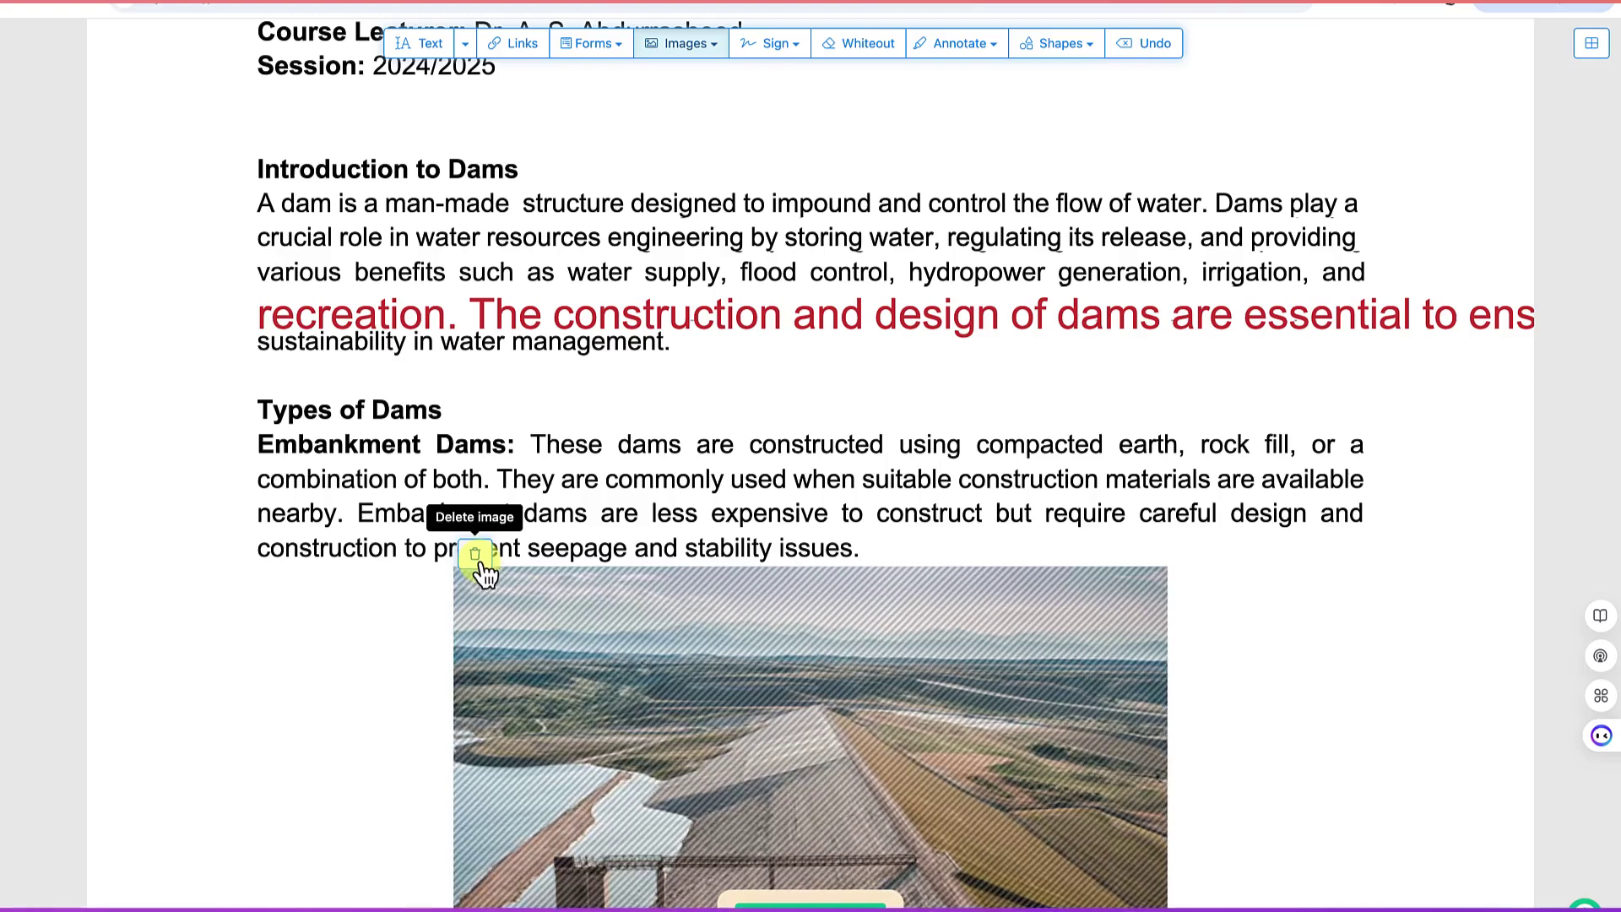
click(476, 557)
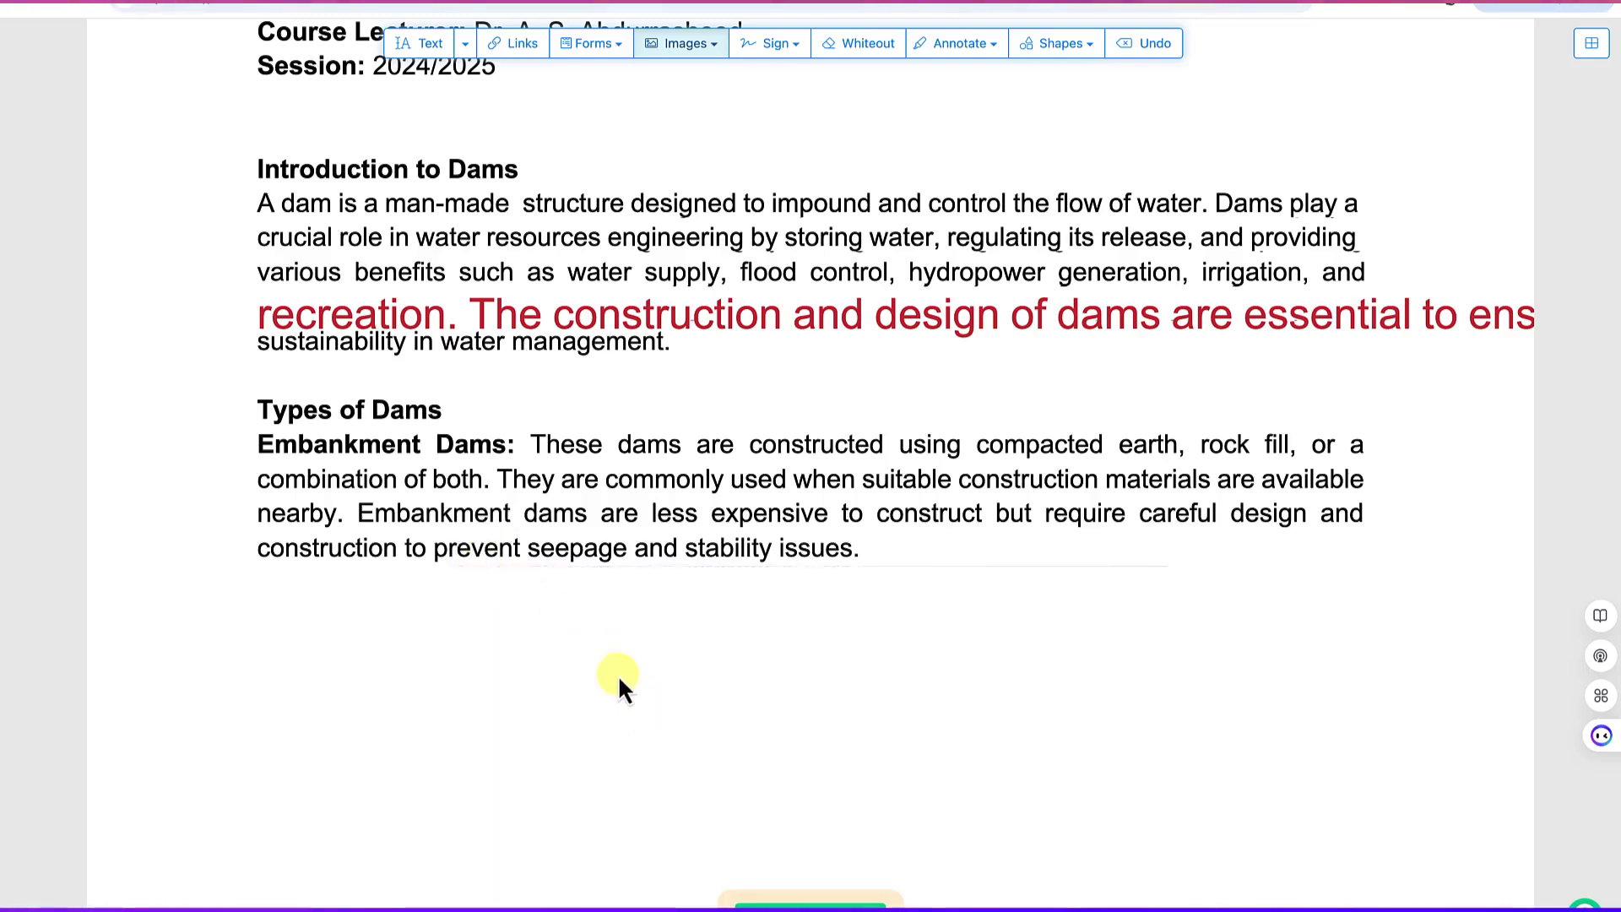
Insert WINX DVD (44).png from Downloads into the gap below the Embankment Dams paragraph.
scroll(627, 669, down, 4)
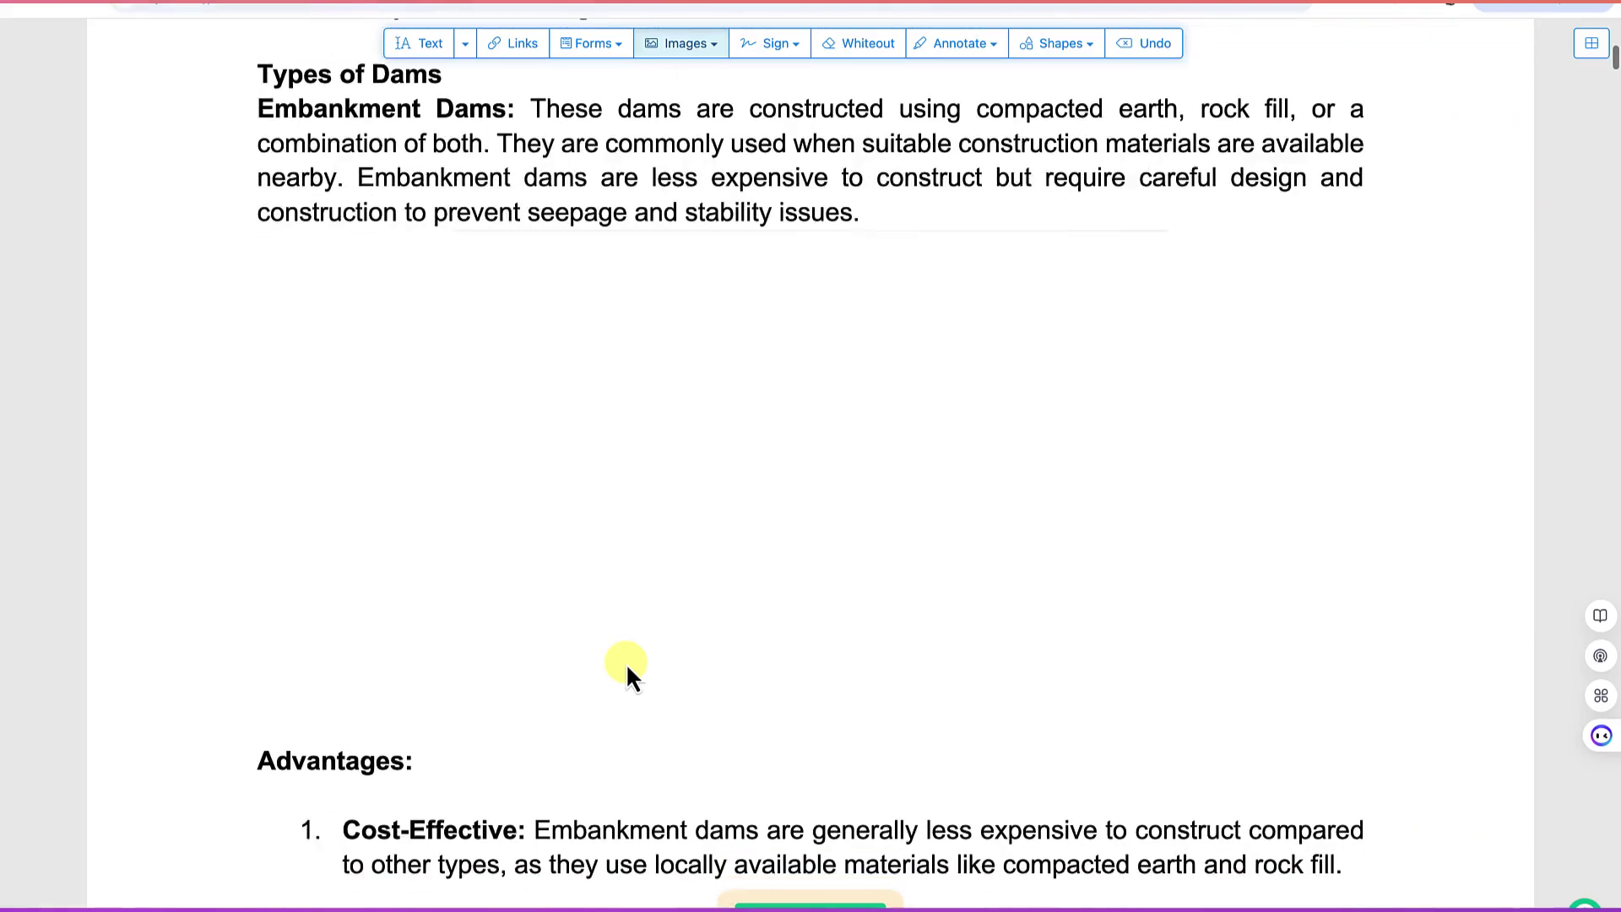
click(715, 52)
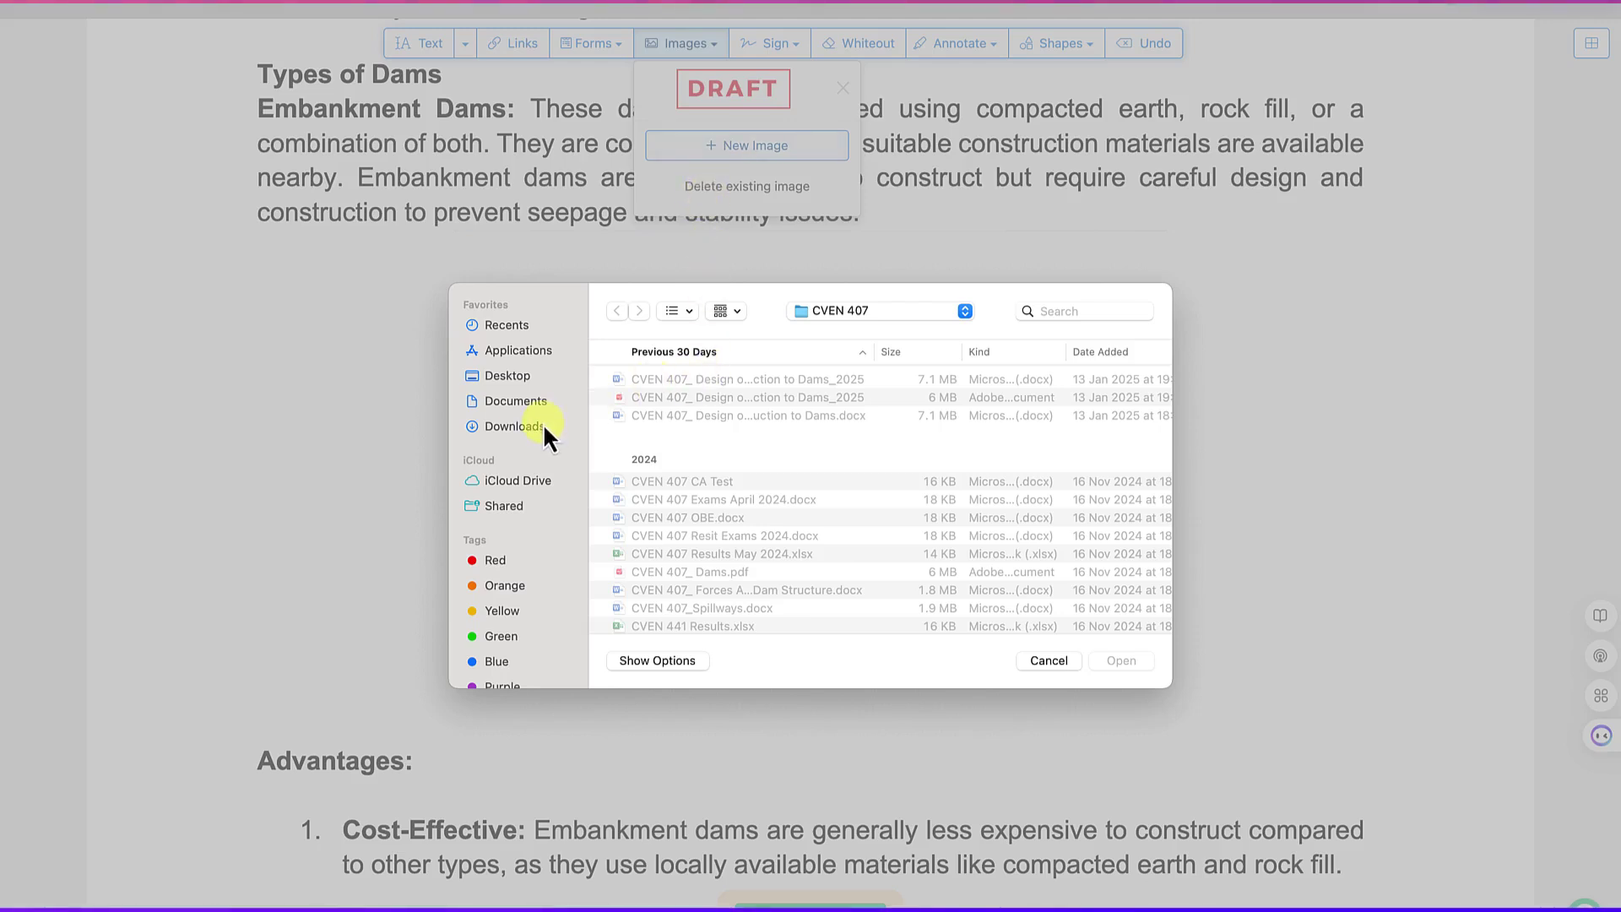
click(549, 427)
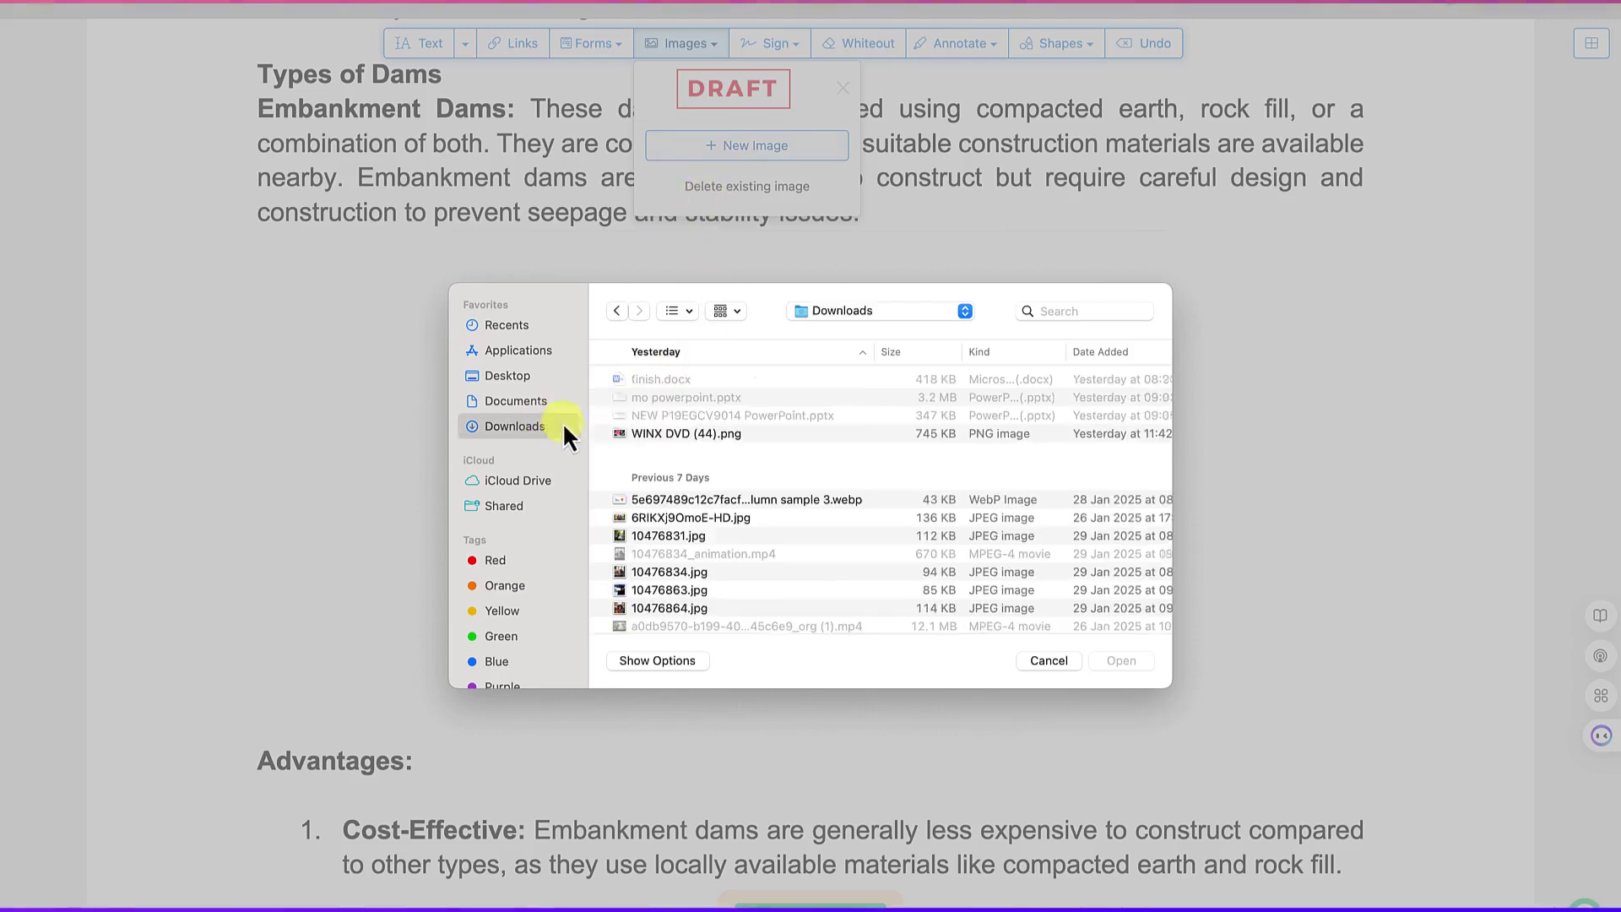
click(691, 438)
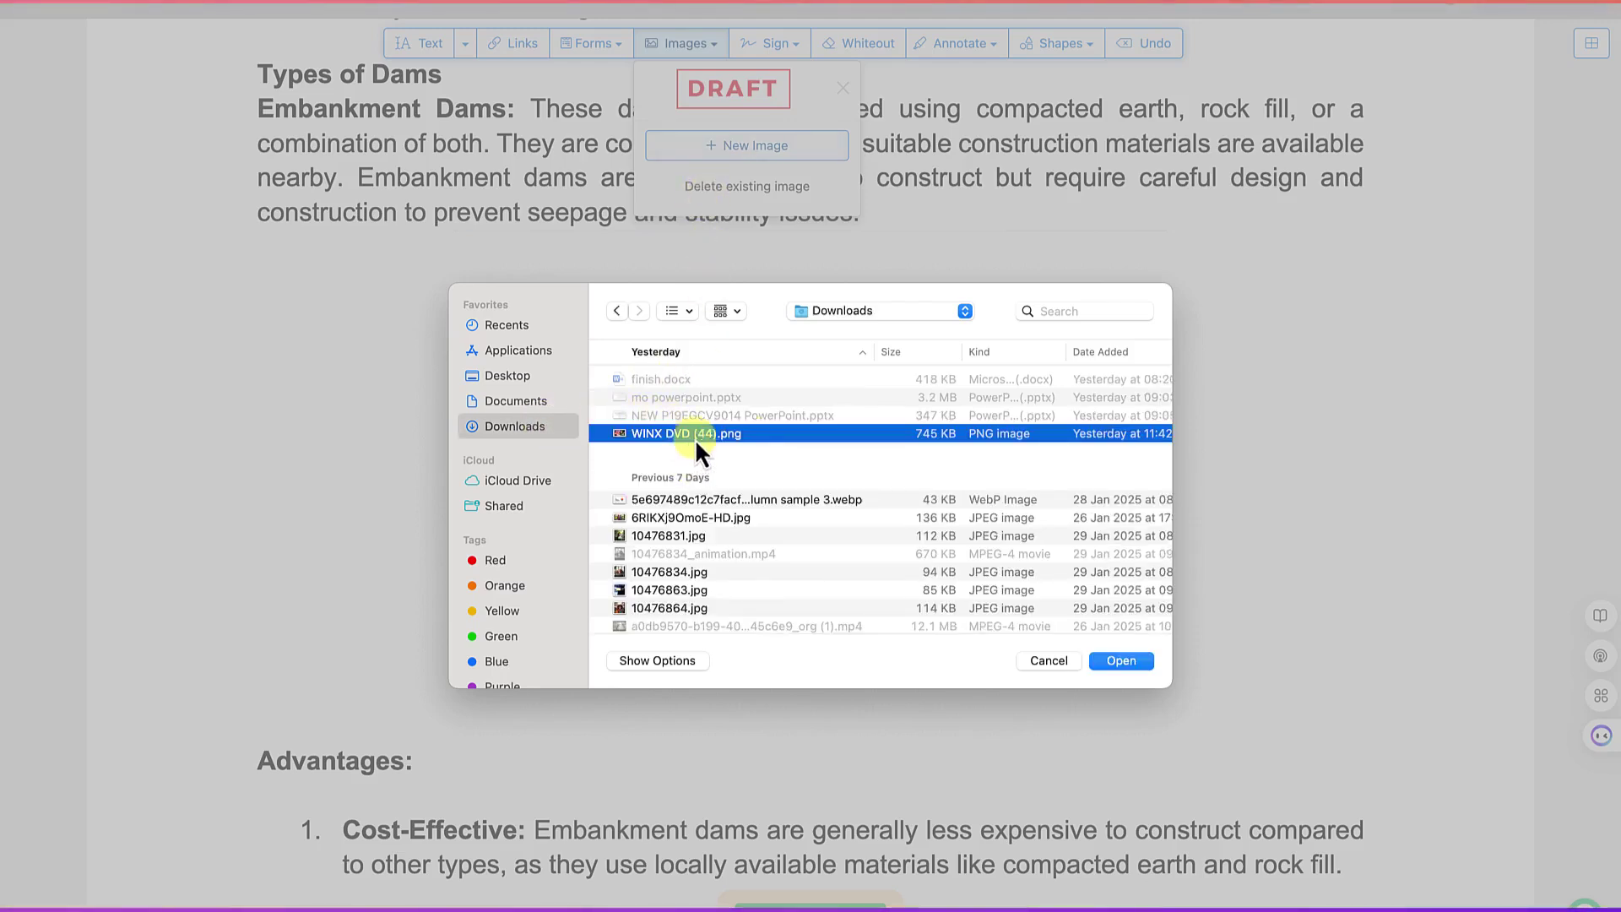
click(1129, 659)
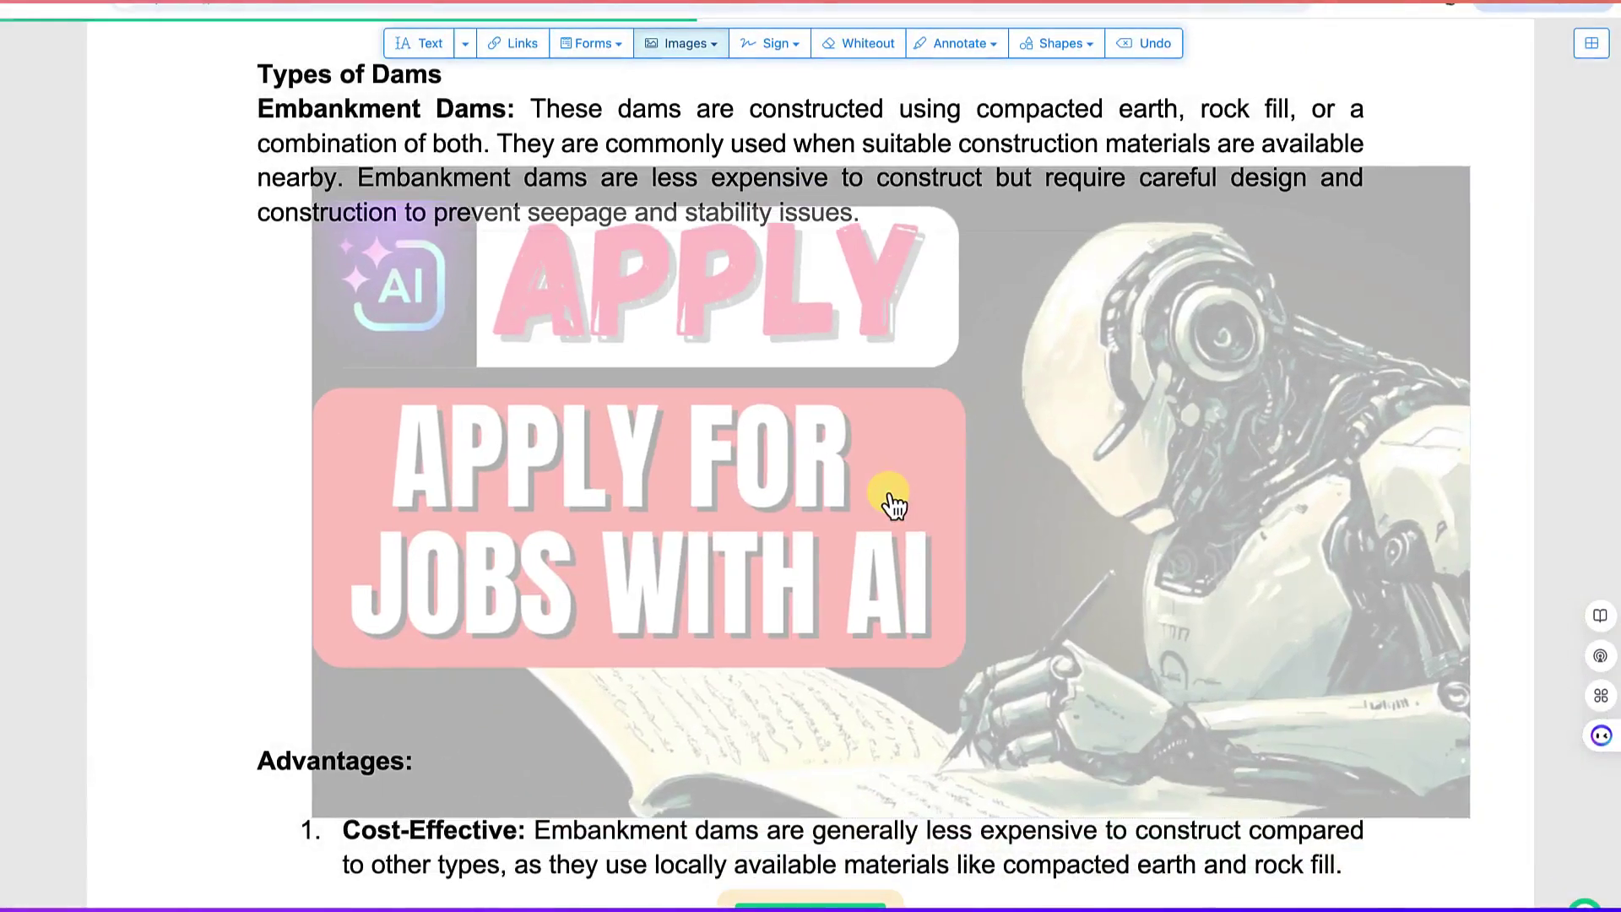
click(891, 502)
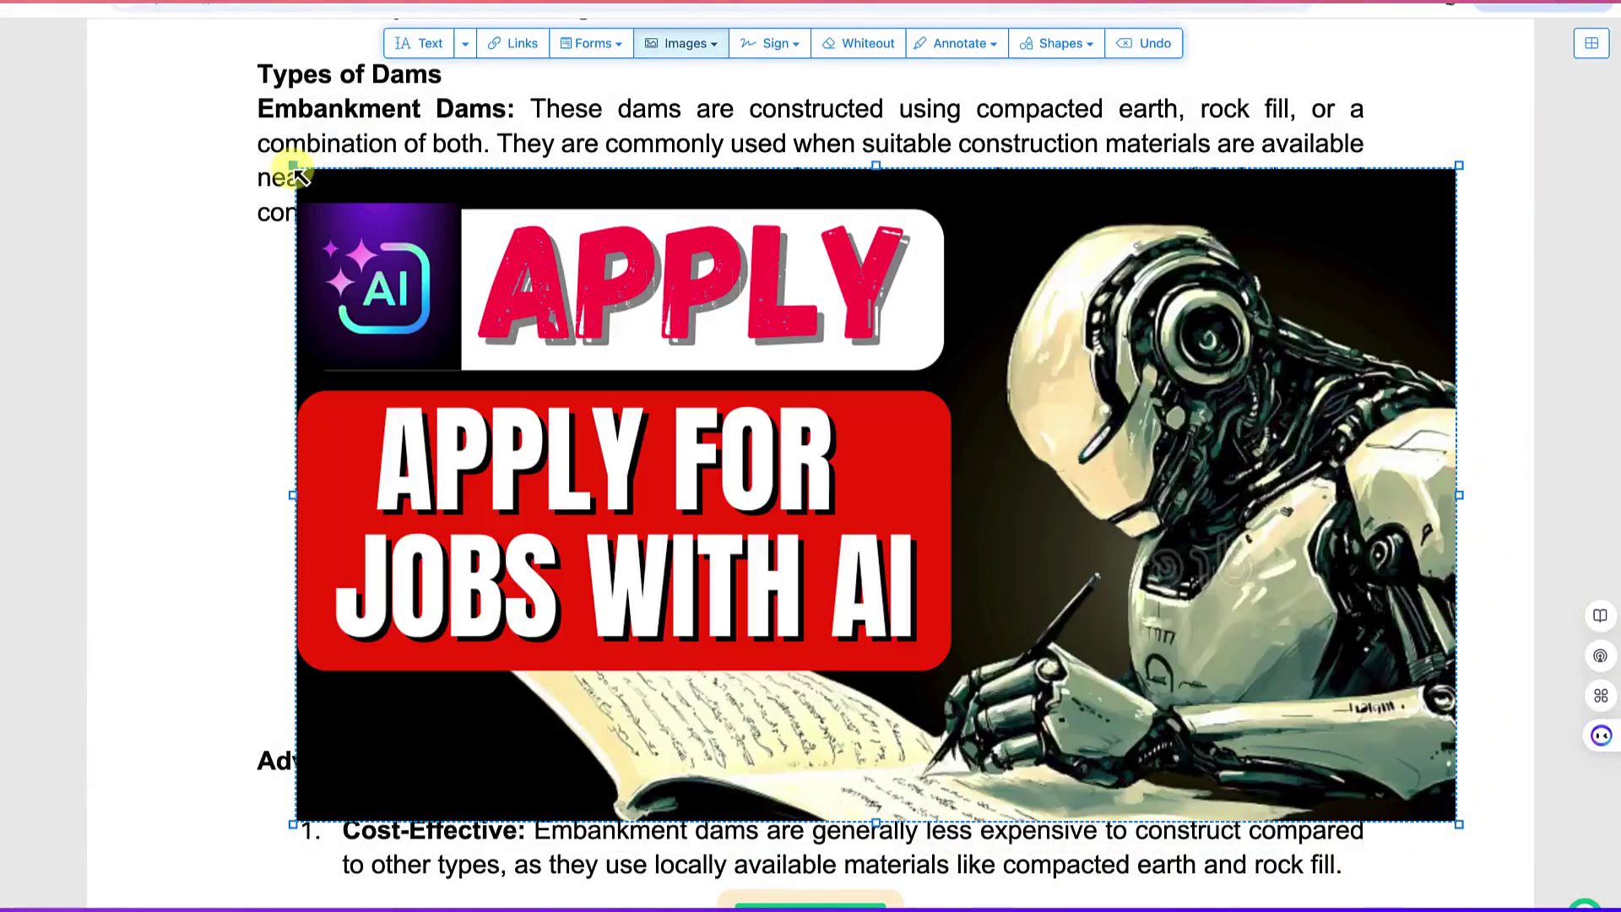
Resize and reposition the robot image, then scroll down to the Advantages section.
drag(294, 167, 625, 346)
drag(881, 490, 735, 444)
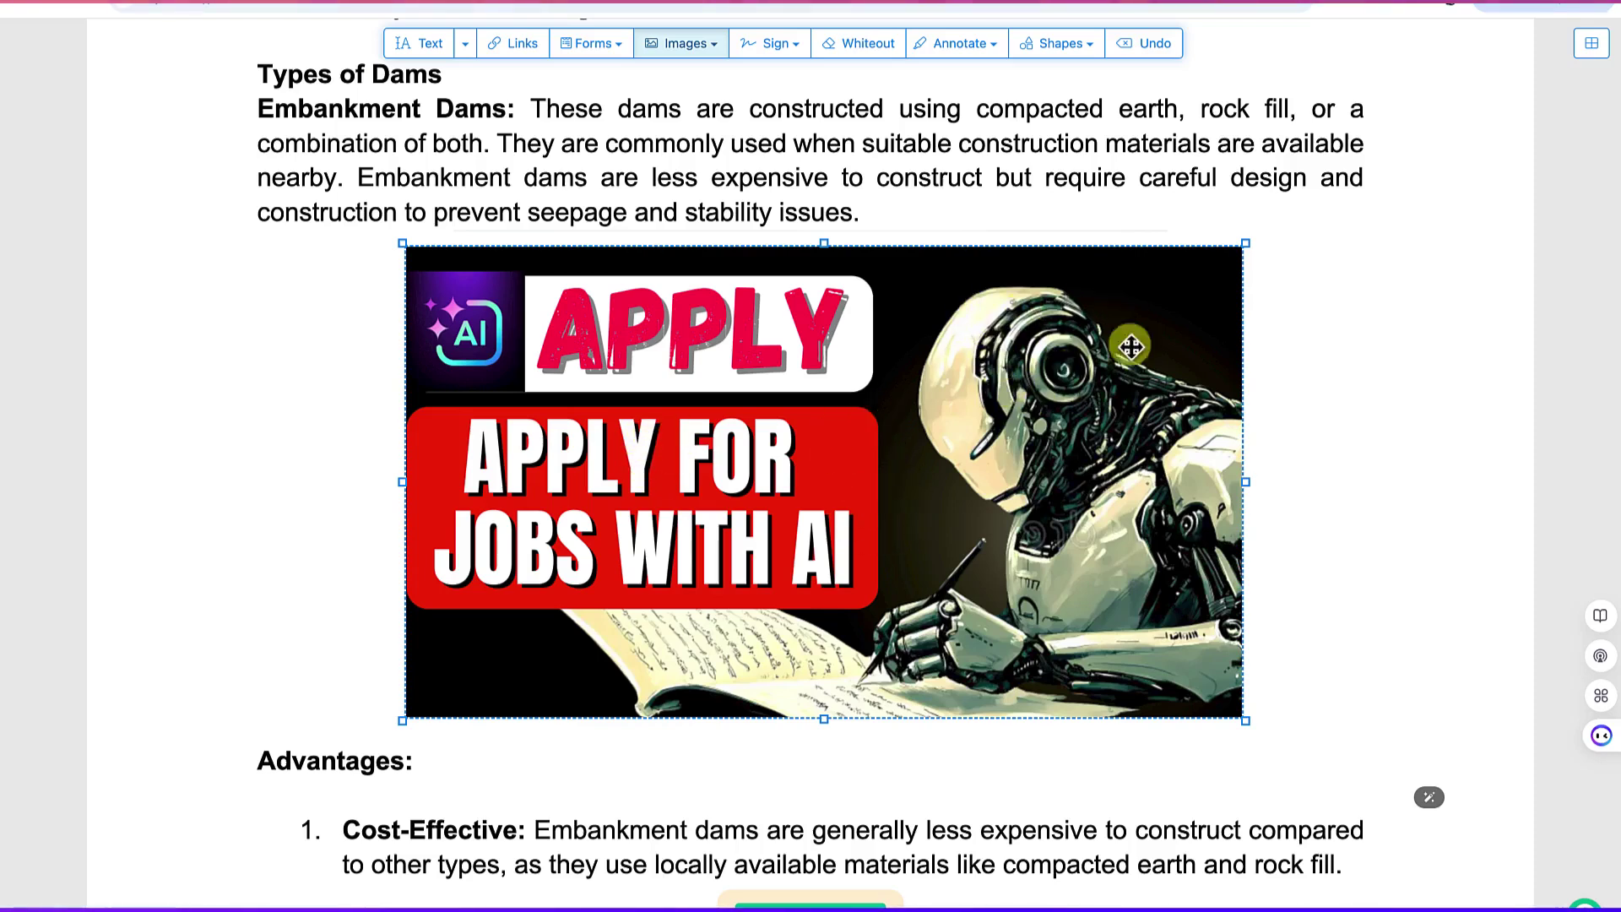
click(756, 352)
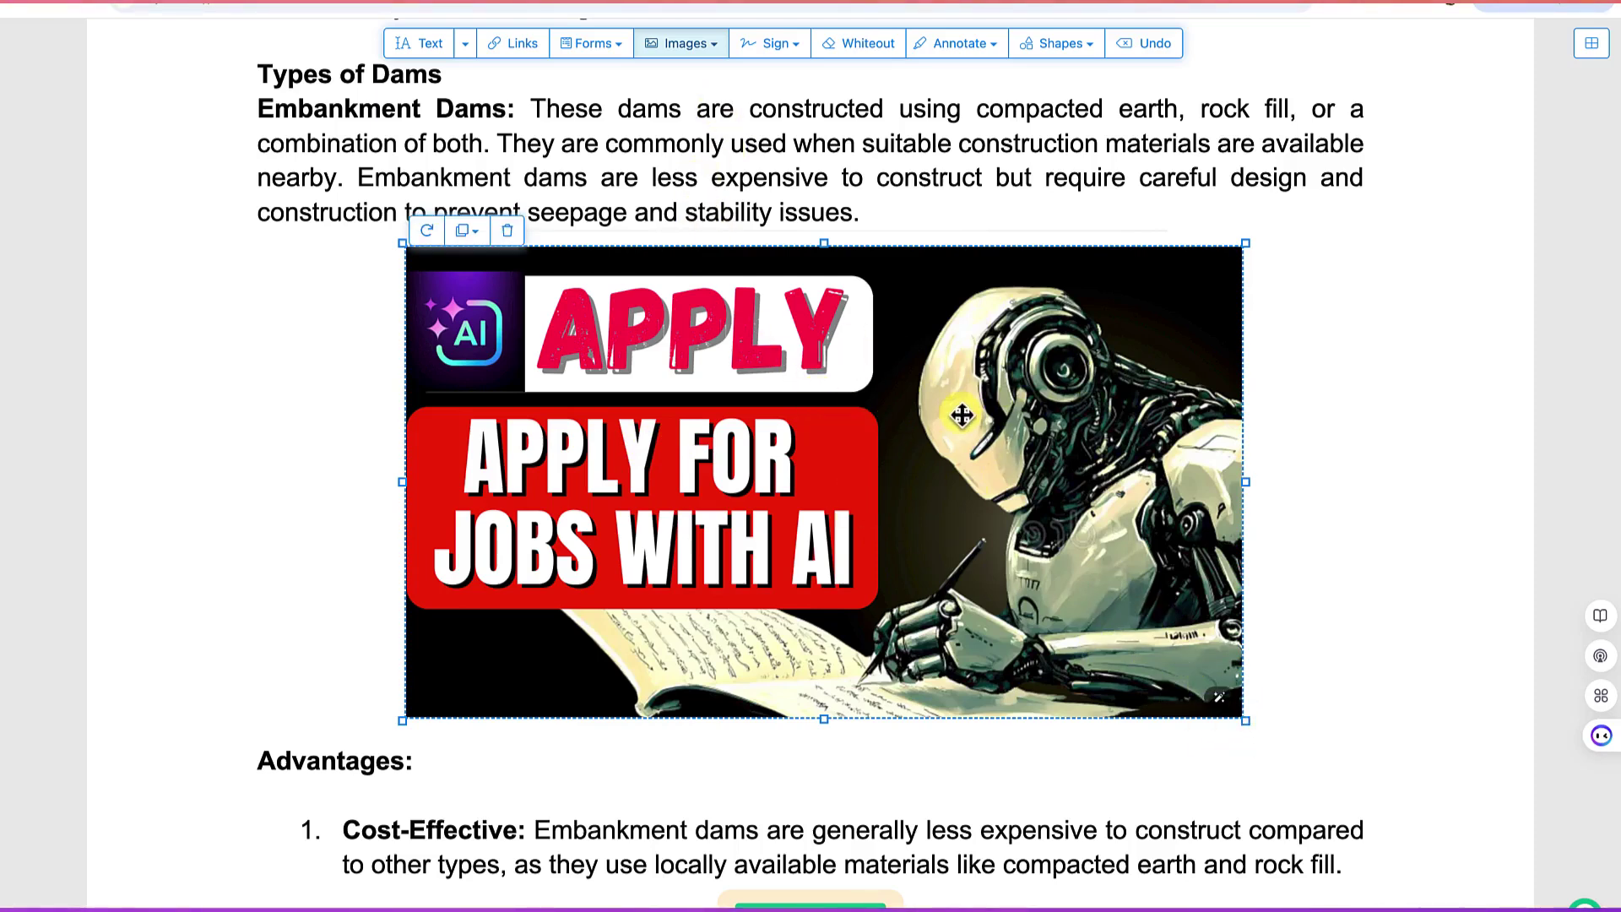
scroll(935, 536, down, 6)
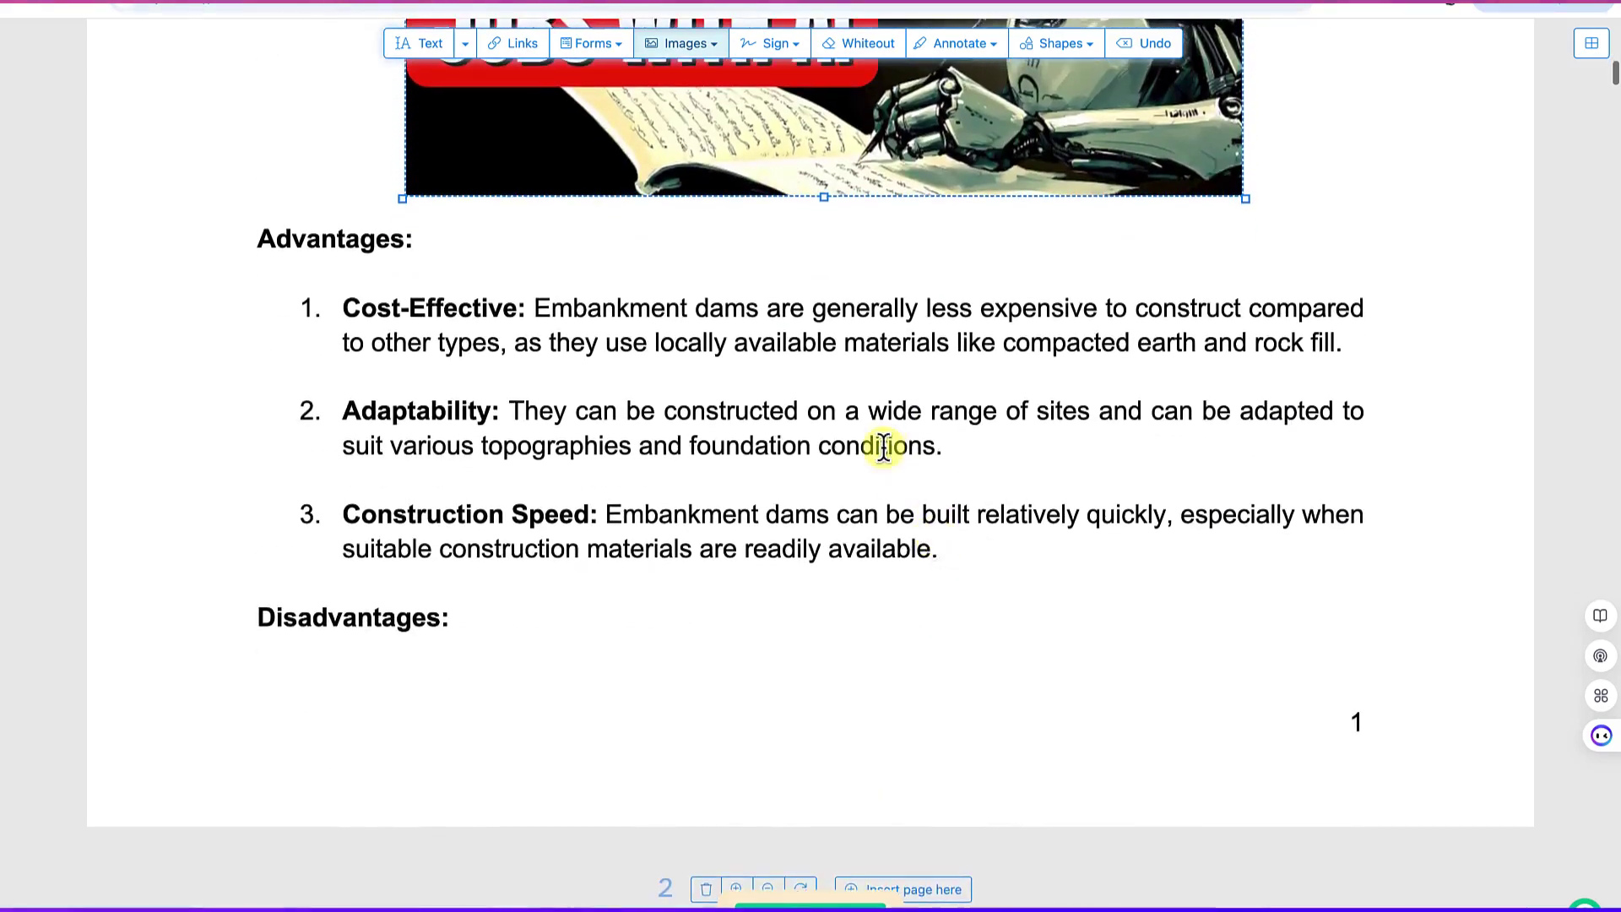
Create a new signature with the signer's name, draw it by hand, and save it.
click(787, 47)
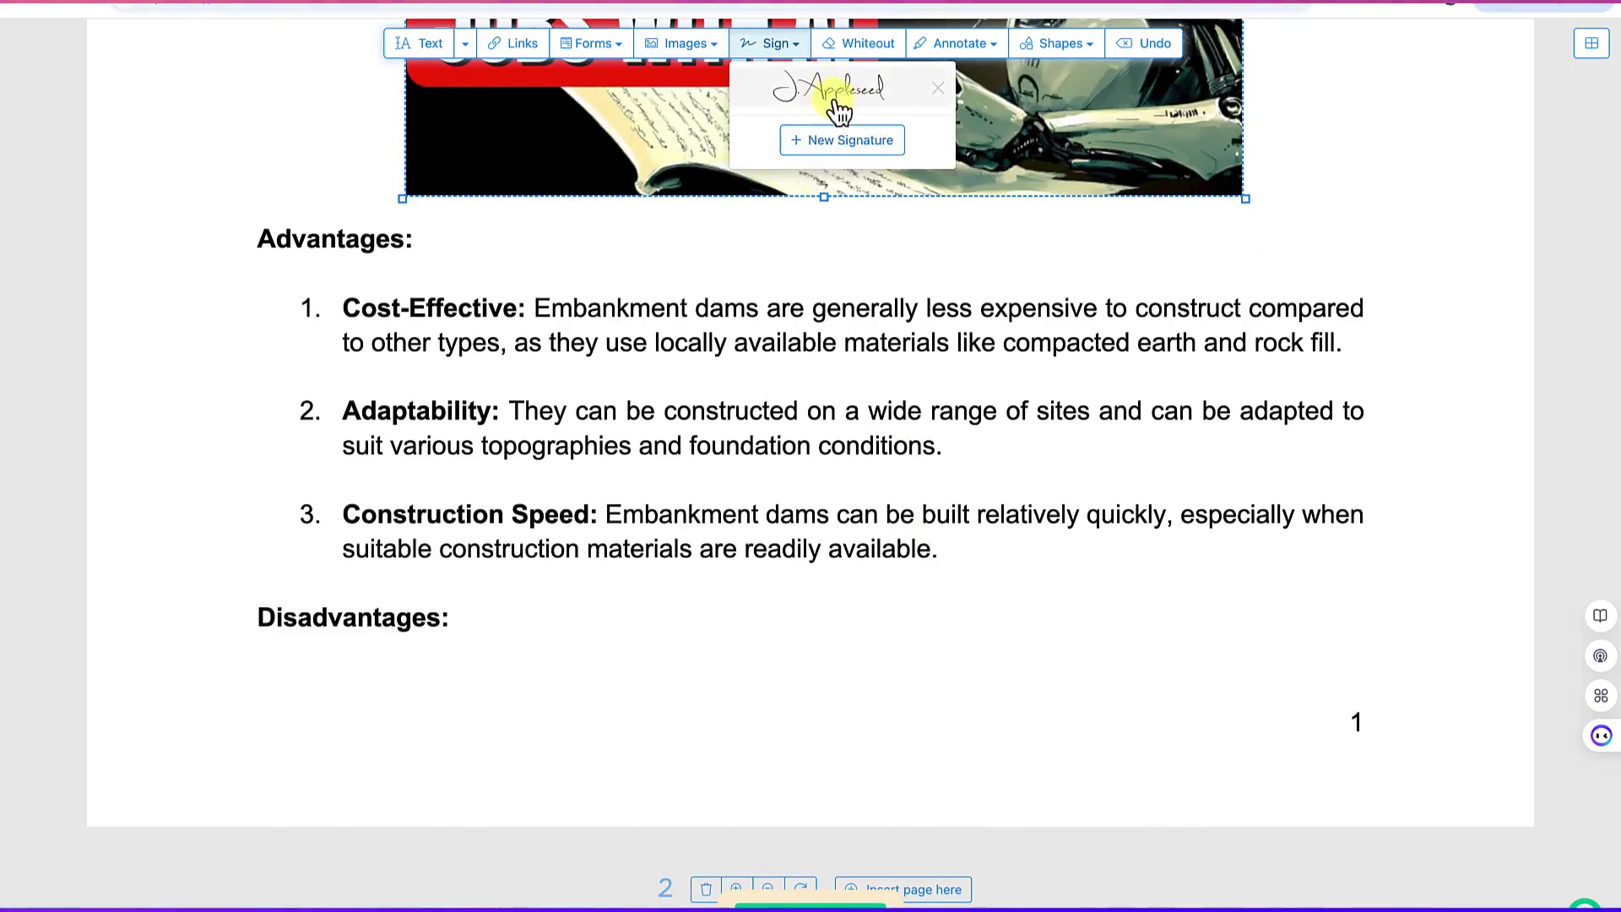
click(854, 149)
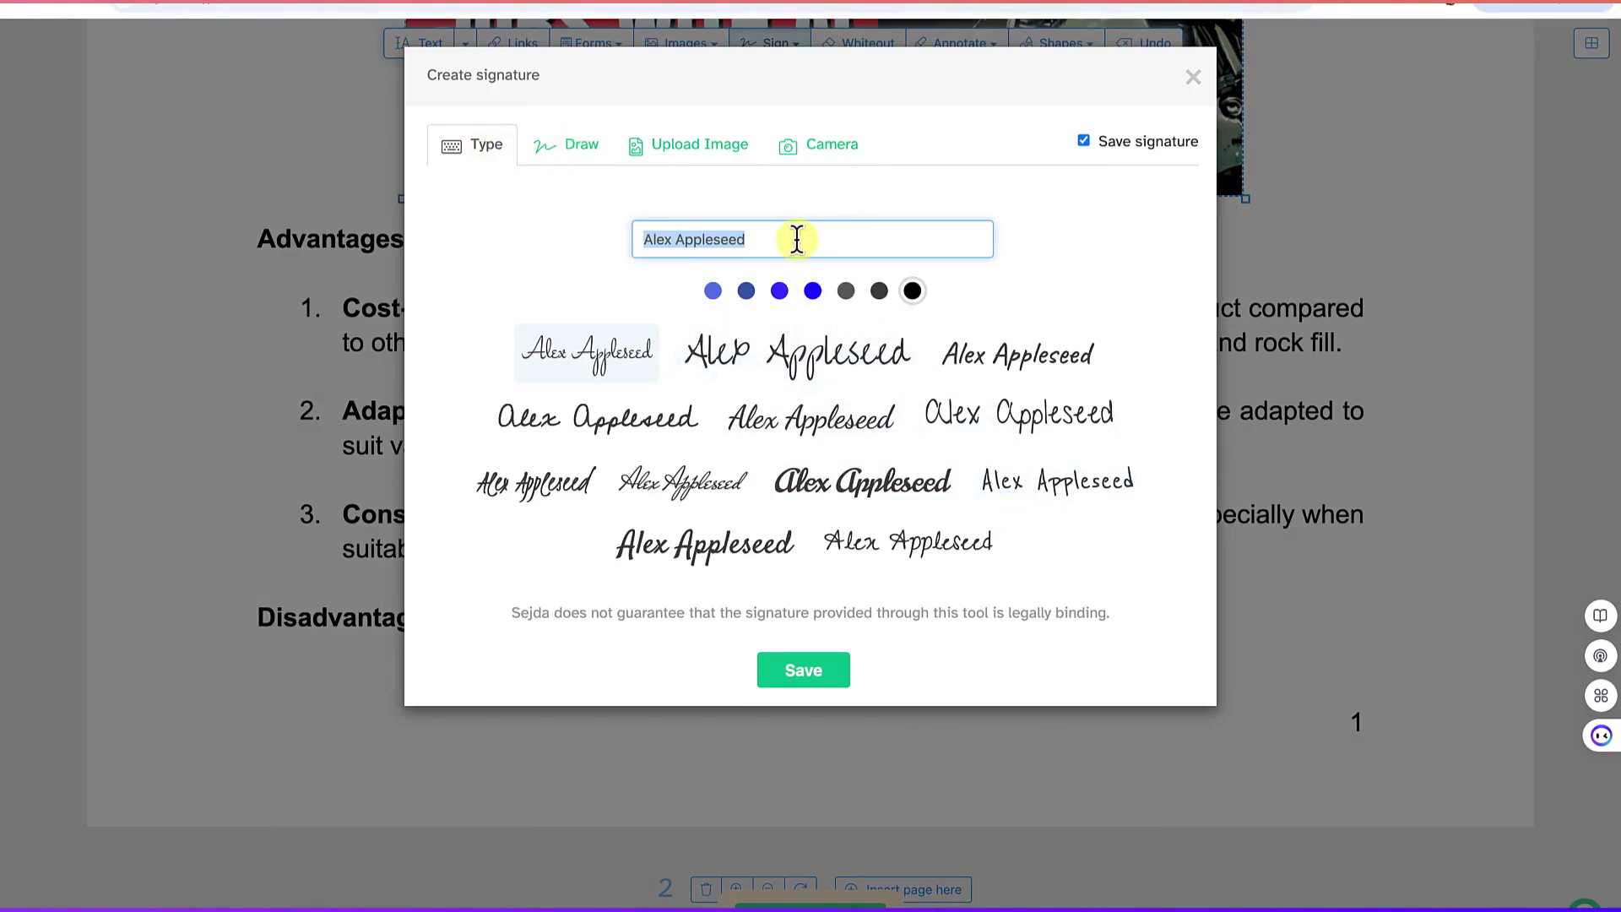
text(Dr. Rasheeed)
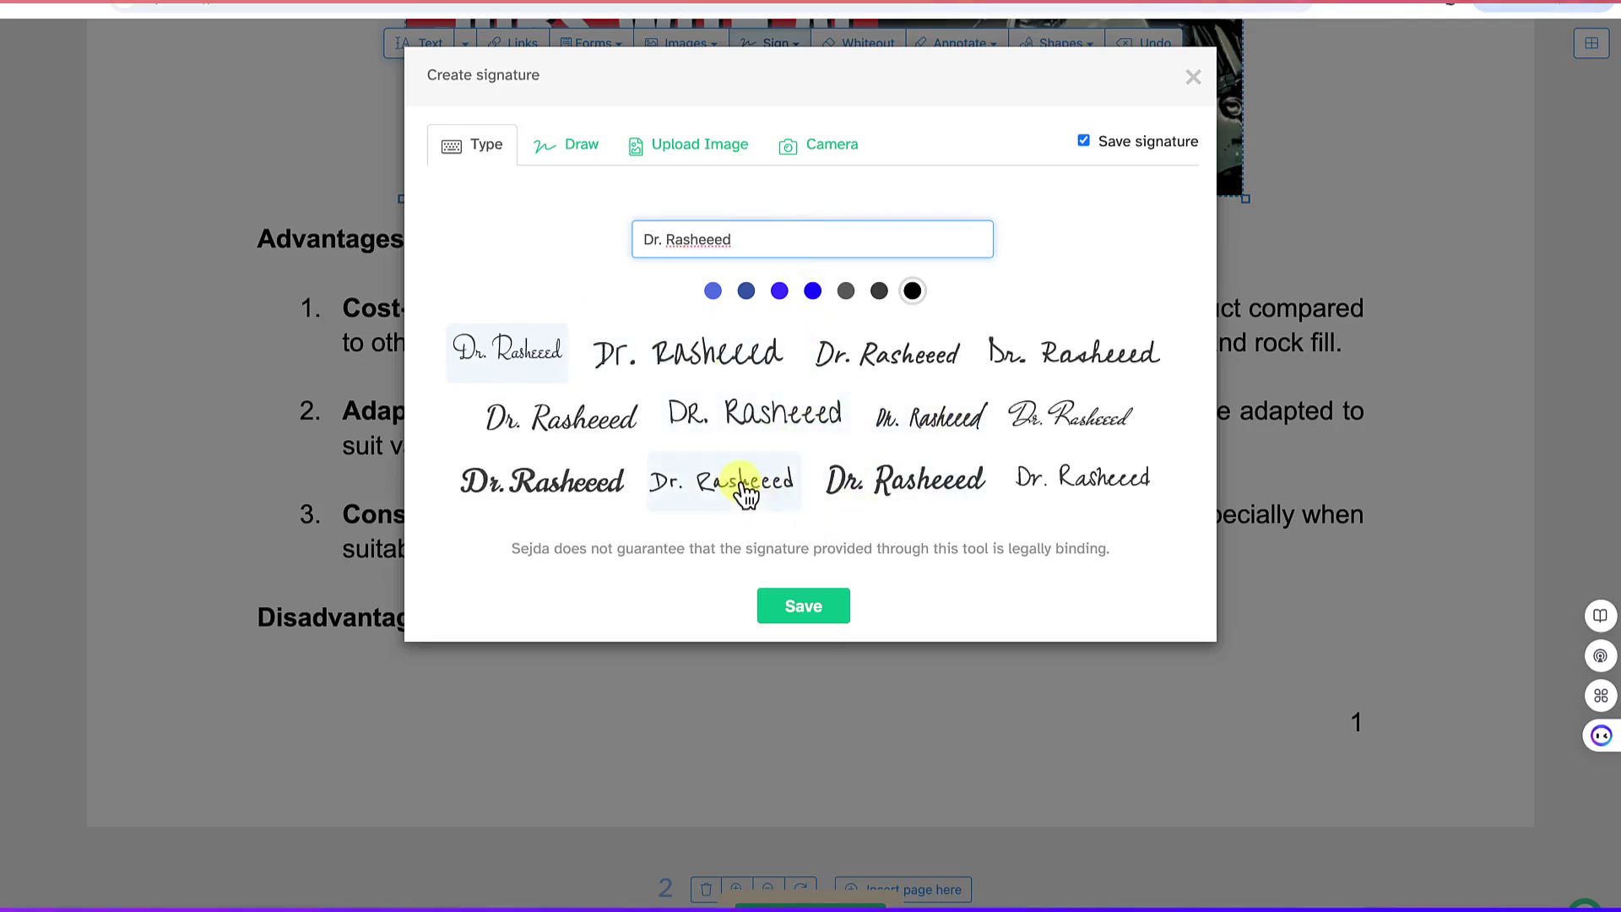
click(582, 147)
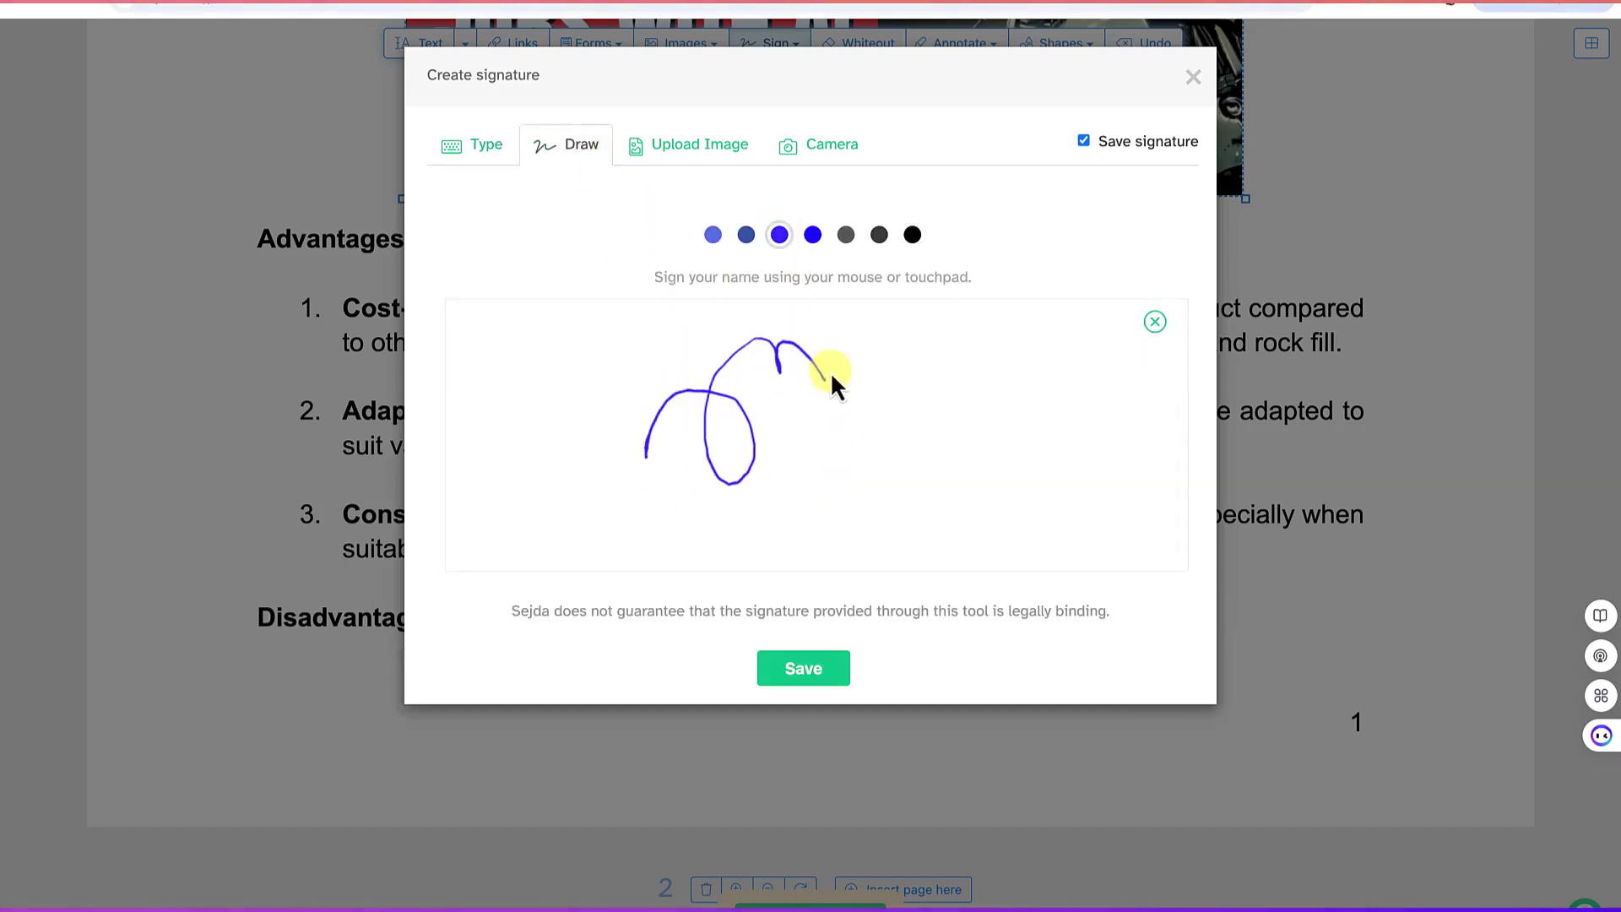
mouse_move(814, 449)
mouse_down()
mouse_move(885, 430)
mouse_move(925, 449)
mouse_up()
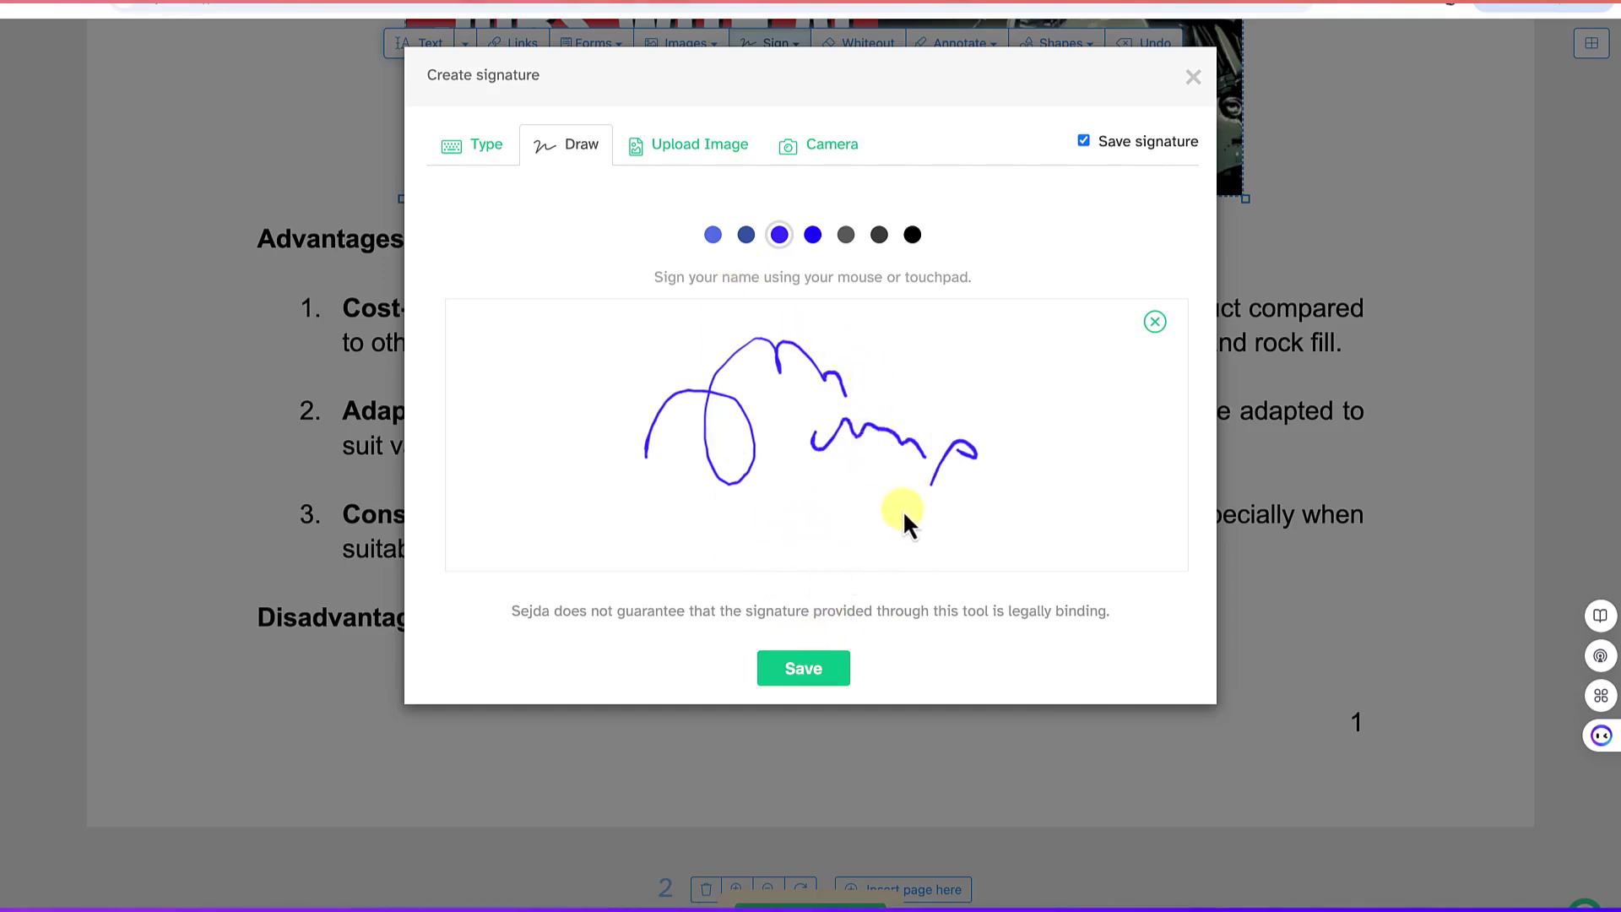
click(824, 666)
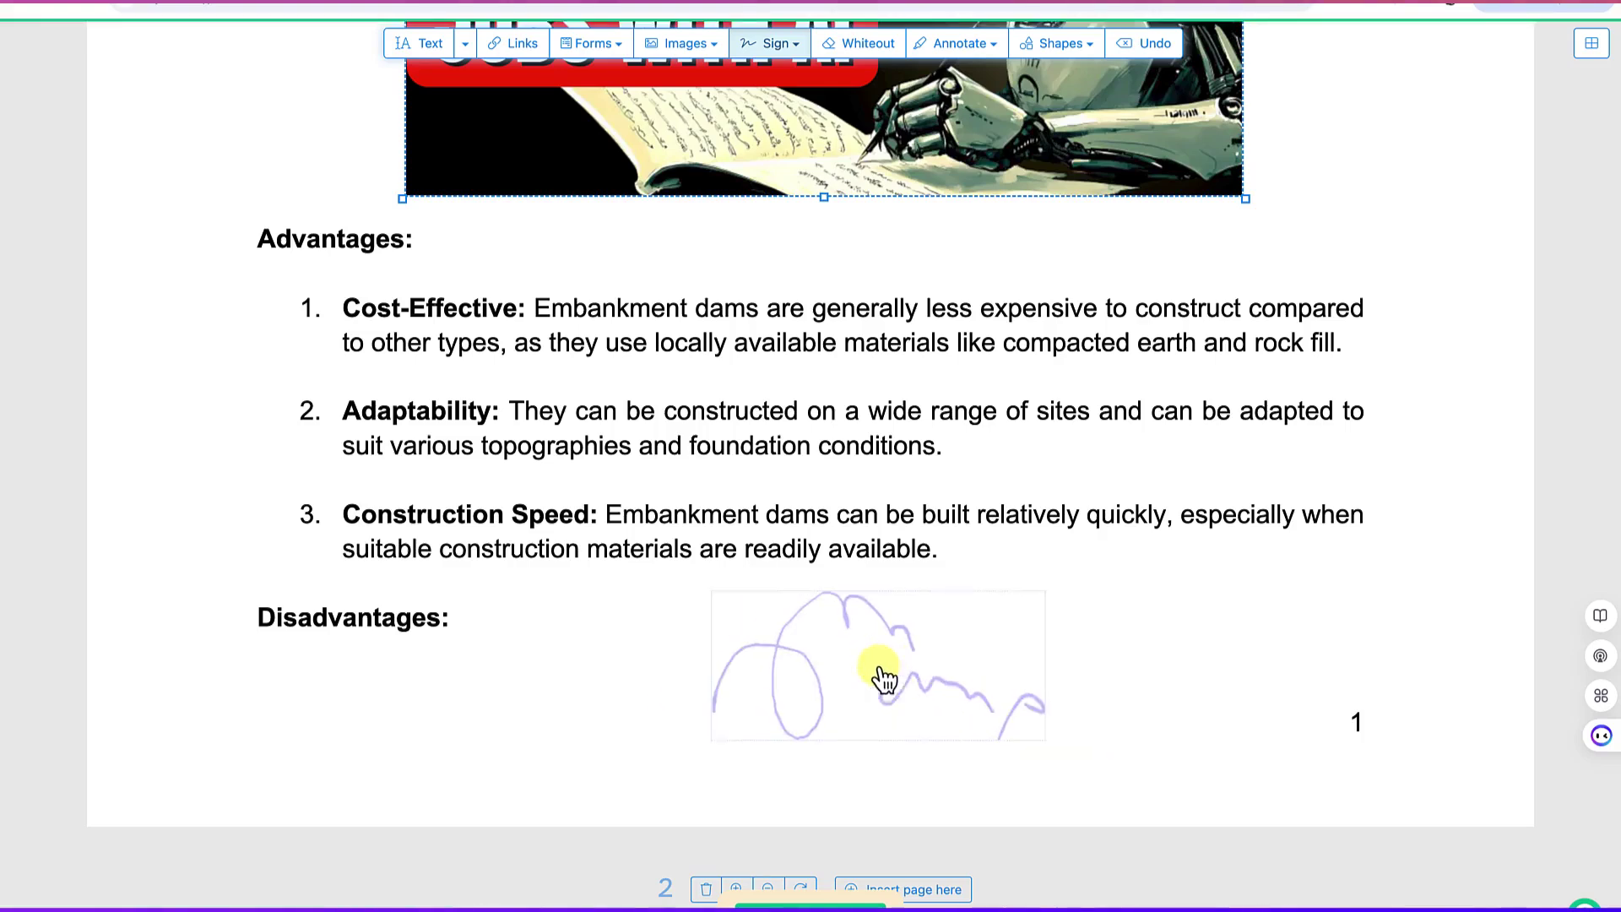
Place and shrink the signature beside Disadvantages, check the Upload Image option, then delete it.
click(768, 684)
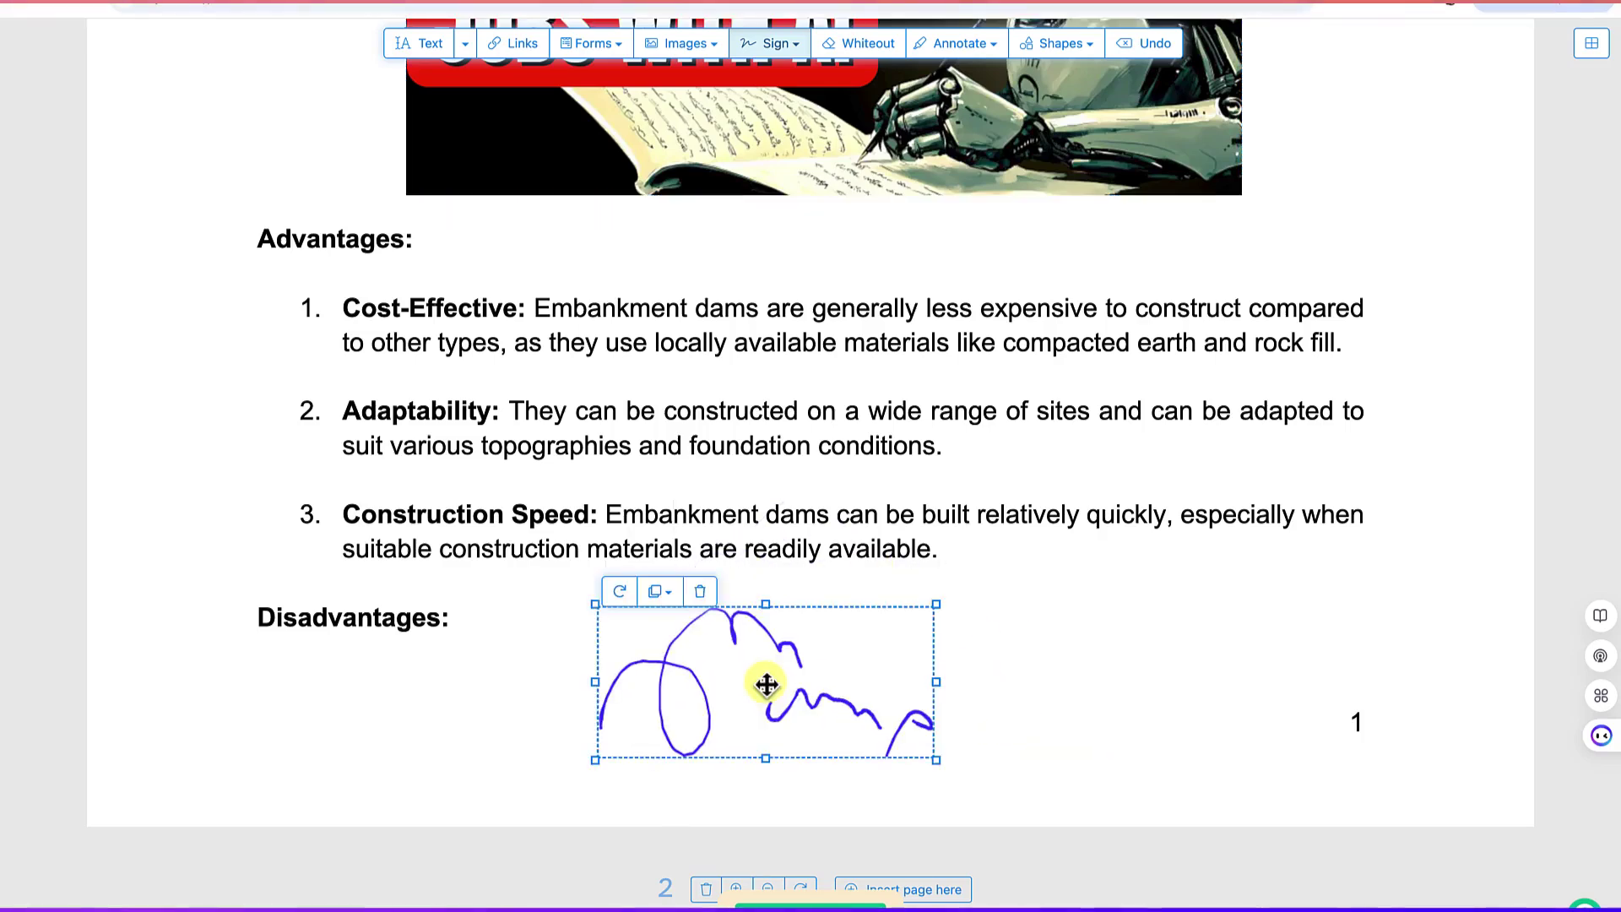
mouse_move(930, 610)
mouse_down()
mouse_move(777, 717)
mouse_move(843, 670)
mouse_move(905, 658)
mouse_move(845, 711)
mouse_up()
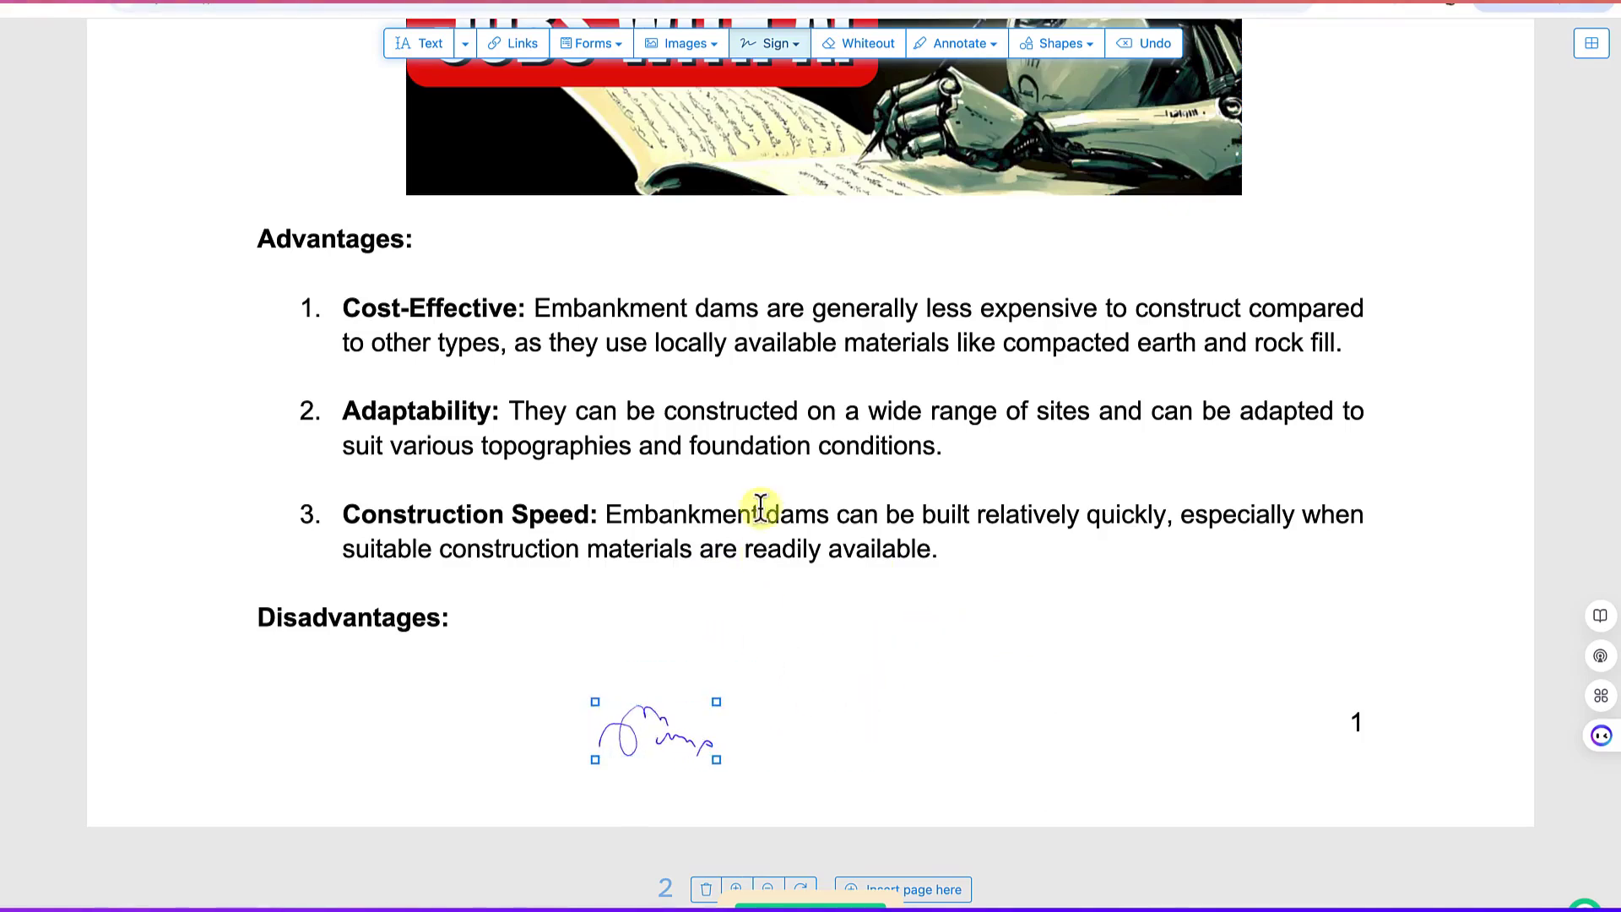
click(769, 43)
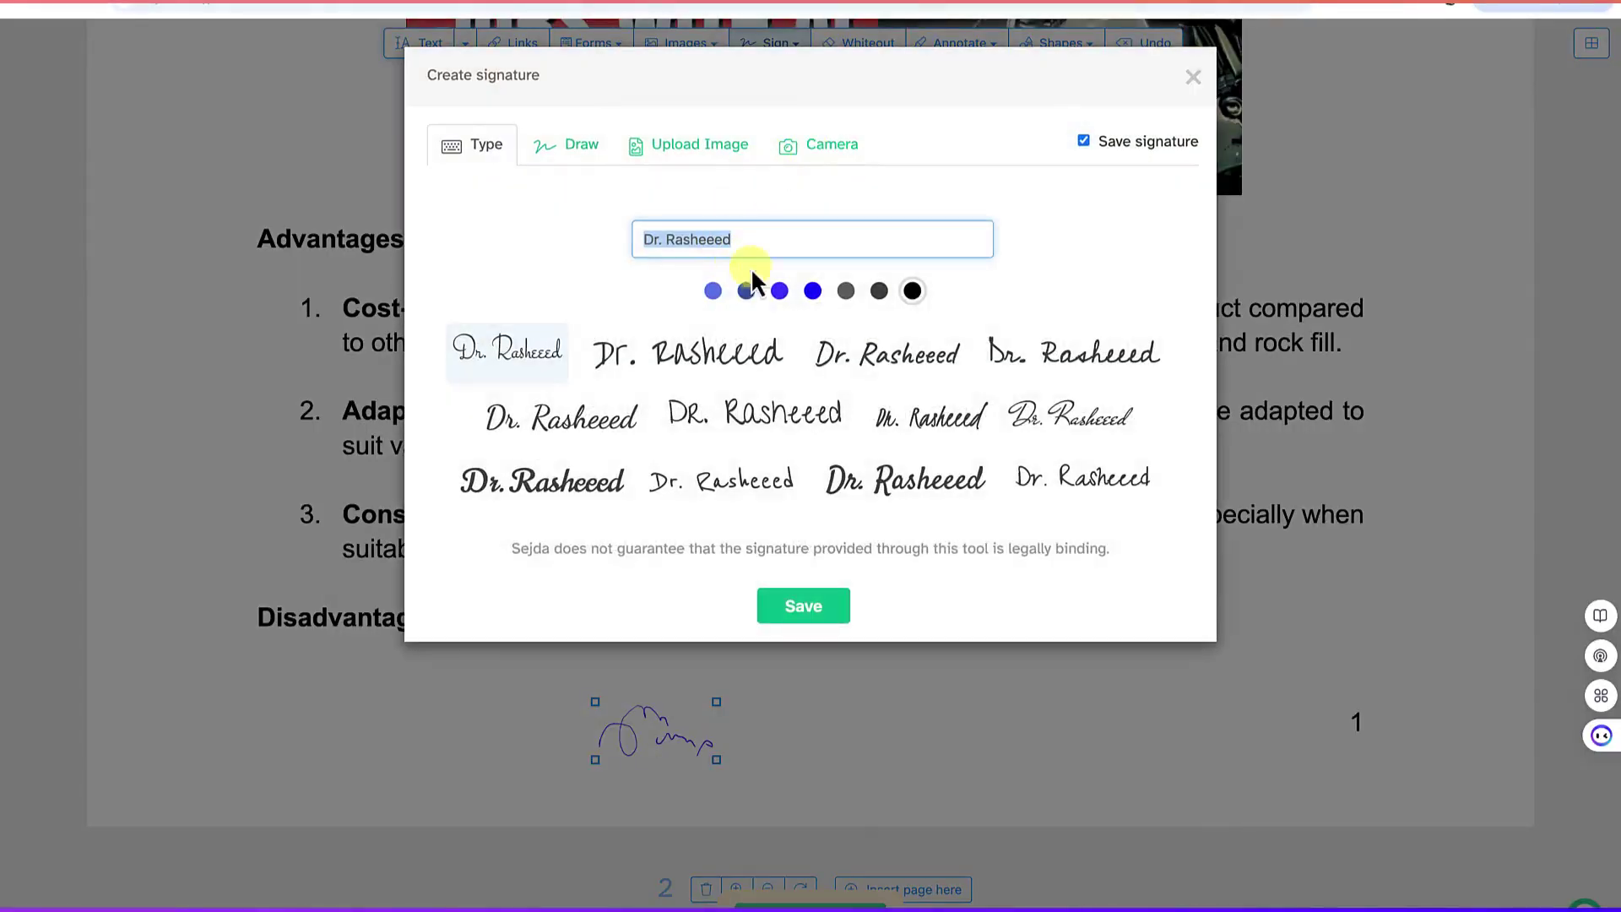
click(589, 159)
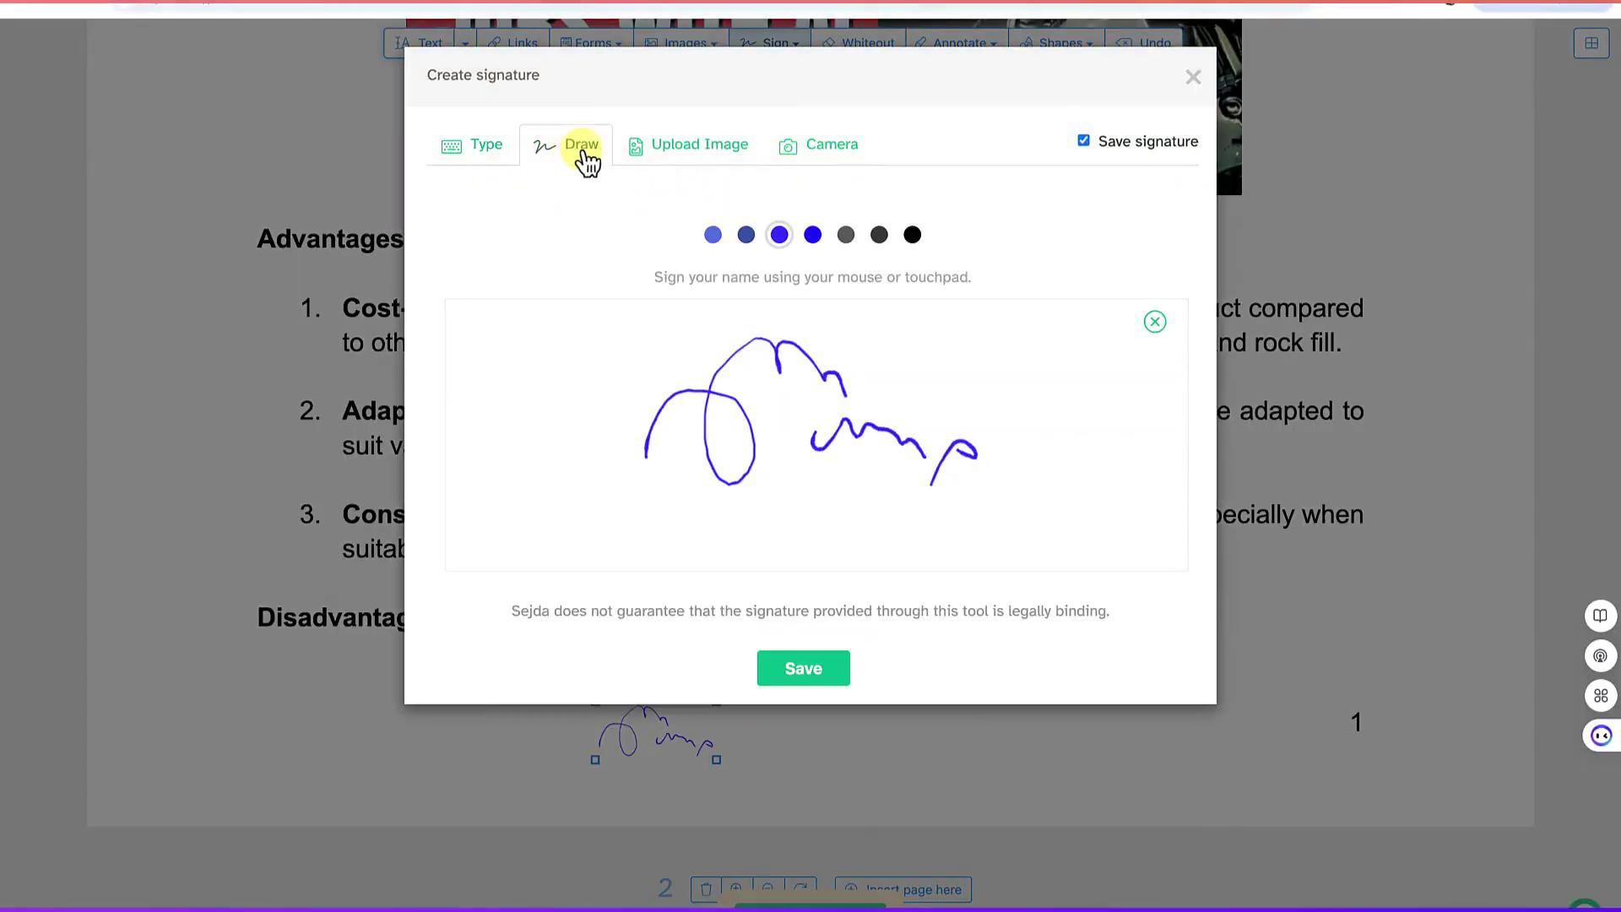
click(701, 149)
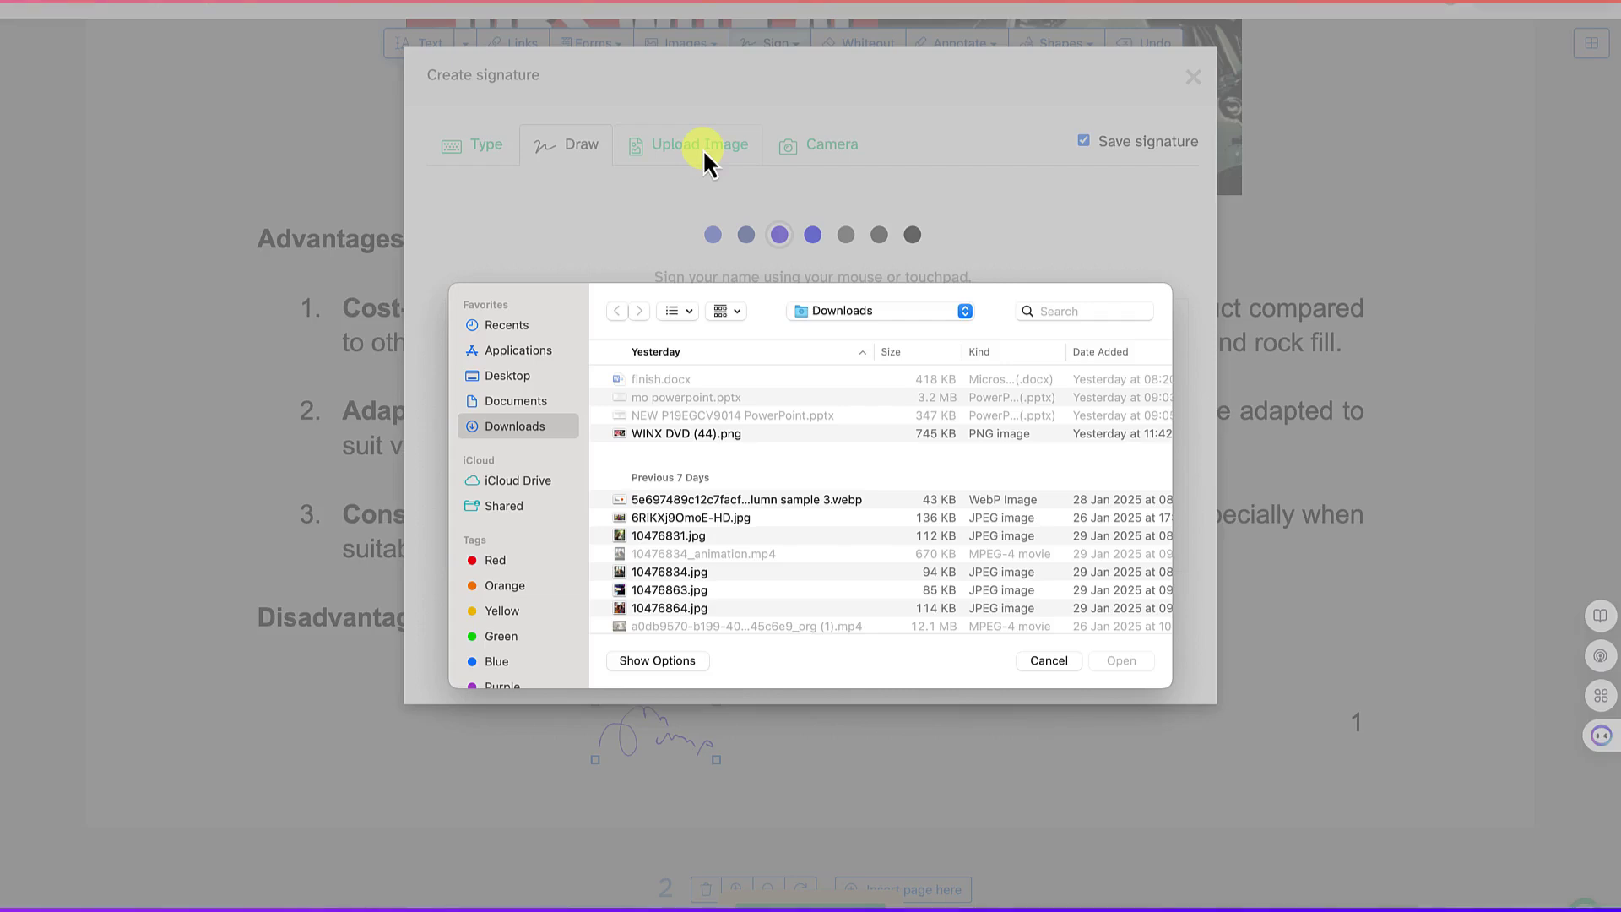
click(1050, 661)
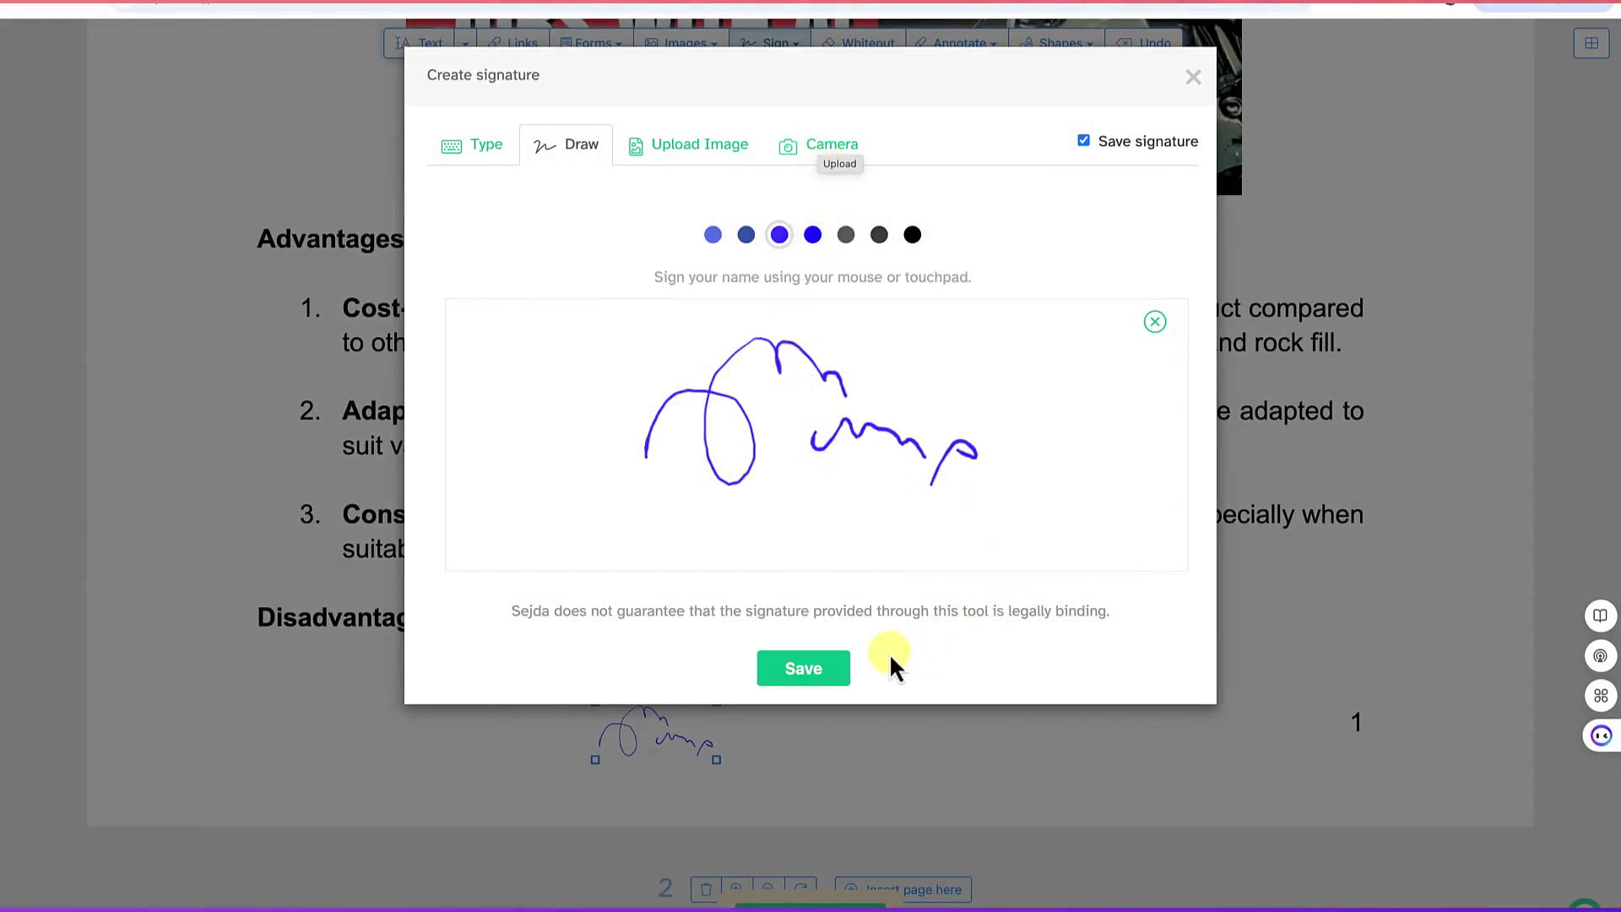
click(1189, 68)
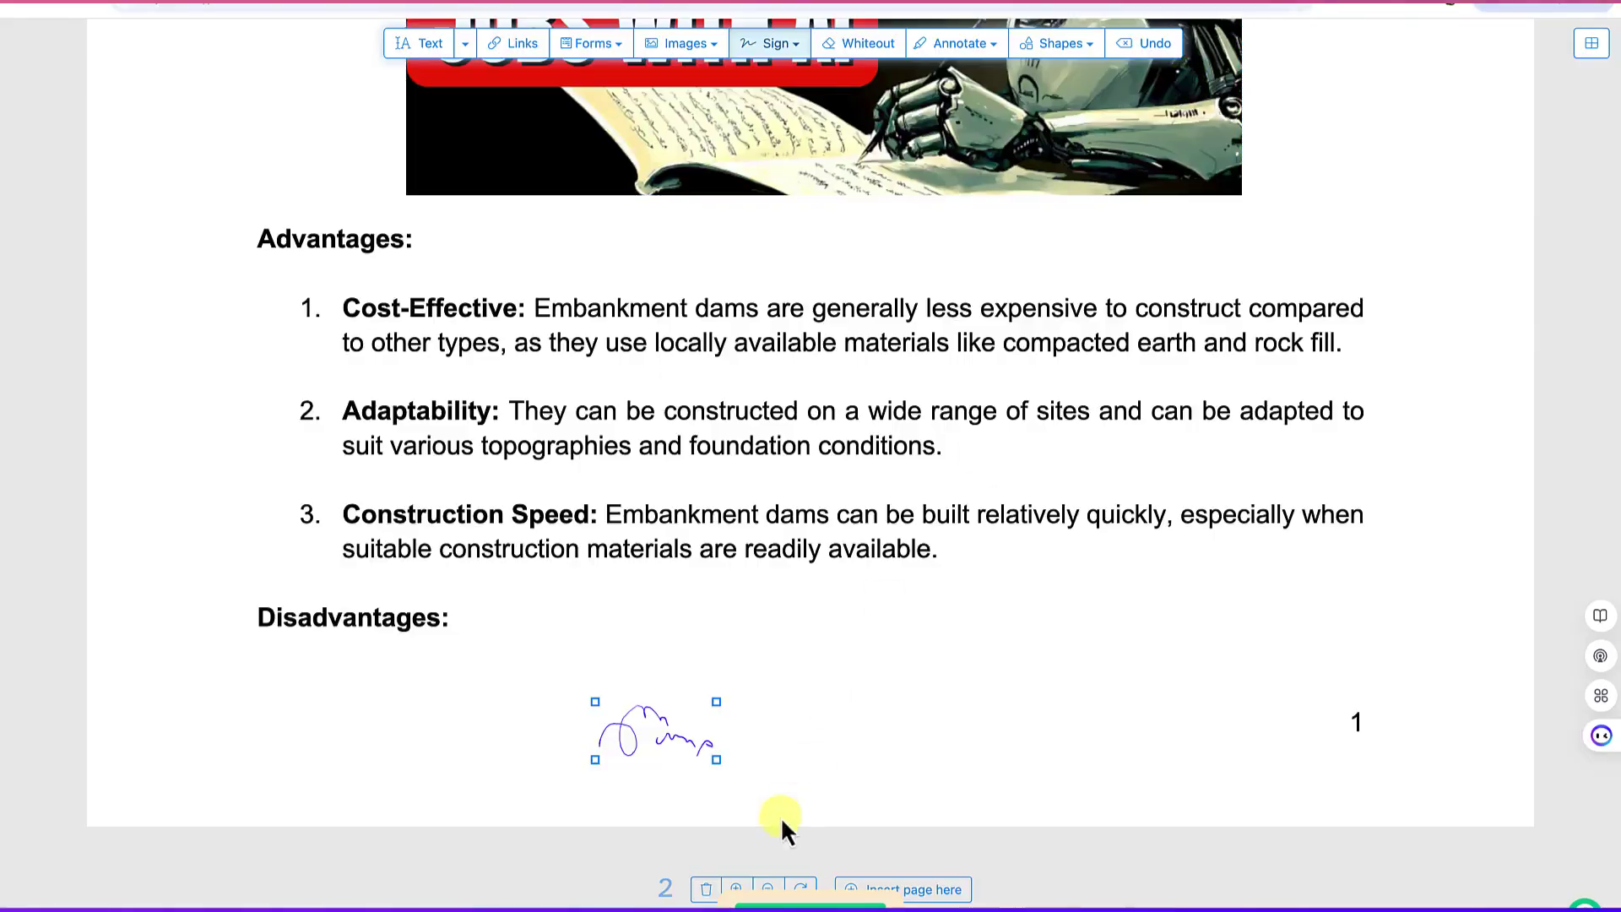
click(685, 738)
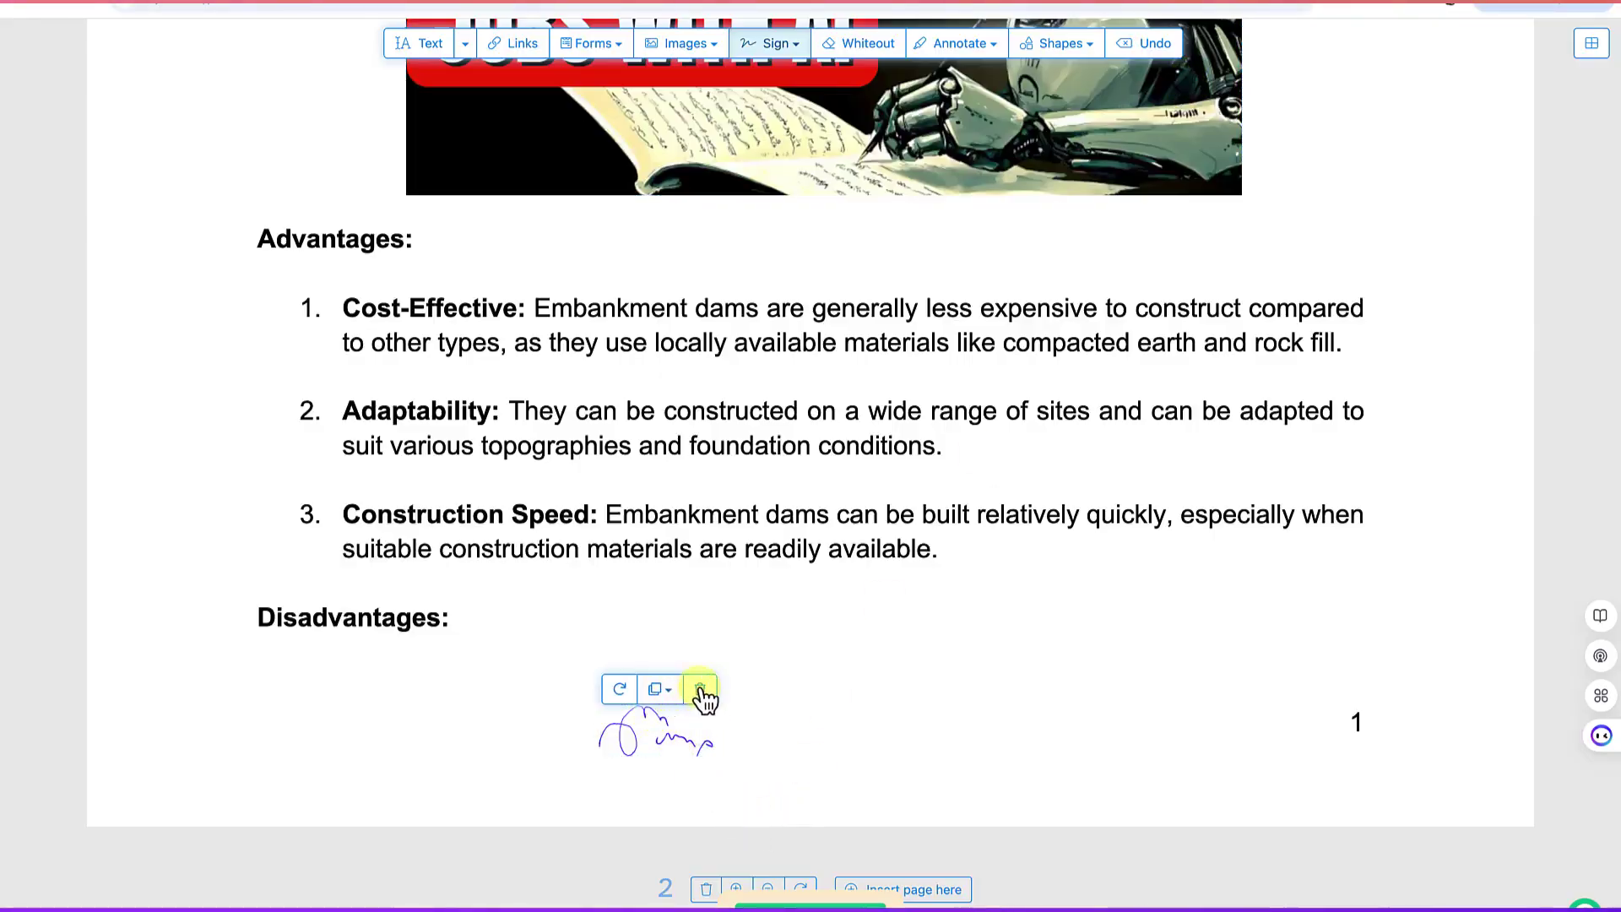
click(700, 689)
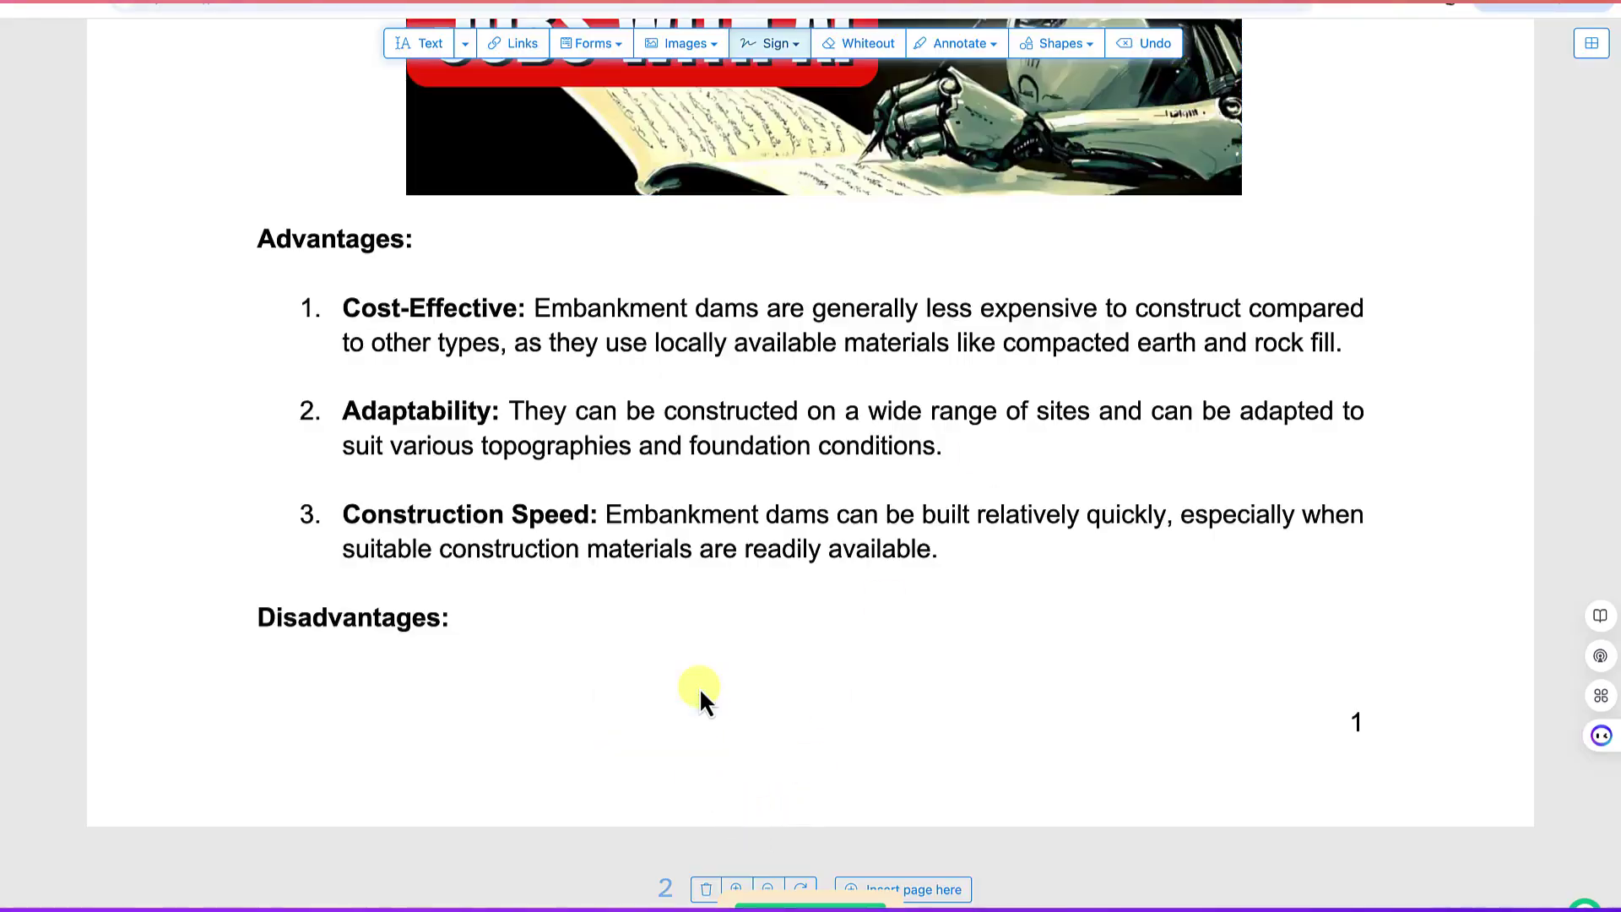
click(775, 44)
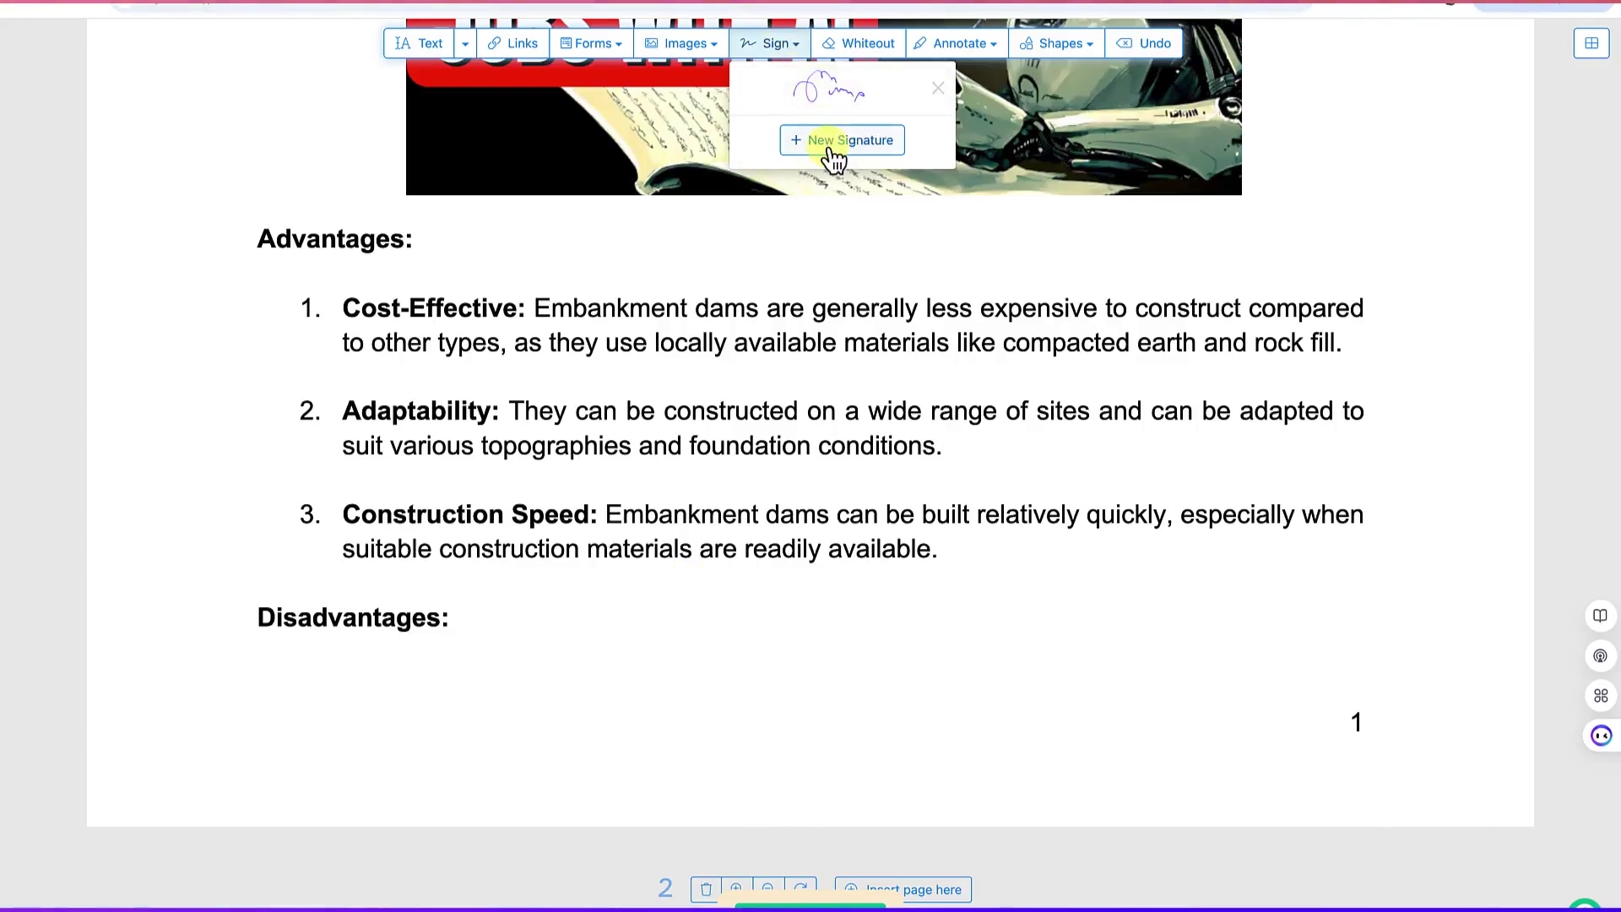
click(873, 610)
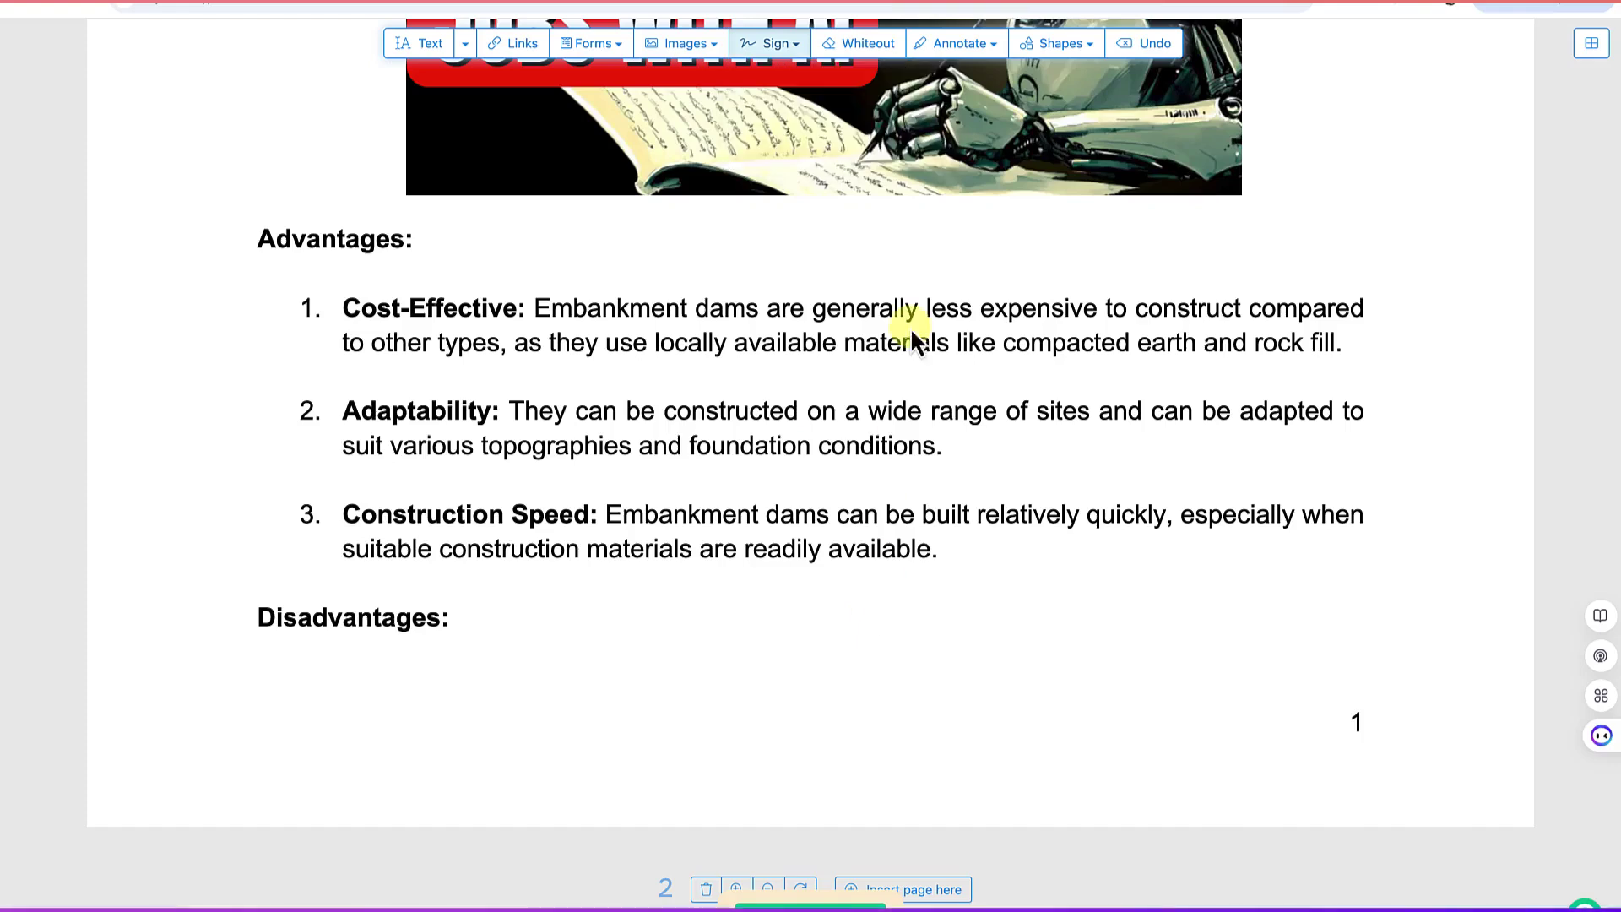
click(867, 48)
drag(336, 295, 530, 324)
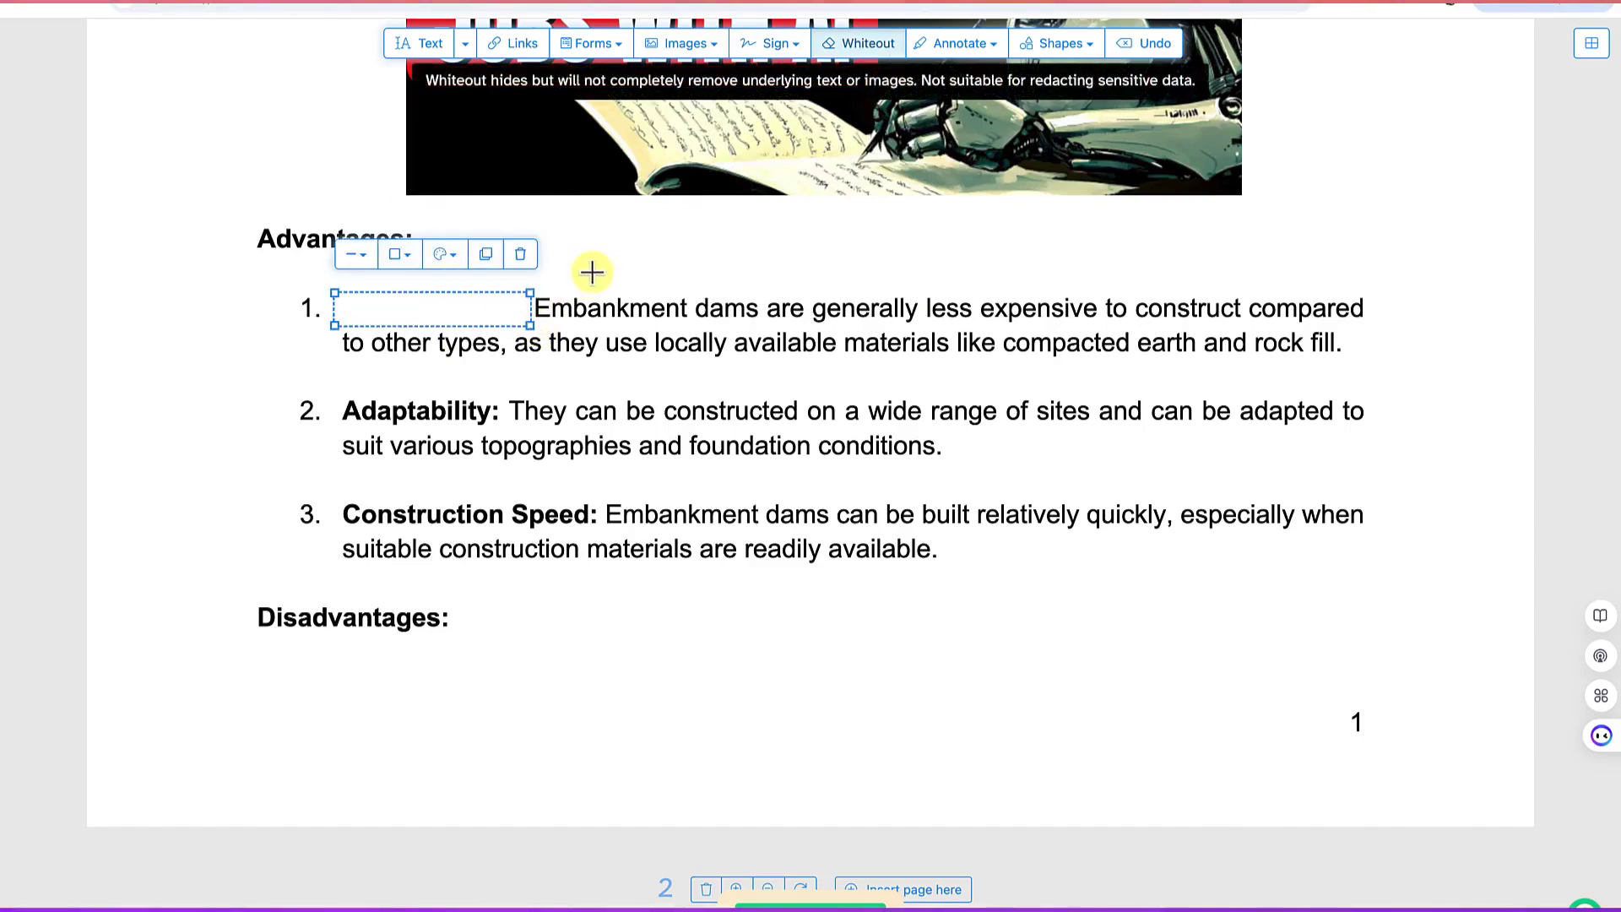
click(623, 265)
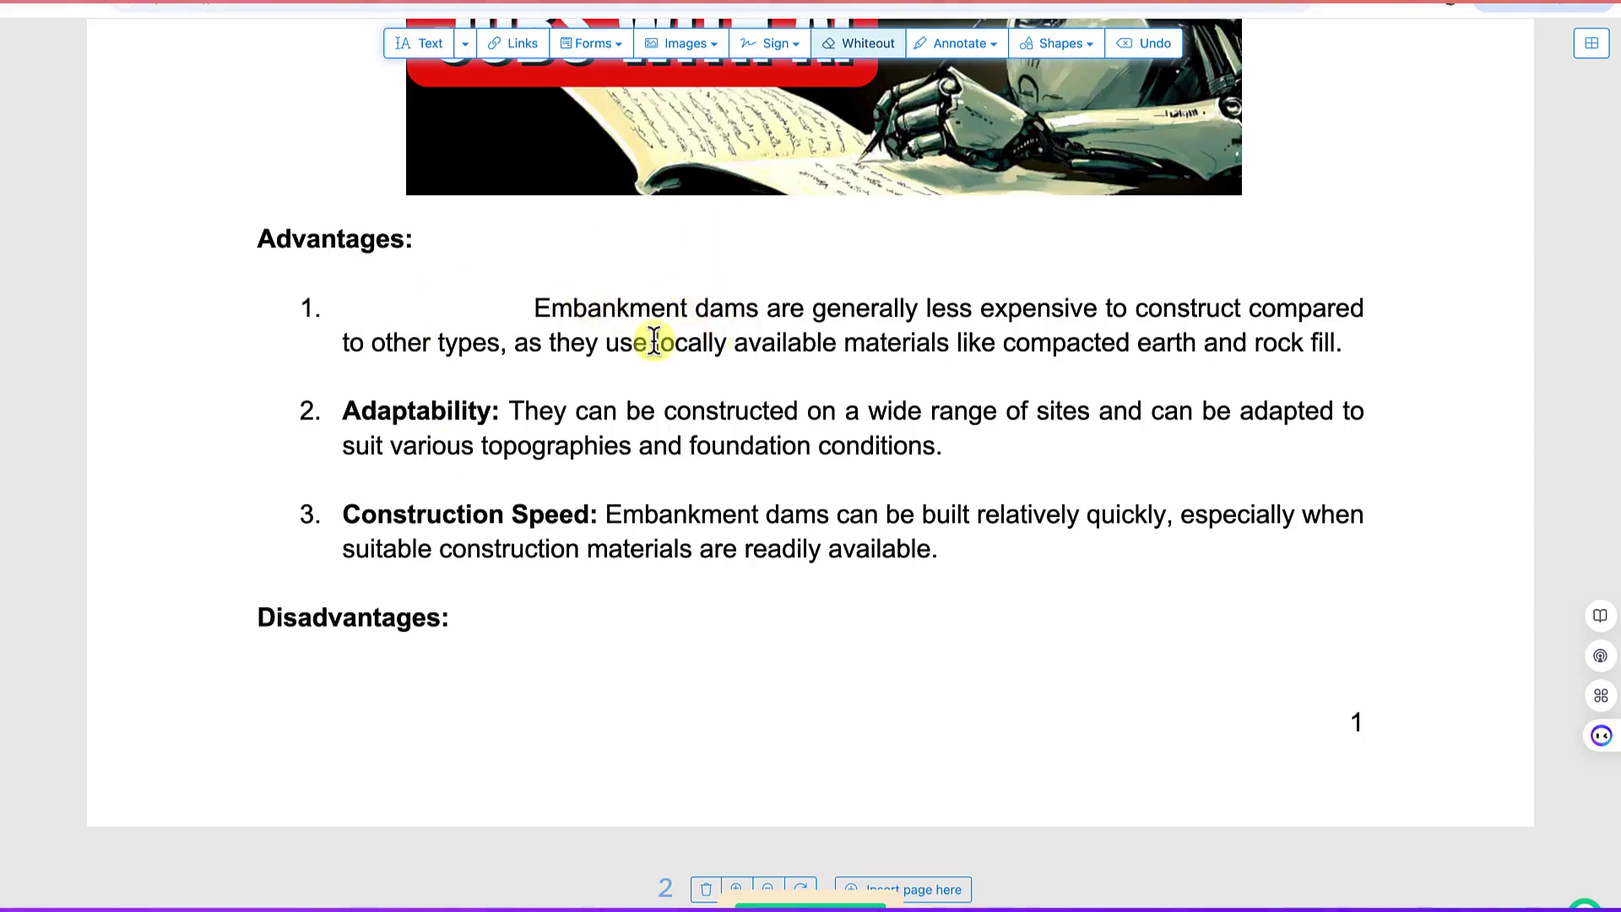
click(454, 315)
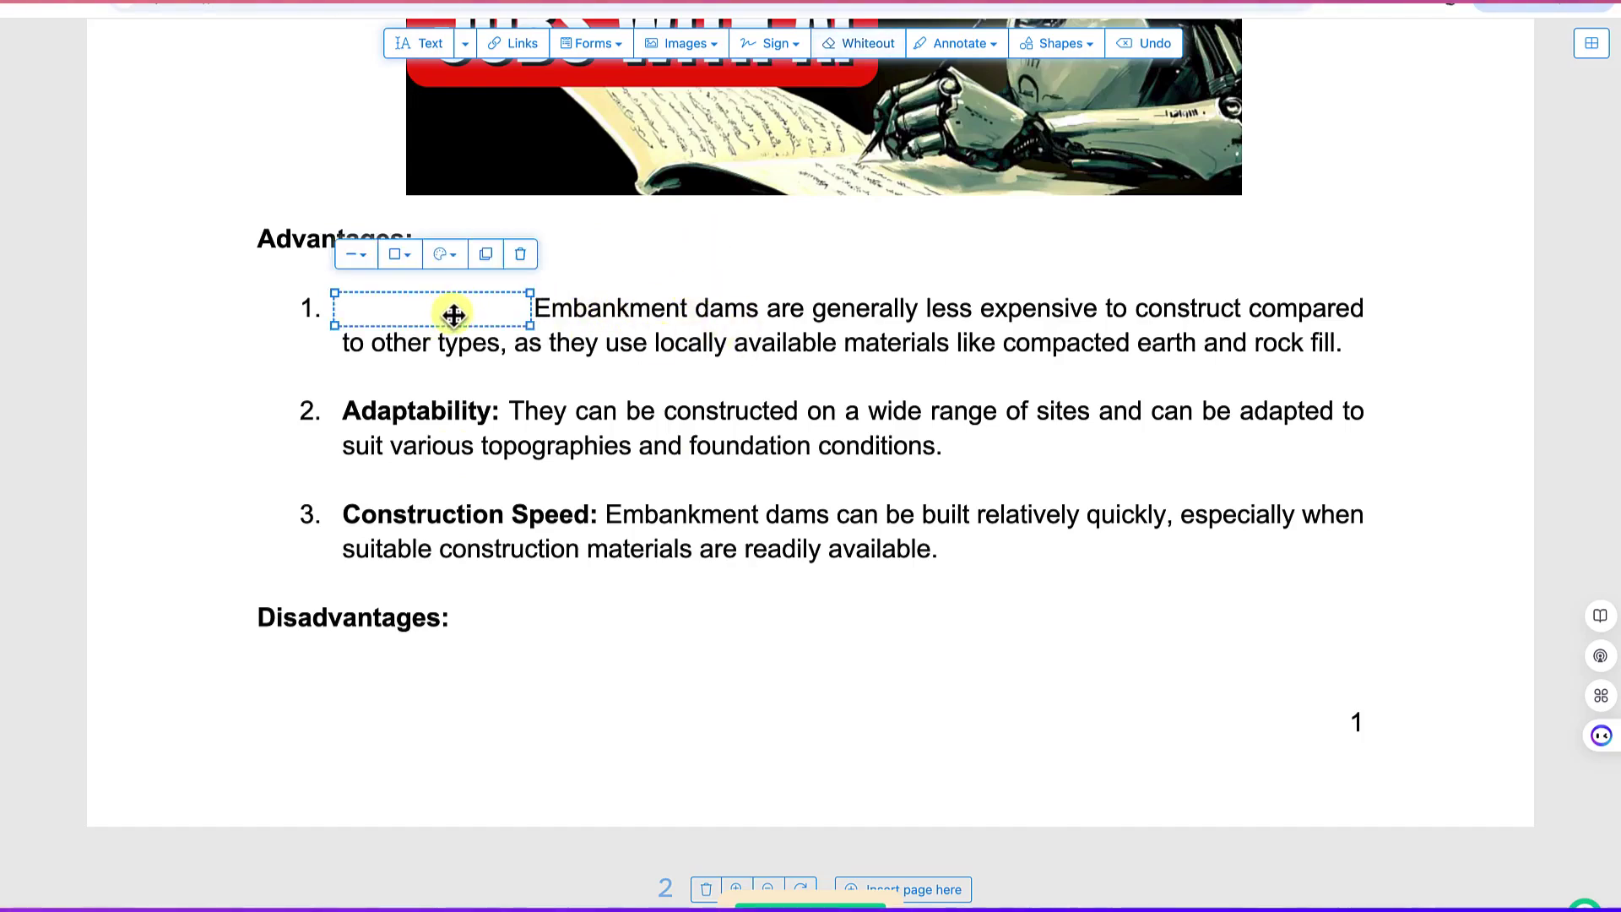
click(520, 253)
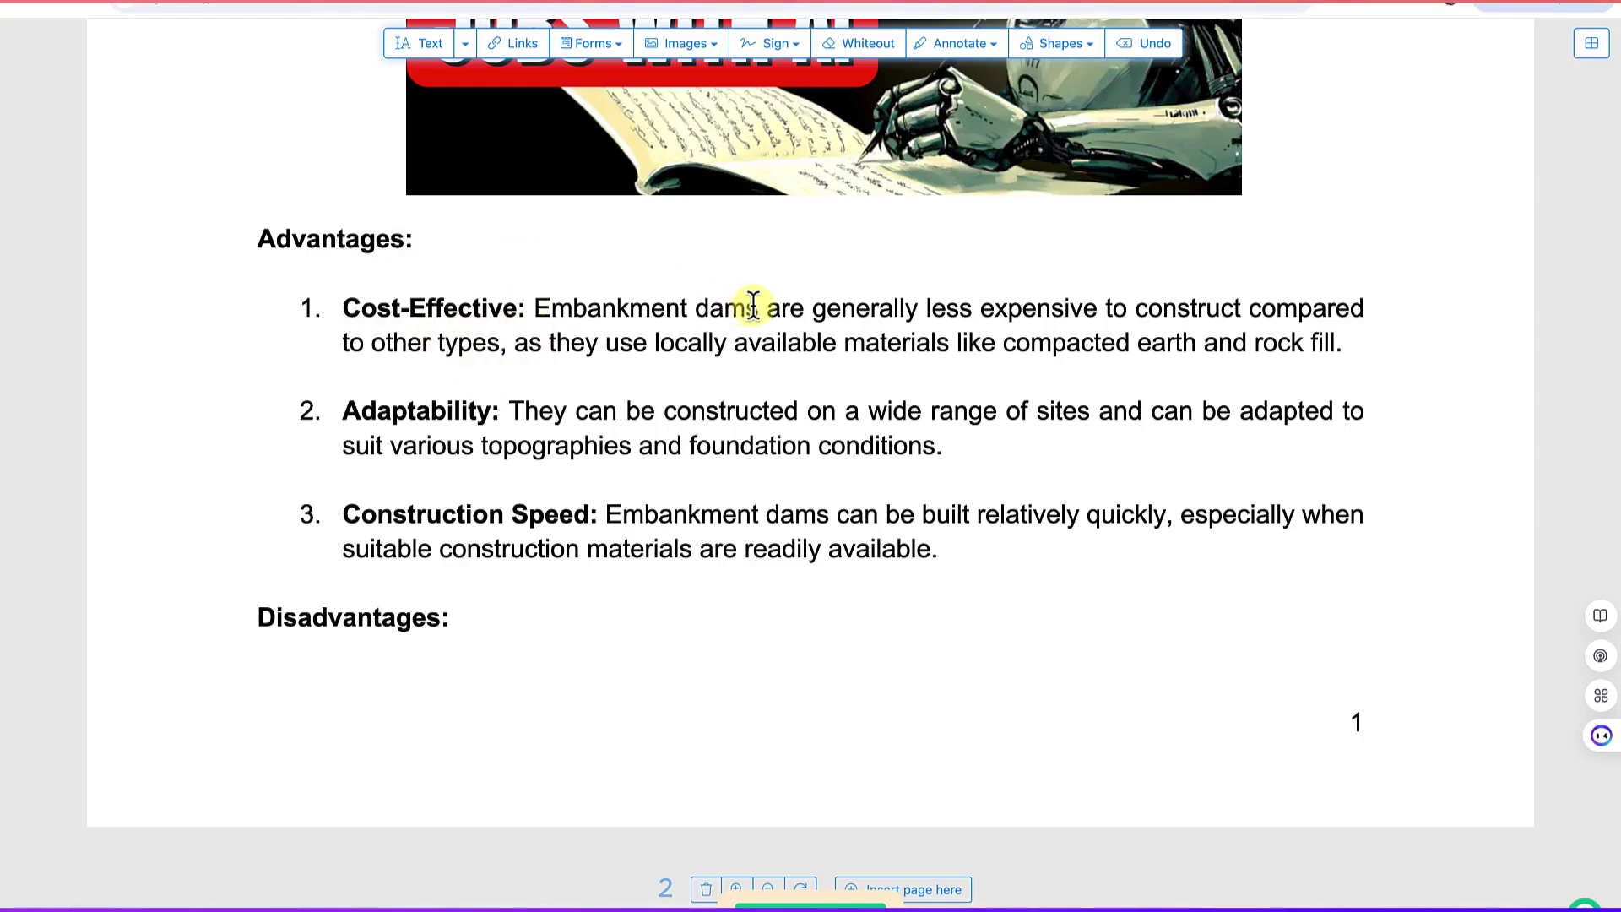
Draw red freehand strokes to the right of the 'Disadvantages:' heading.
click(997, 51)
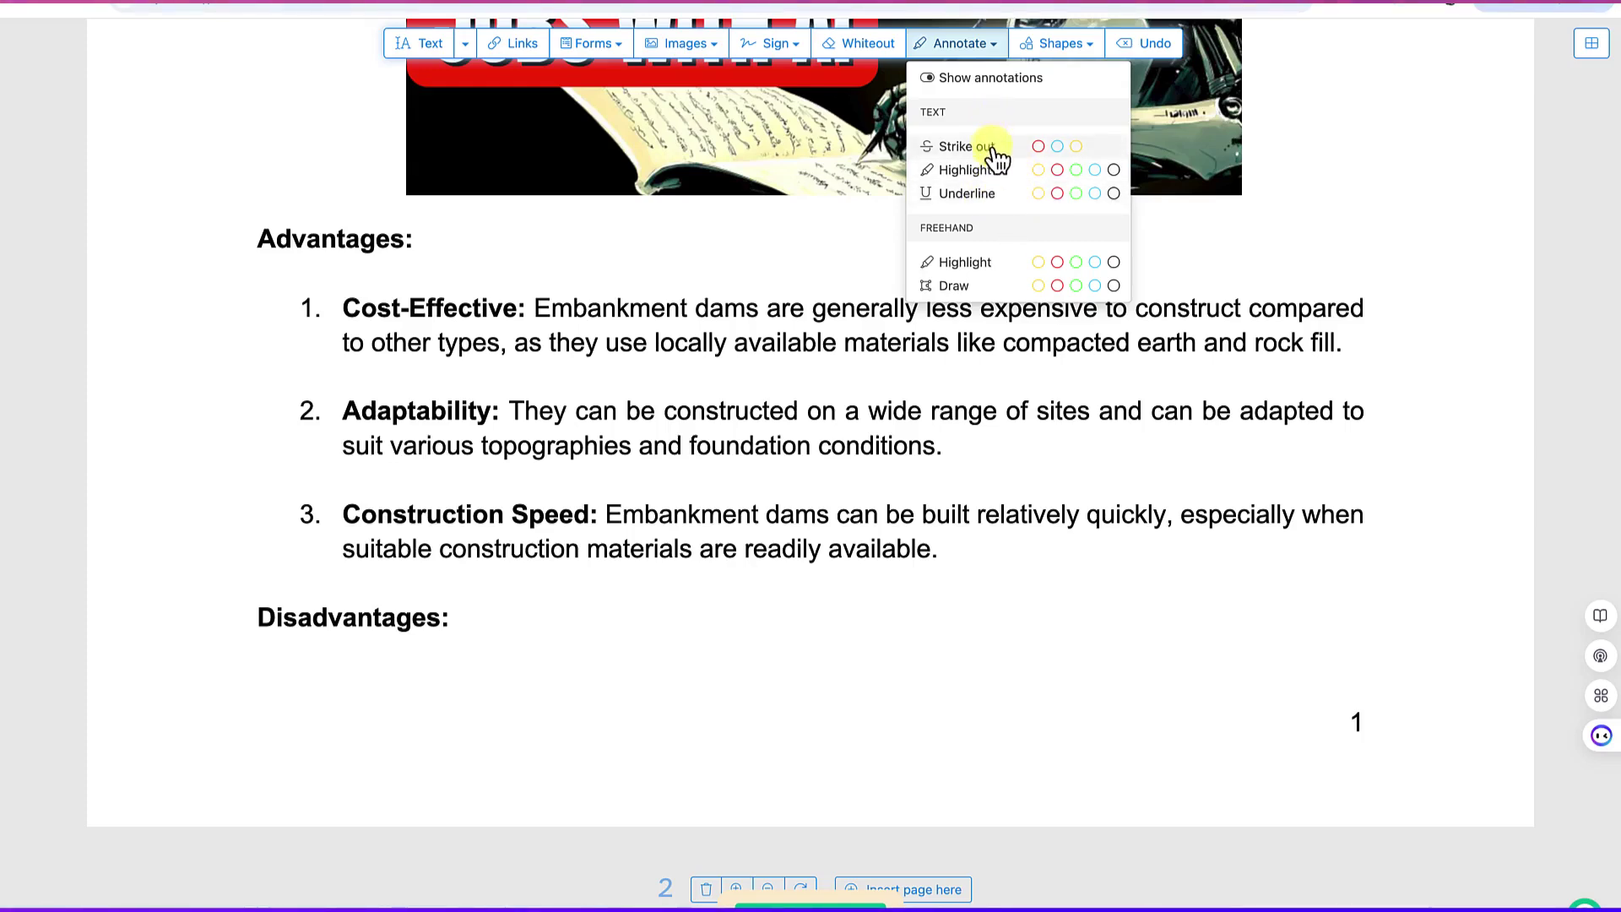
click(1057, 286)
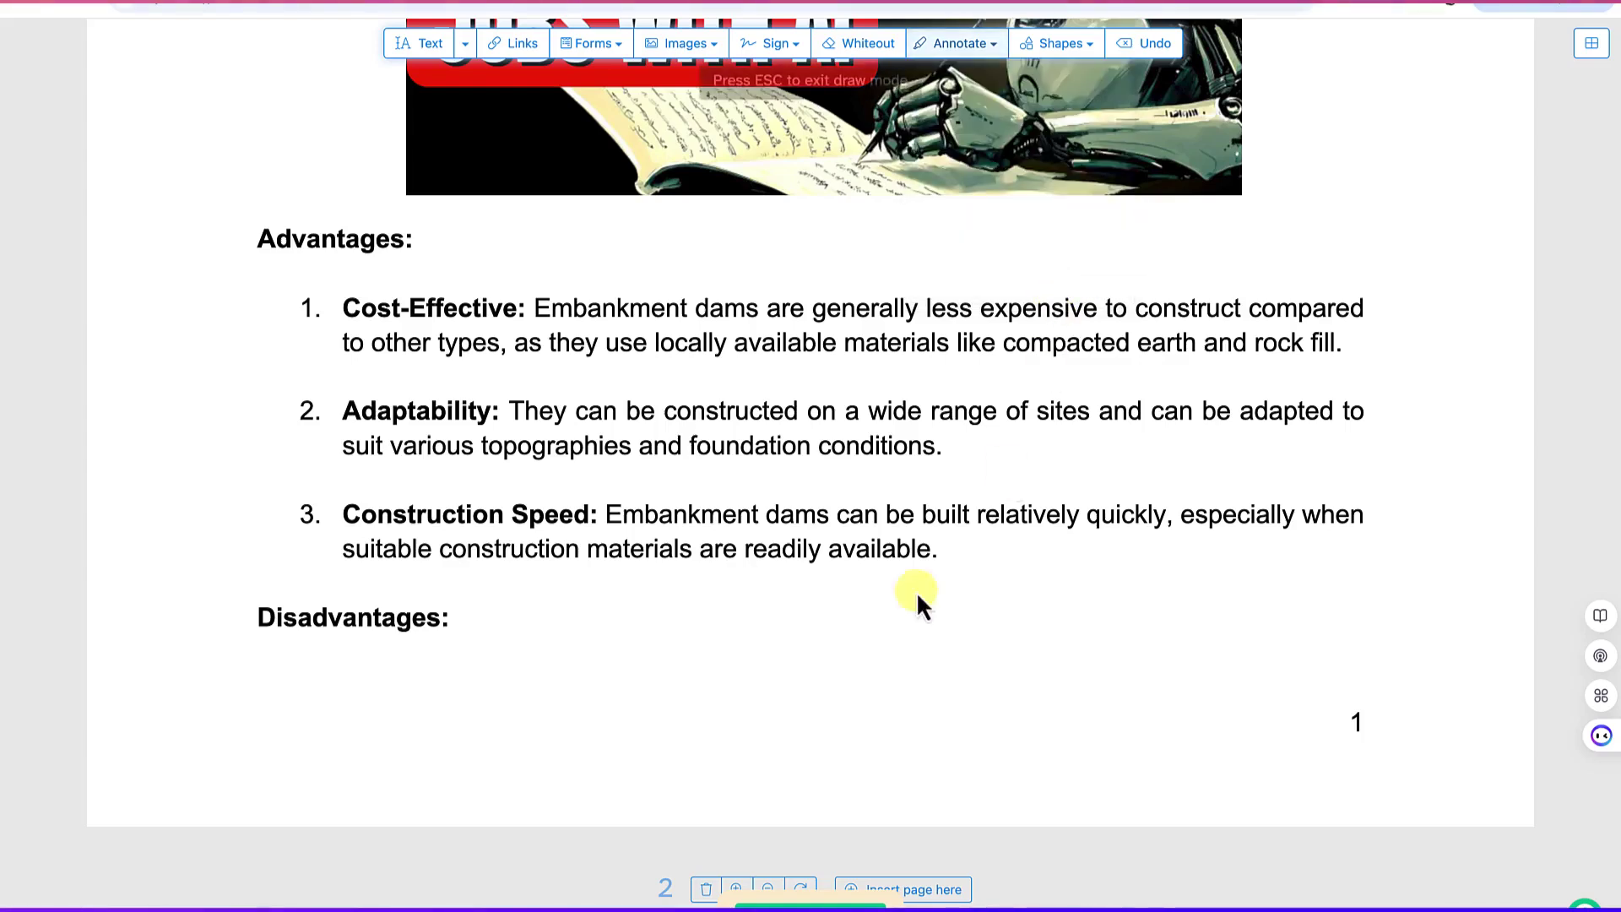
drag(914, 602, 952, 616)
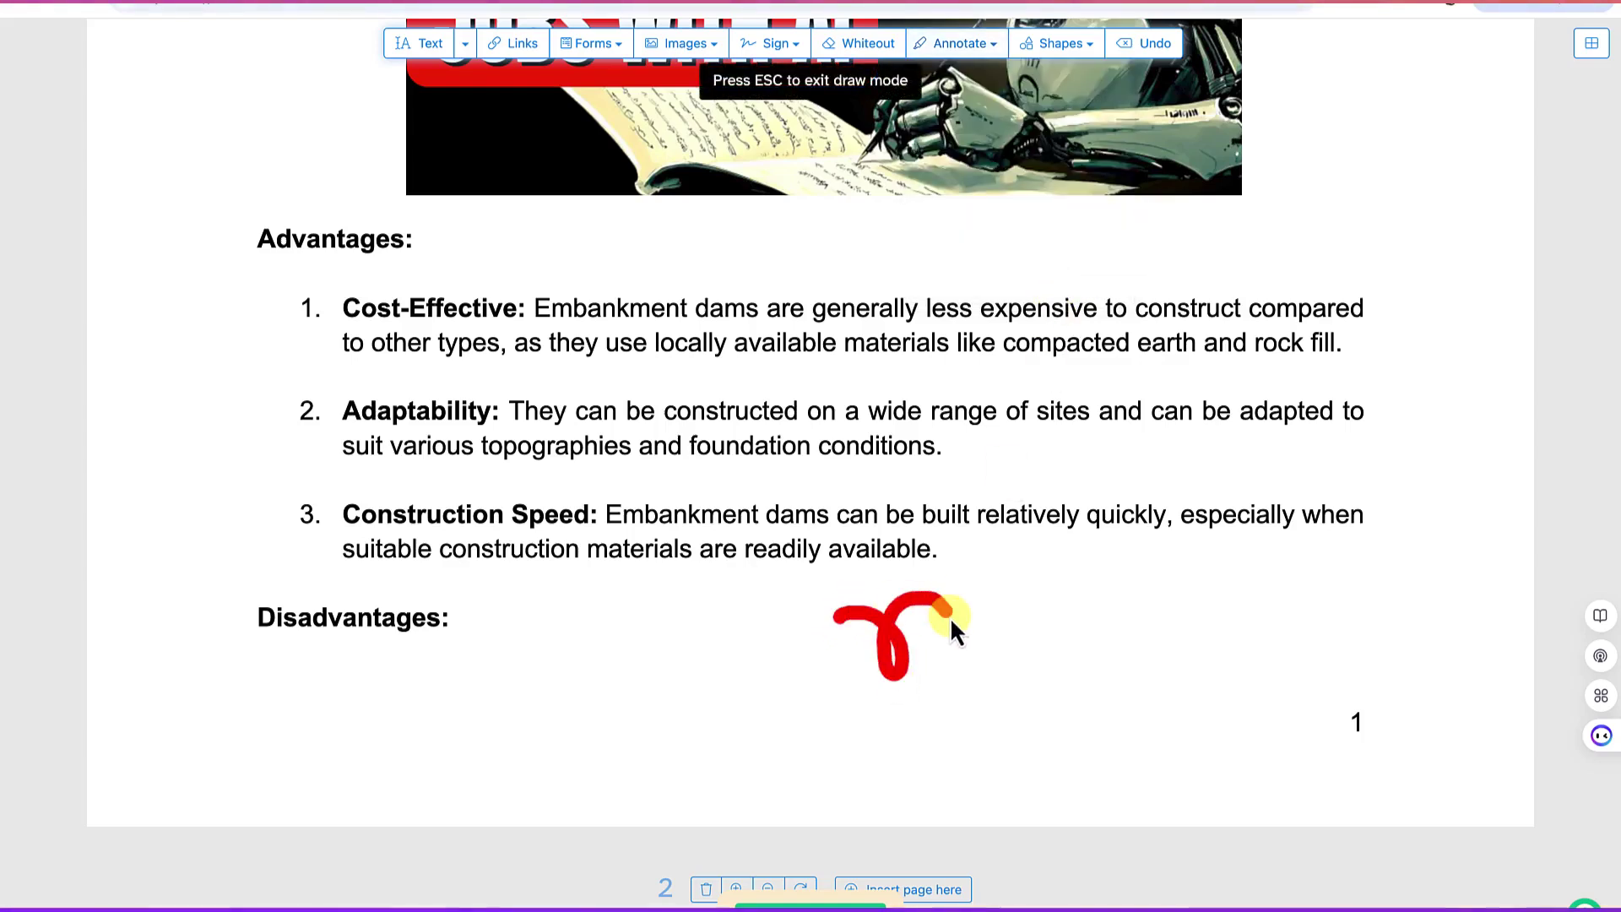
drag(1062, 624, 1084, 614)
click(1001, 635)
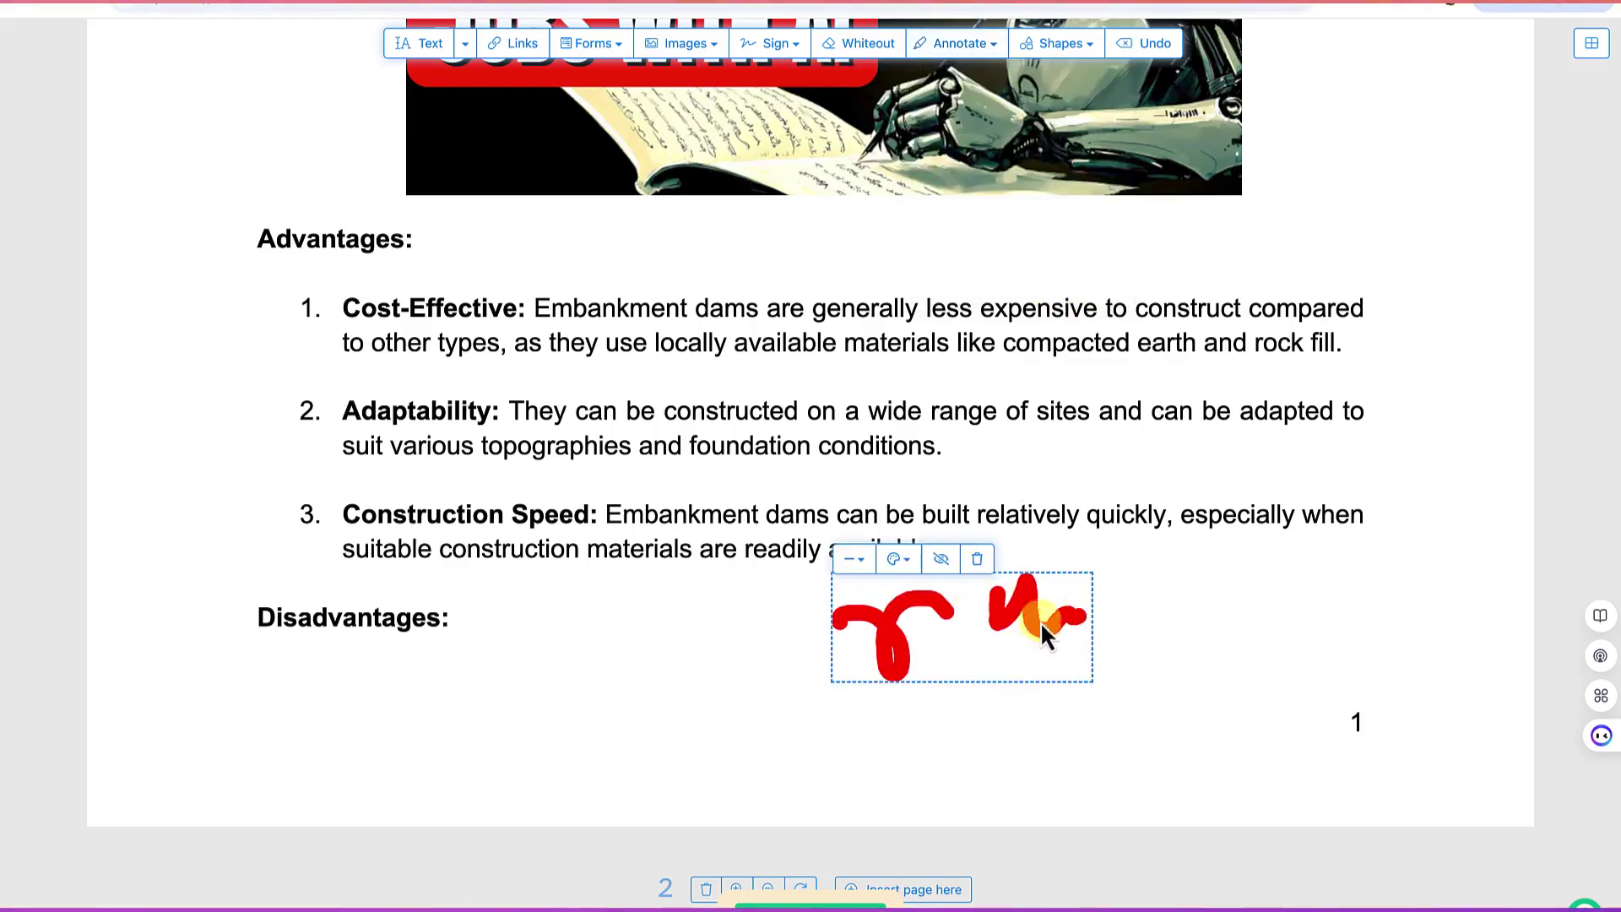
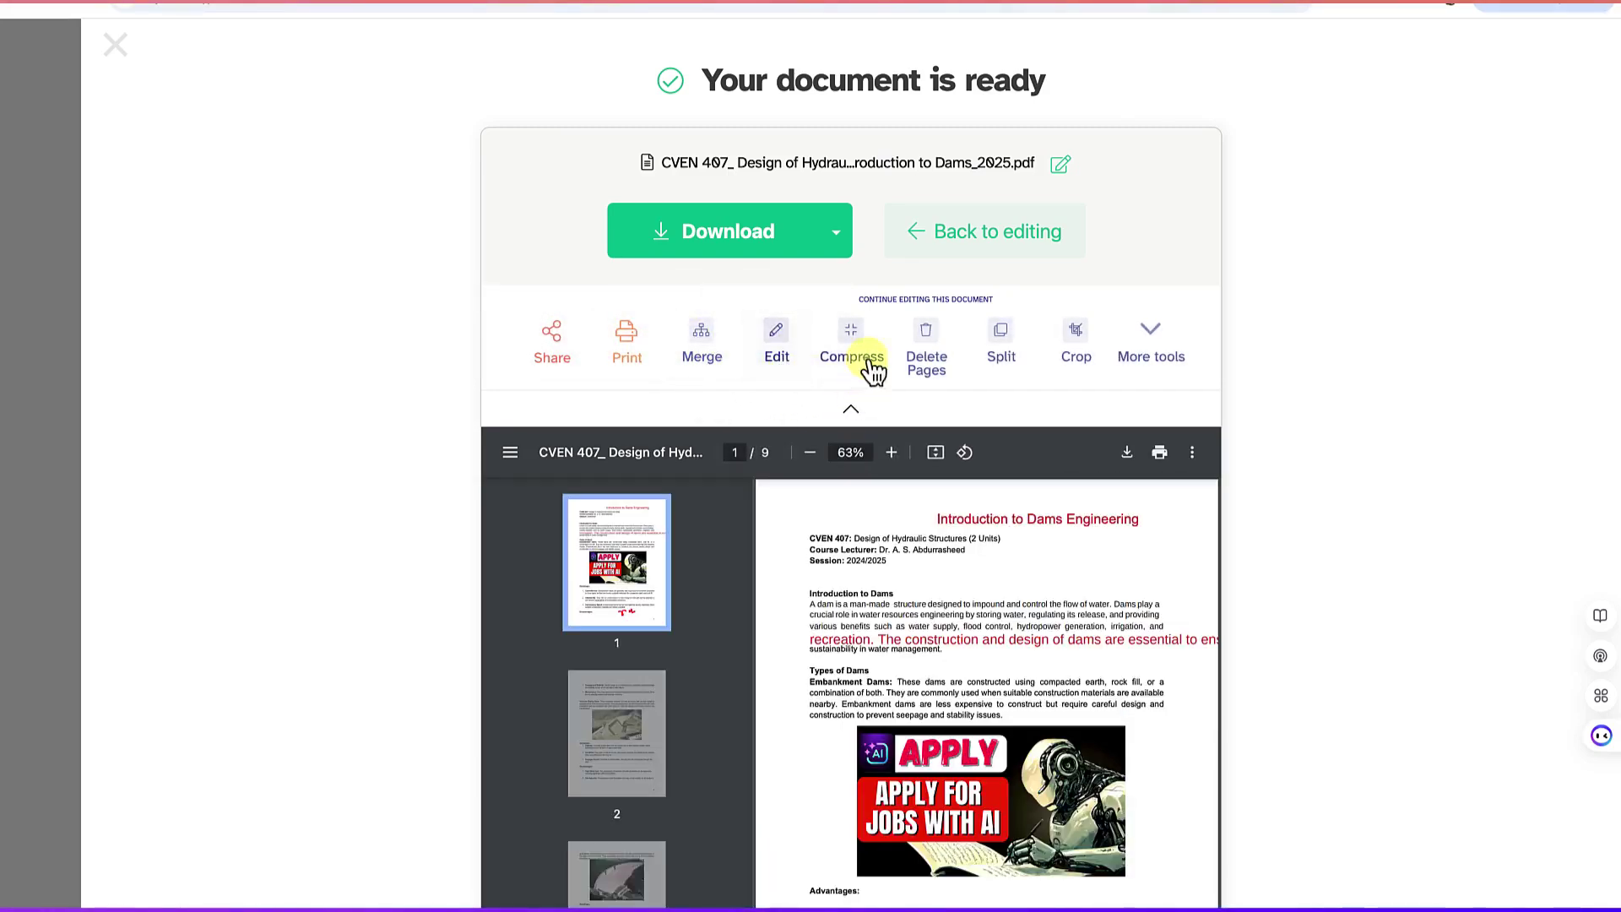
From the document-ready page, show the full list of Sejda PDF tools.
click(1162, 335)
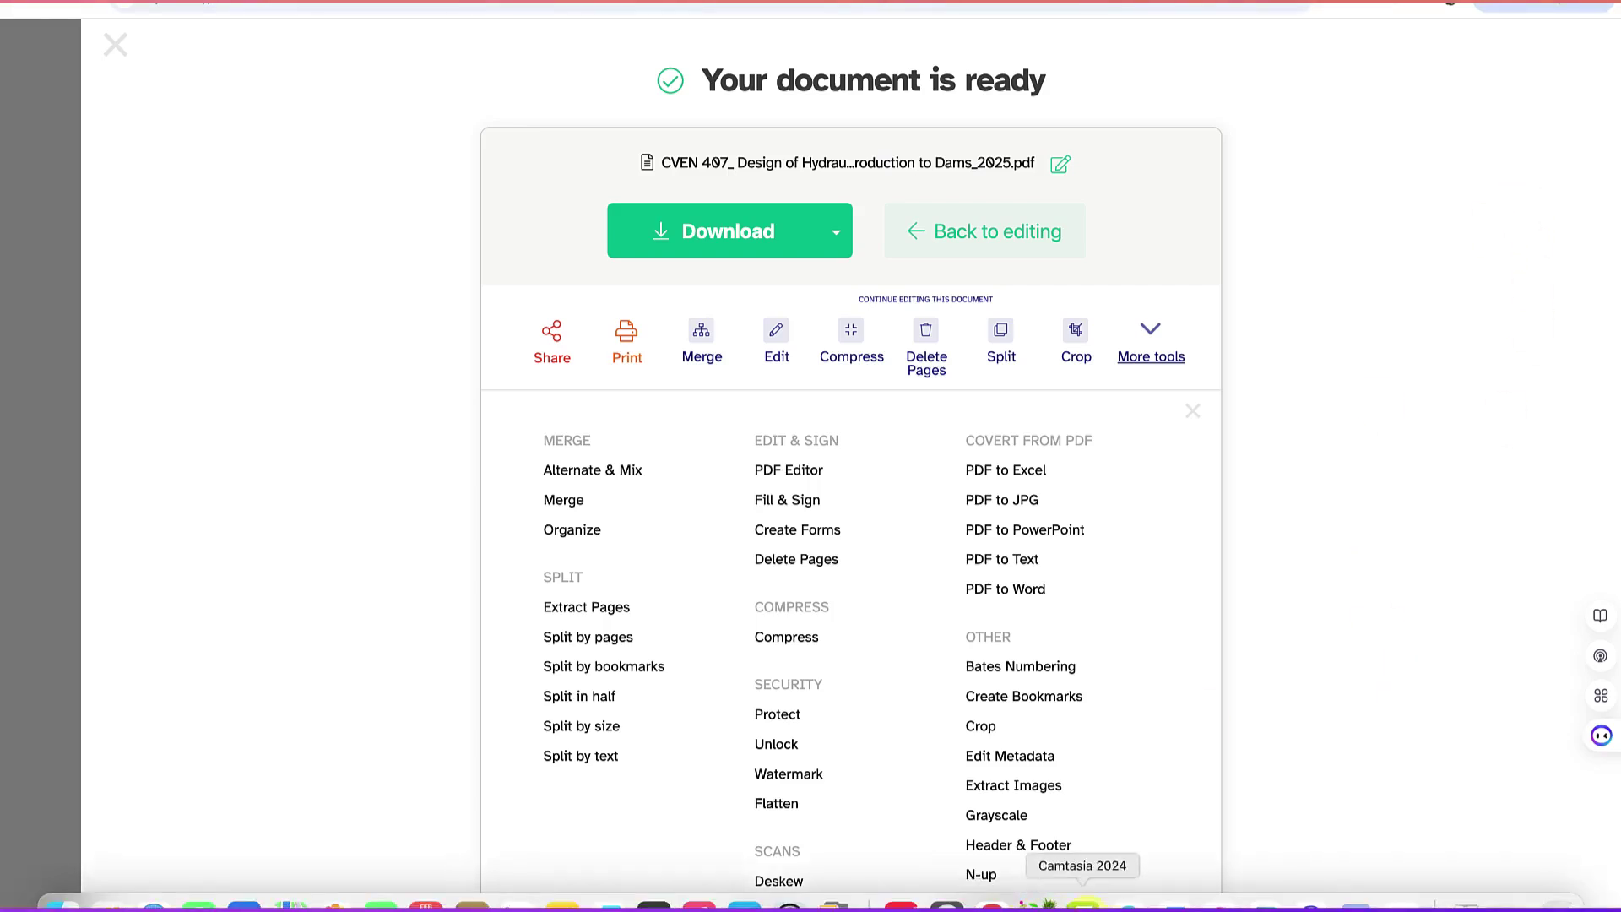
Bring the Edge browser forward and go to canva.com.
click(1130, 895)
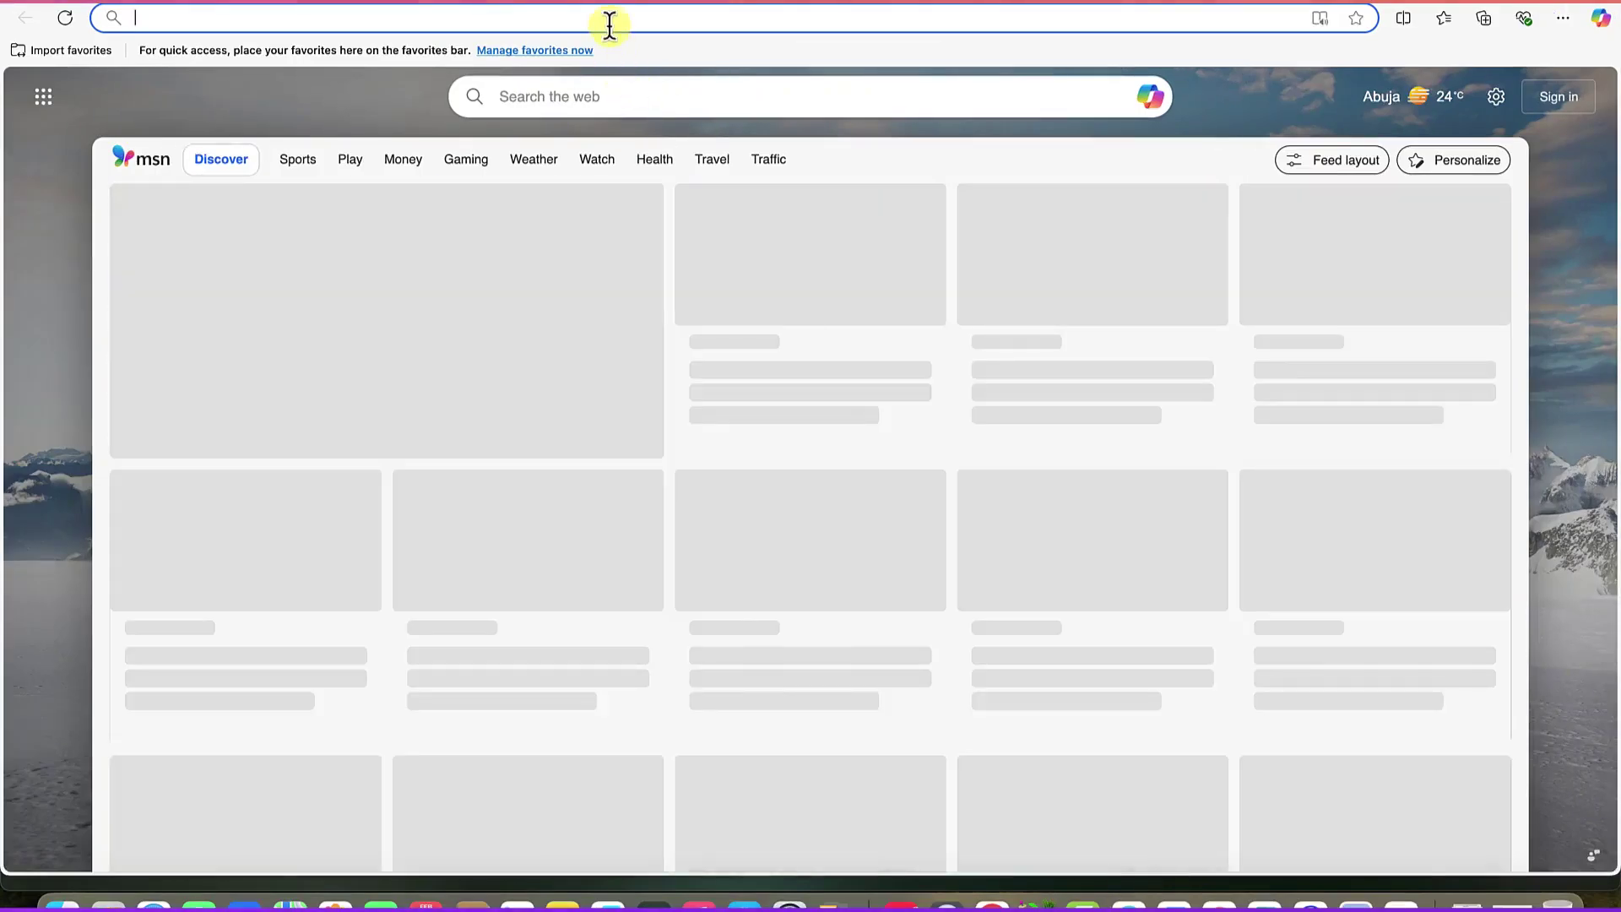
text(canva.com)
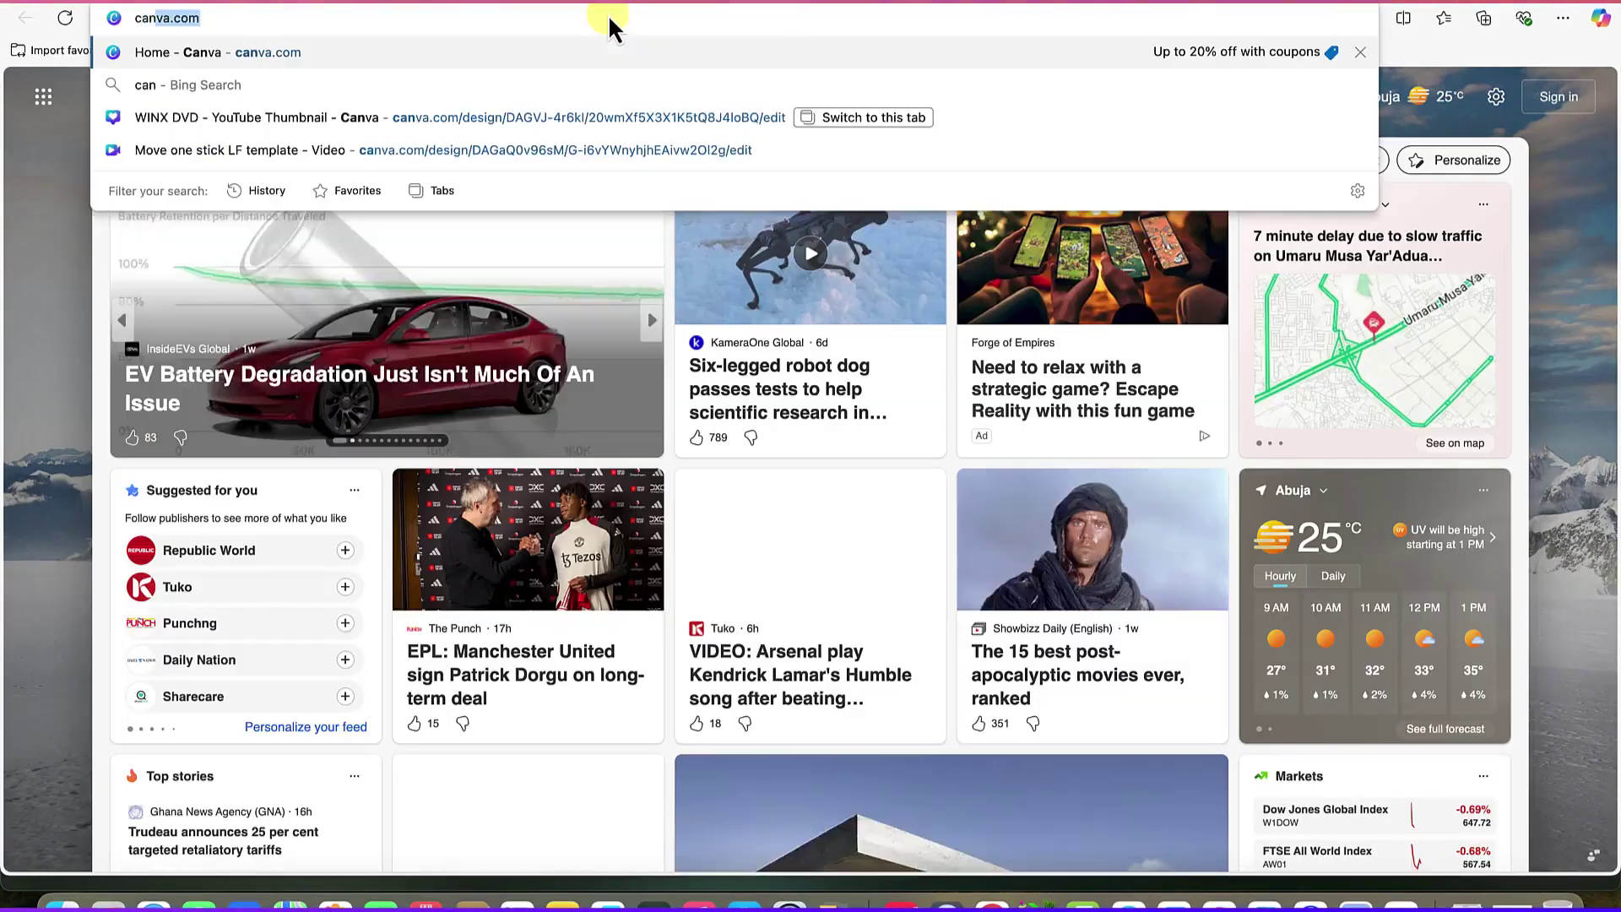
key(Return)
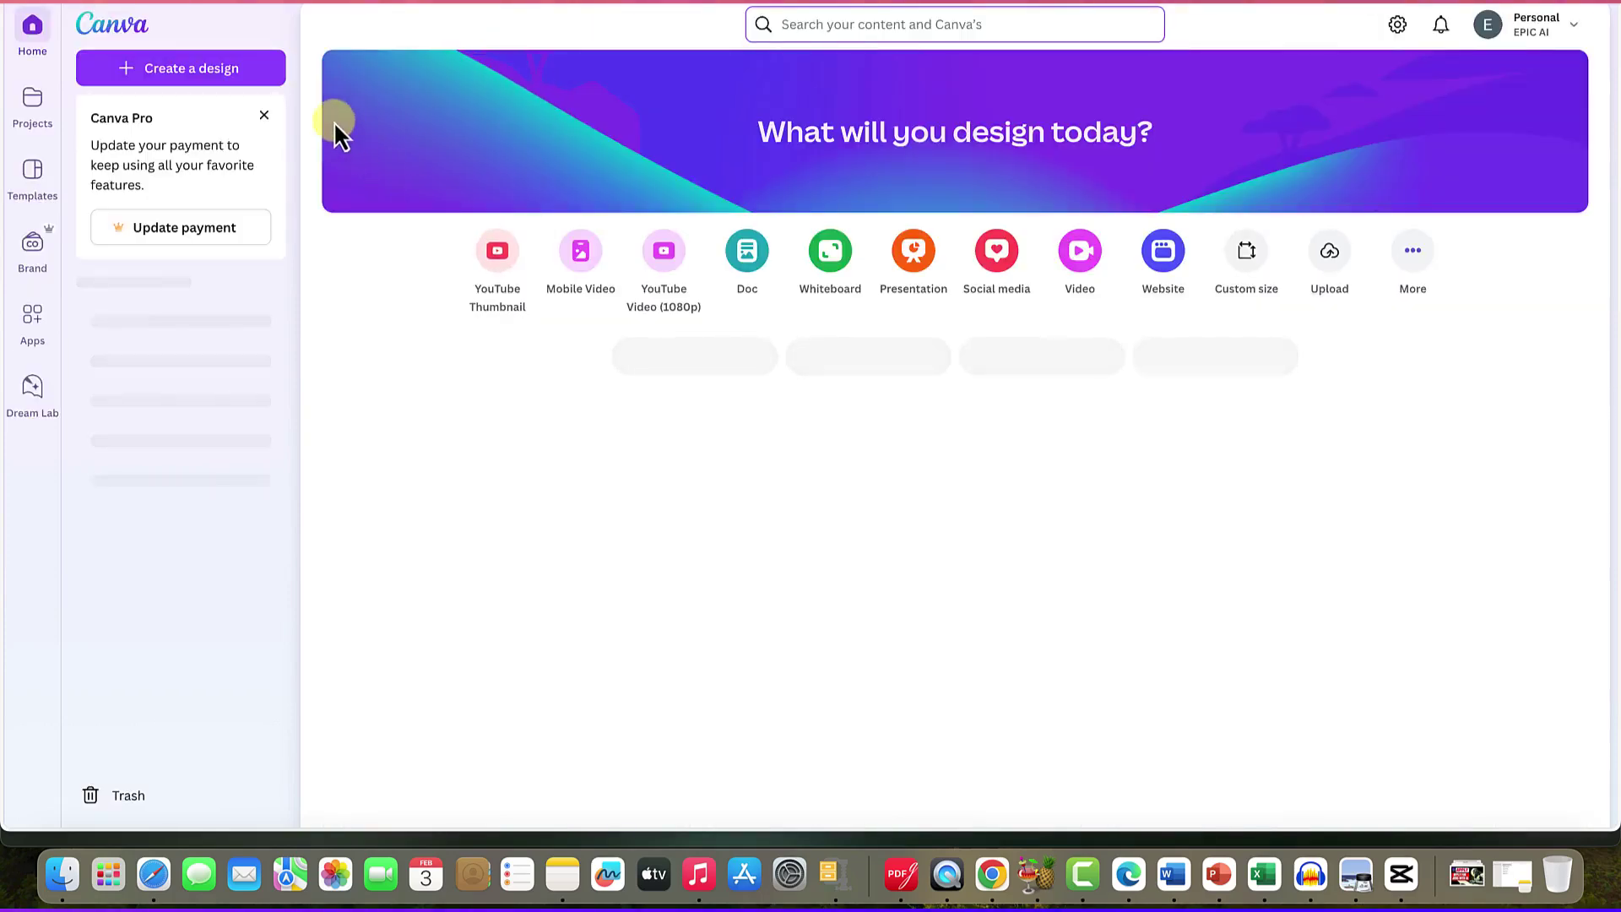
Create a blank Document (A4 Portrait) design in Canva.
click(747, 300)
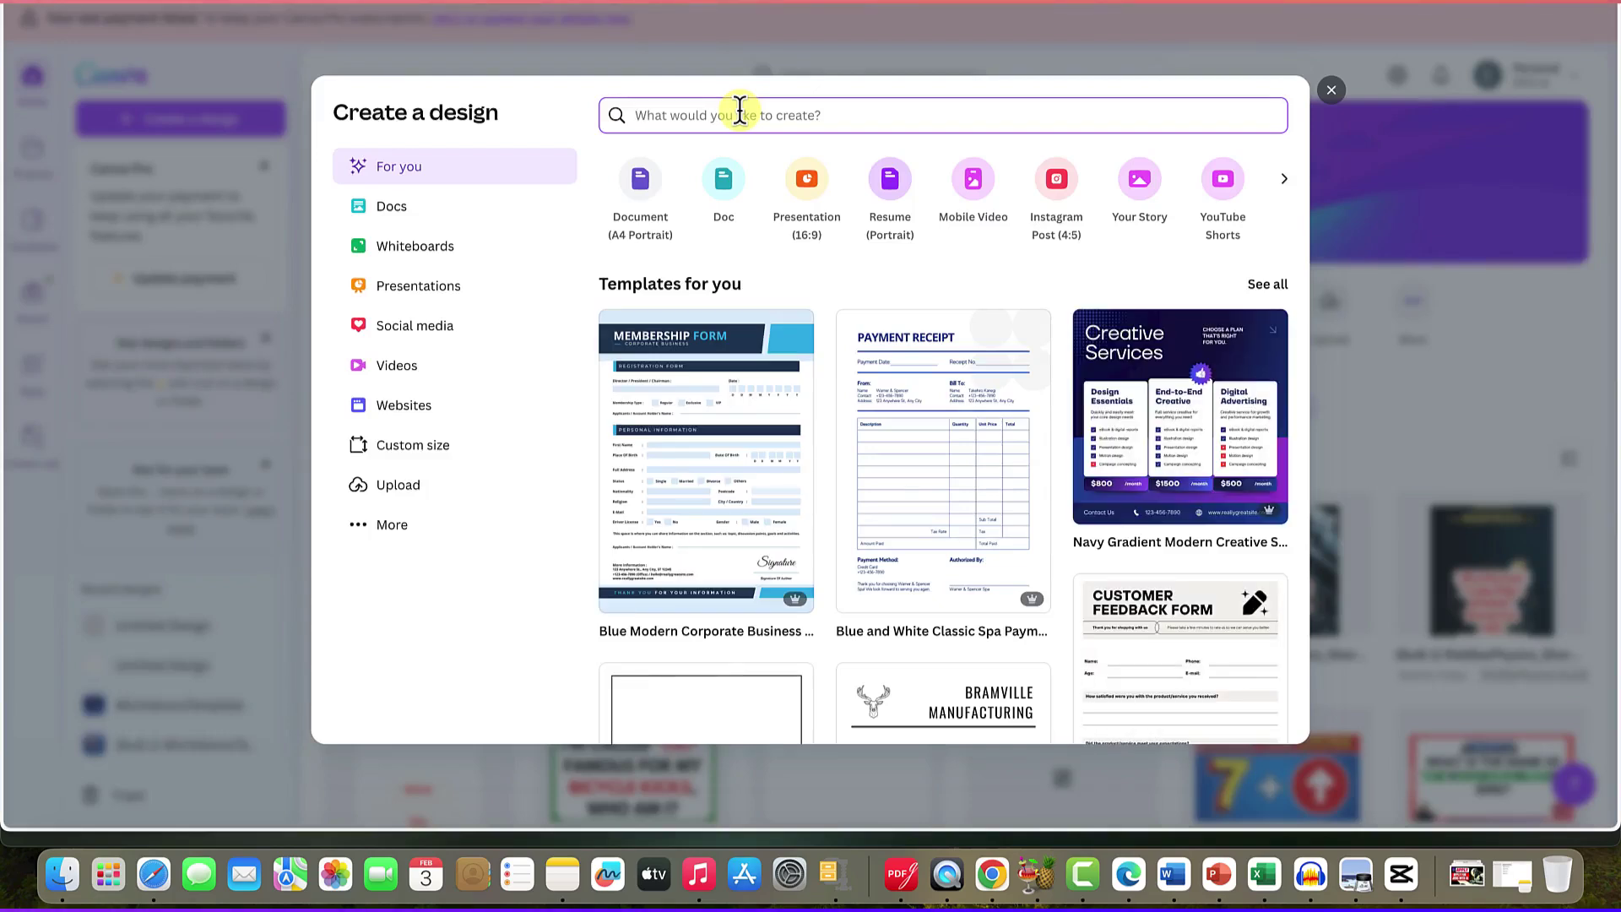
text(a4)
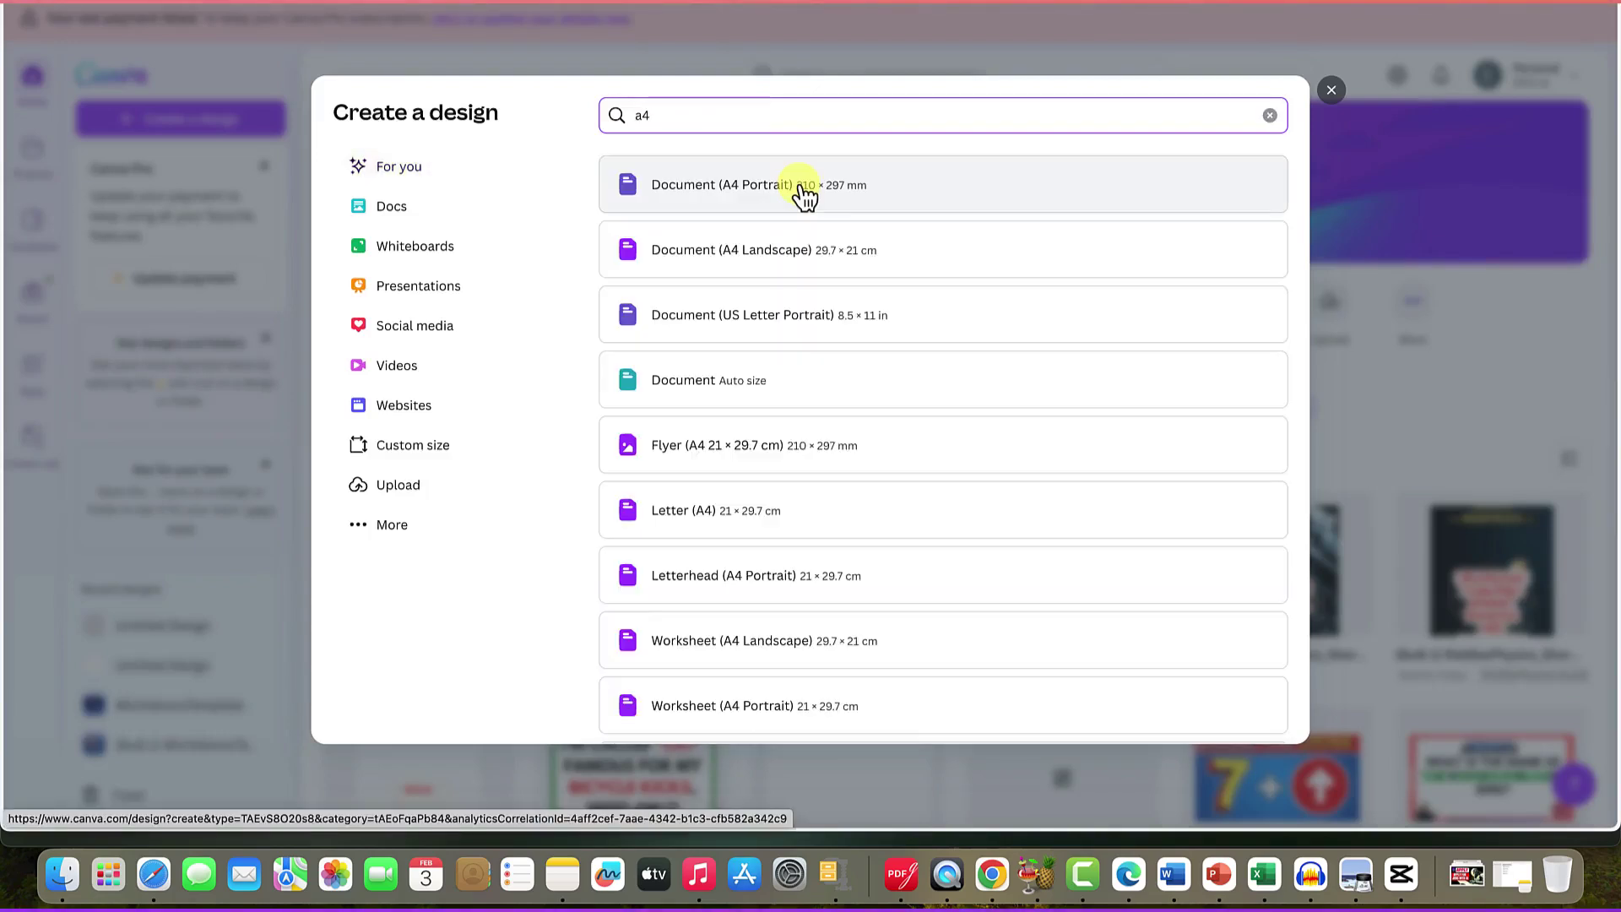
click(803, 190)
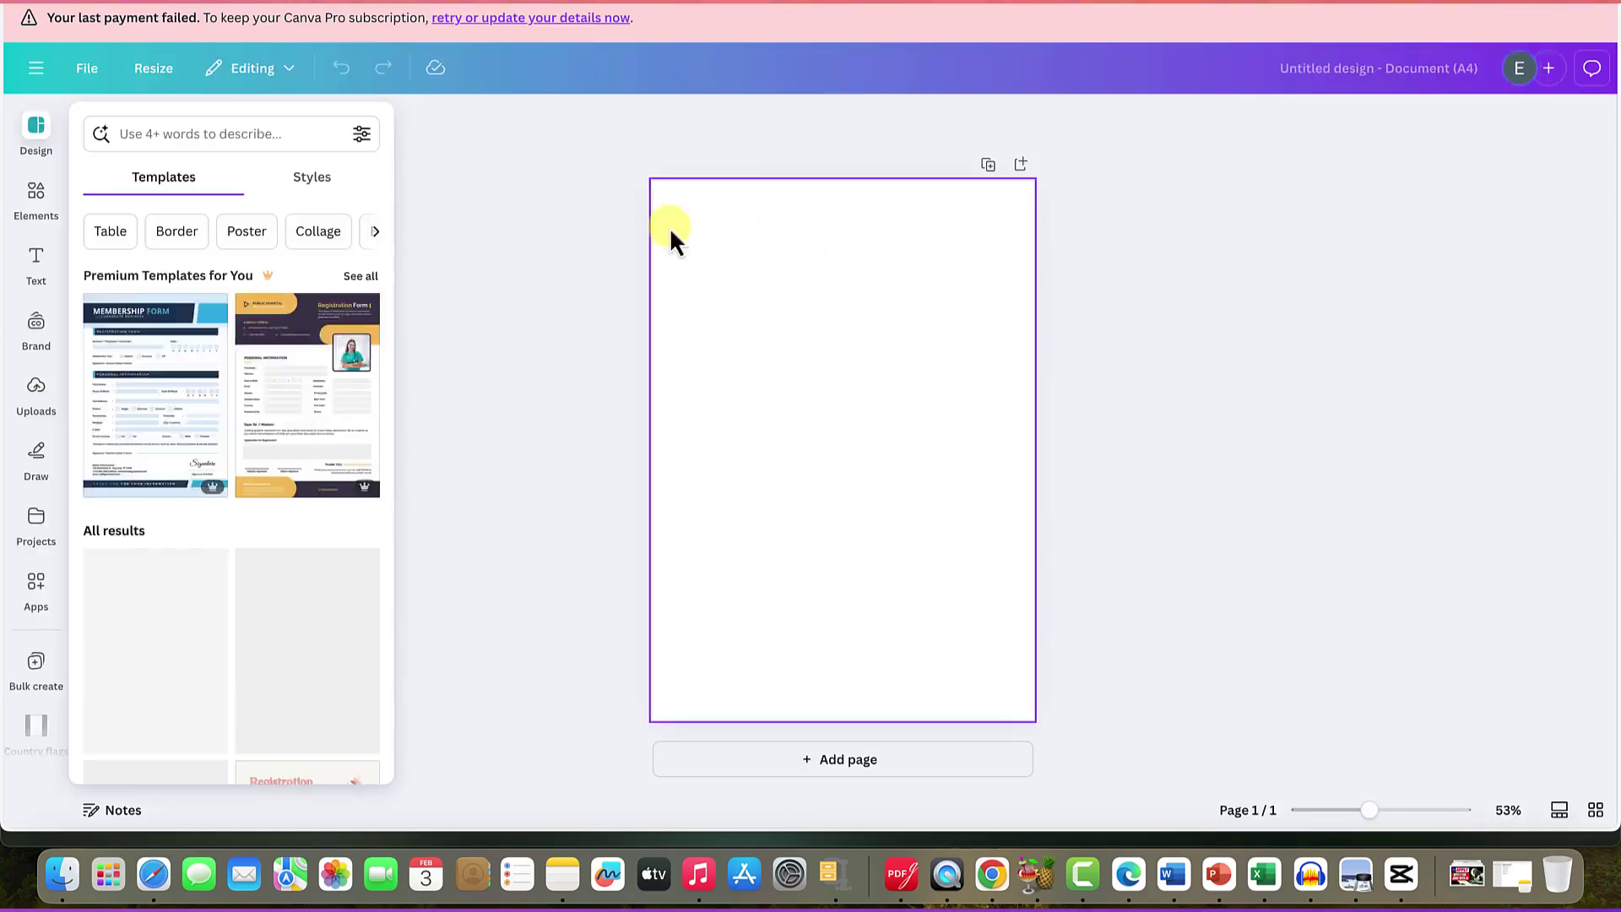
Search templates for 'forms' and apply the gold Membership form template.
click(152, 133)
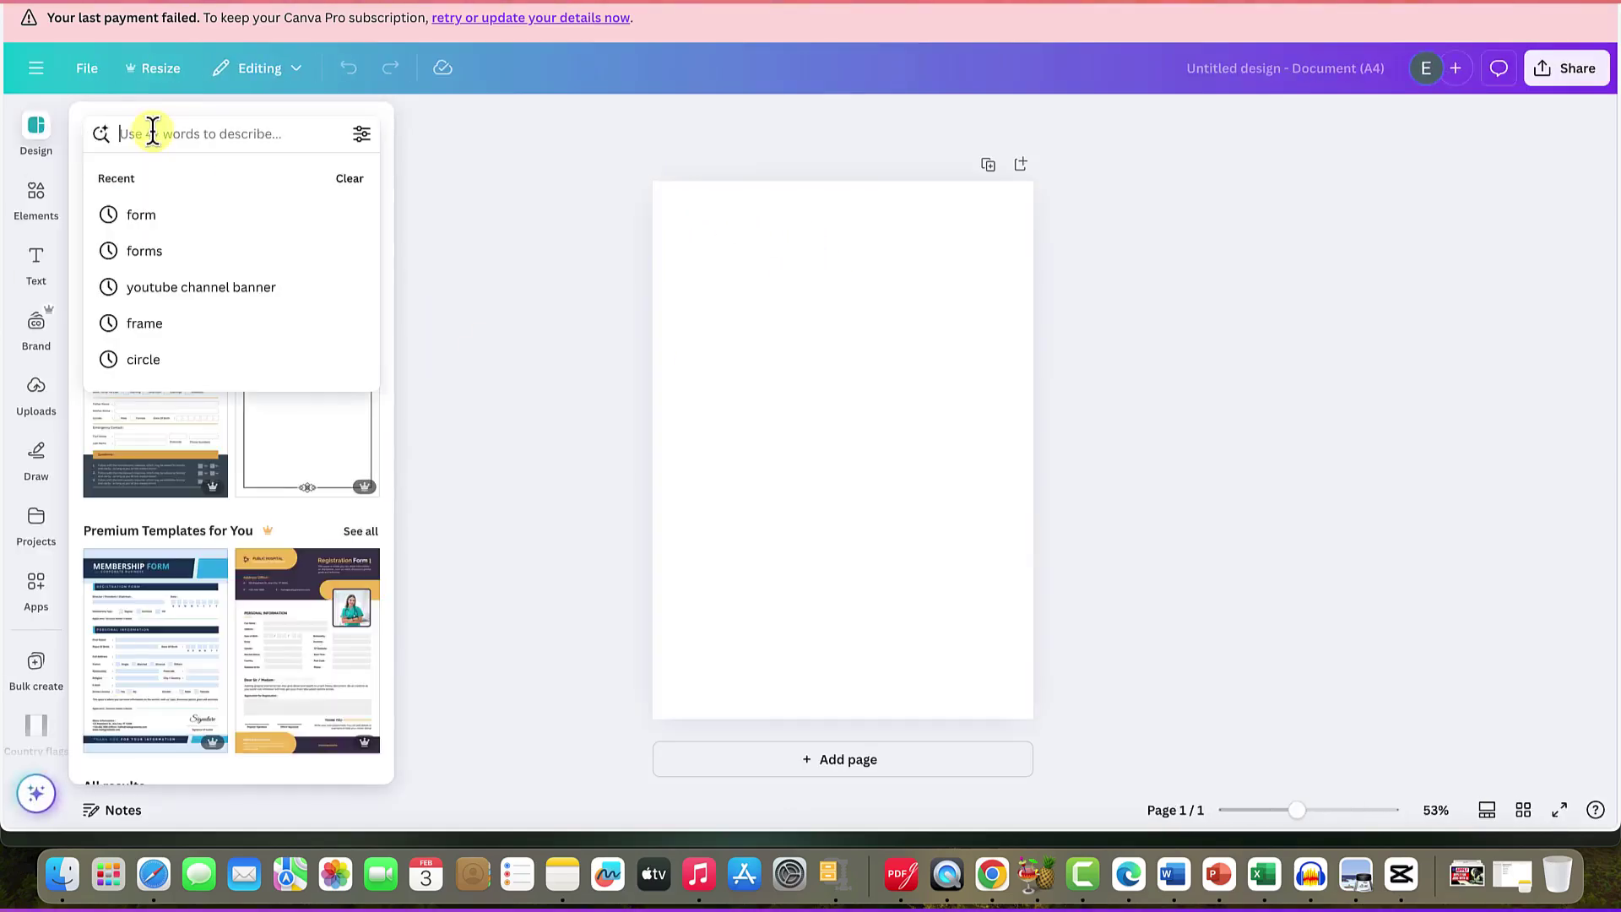
text(forms)
key(Return)
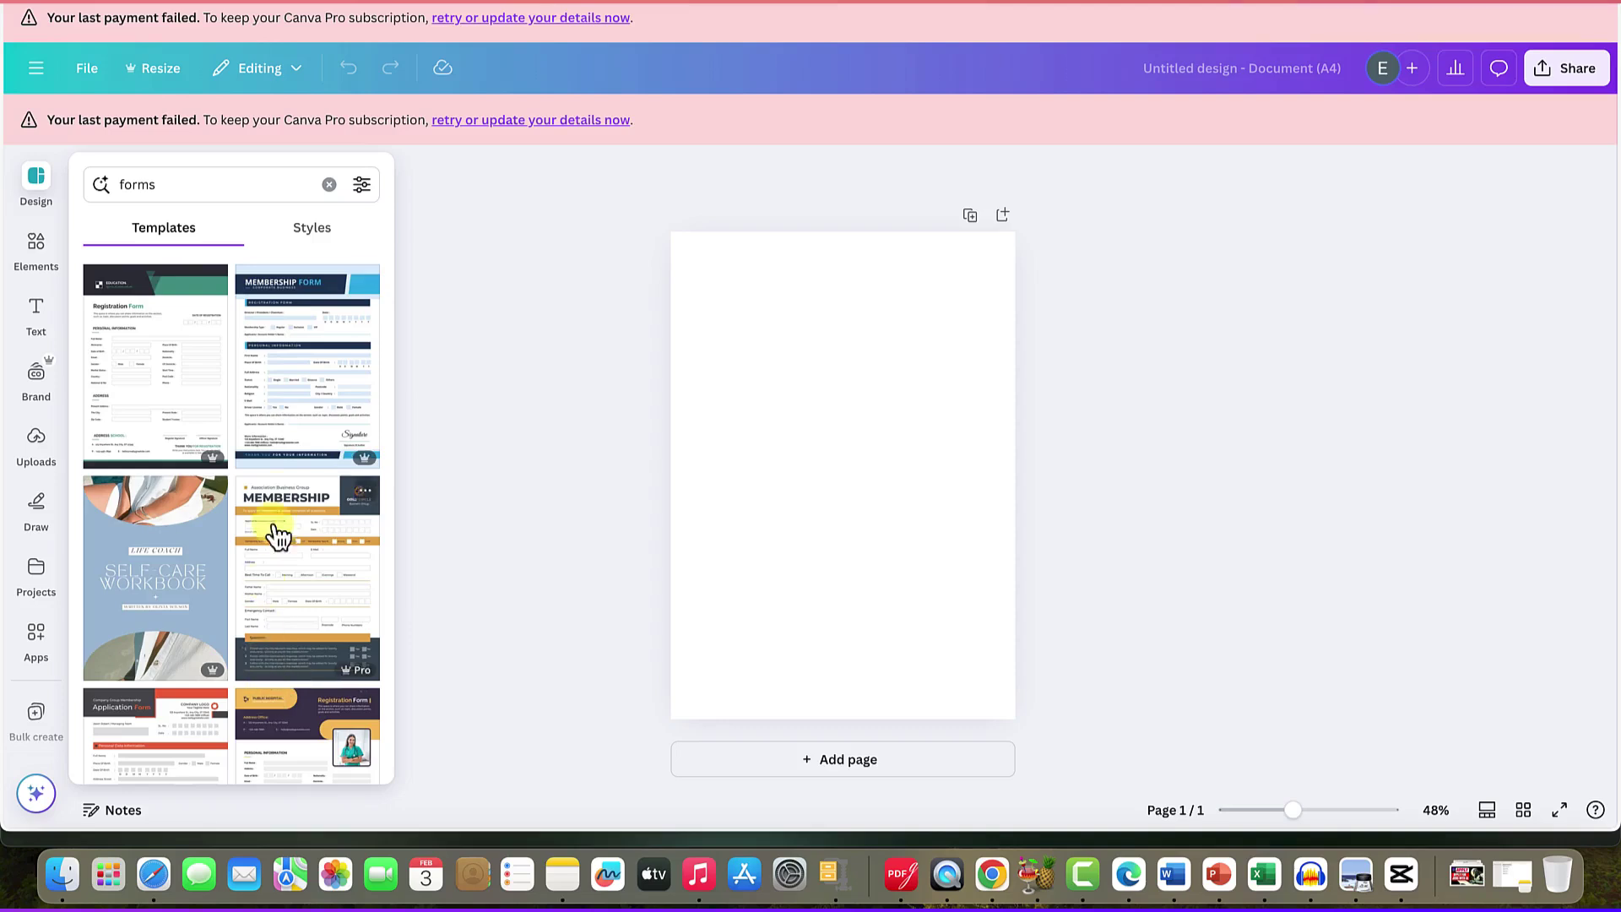
click(301, 579)
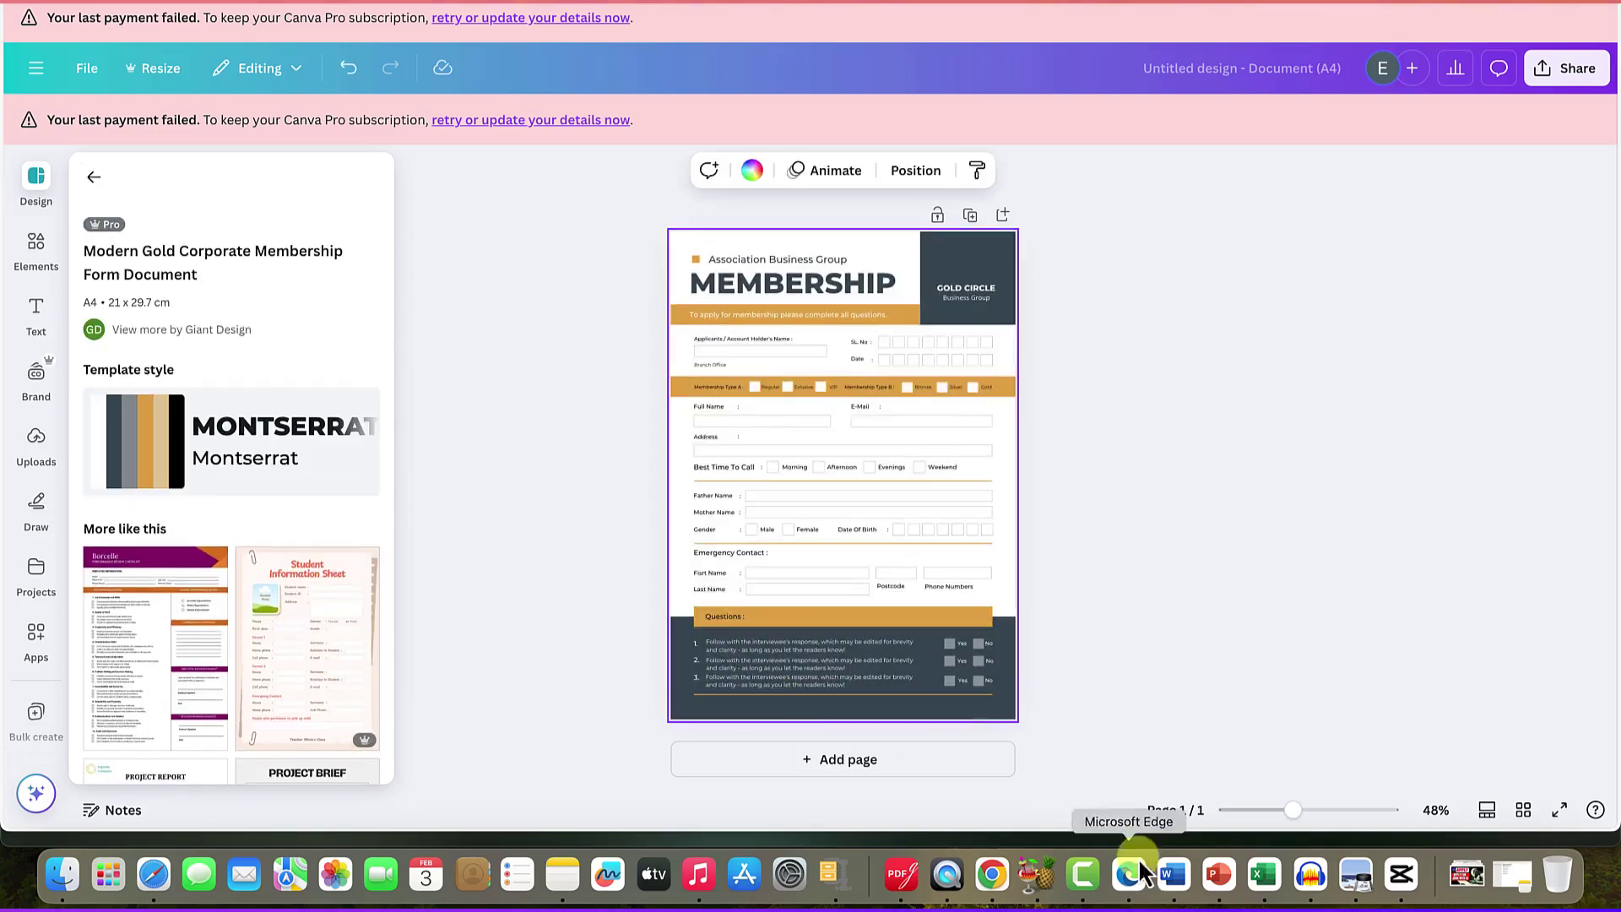
Zoom in on the gold membership form and scroll through its sections.
drag(1292, 809, 1327, 812)
scroll(959, 469, up, 5)
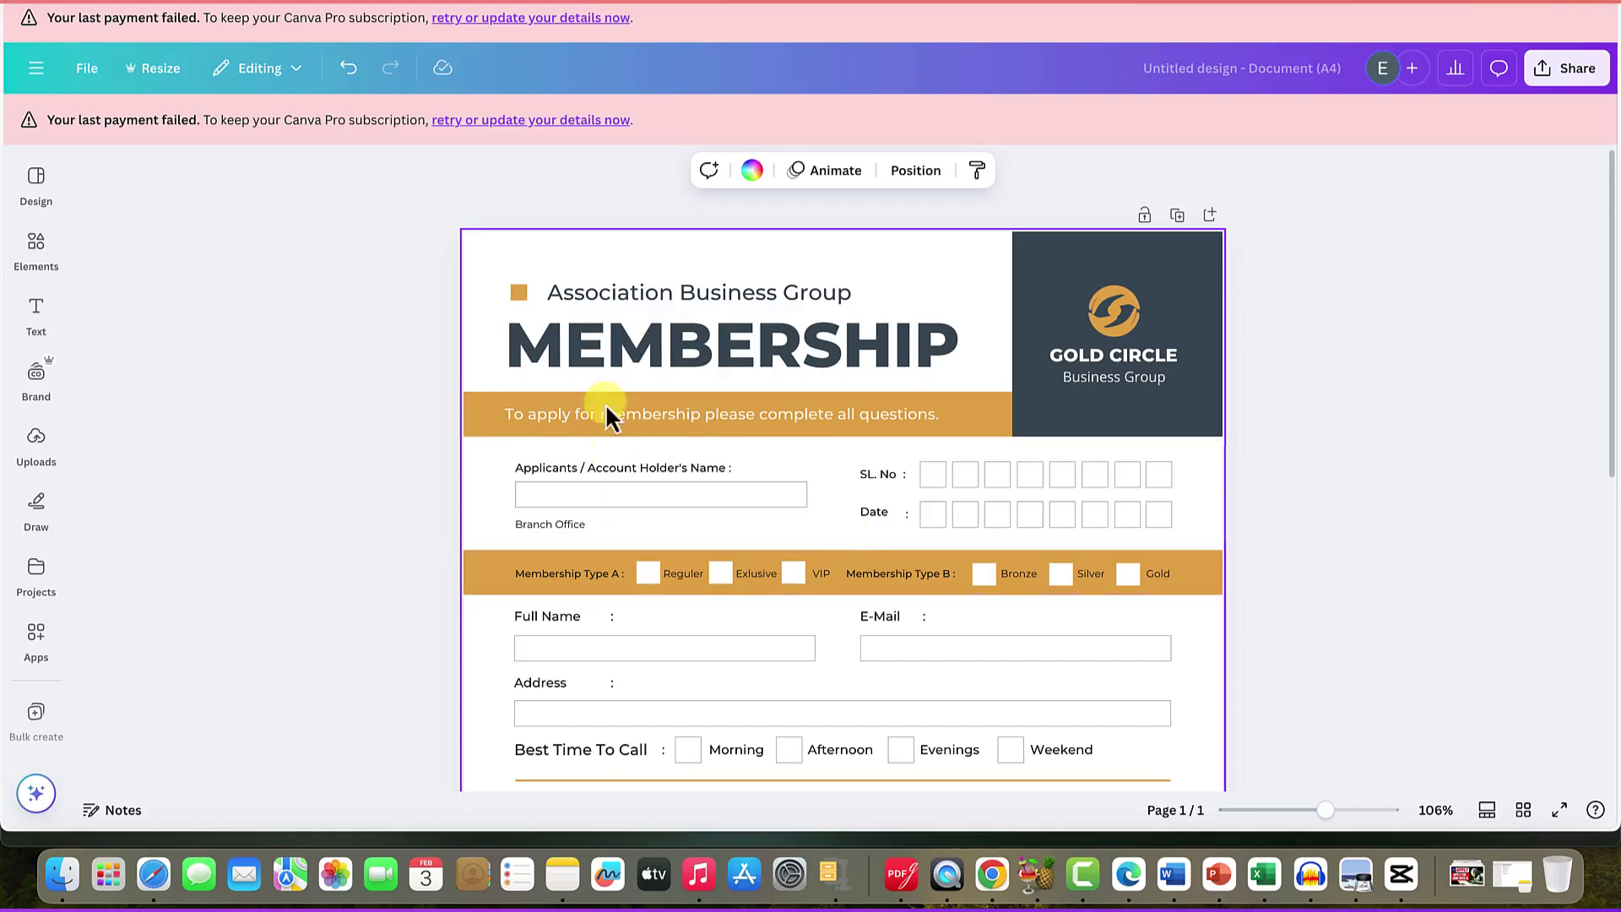
scroll(736, 559, down, 5)
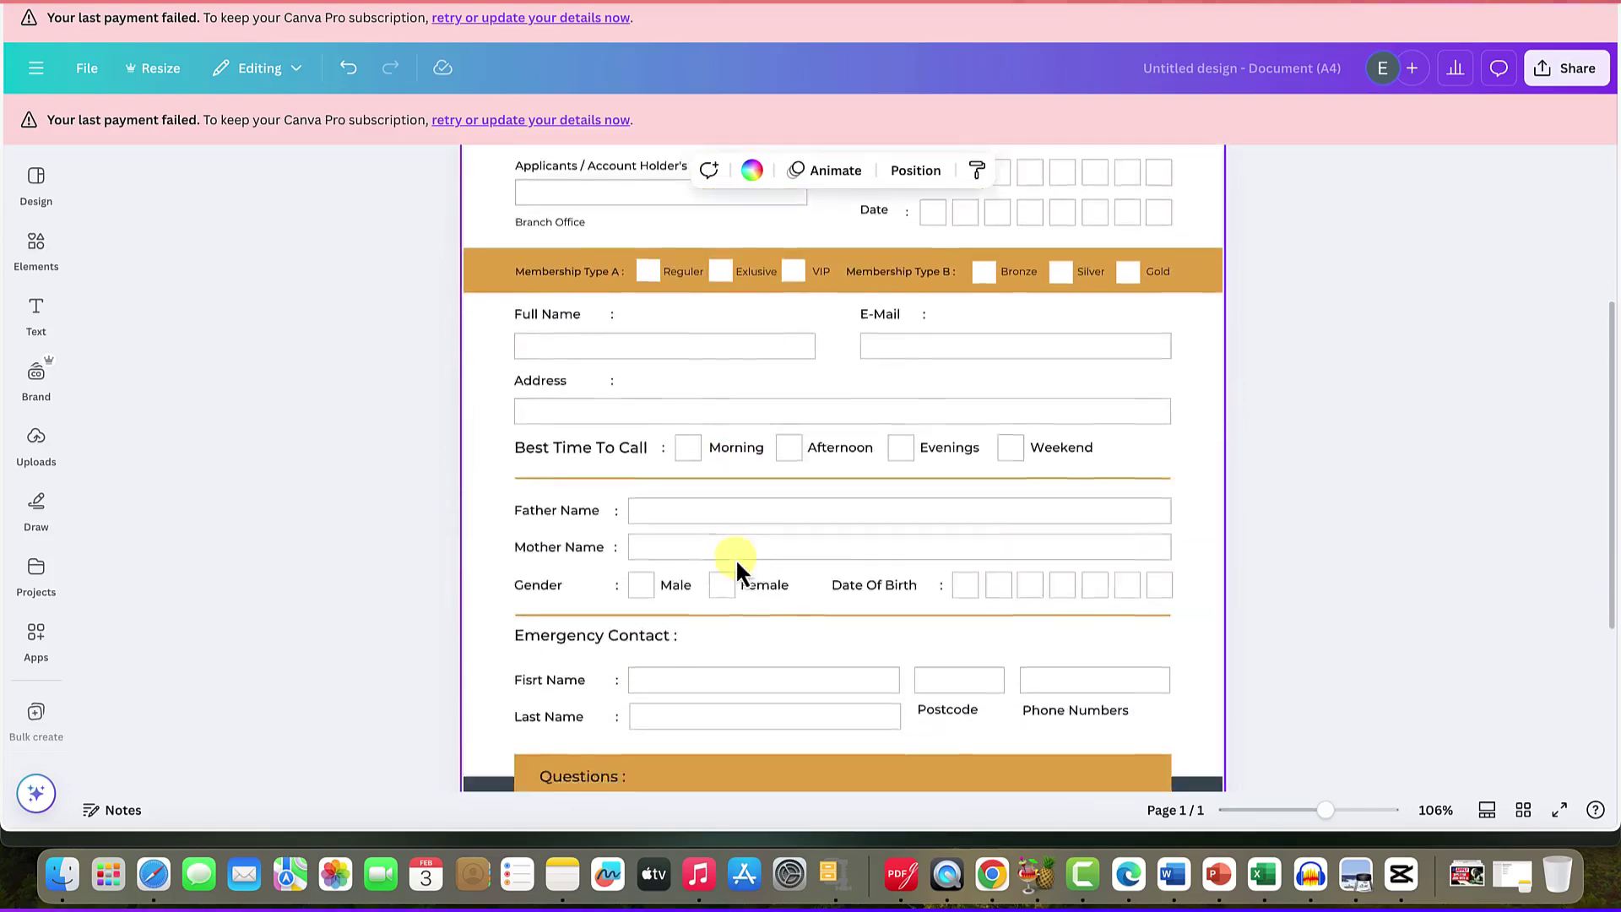
scroll(736, 559, down, 4)
scroll(736, 559, up, 8)
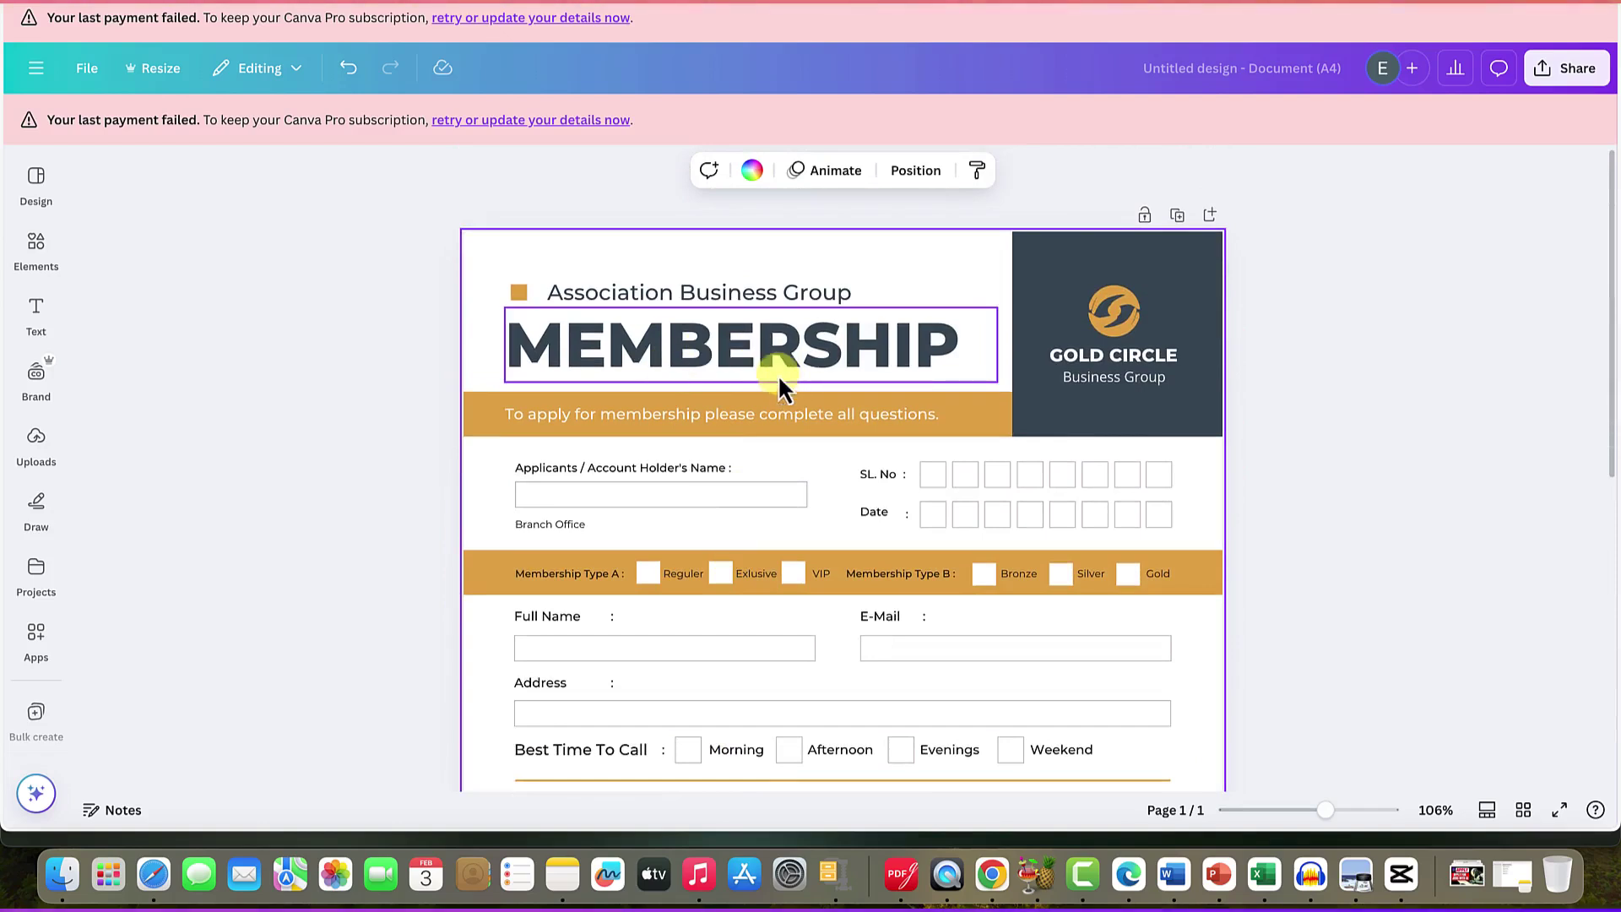
Replace 'Association Business Group' with 'Toastmasters club', widening the box to fit one line.
double_click(762, 344)
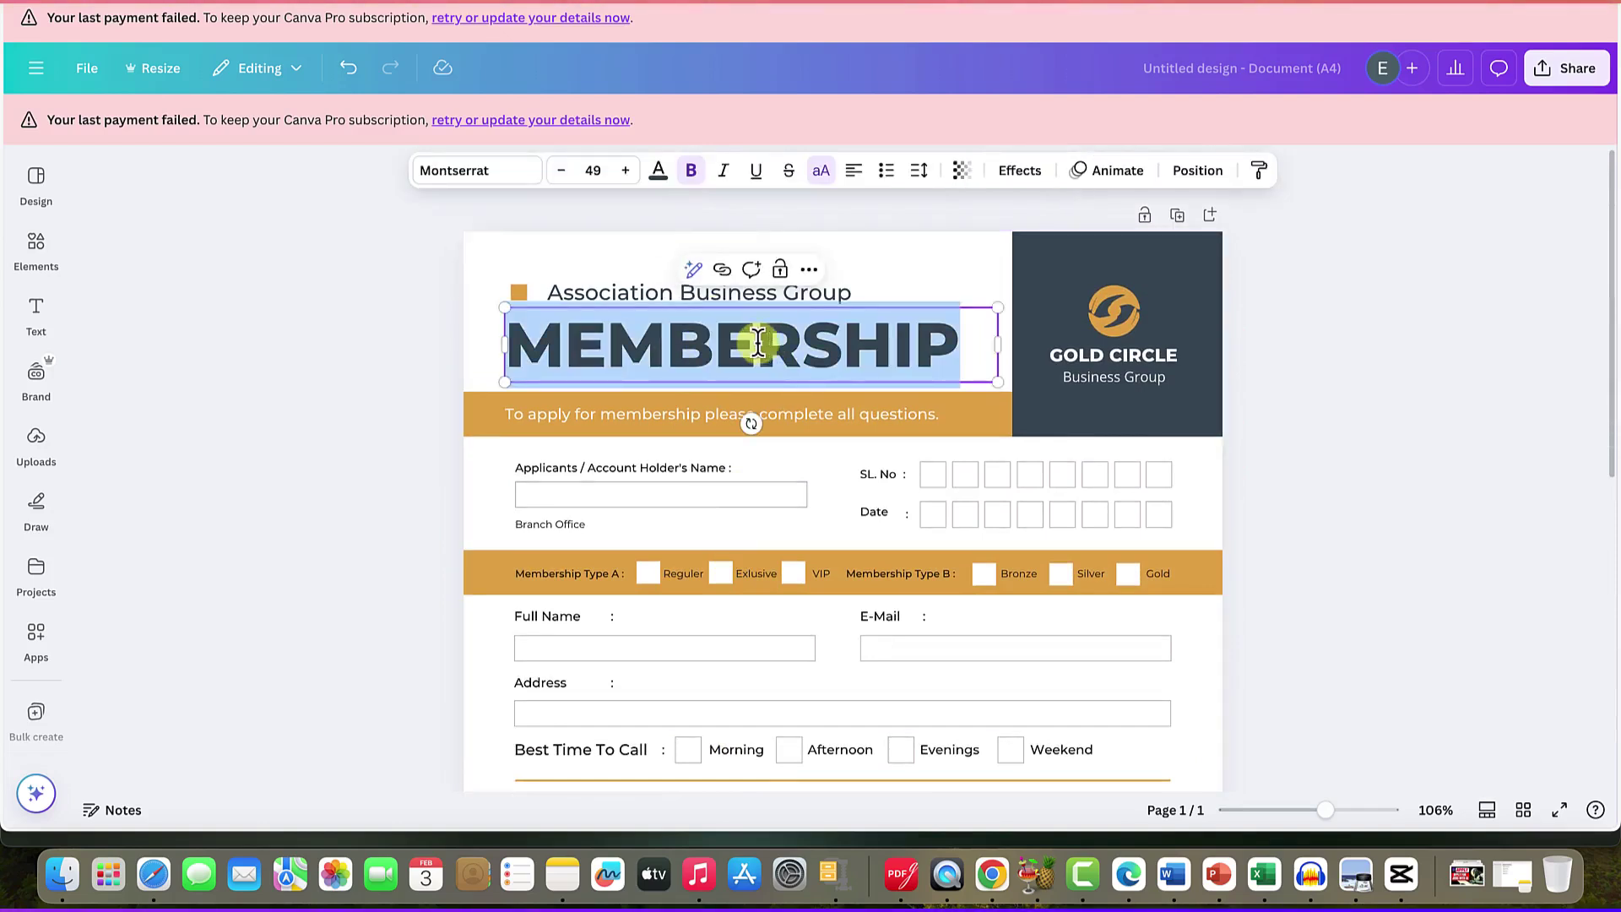
double_click(686, 290)
text(Toastmaste)
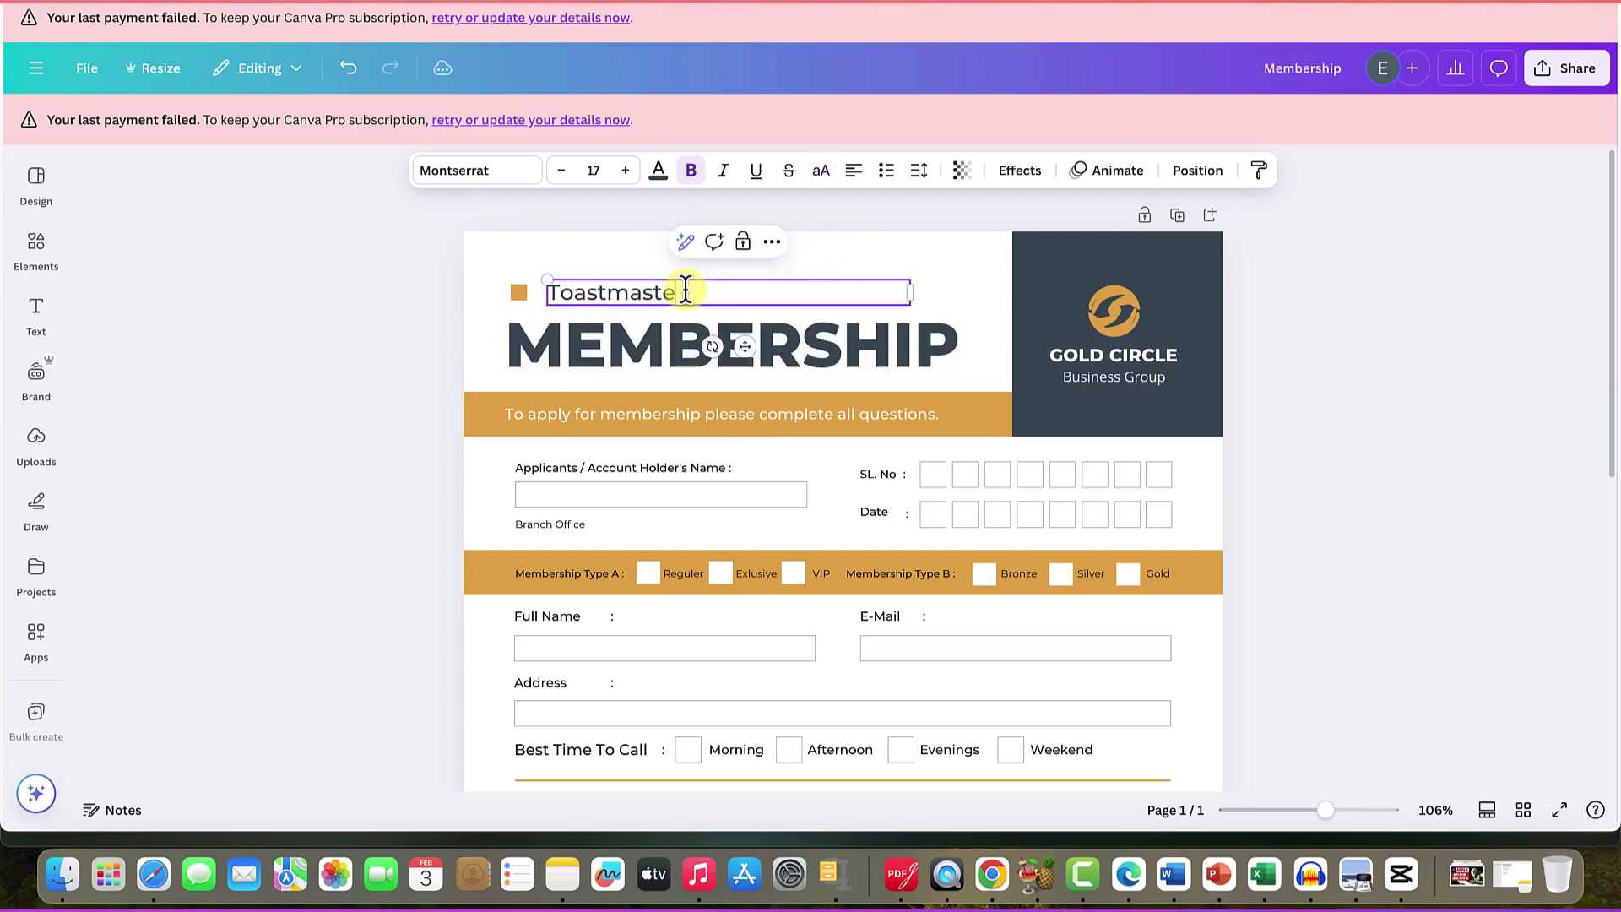
text(rs)
key(Return)
text(club)
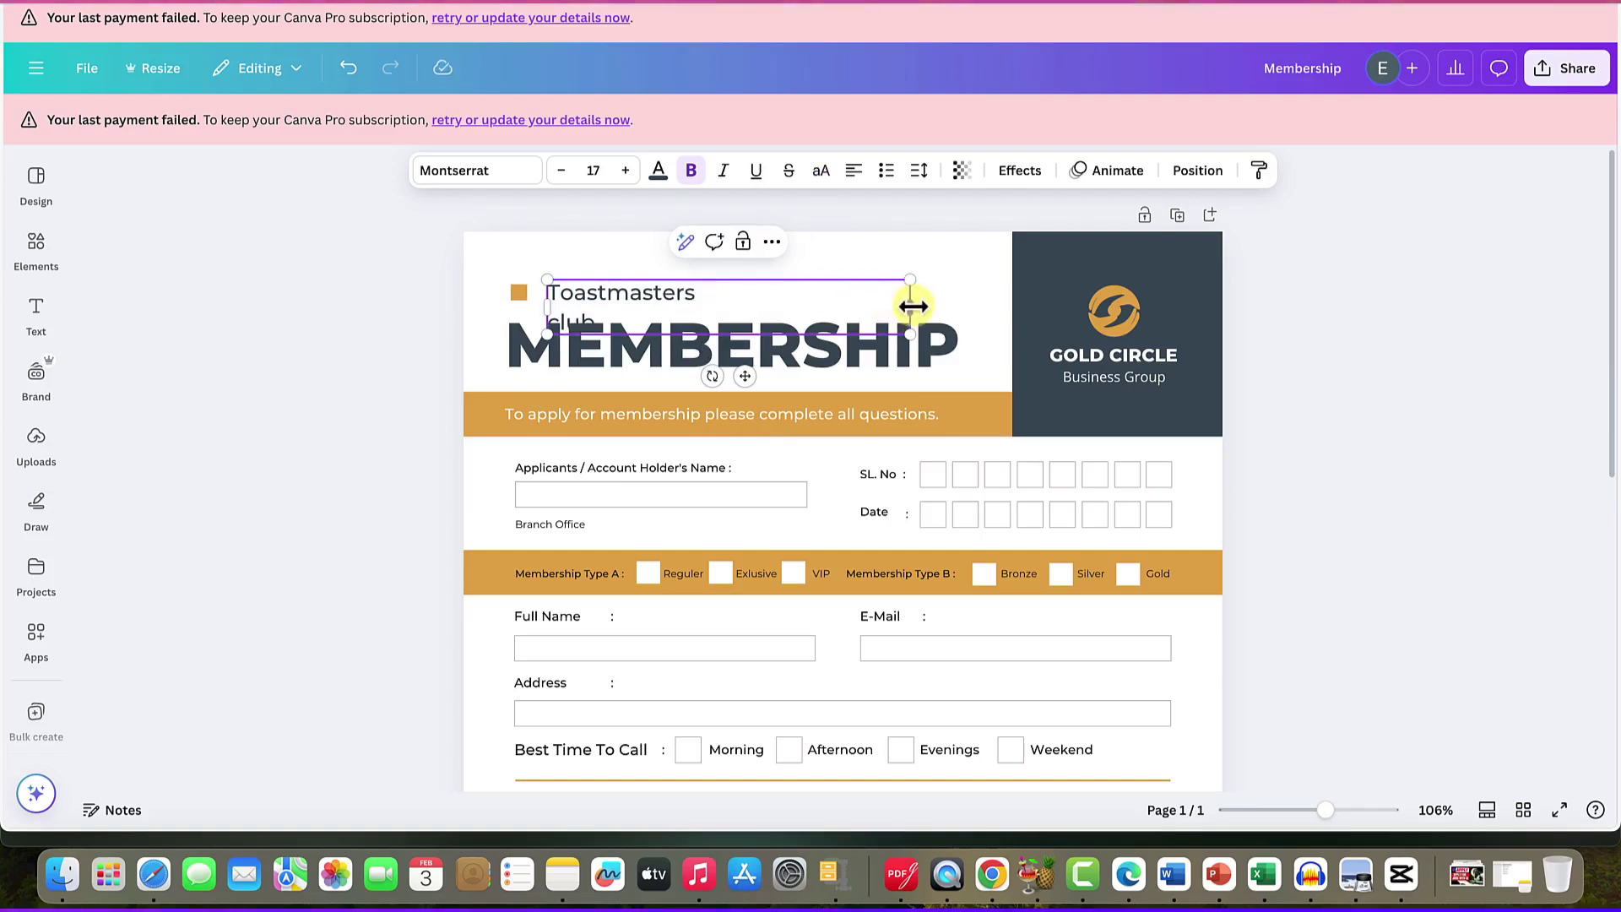
drag(911, 306, 1017, 321)
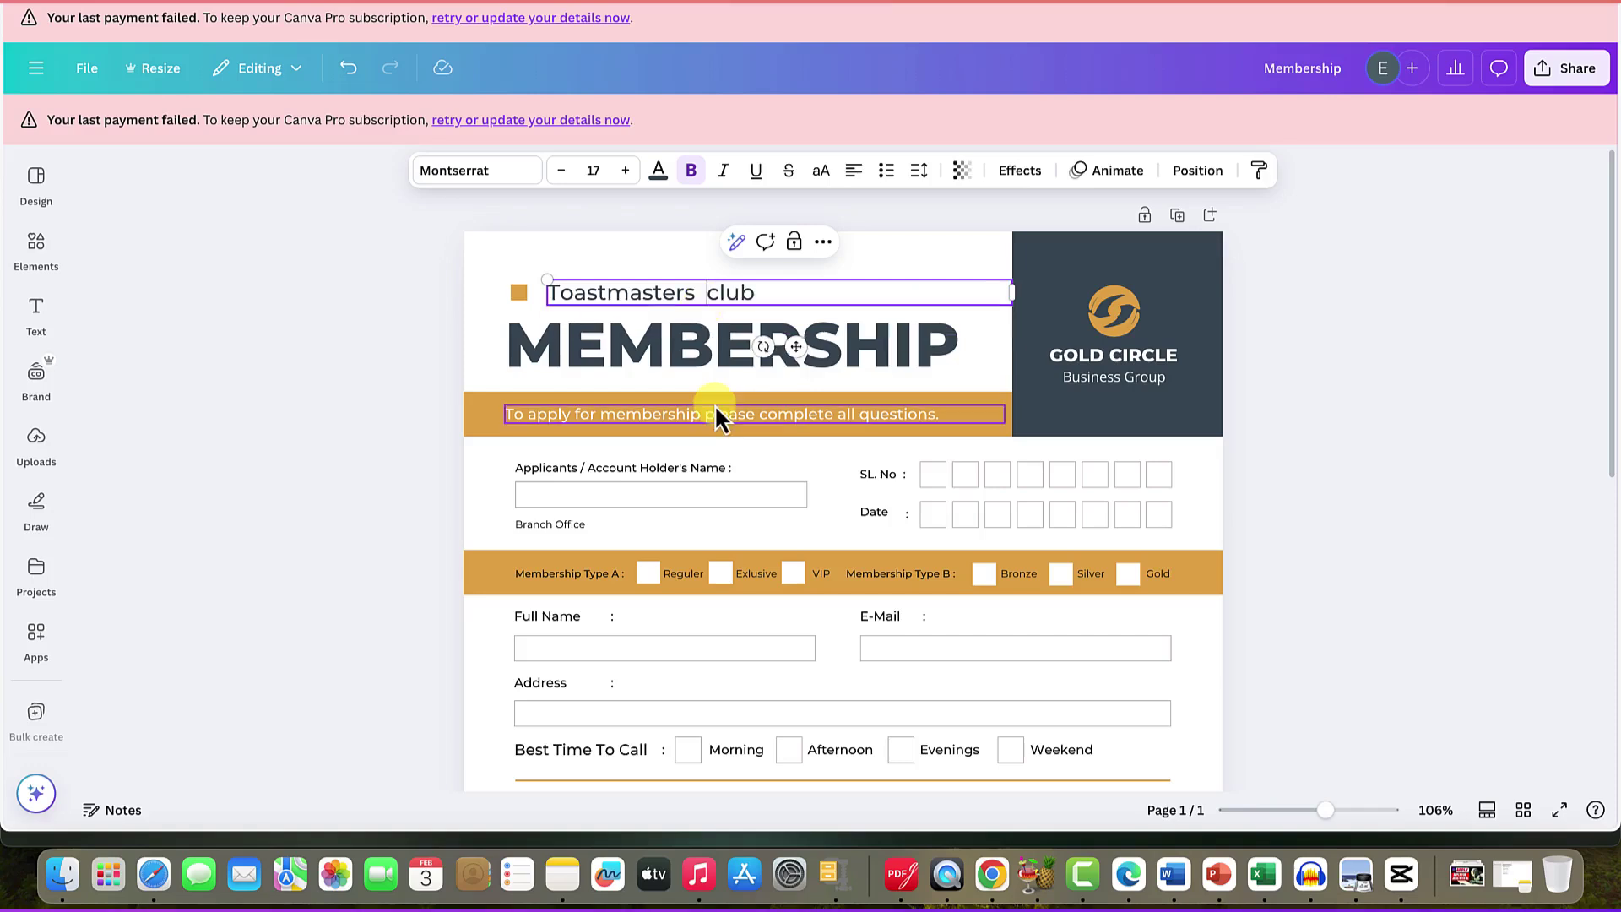
click(942, 631)
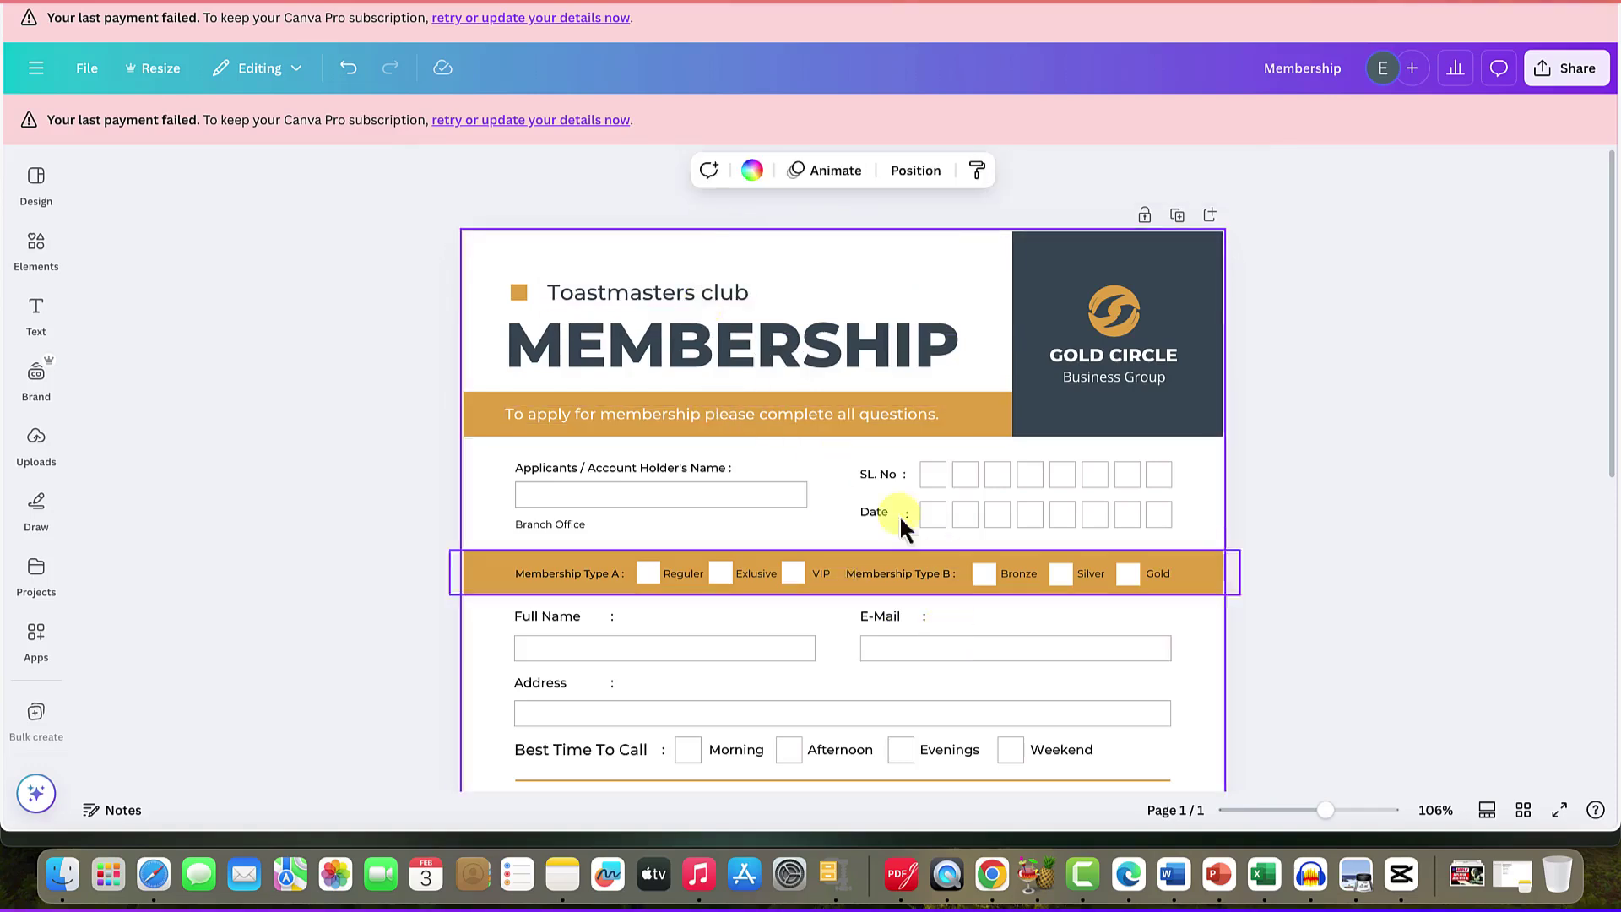
click(813, 356)
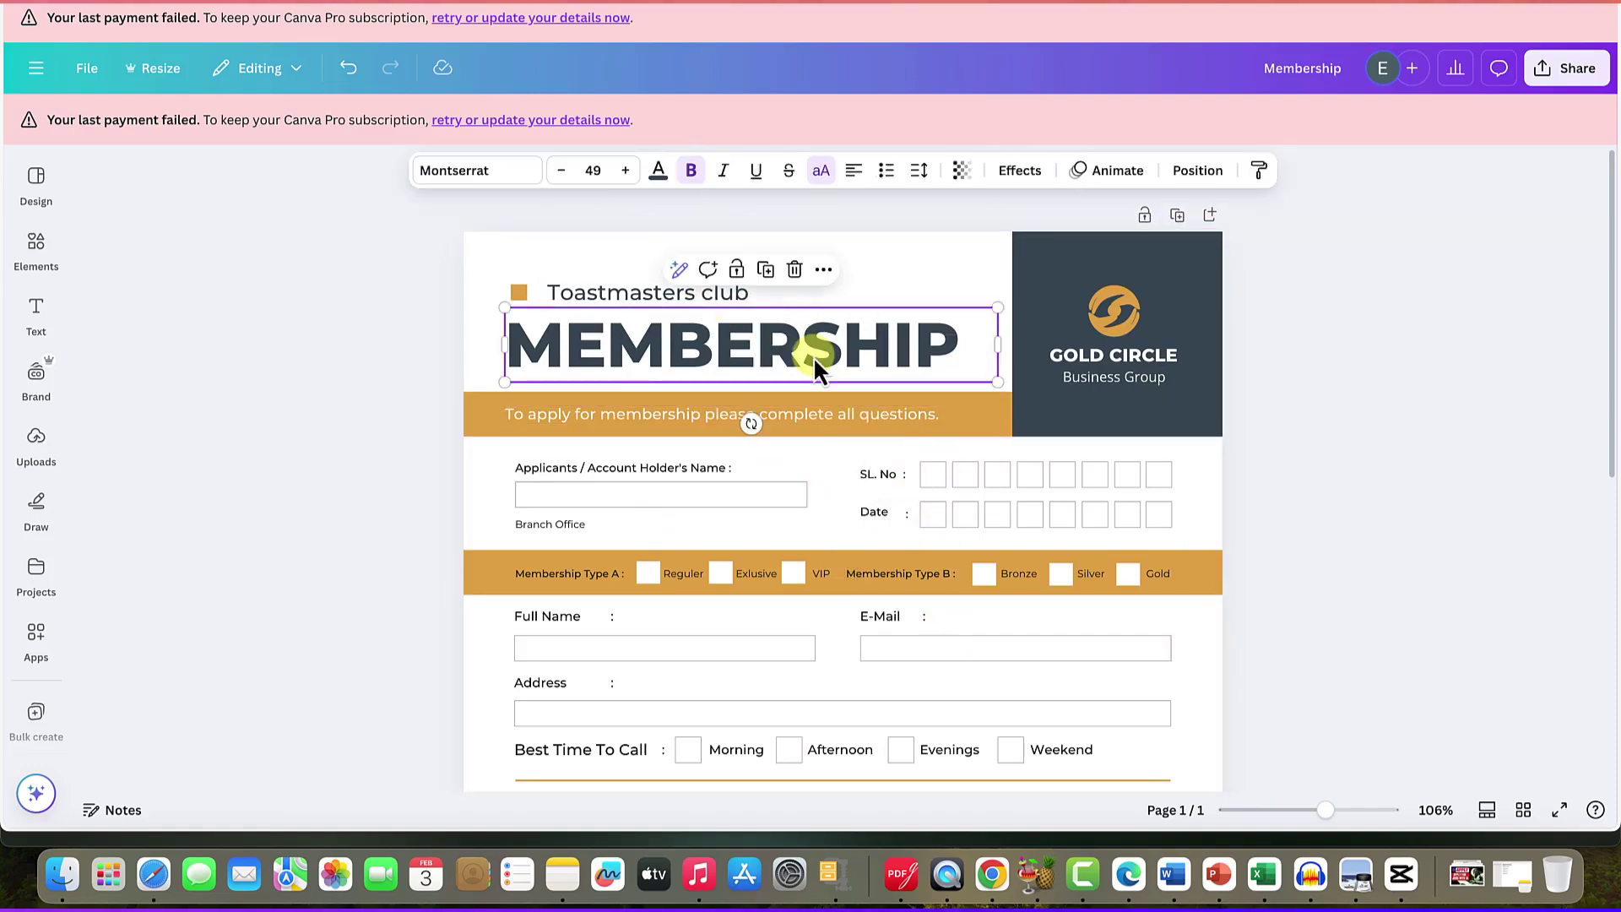
Change the MEMBERSHIP title's text colour to dark blue.
click(659, 173)
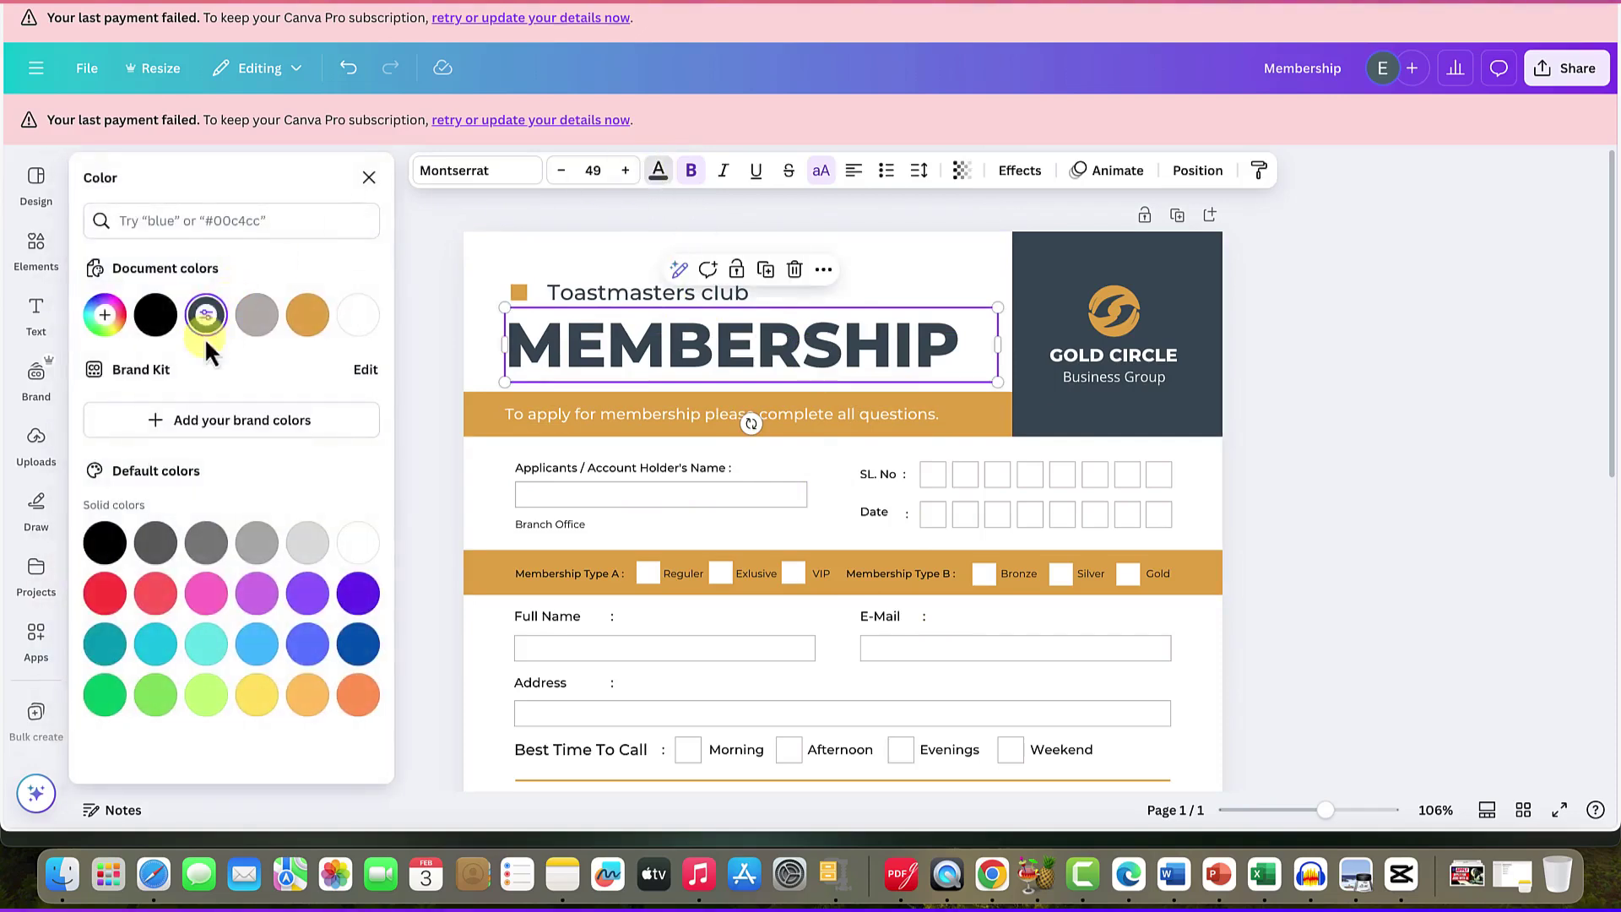
click(358, 644)
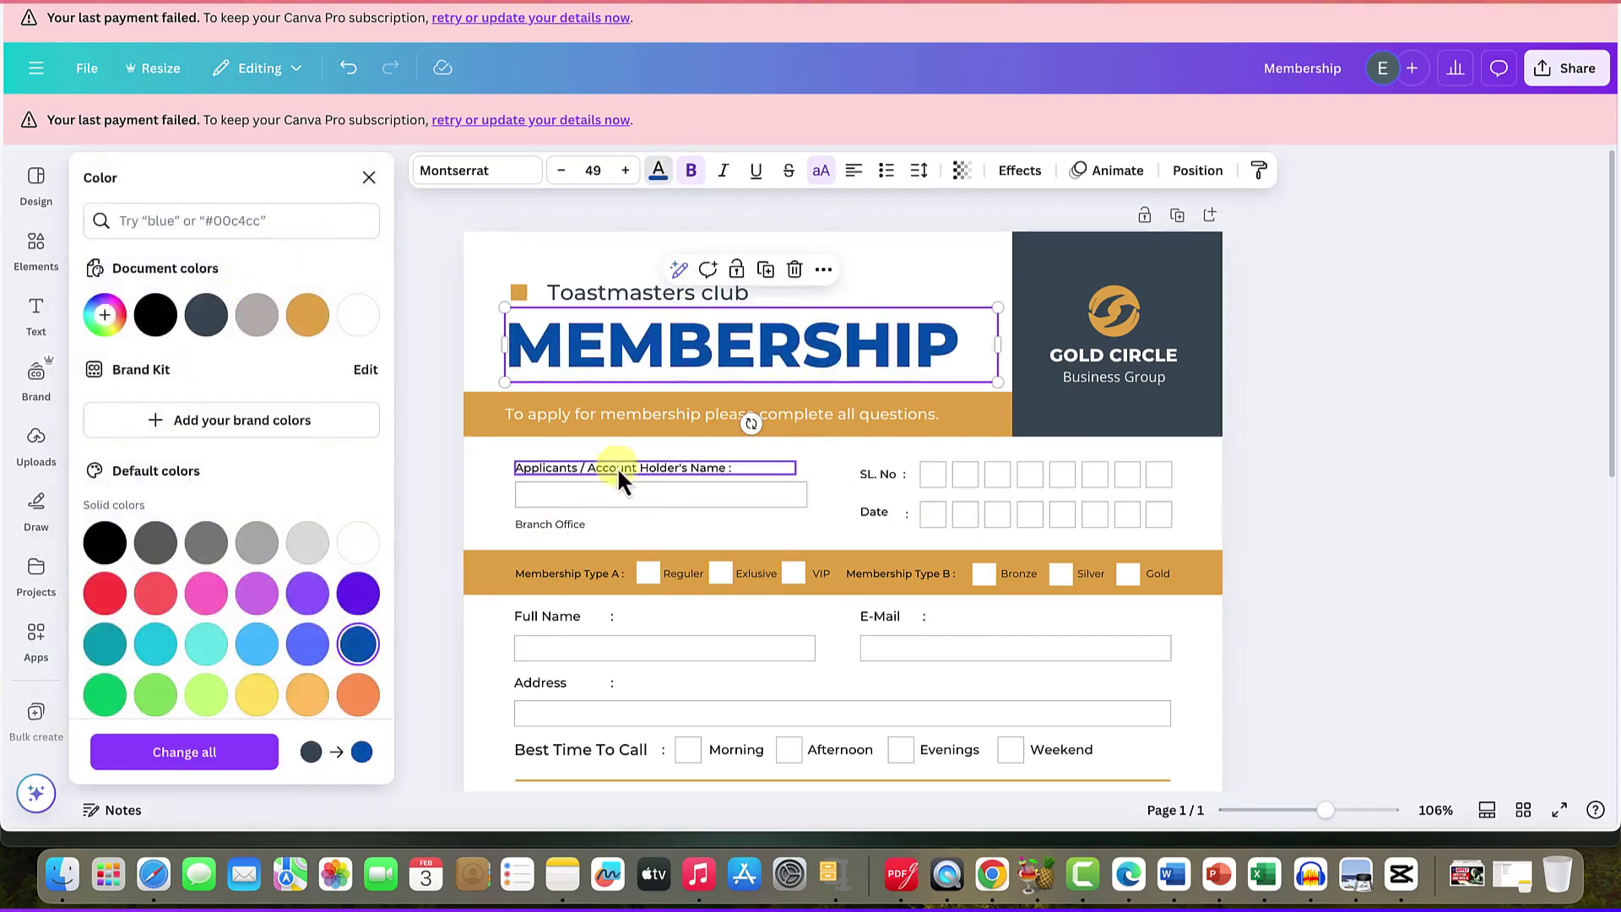
click(1157, 387)
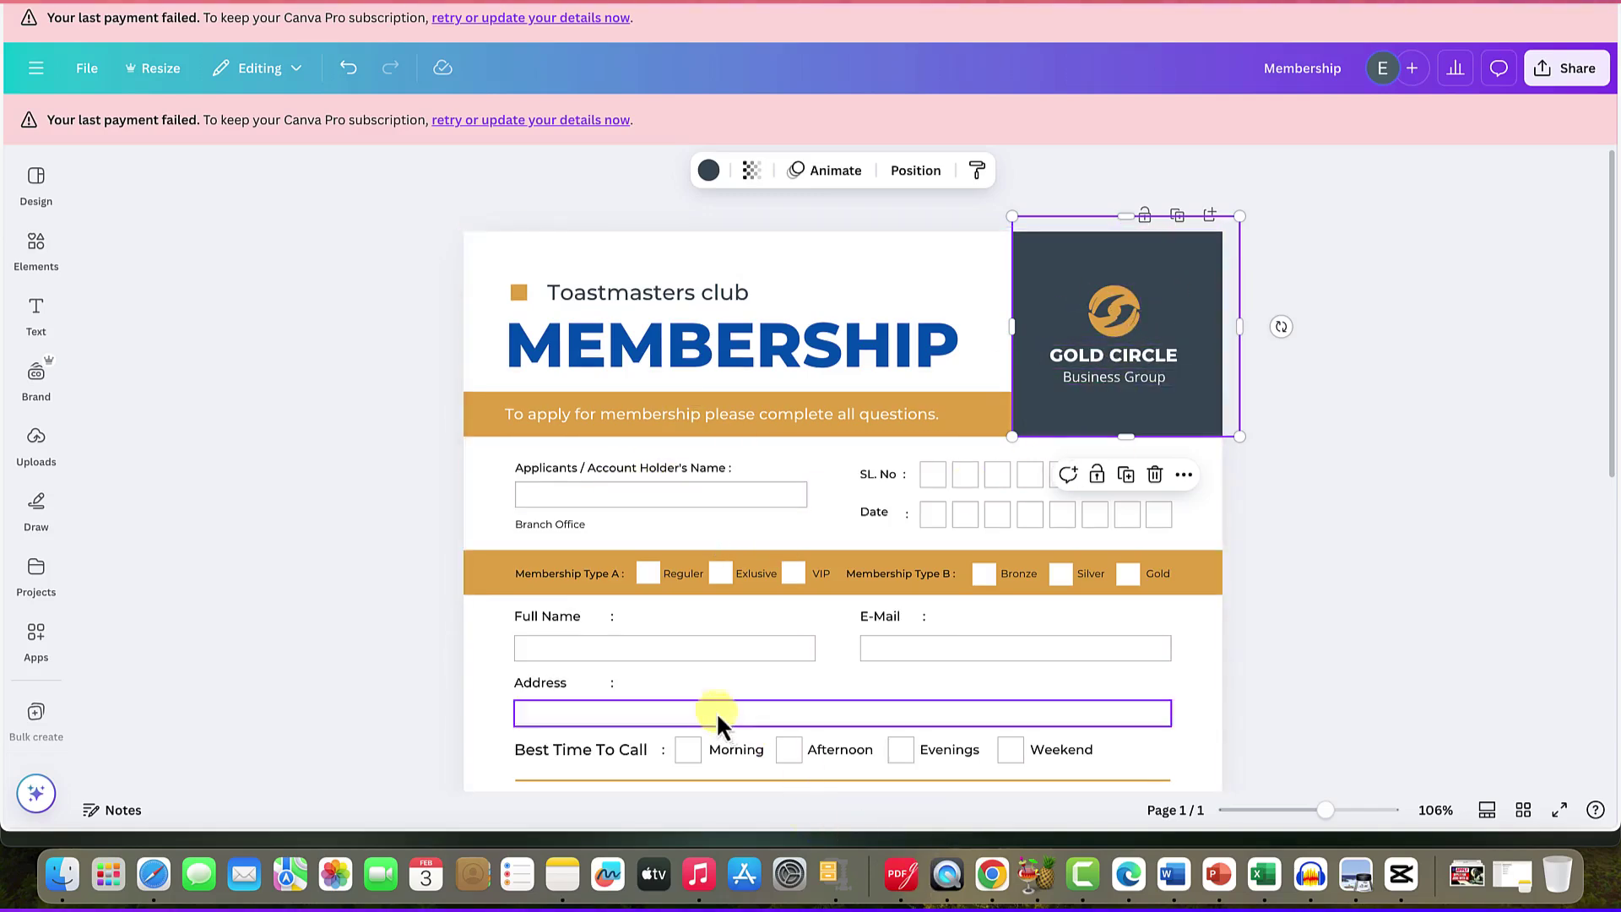
Review the Full Name, E-Mail, Address boxes and Morning, Evenings, Weekend checkboxes.
click(772, 655)
click(951, 655)
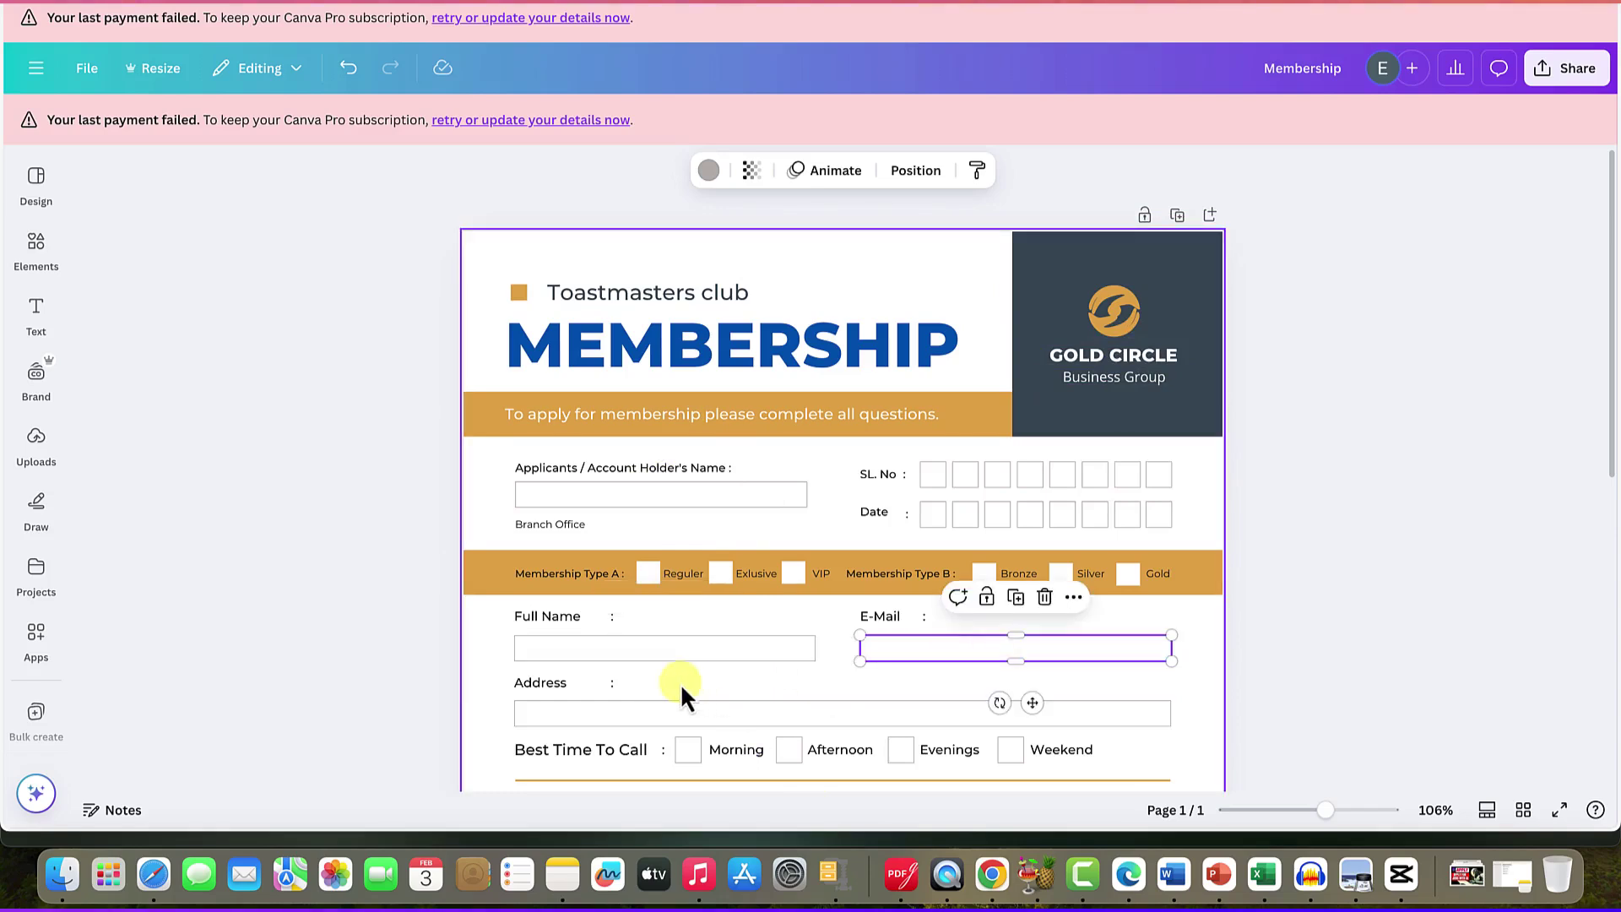
scroll(680, 682, down, 5)
click(640, 500)
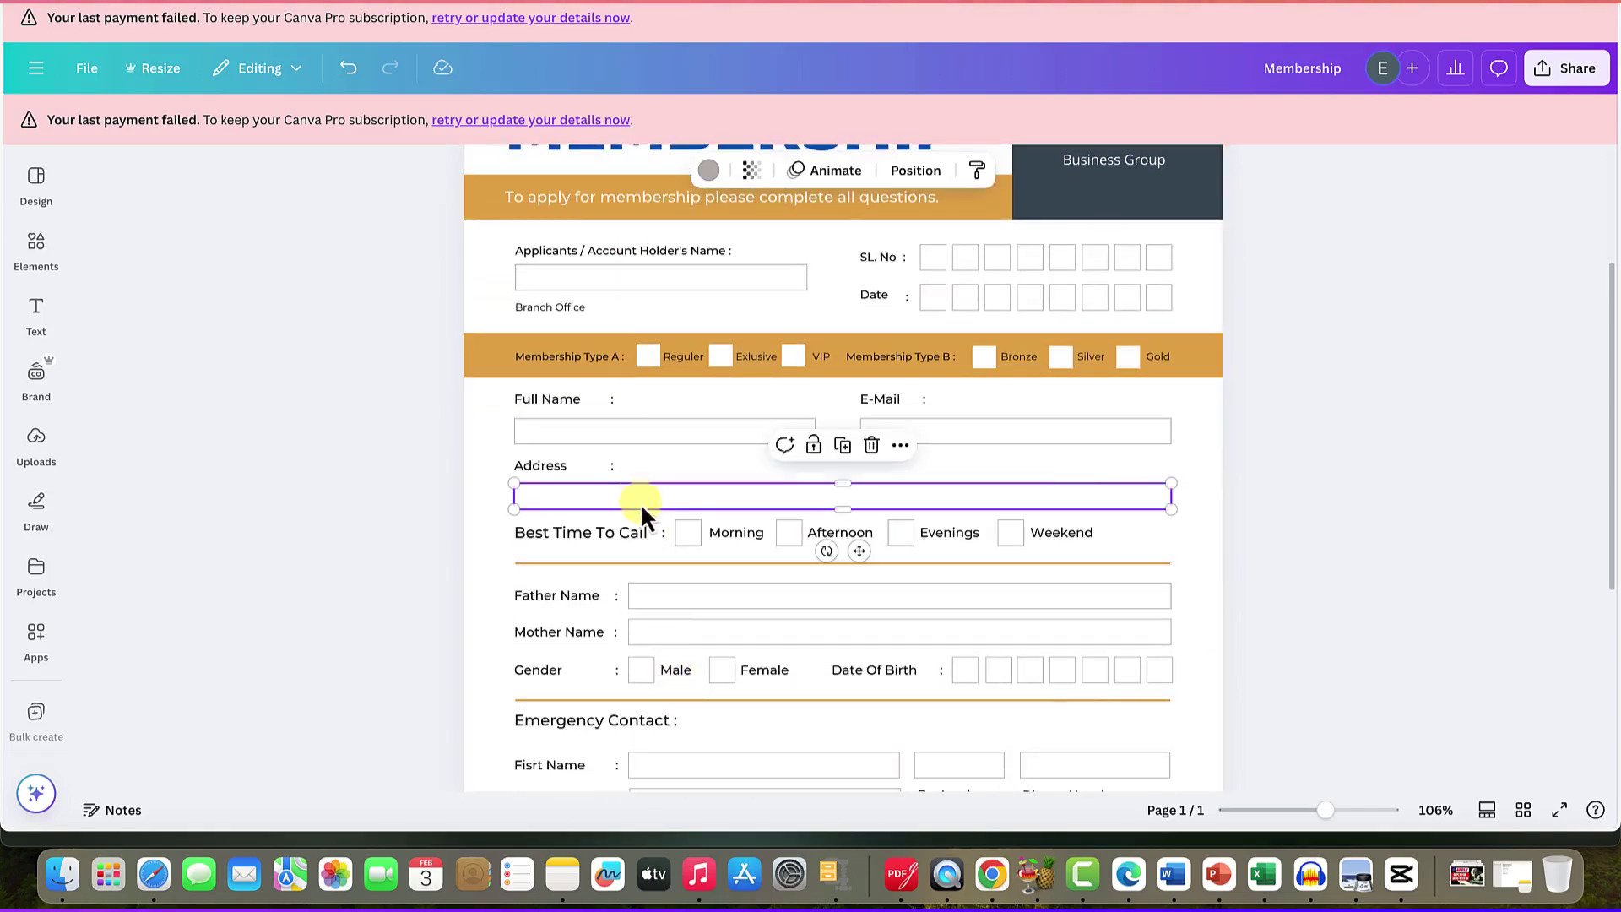
click(689, 532)
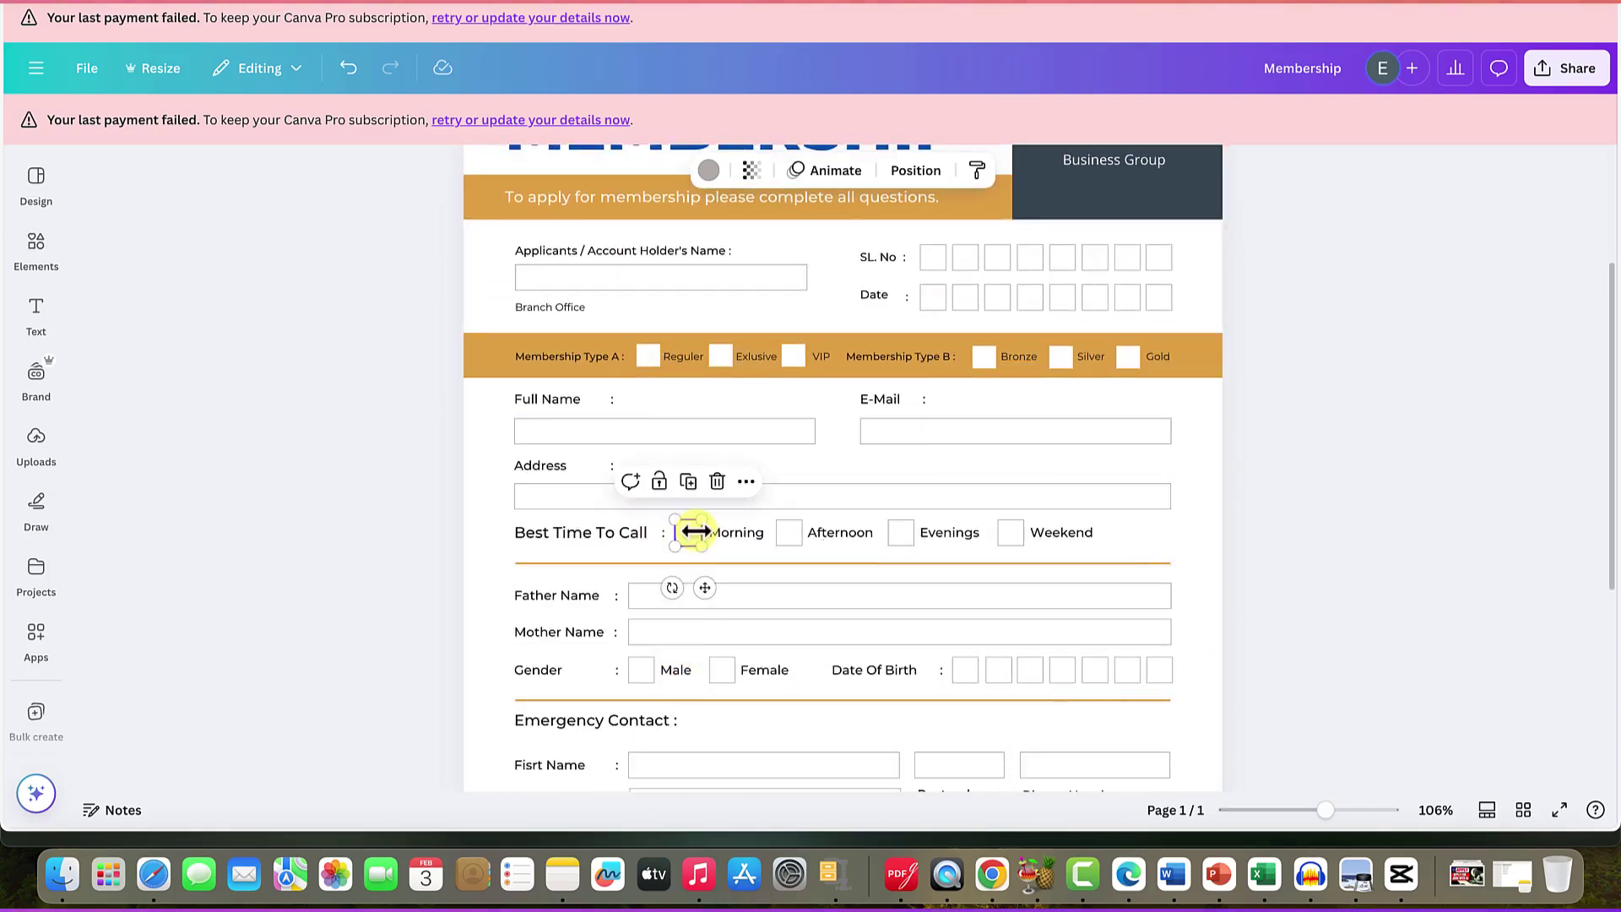
click(901, 531)
click(1023, 532)
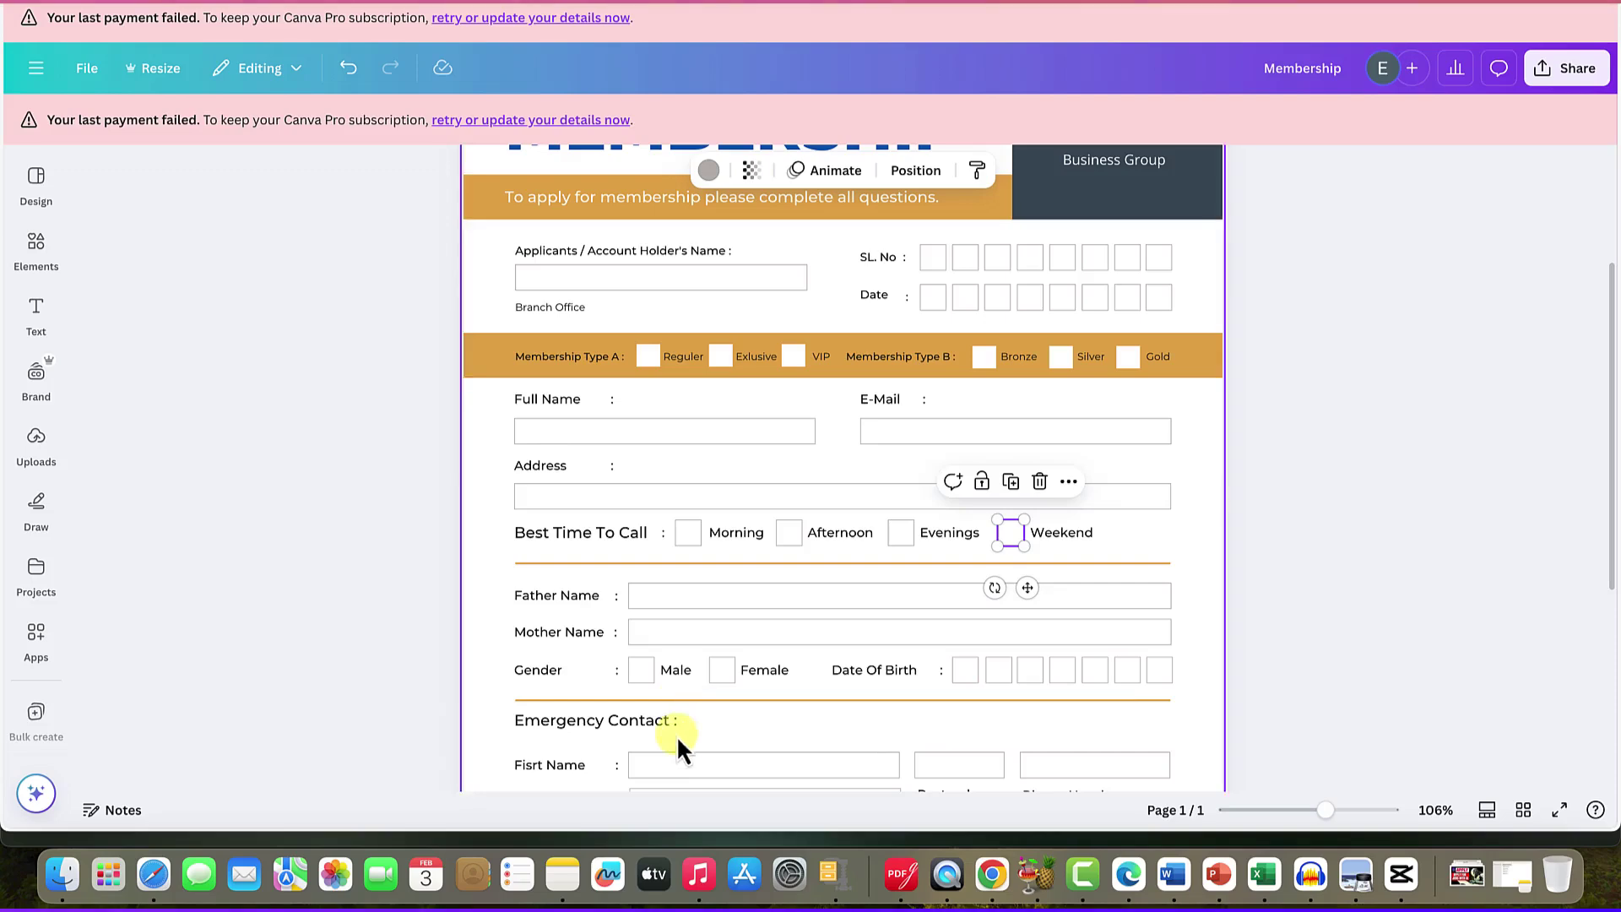
scroll(753, 263, up, 4)
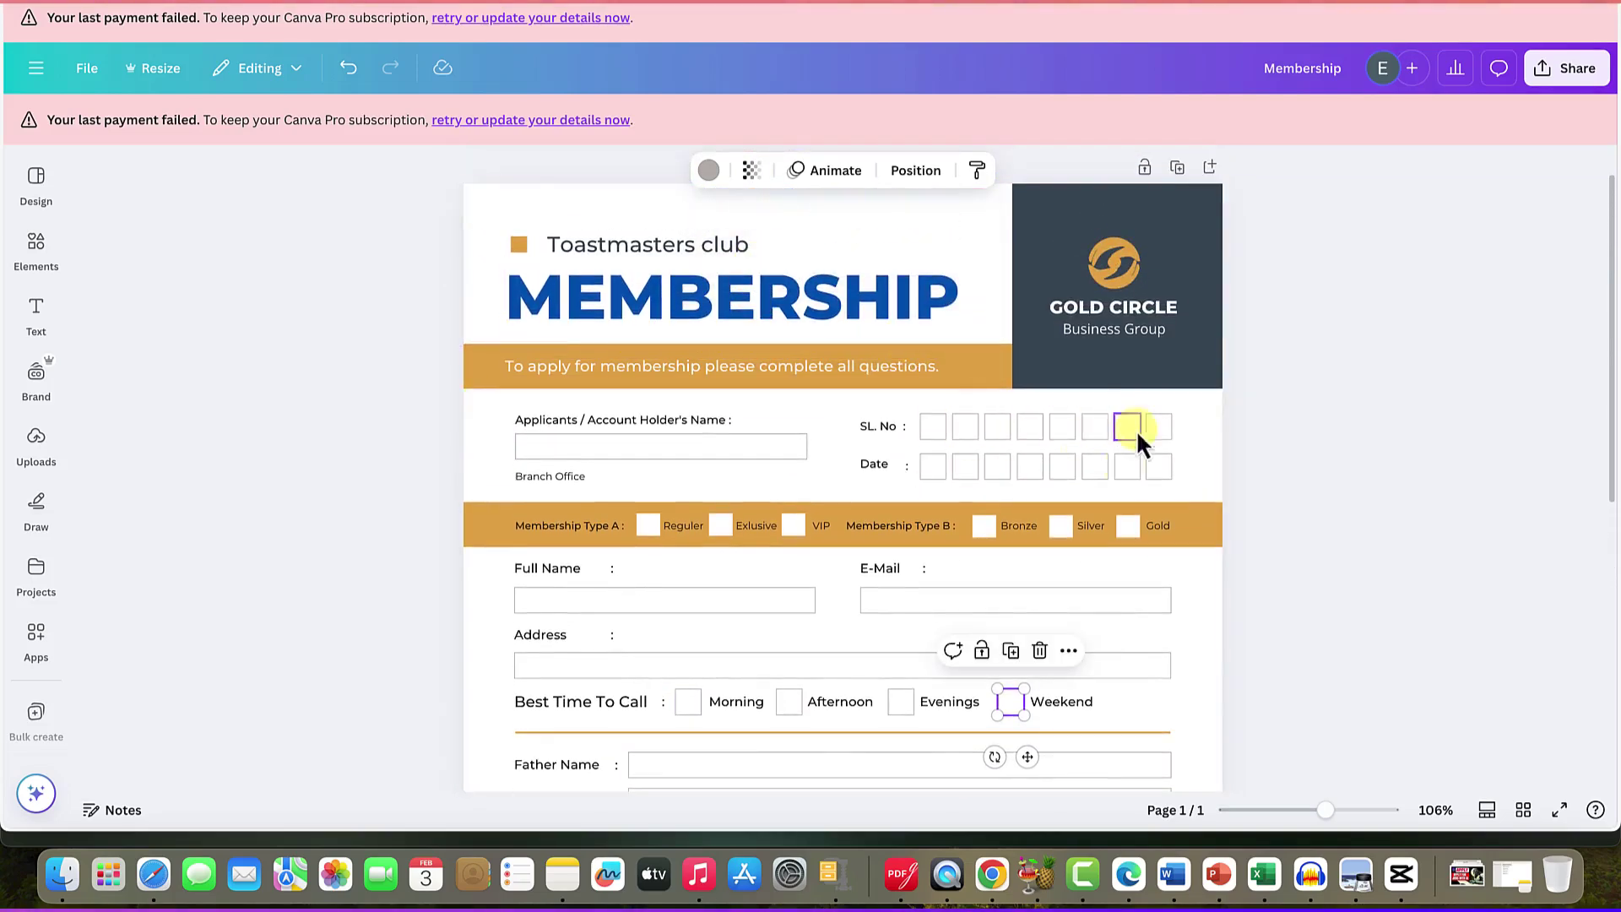
scroll(773, 586, down, 9)
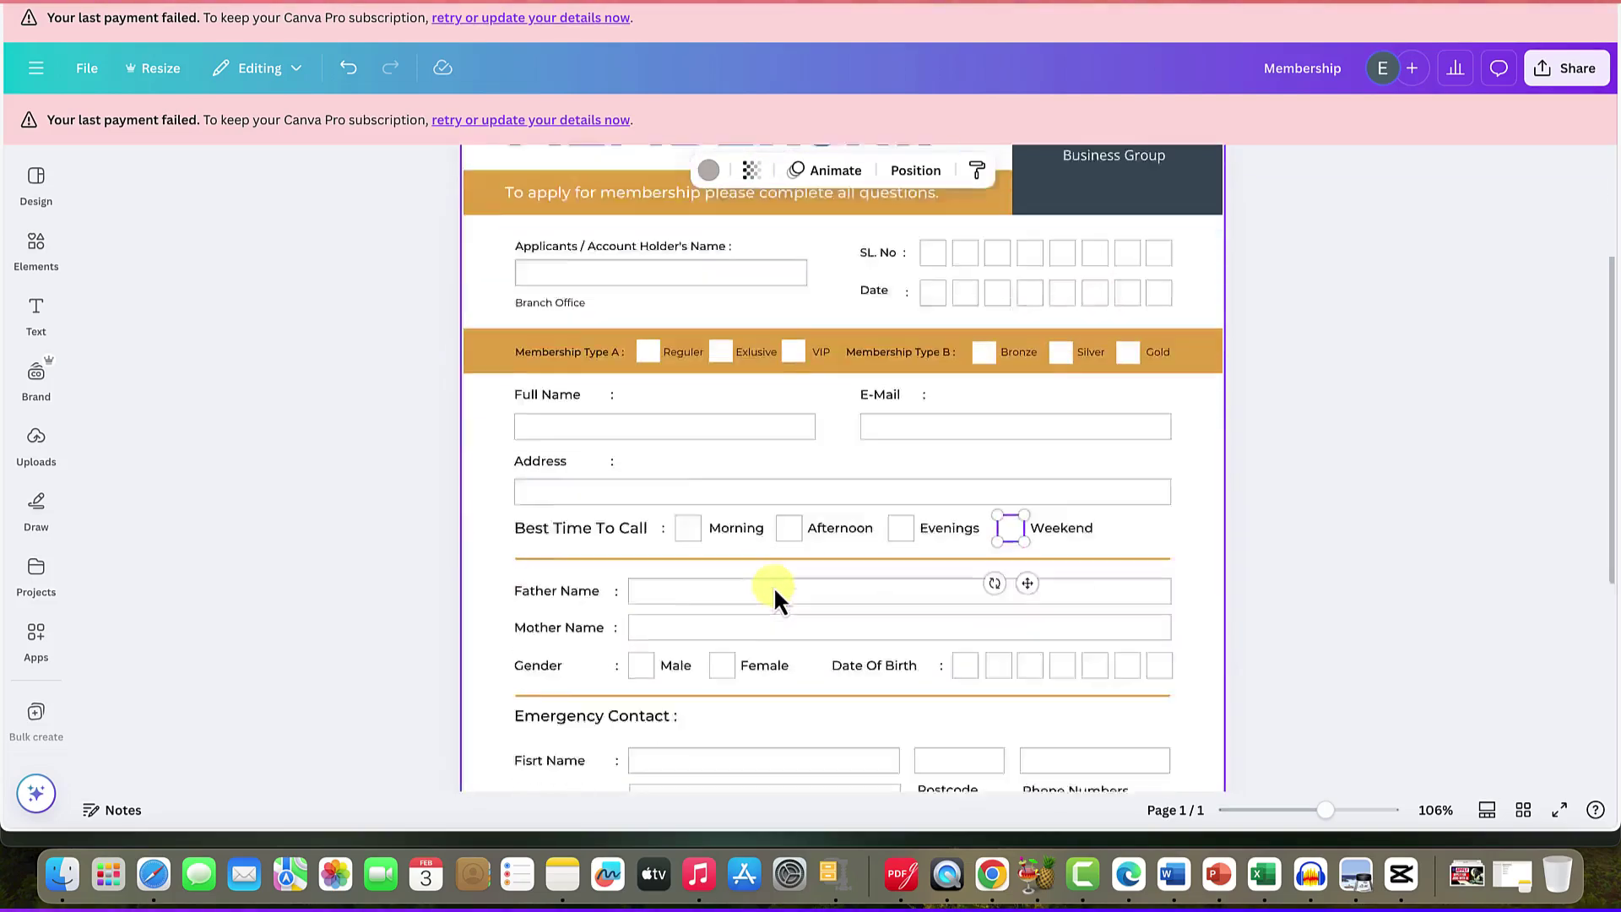
scroll(774, 586, up, 10)
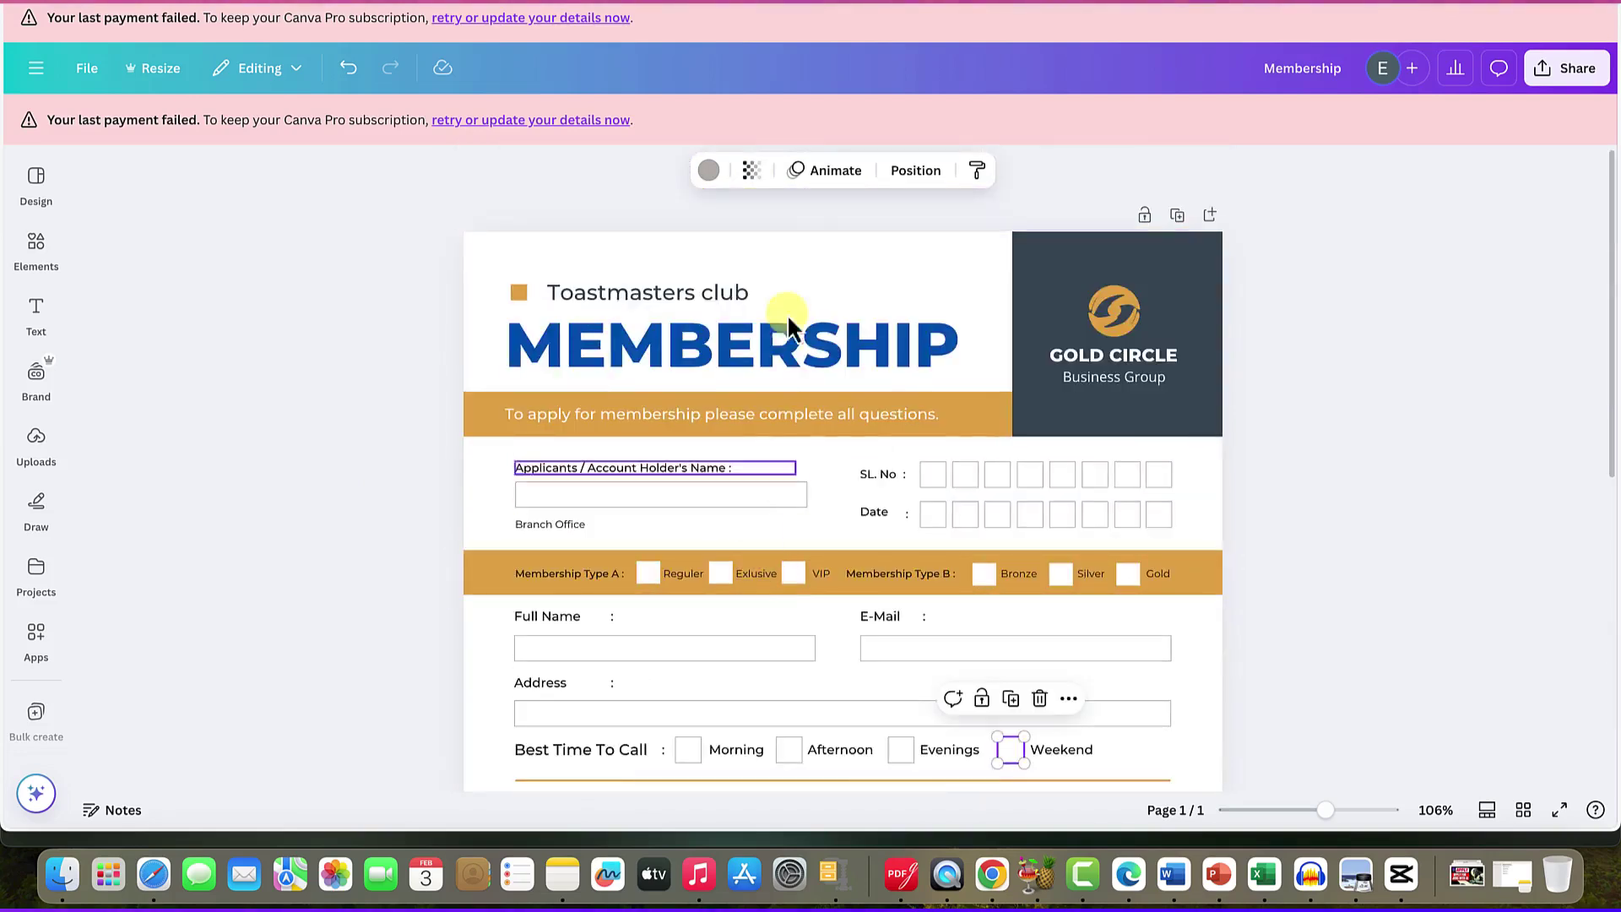
Download the Membership design from the Share menu with file type PDF Standard.
click(1564, 80)
click(1296, 413)
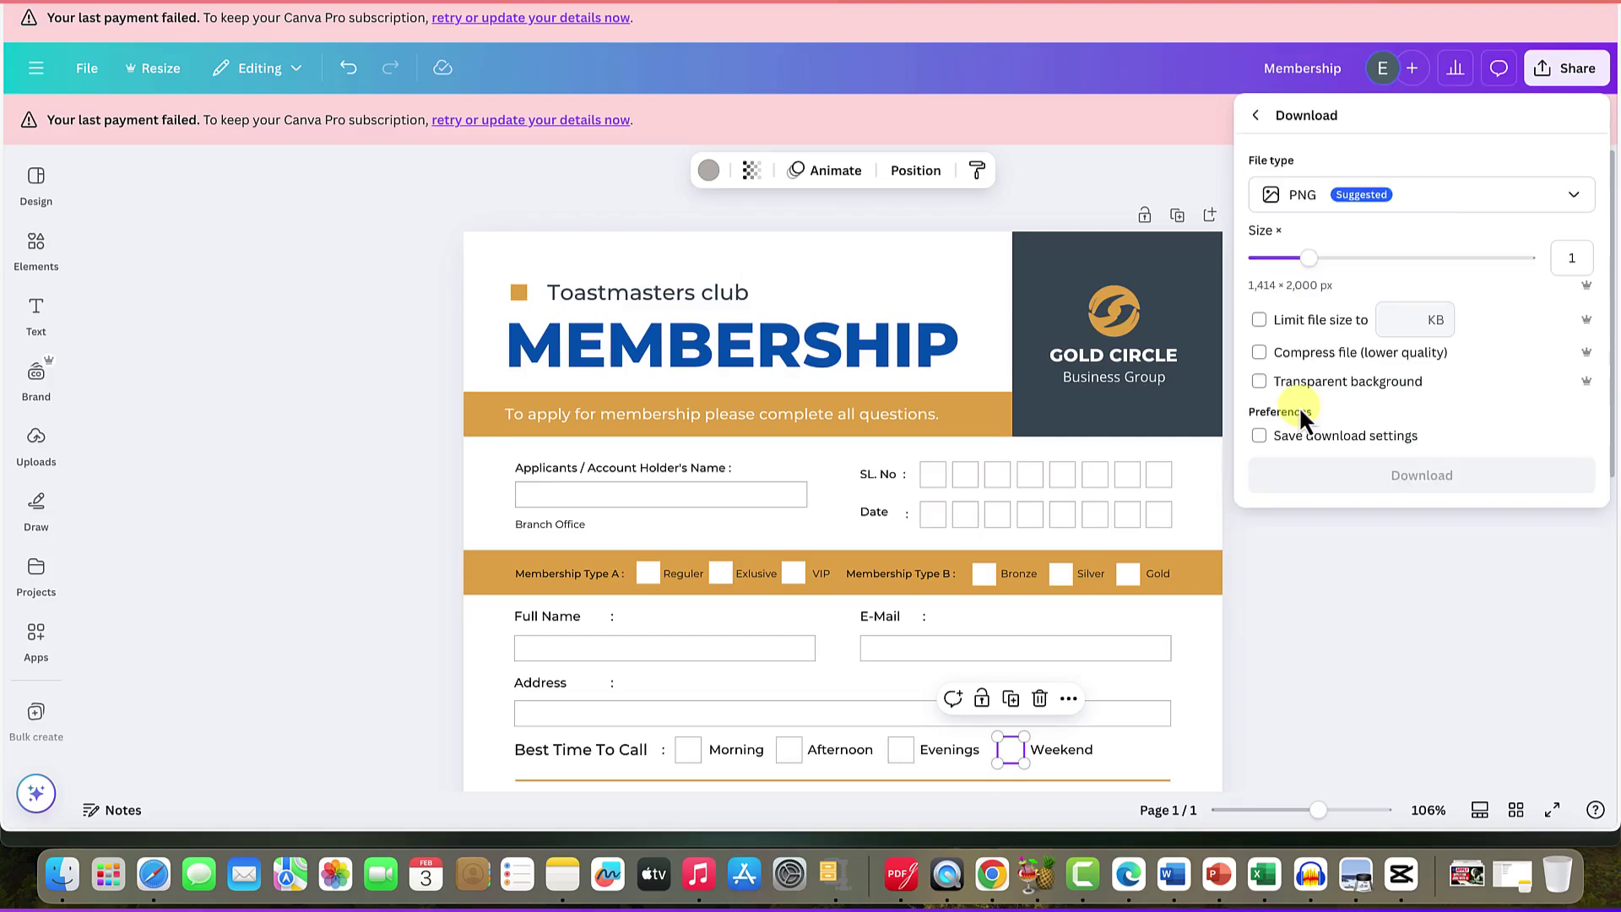
click(1303, 199)
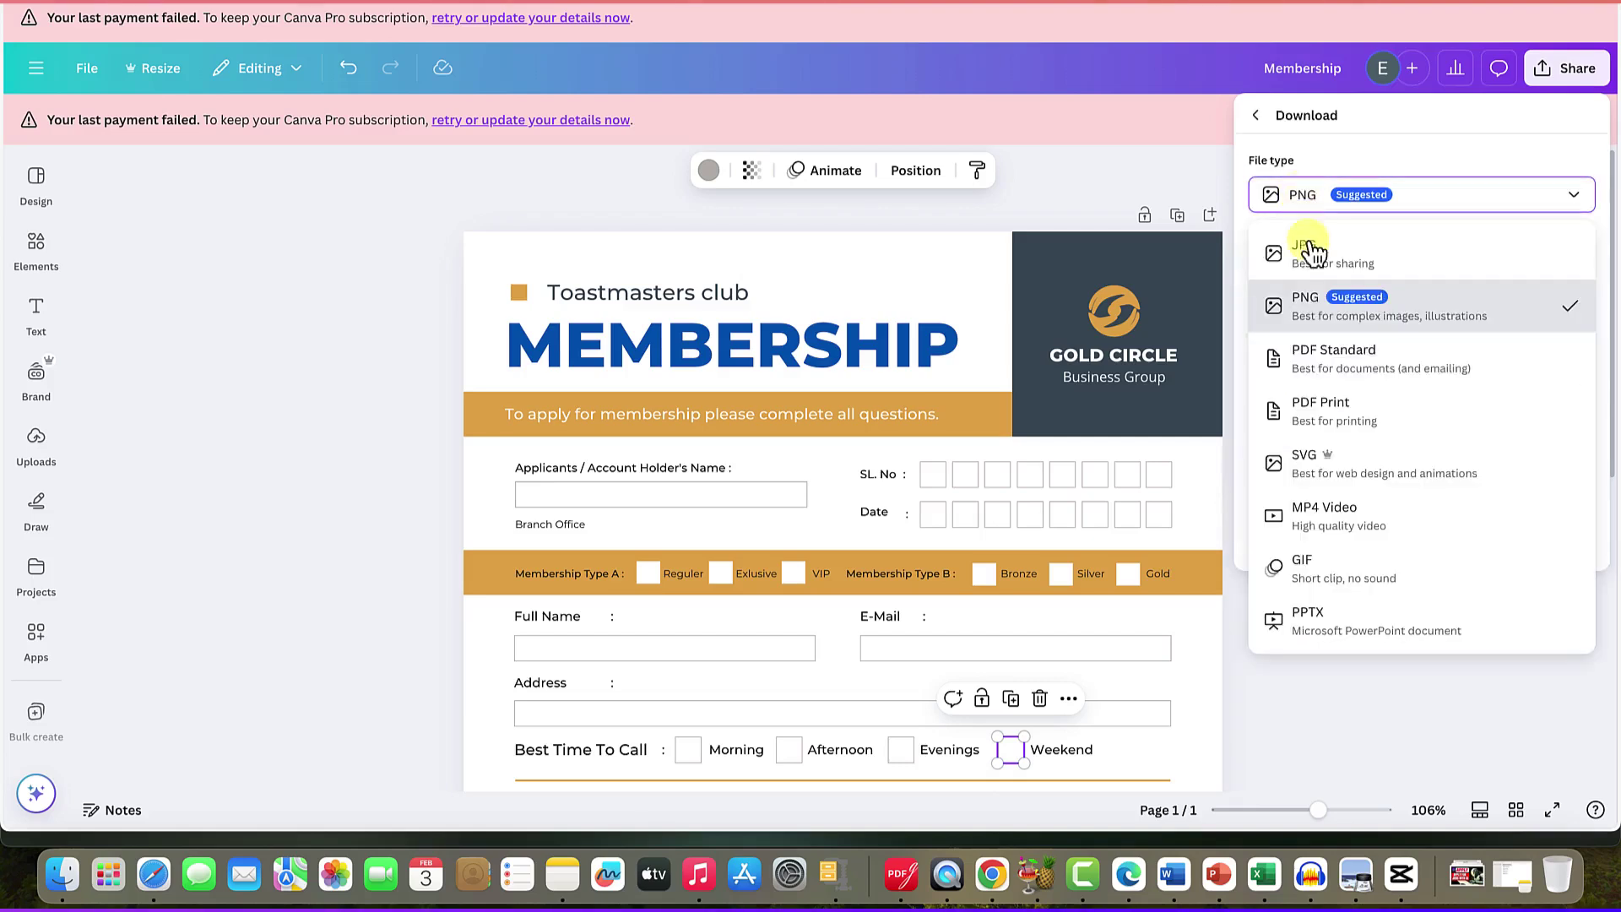
click(1360, 356)
click(1407, 353)
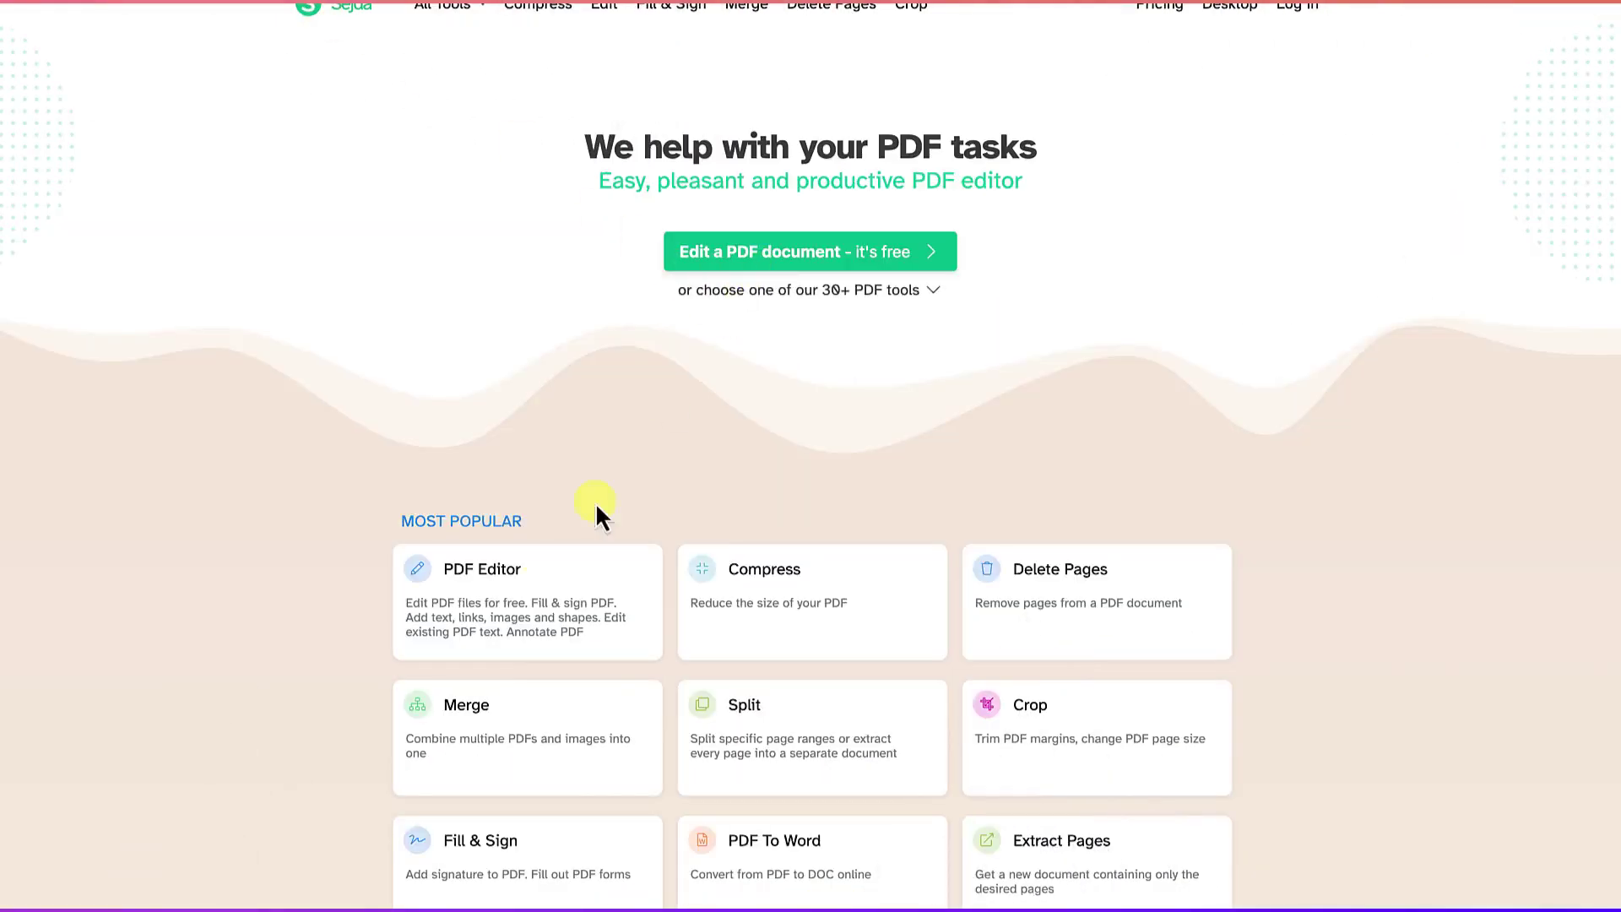
Upload Membership.pdf from Downloads into Sejda's online PDF Editor.
click(498, 605)
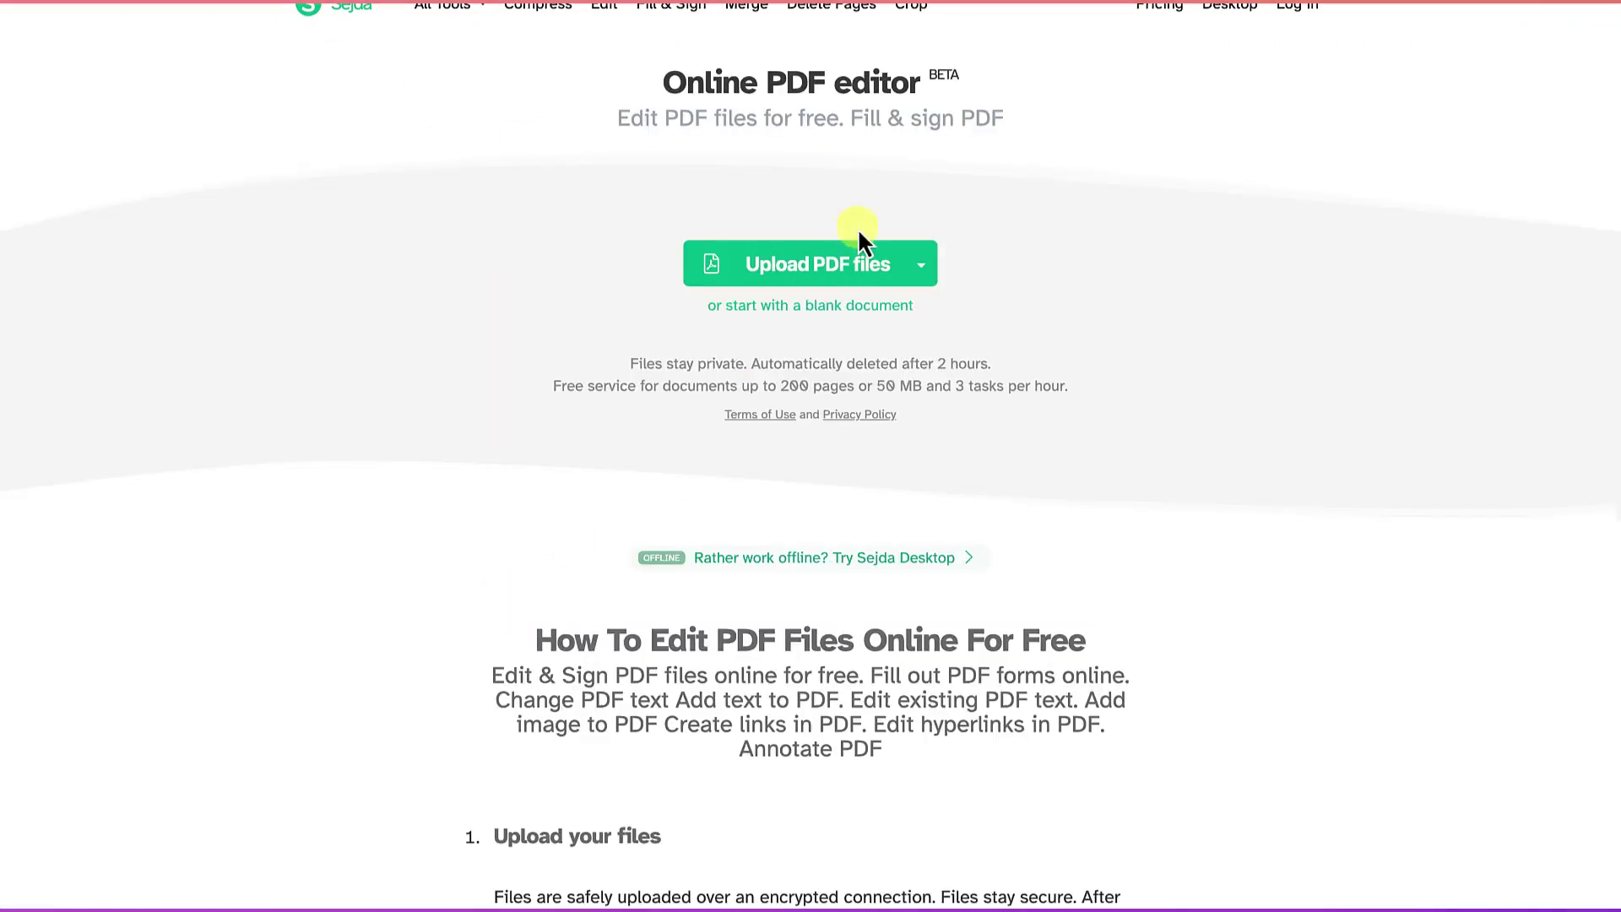
click(828, 265)
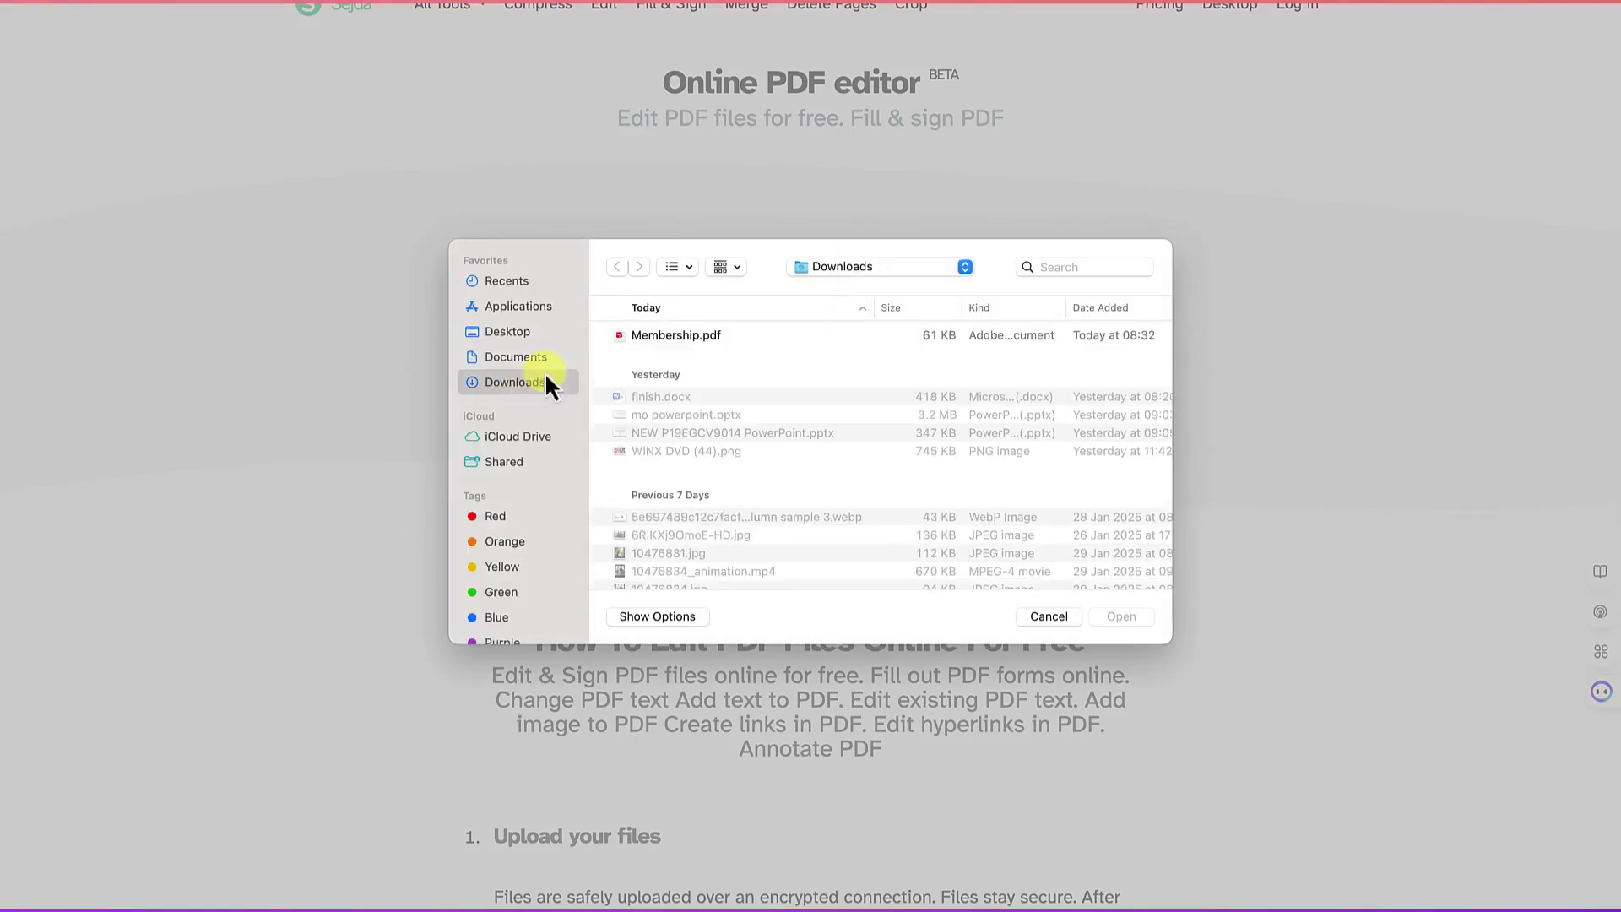
click(711, 336)
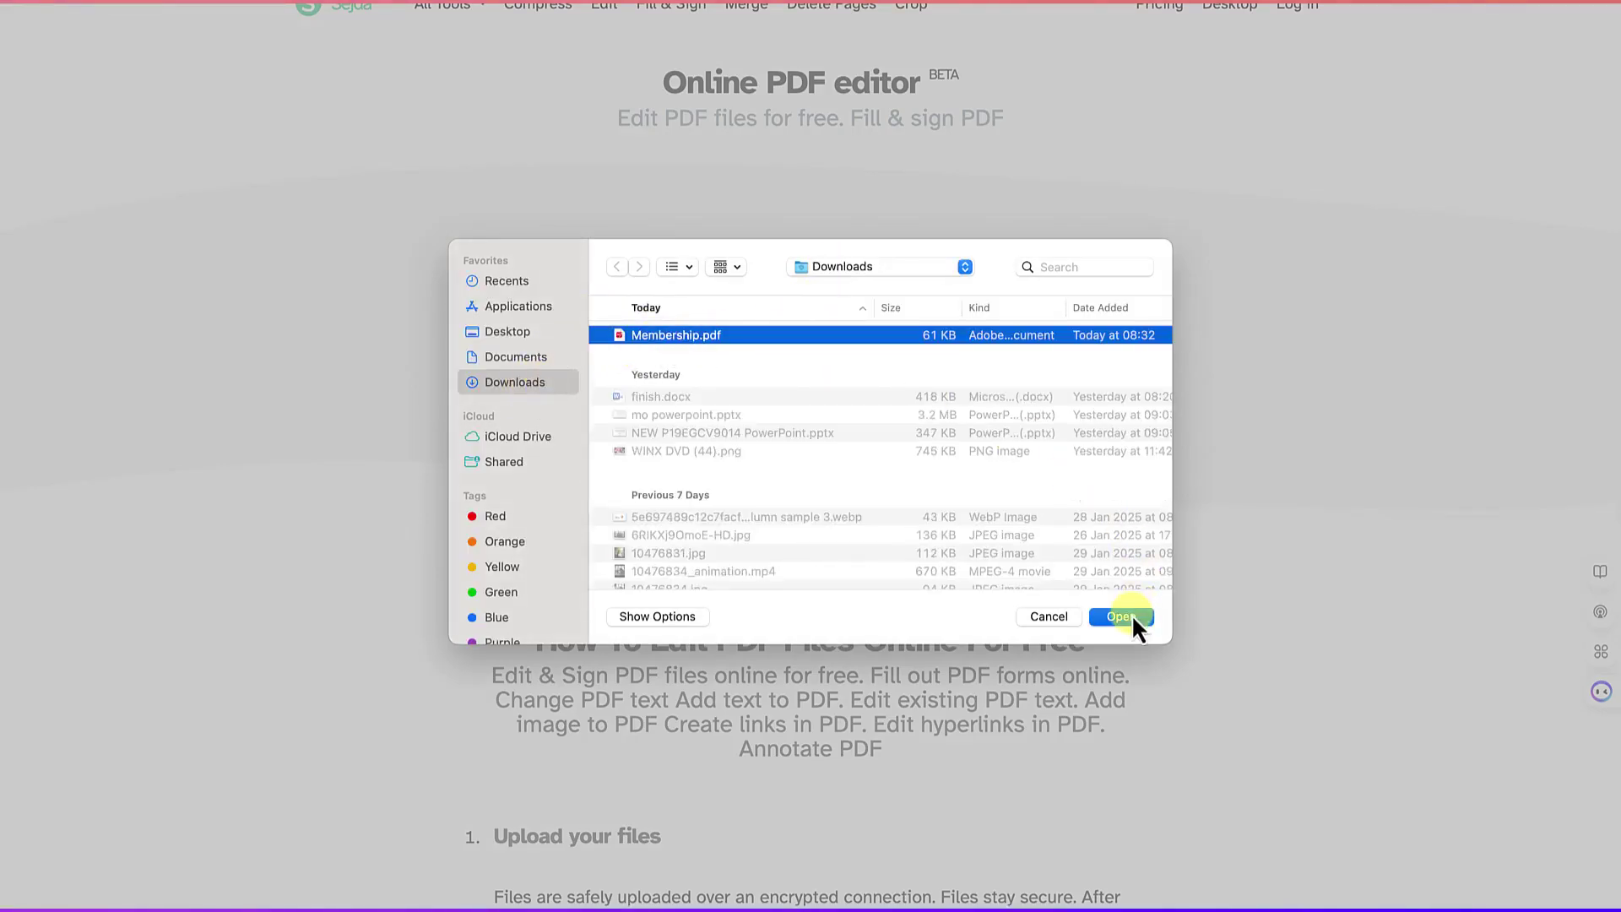
click(1132, 615)
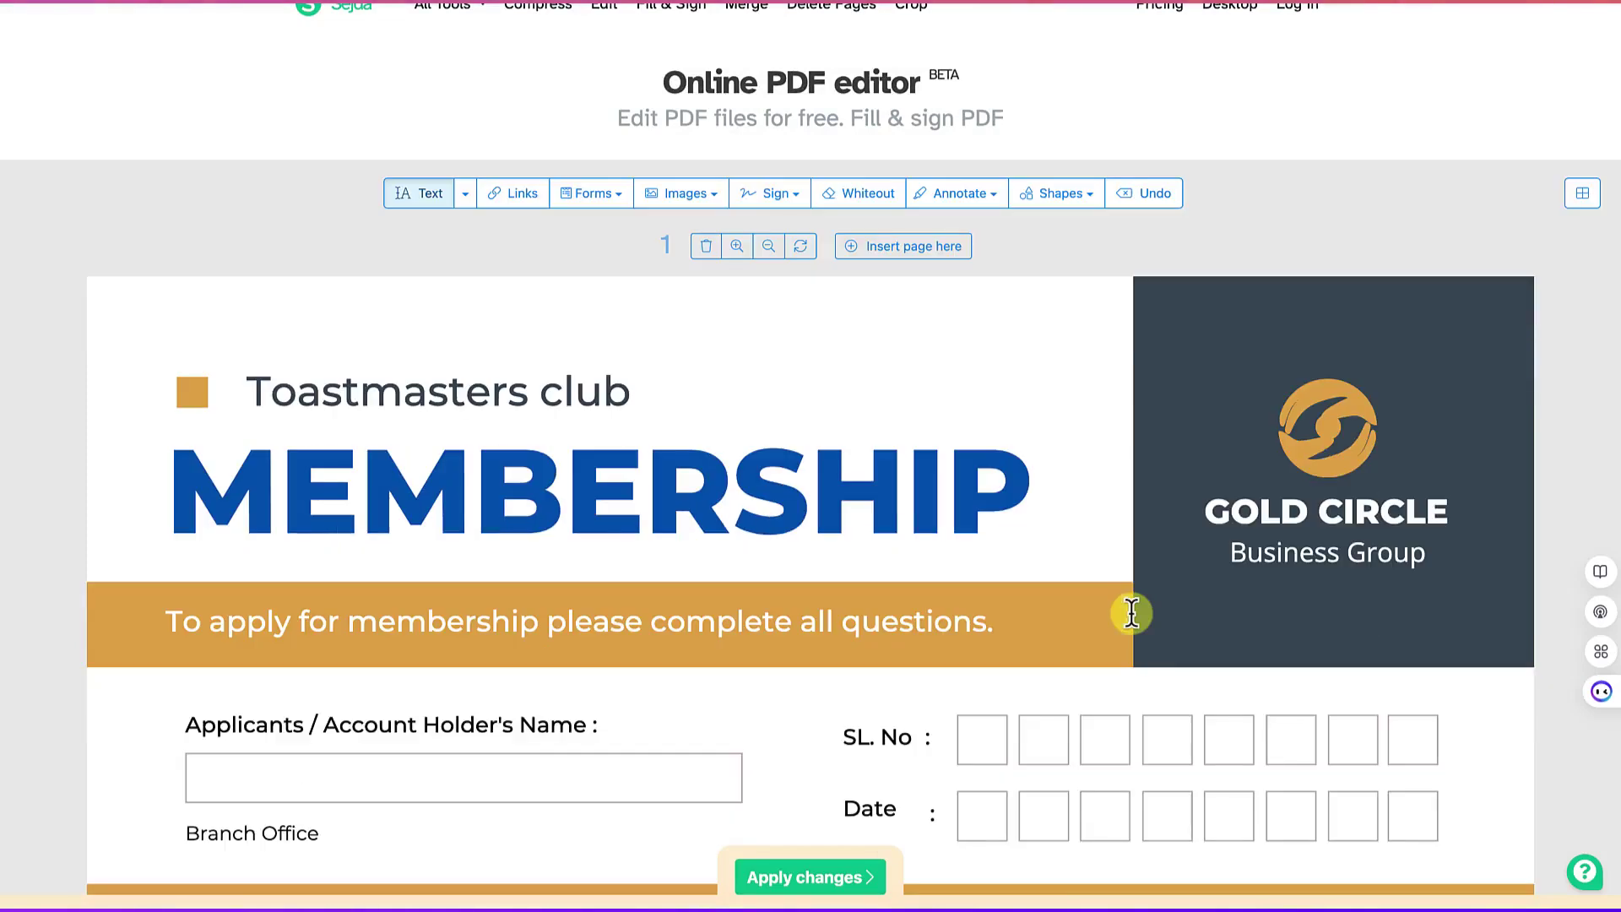
Delete the stray text box in the name box, then choose a single-line Text form field.
scroll(1048, 432, down, 2)
scroll(1048, 432, down, 4)
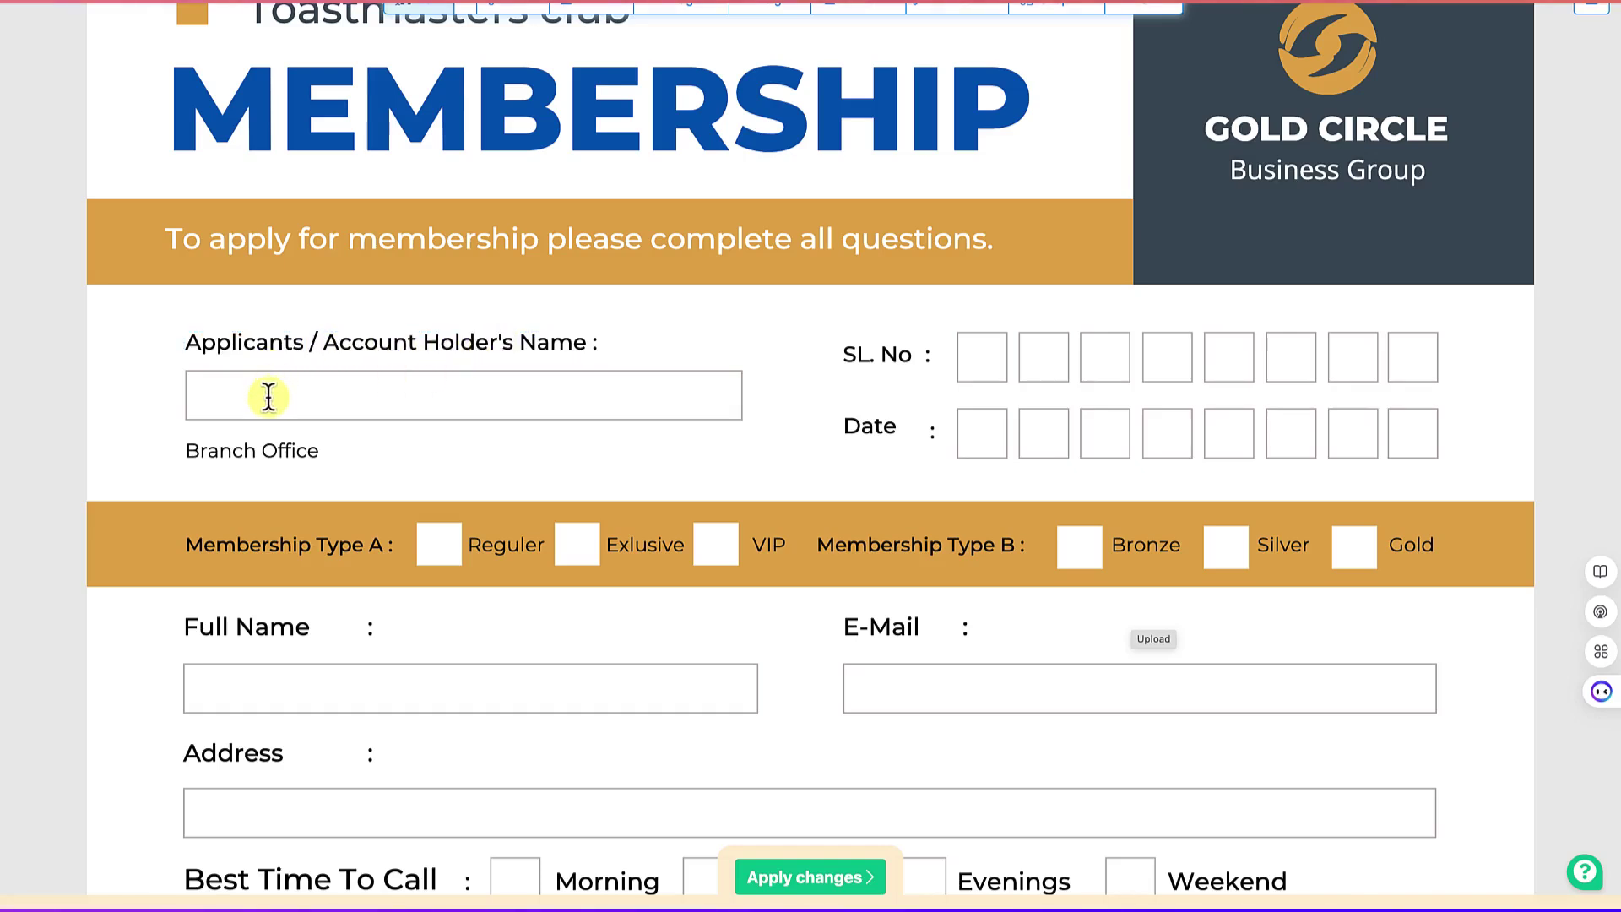
click(218, 395)
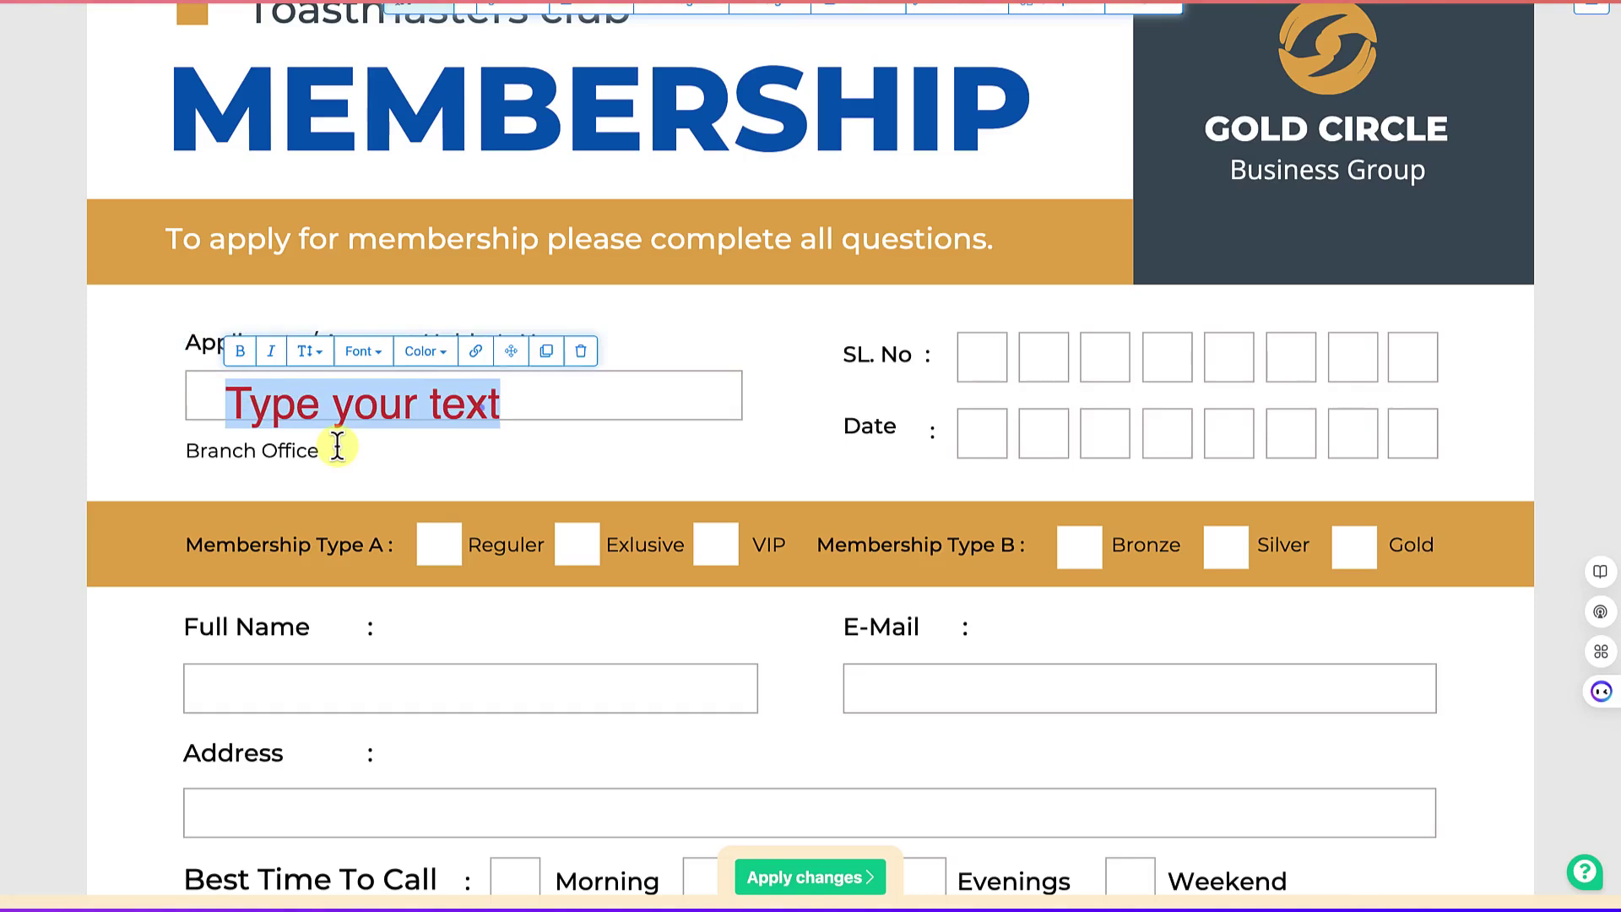
key(BackSpace)
scroll(549, 270, up, 3)
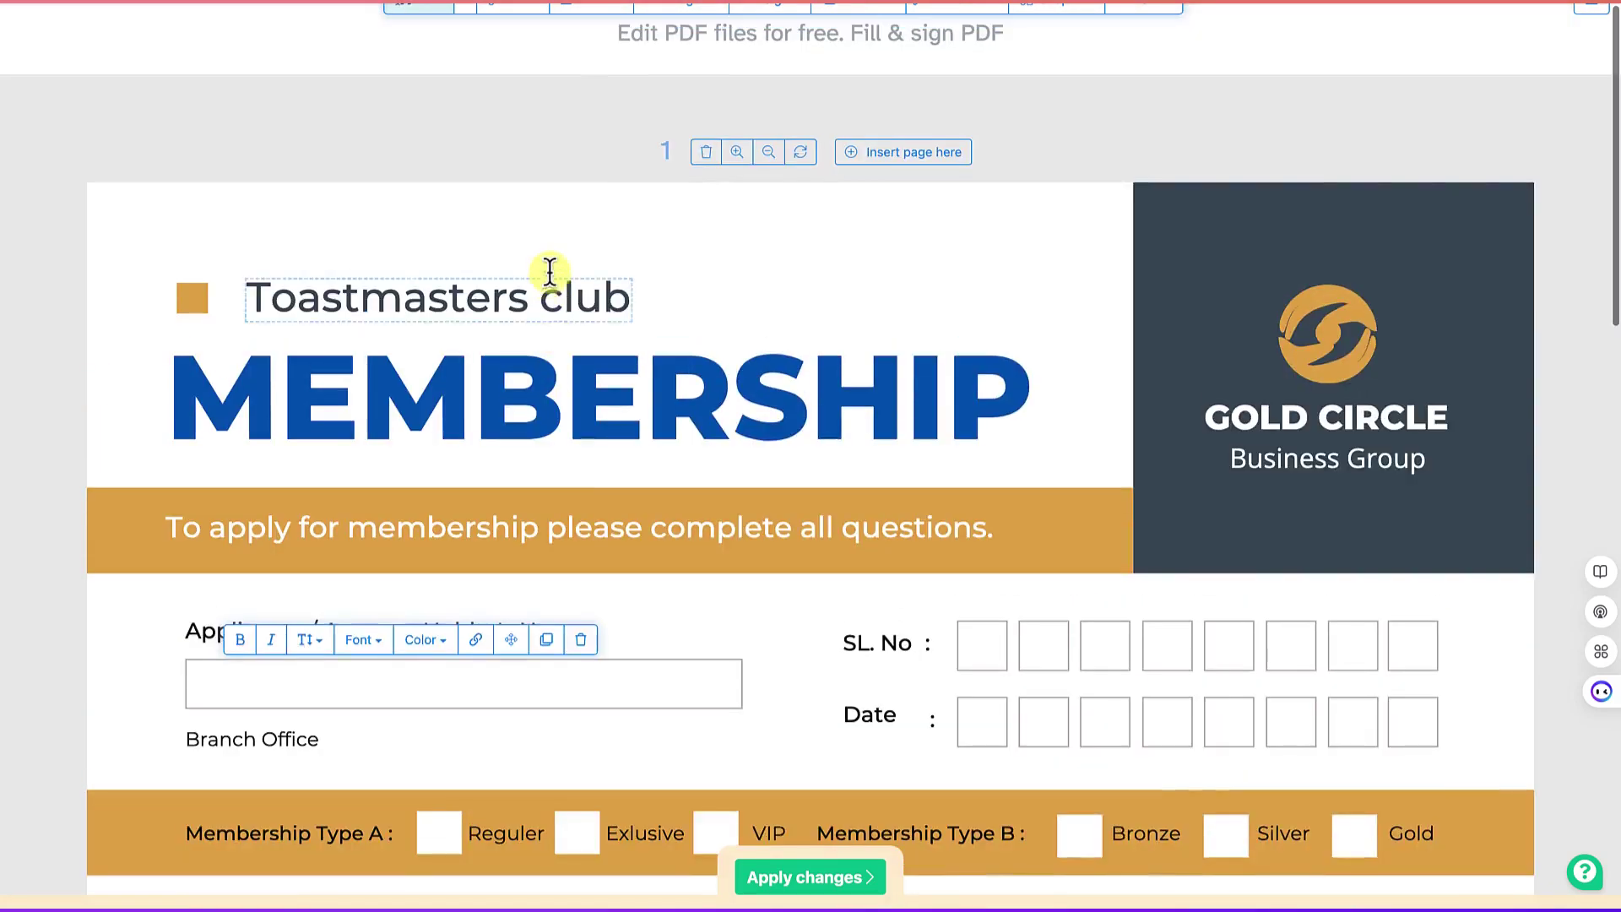
scroll(550, 270, up, 1)
click(610, 114)
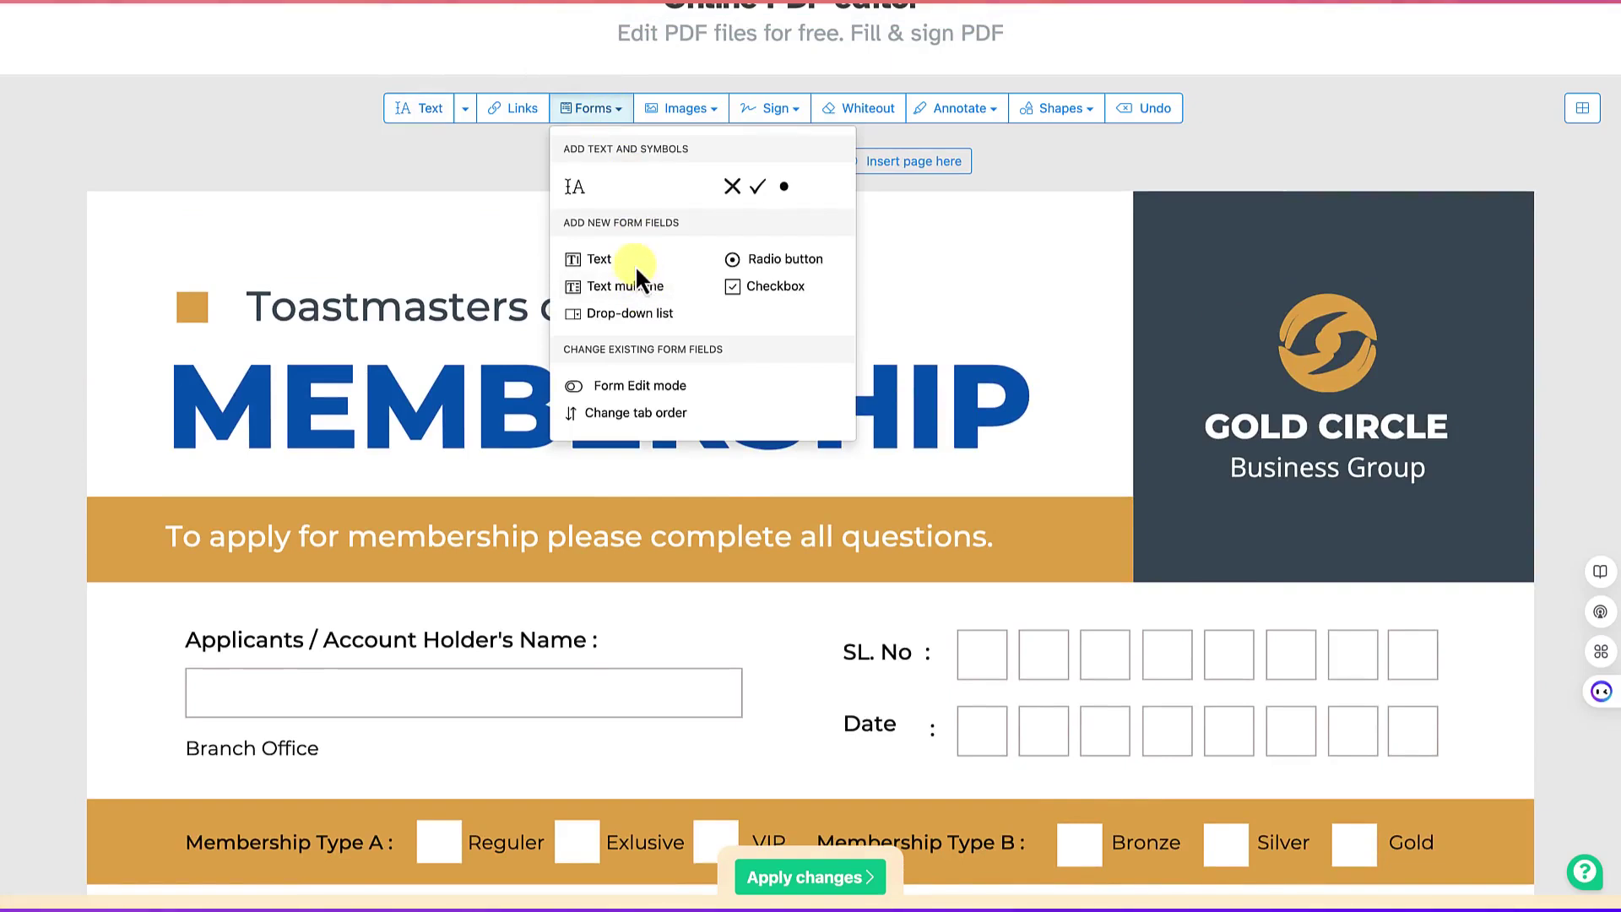
click(600, 261)
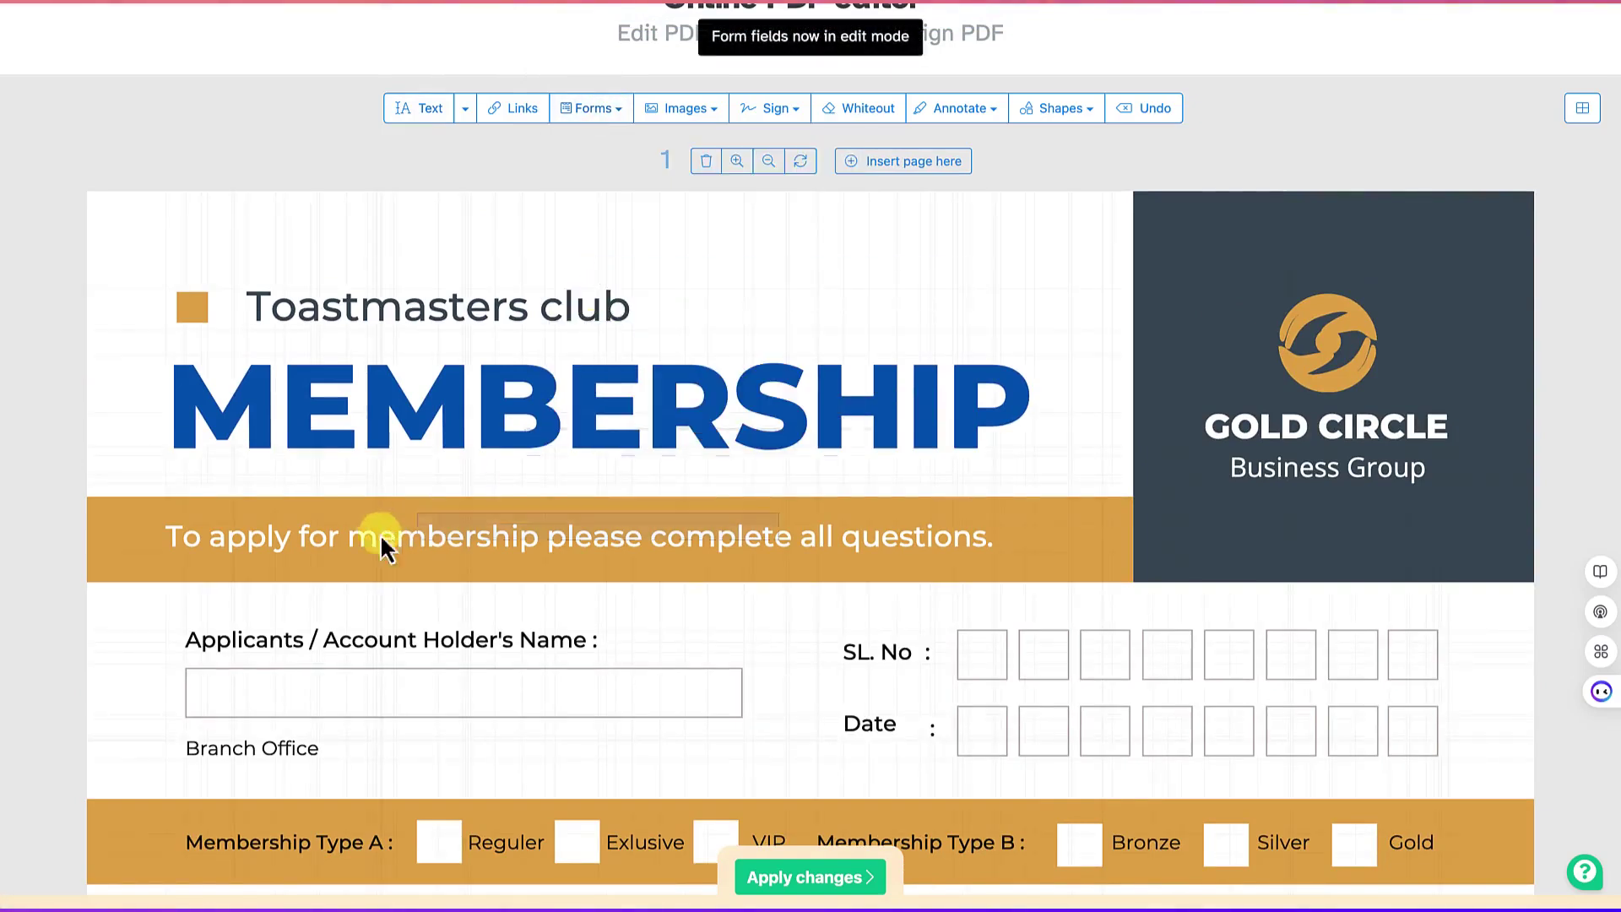
Place a text field in the Applicant's Name box and stretch it across.
click(206, 692)
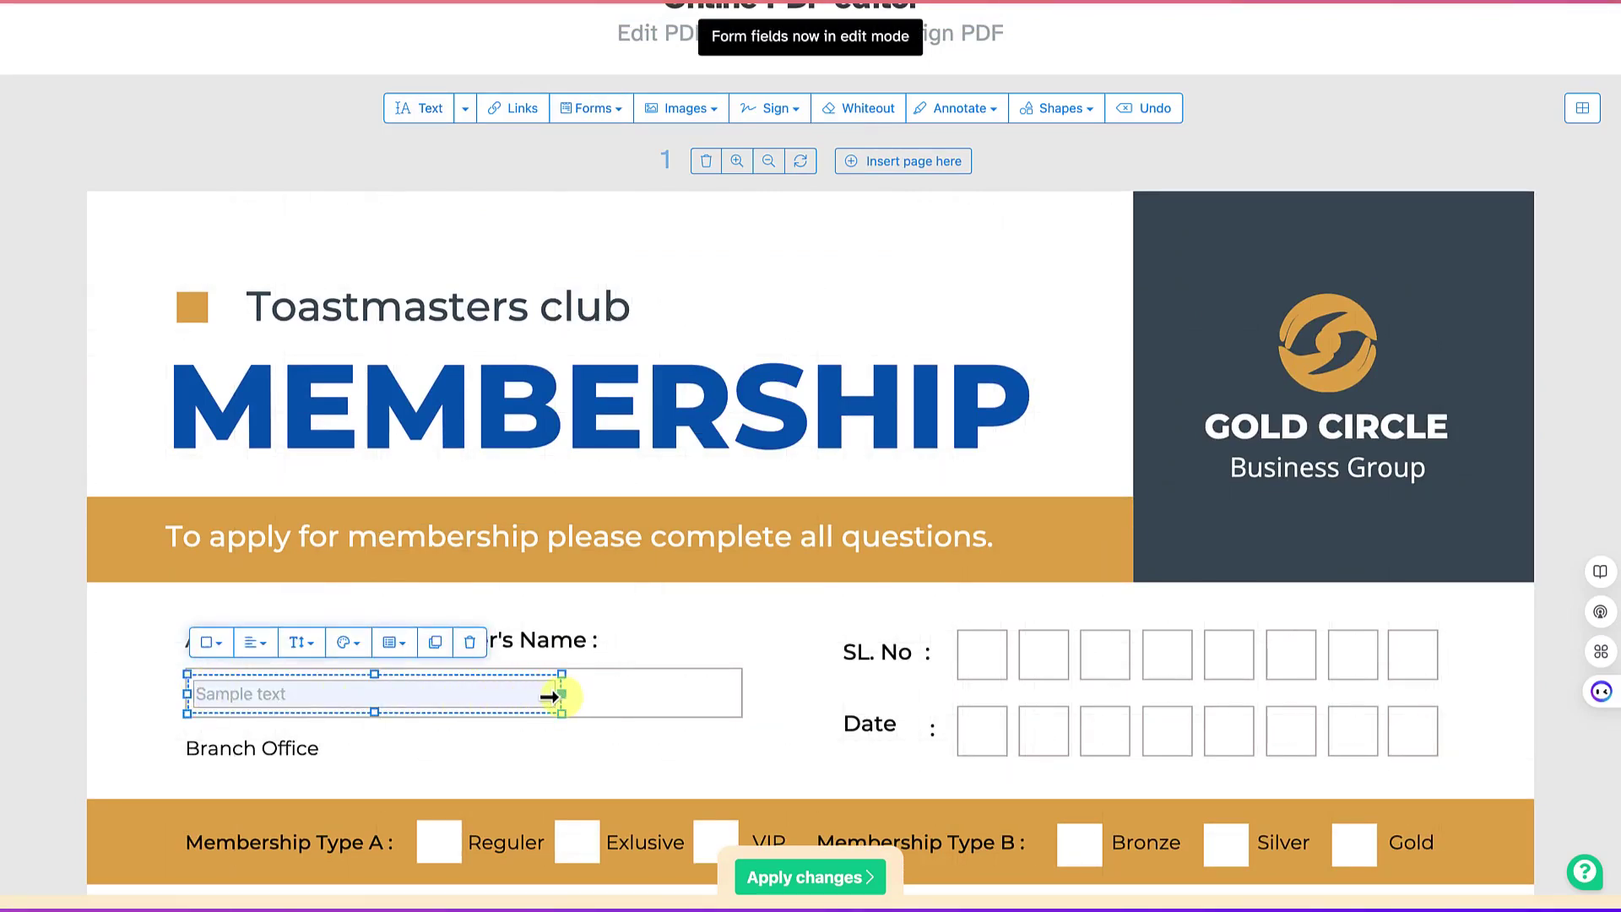
drag(561, 694, 738, 694)
scroll(675, 733, down, 5)
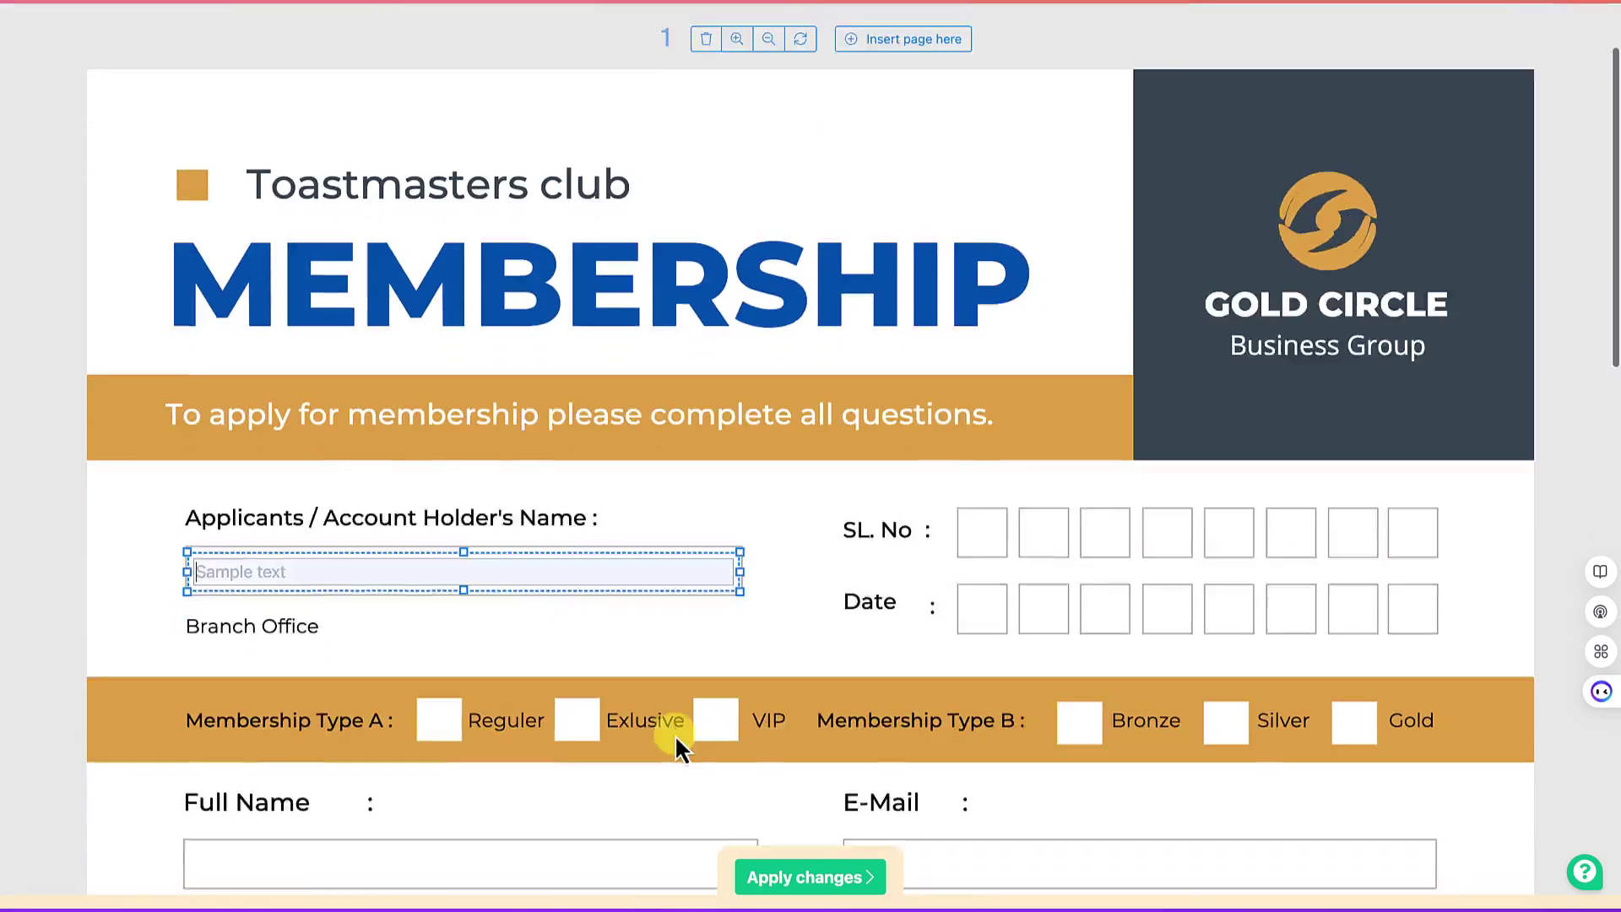
scroll(676, 733, down, 1)
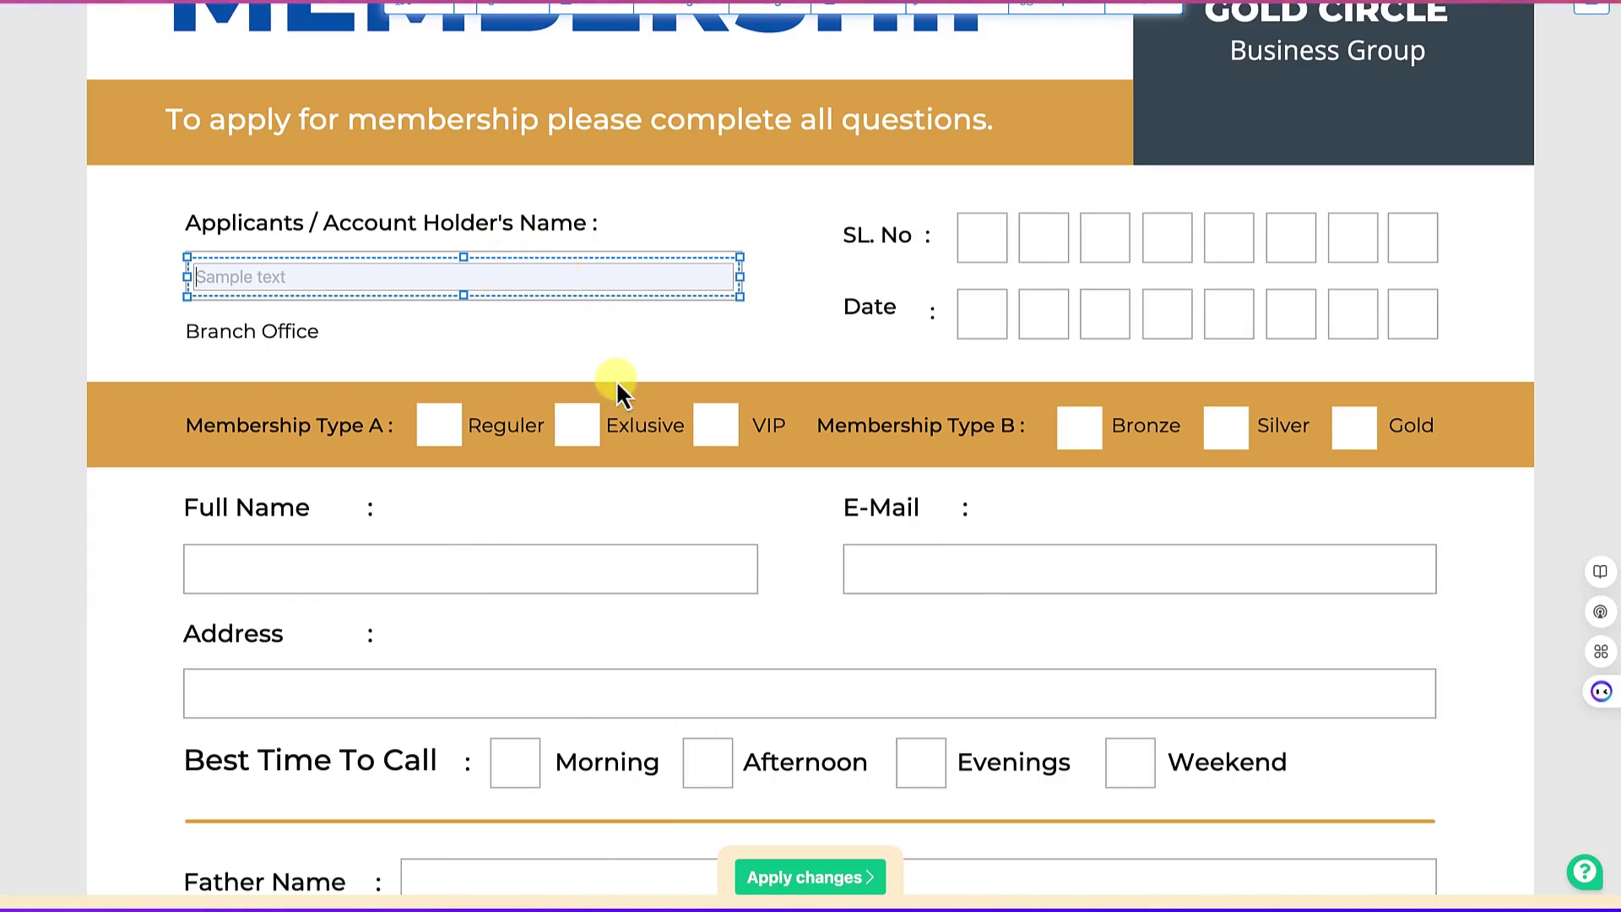
Duplicate the name field into the Full Name box and widen it to fit.
click(552, 274)
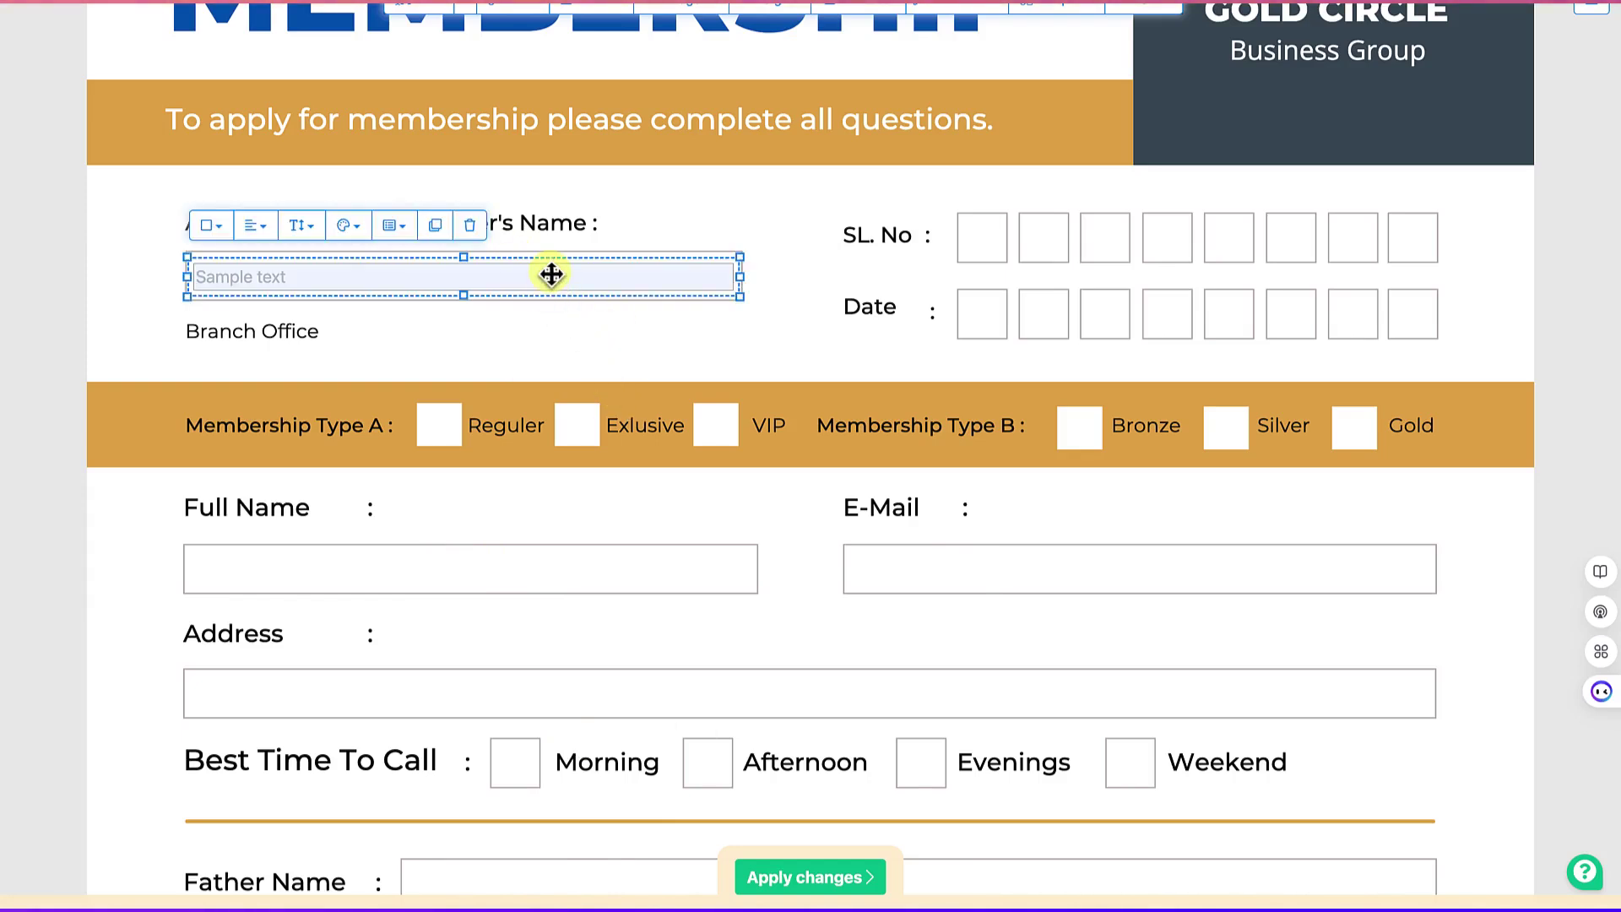
click(438, 230)
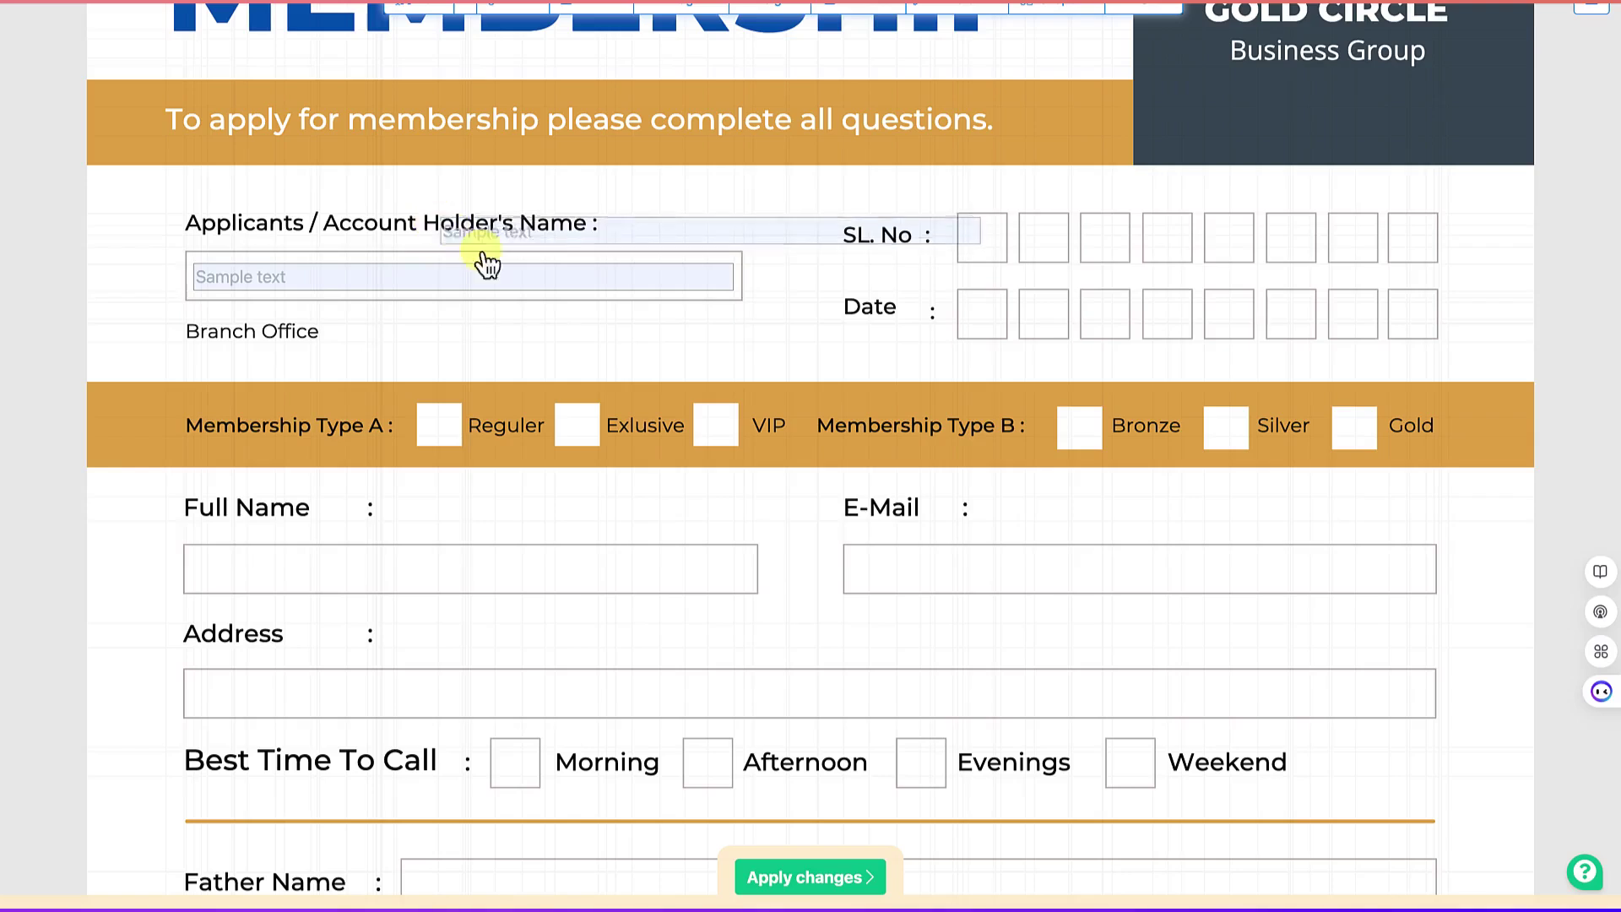
drag(264, 579, 205, 574)
click(205, 575)
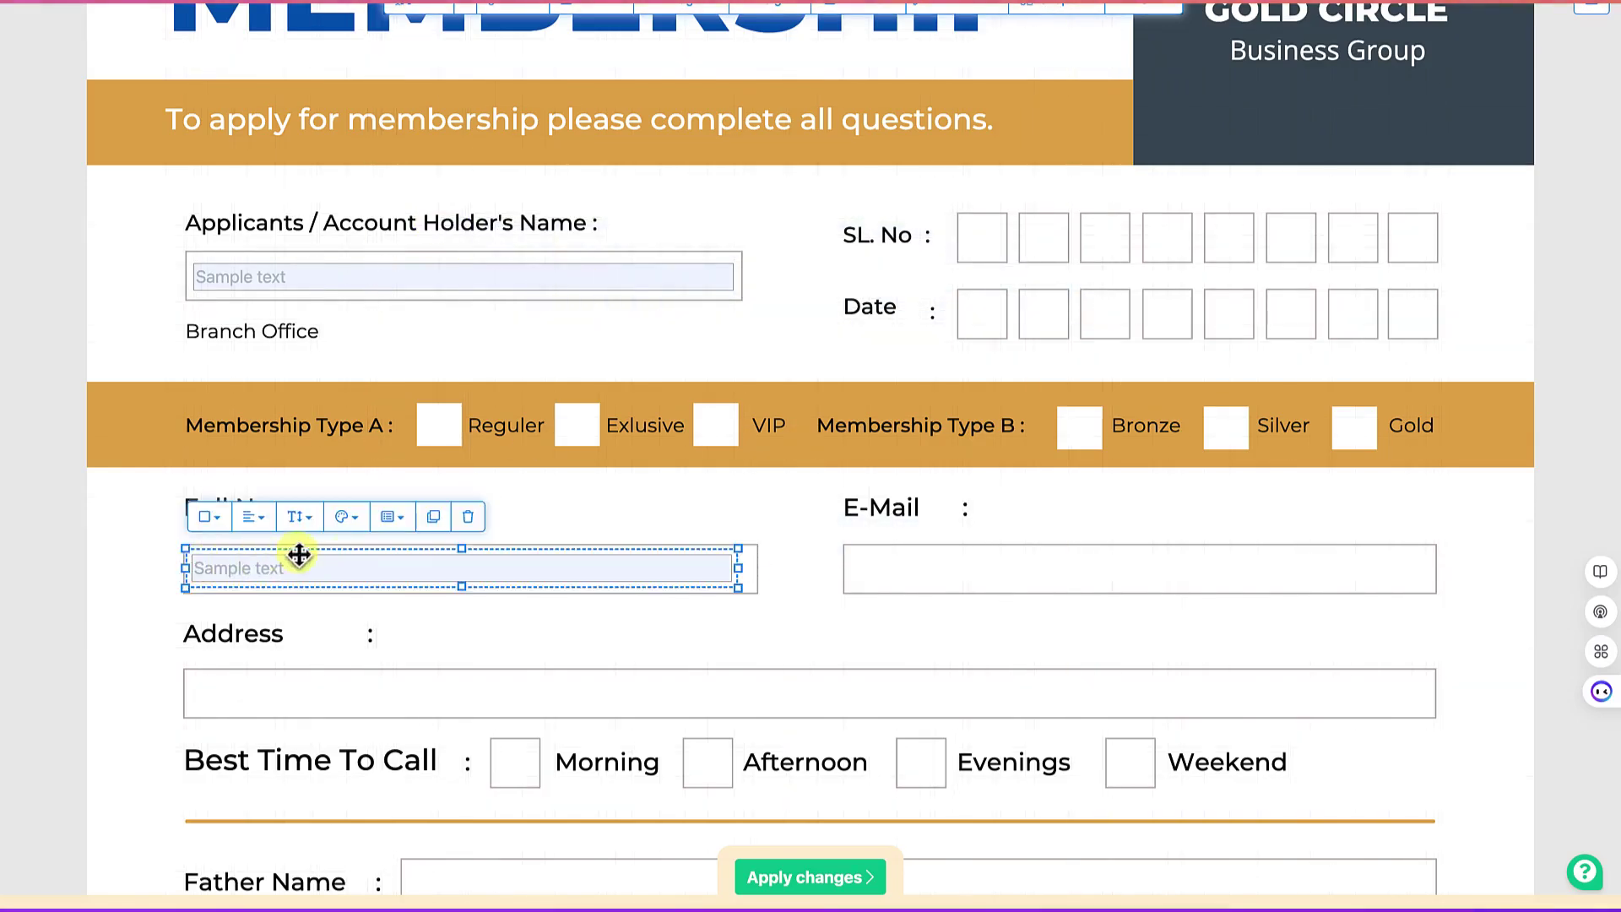
drag(728, 568, 735, 567)
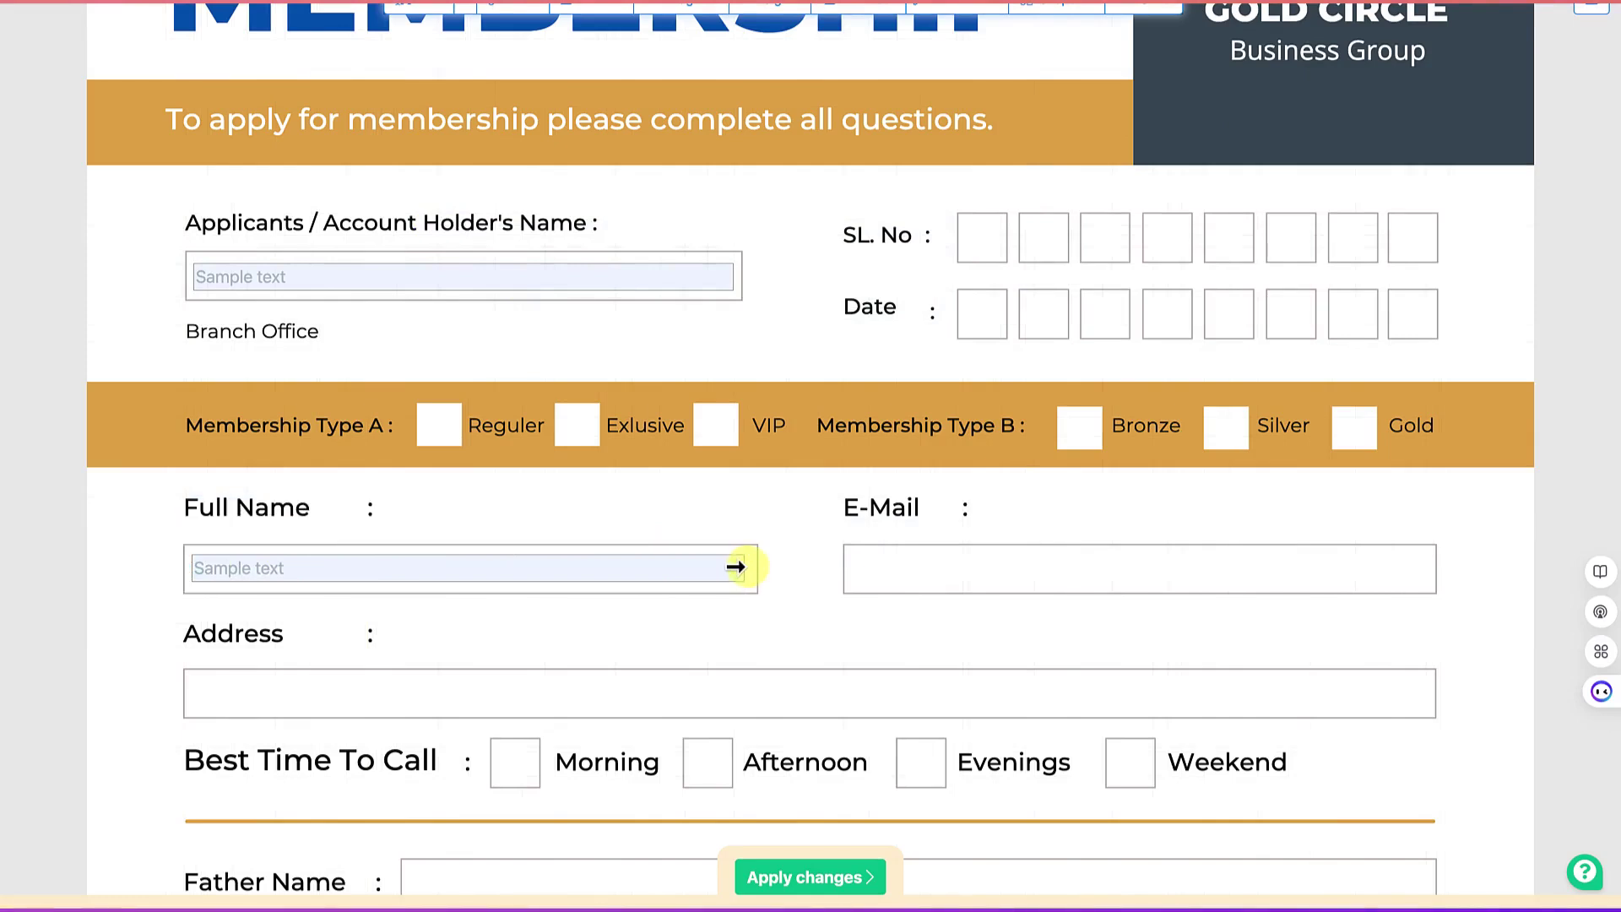
click(751, 568)
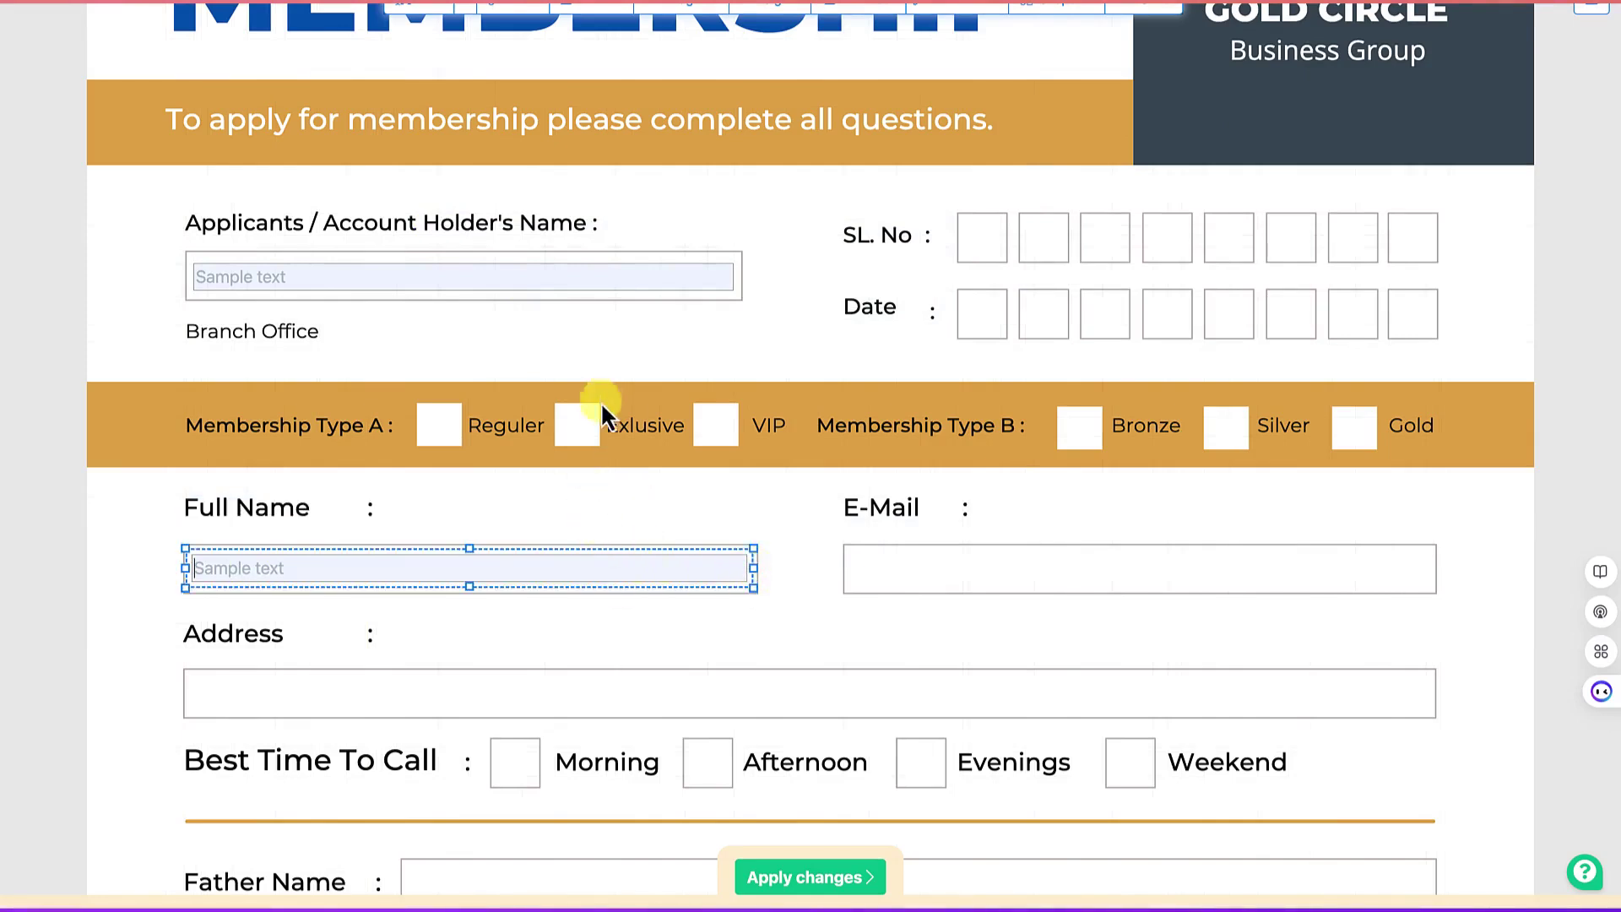
Duplicate the name field into the E-Mail box and widen it to fit.
click(620, 277)
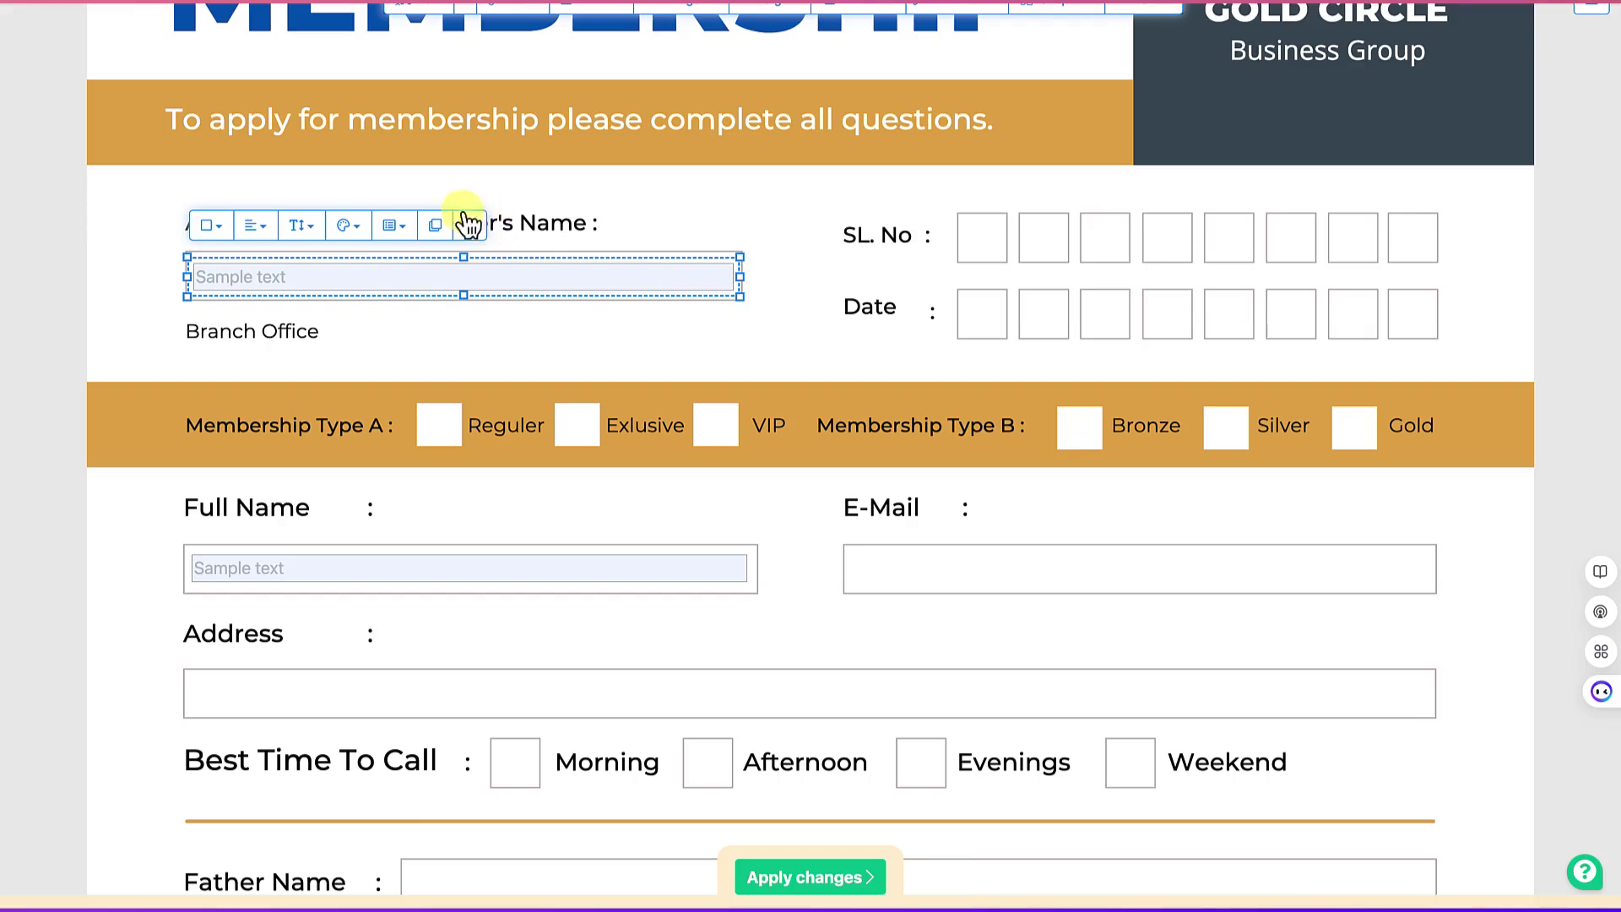
click(435, 224)
drag(615, 297, 861, 563)
drag(1385, 566, 1403, 569)
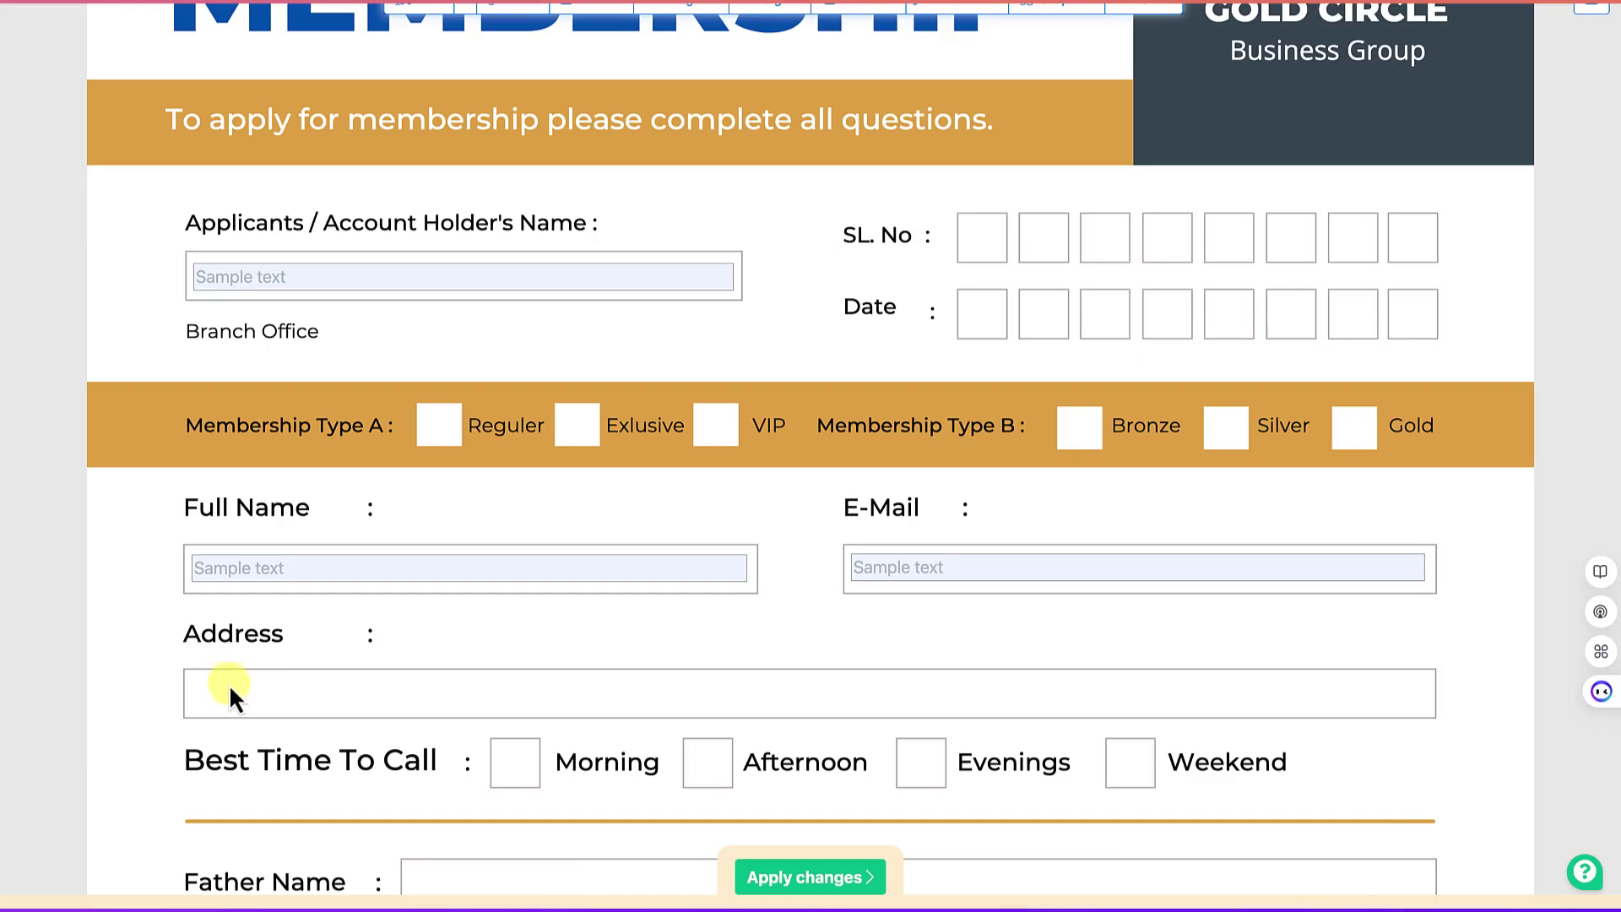
click(388, 279)
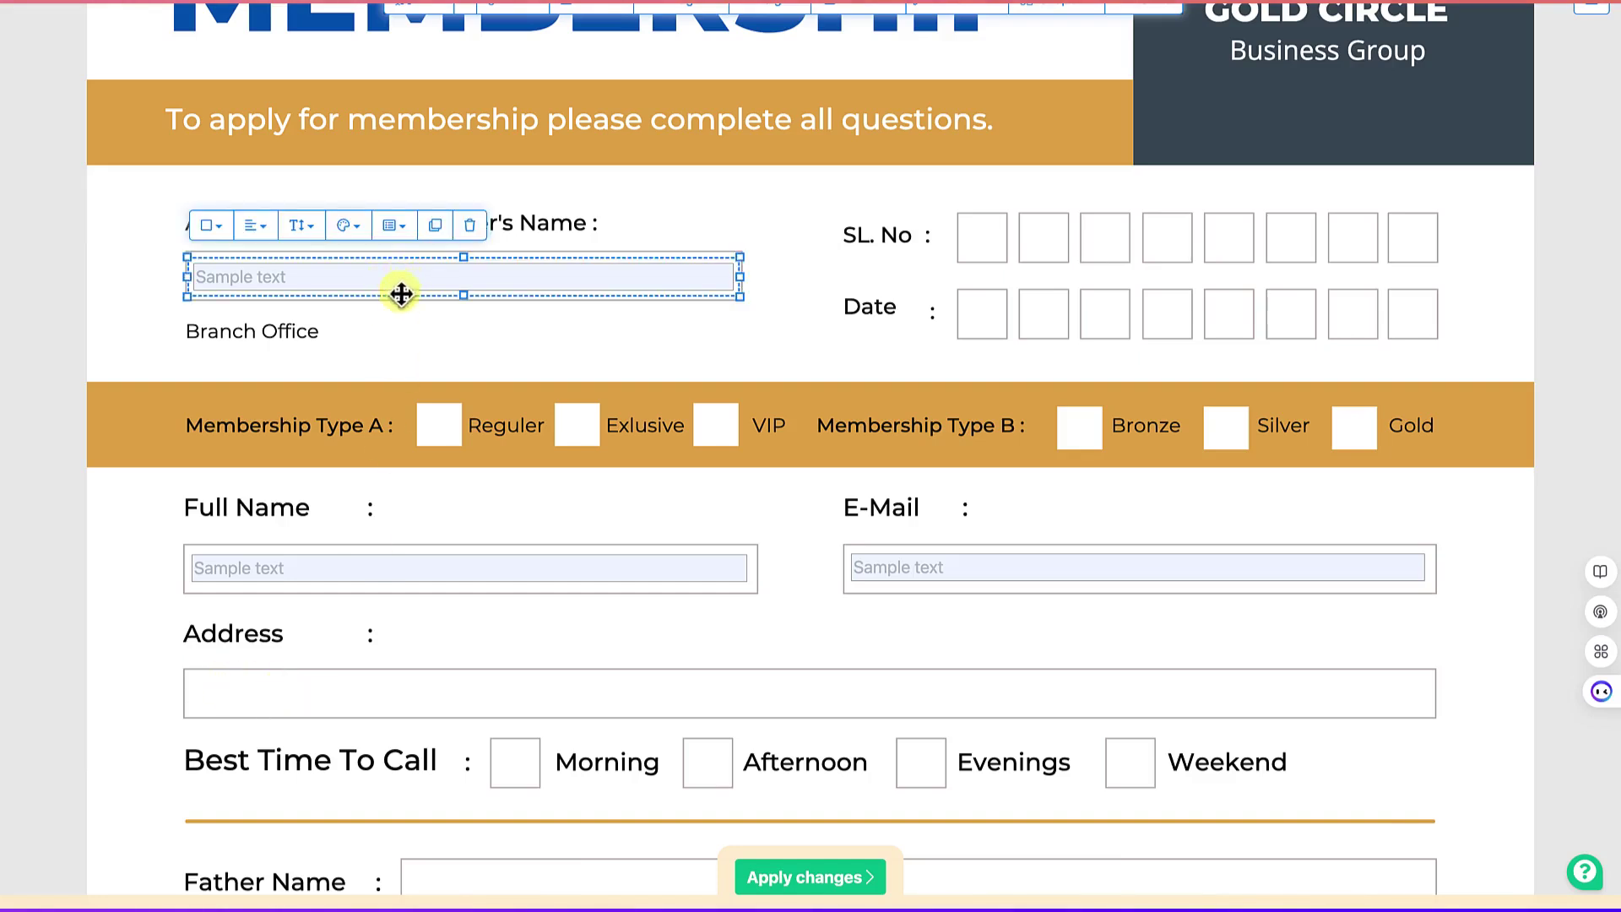
click(206, 692)
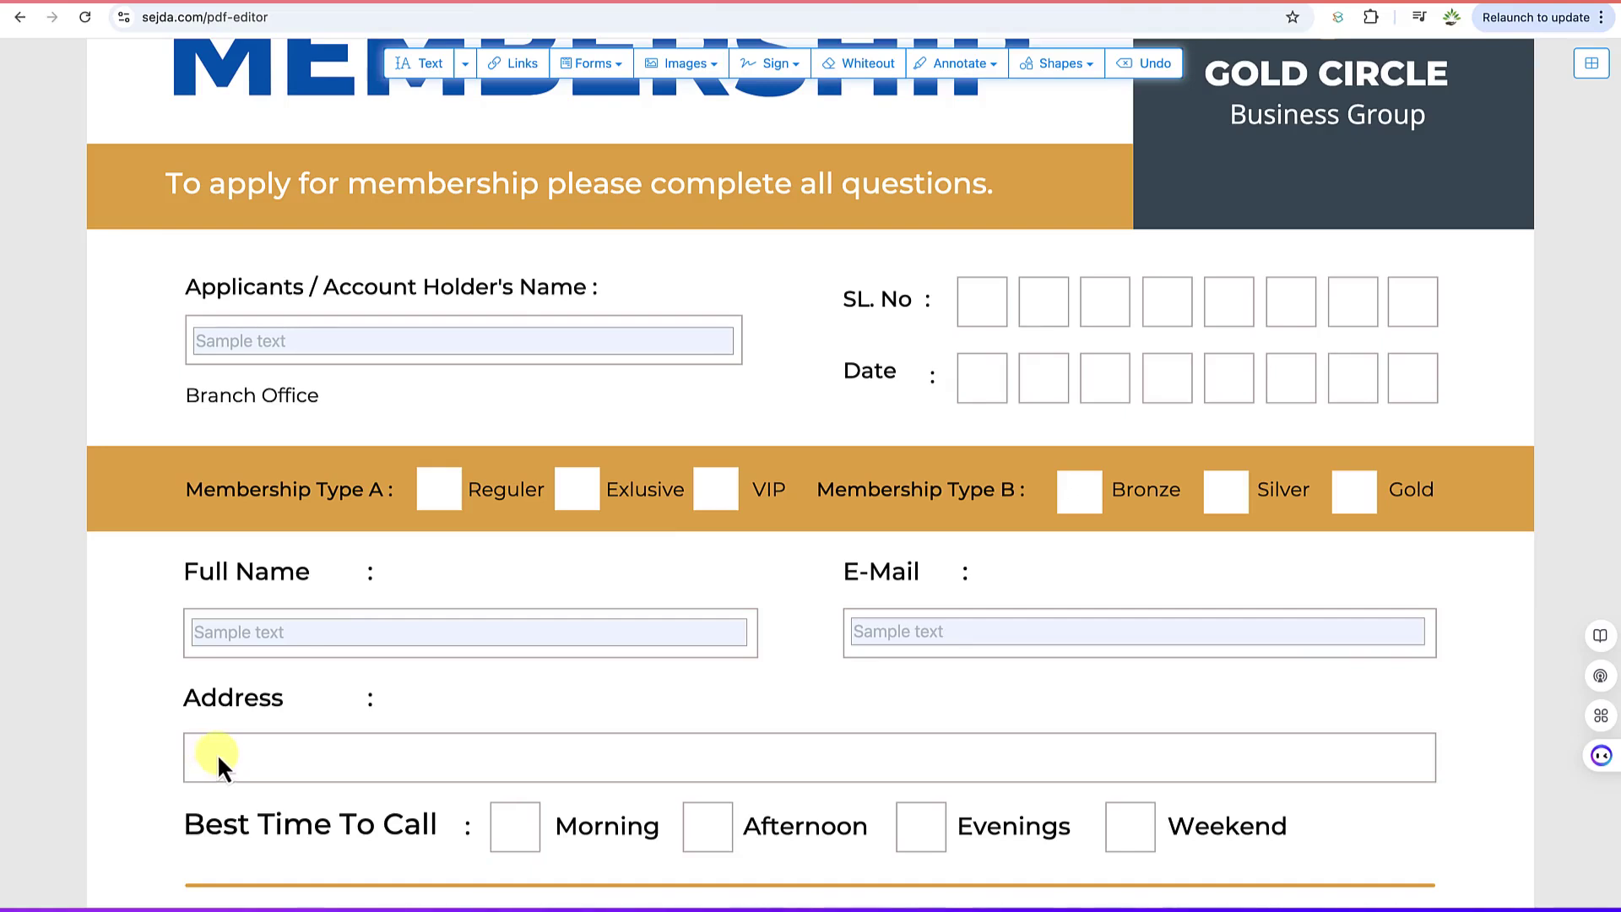
Draw a multiline text field across the Address area and shrink it to fit the box.
click(591, 63)
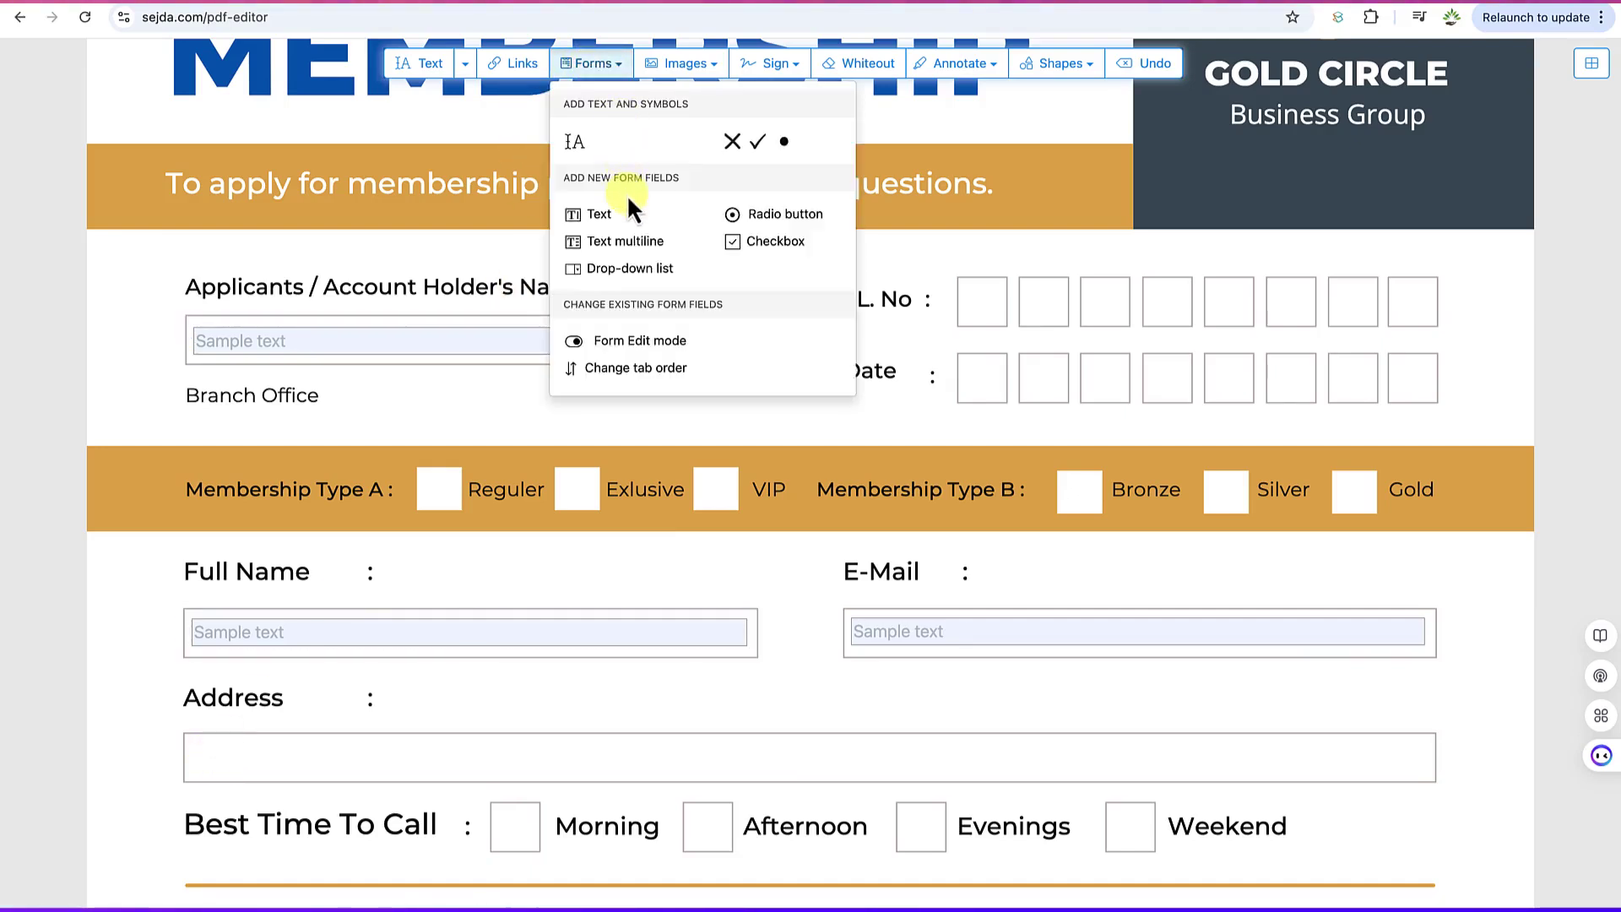
click(607, 243)
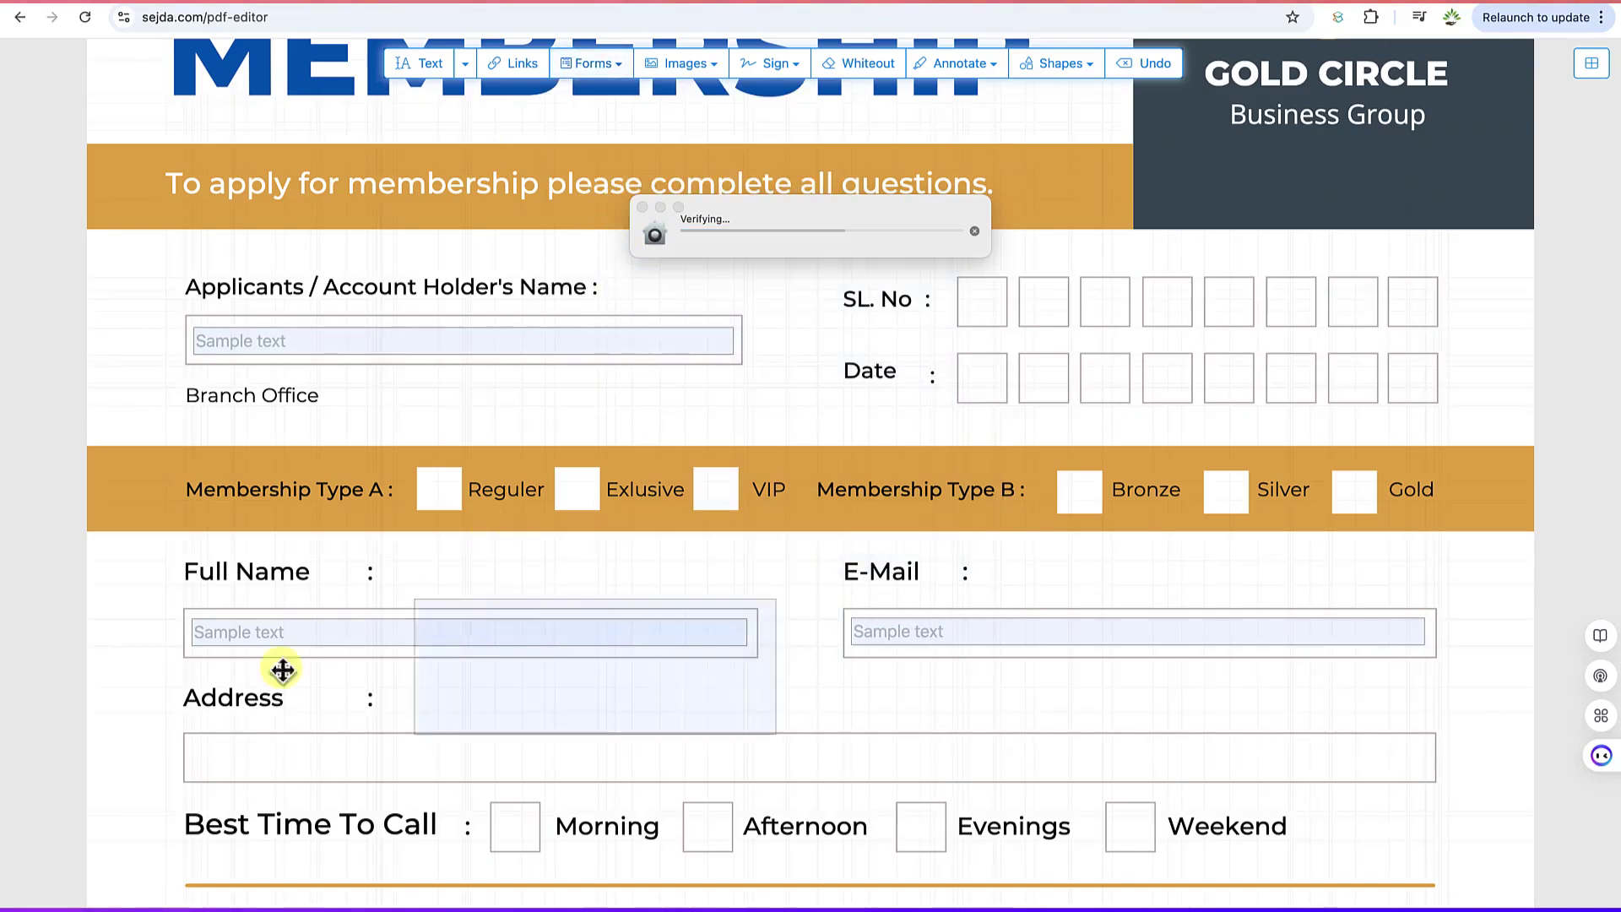
drag(189, 695, 1435, 731)
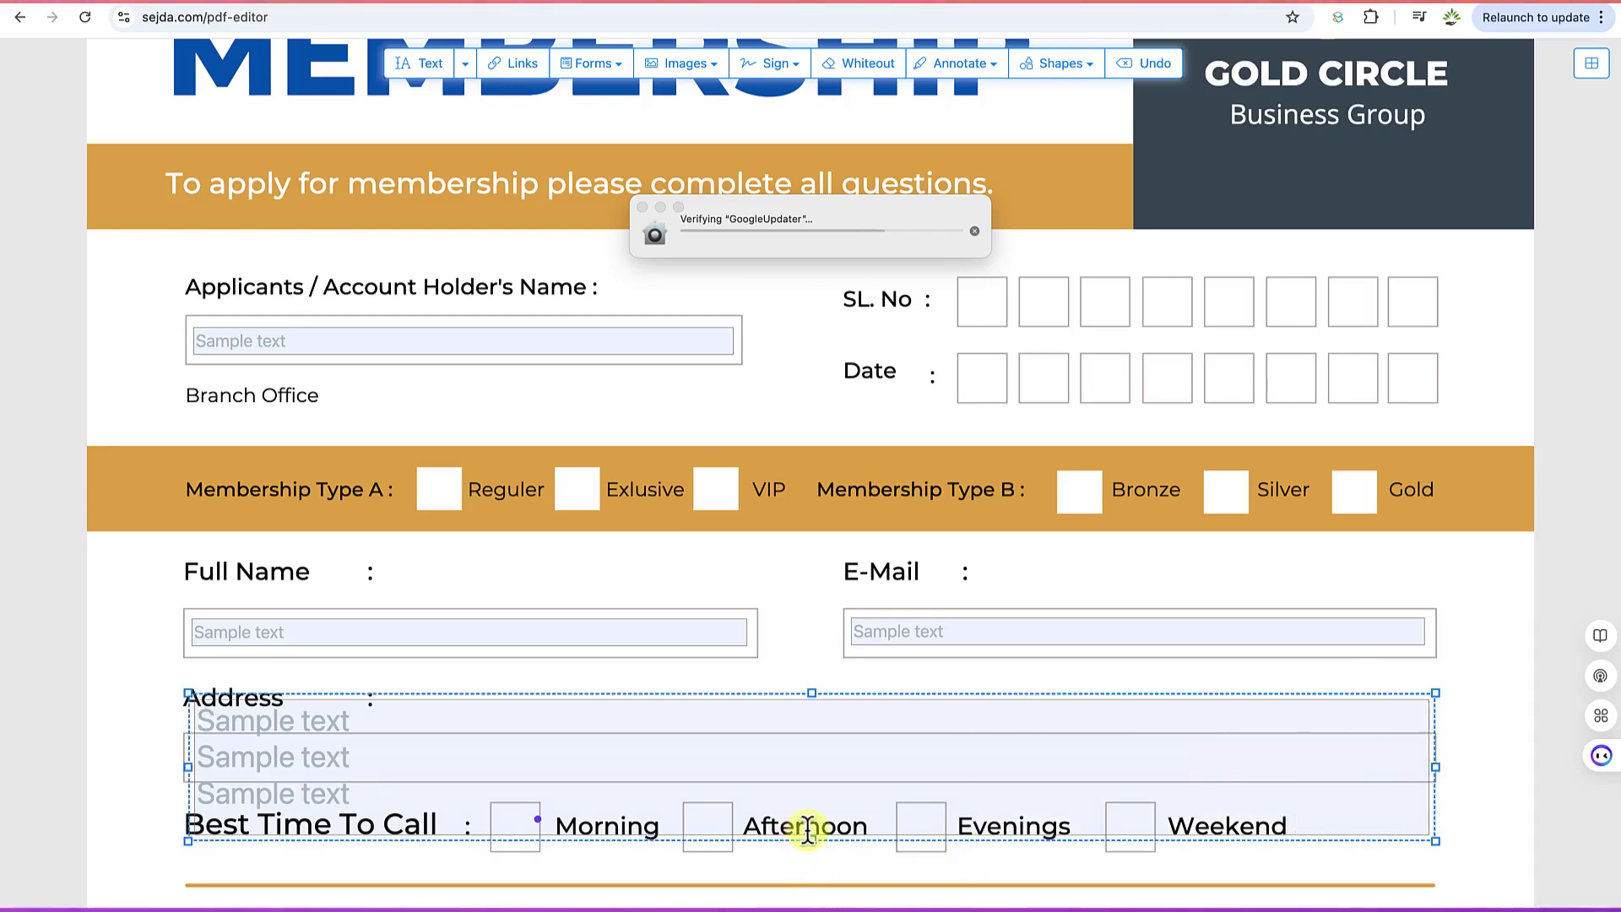
drag(812, 832, 807, 734)
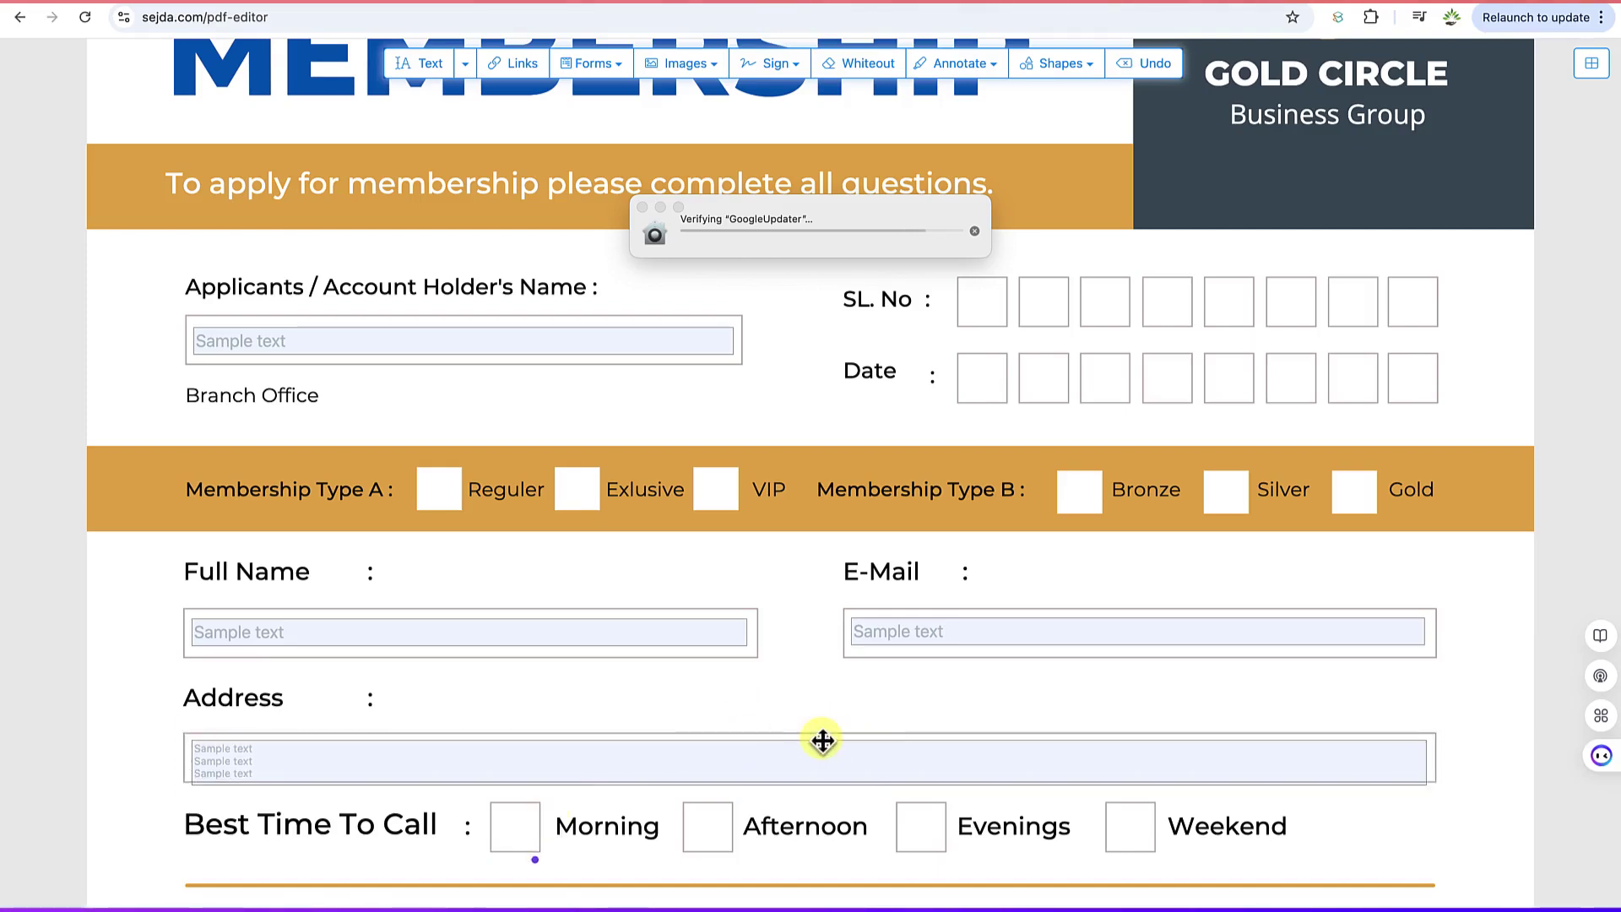
scroll(717, 752, down, 5)
scroll(716, 756, up, 4)
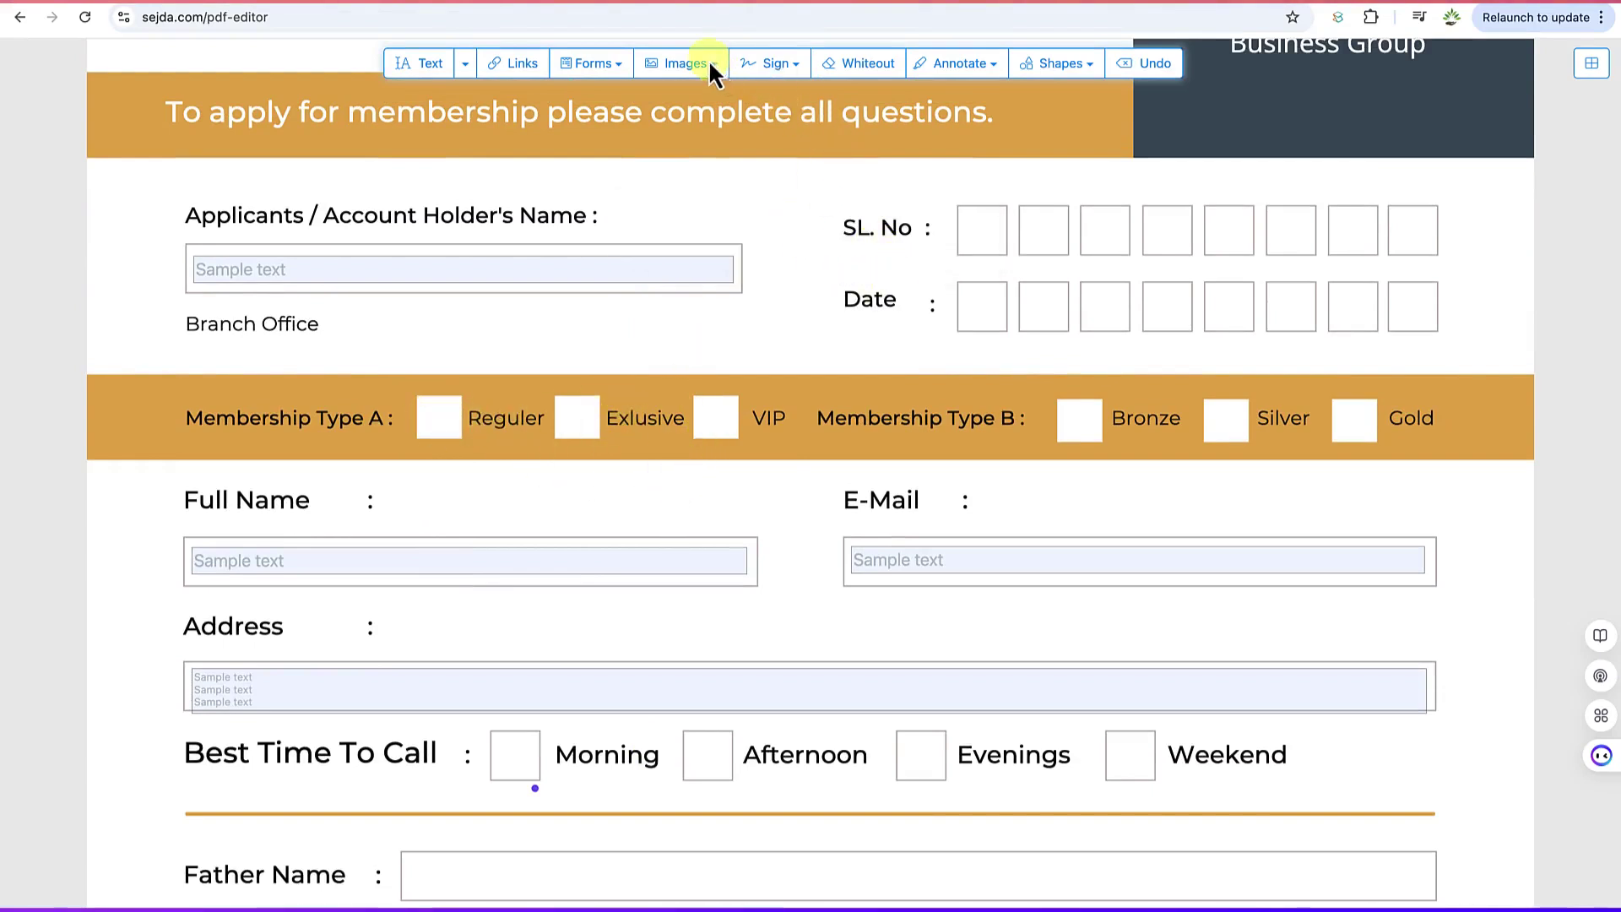
Place a checkbox field on the Reguler membership box.
click(614, 67)
click(614, 67)
click(614, 68)
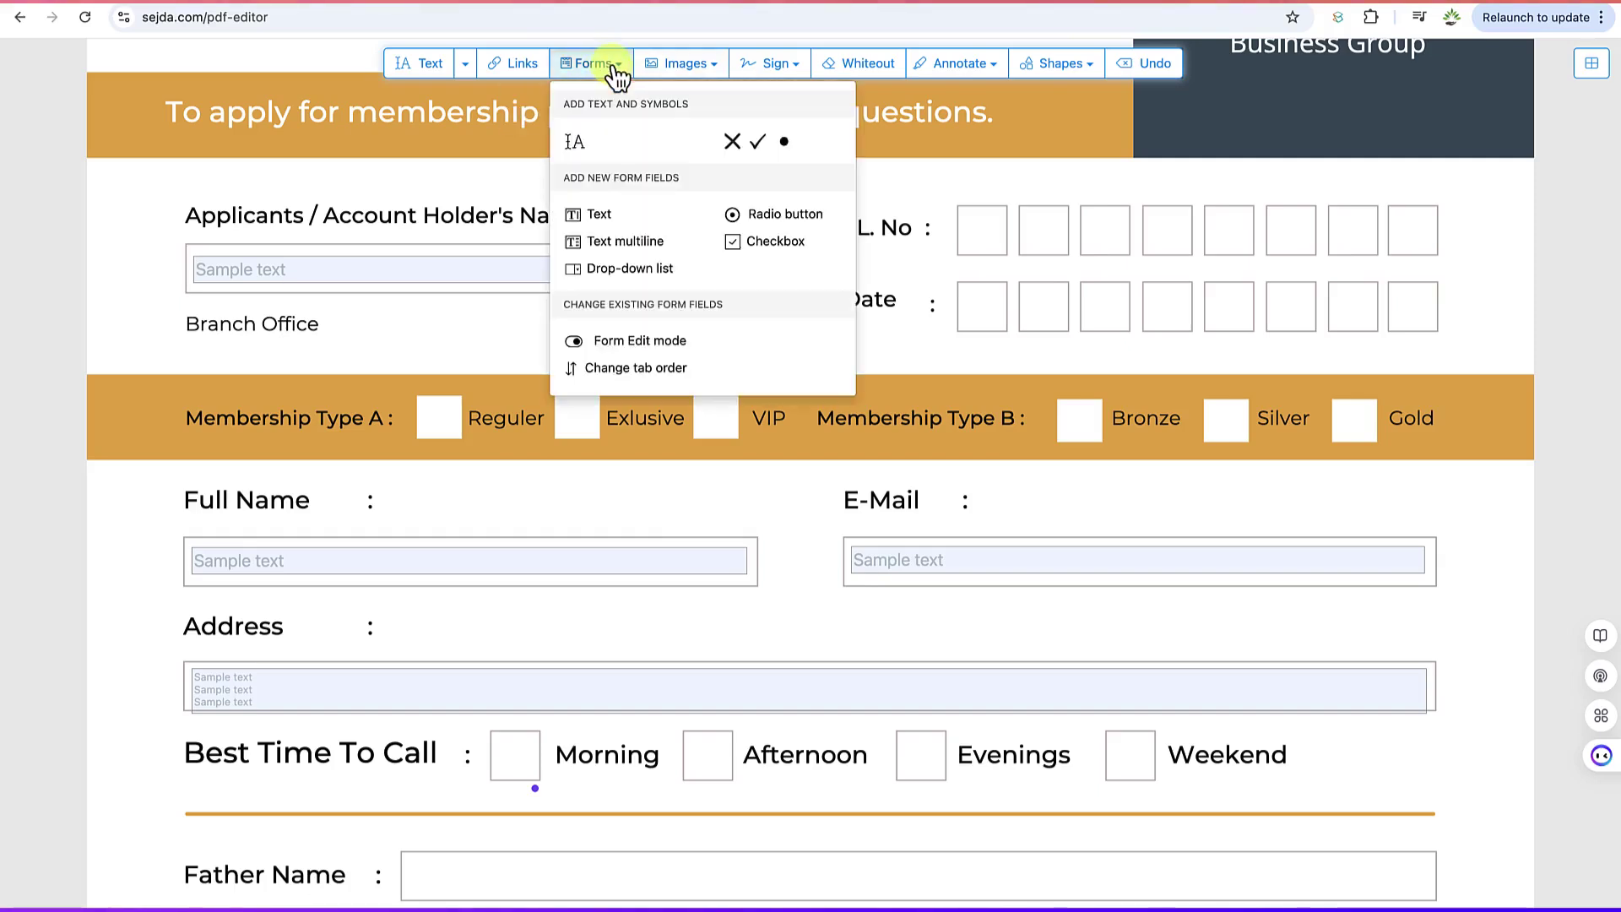
click(613, 68)
click(592, 64)
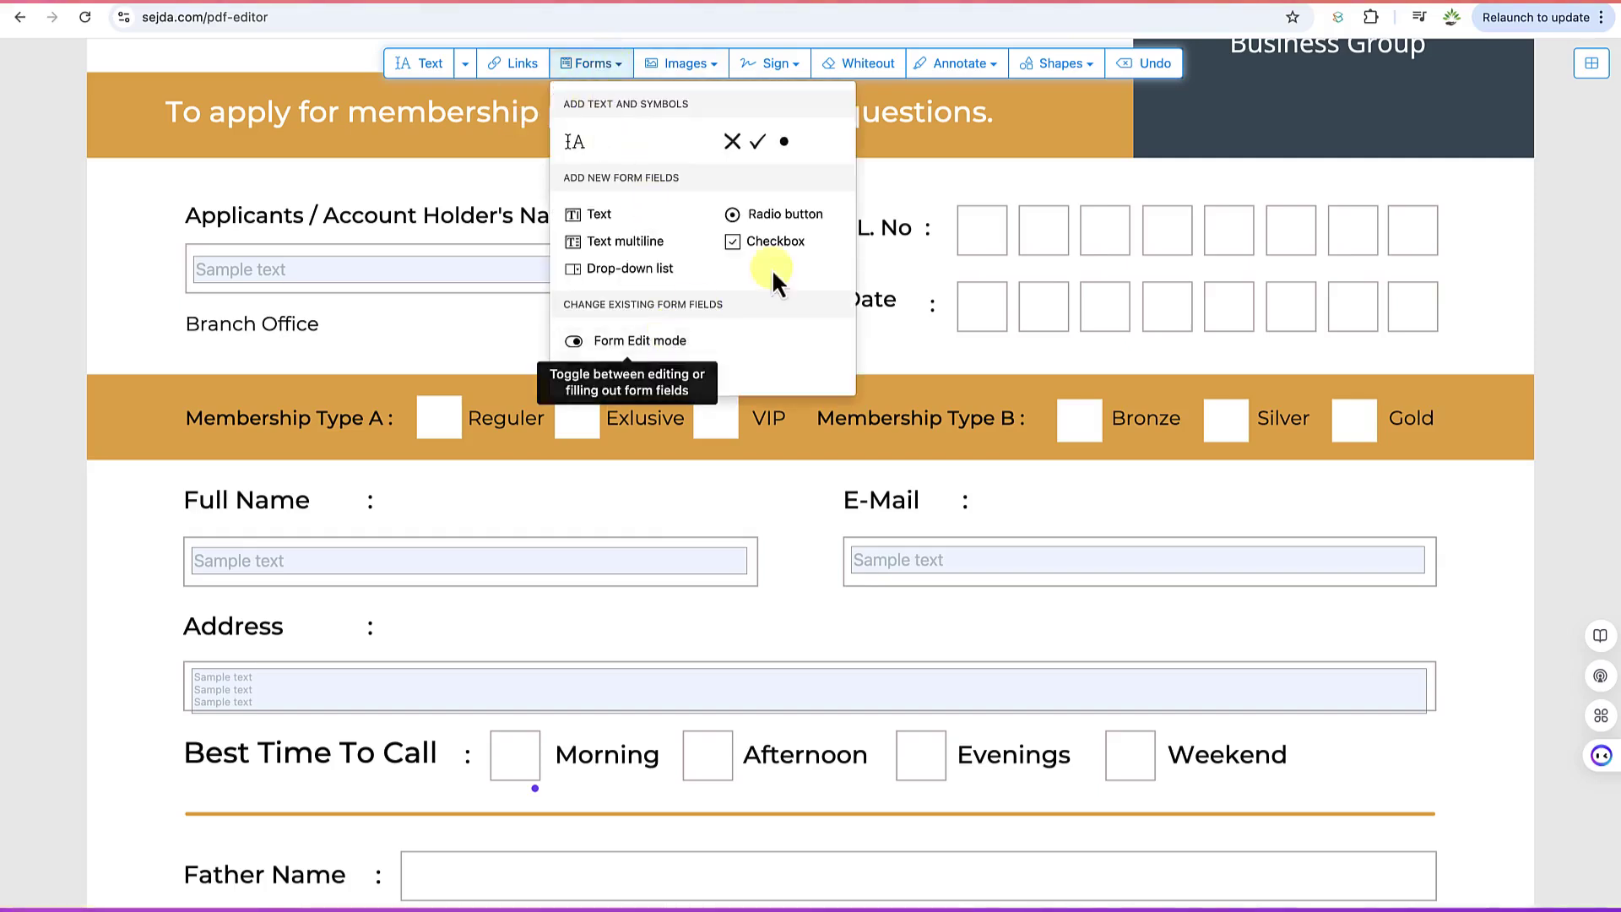
click(786, 242)
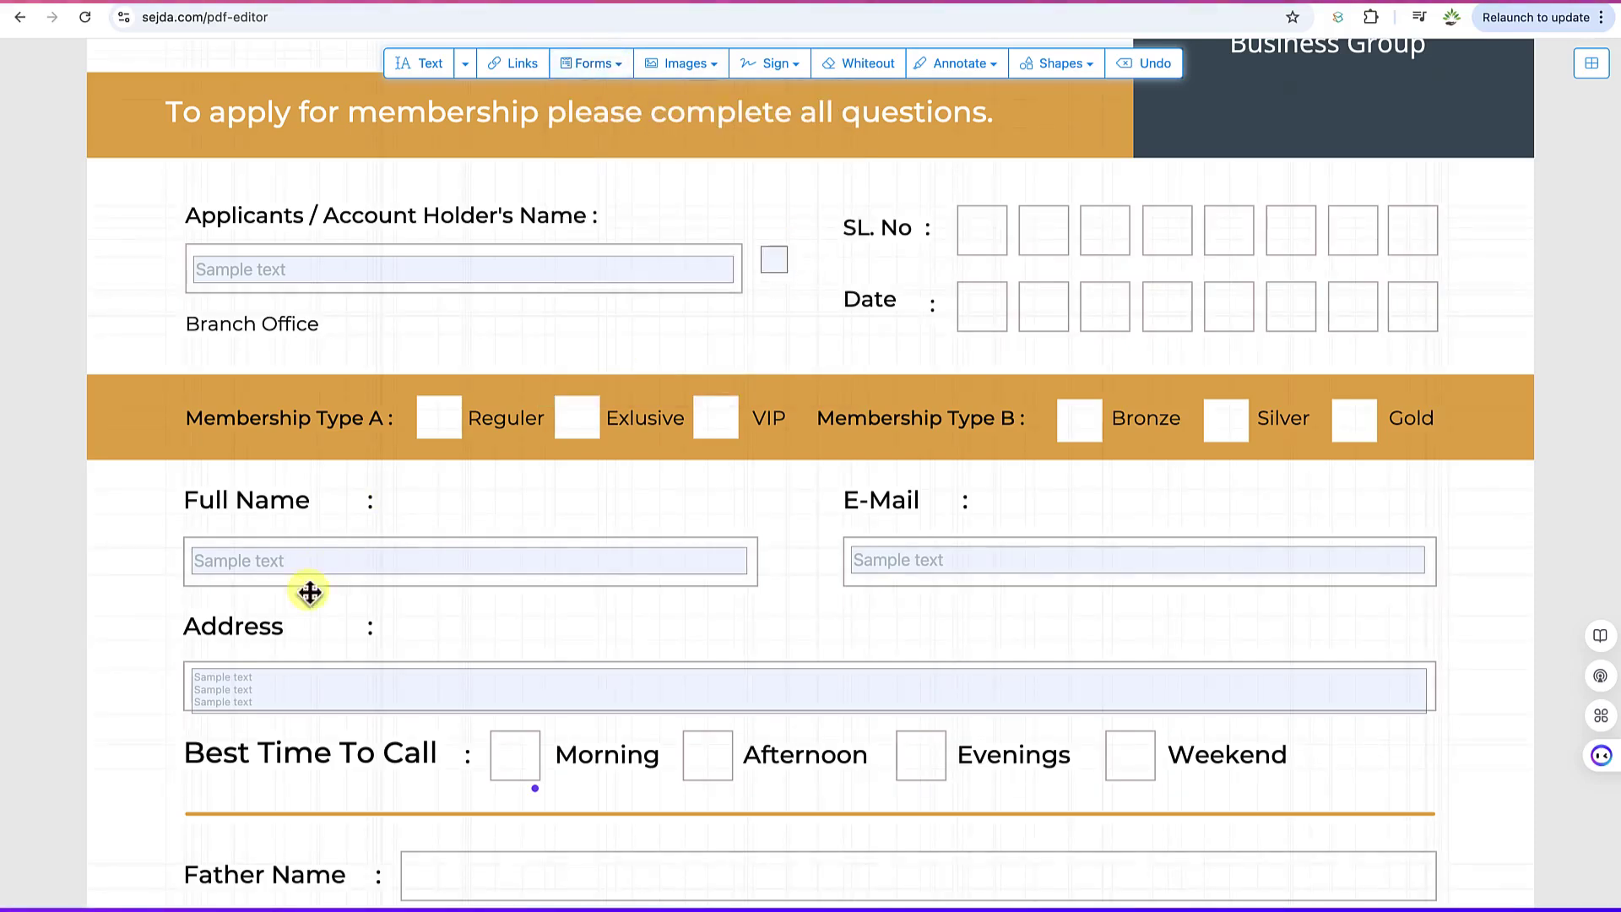
click(439, 420)
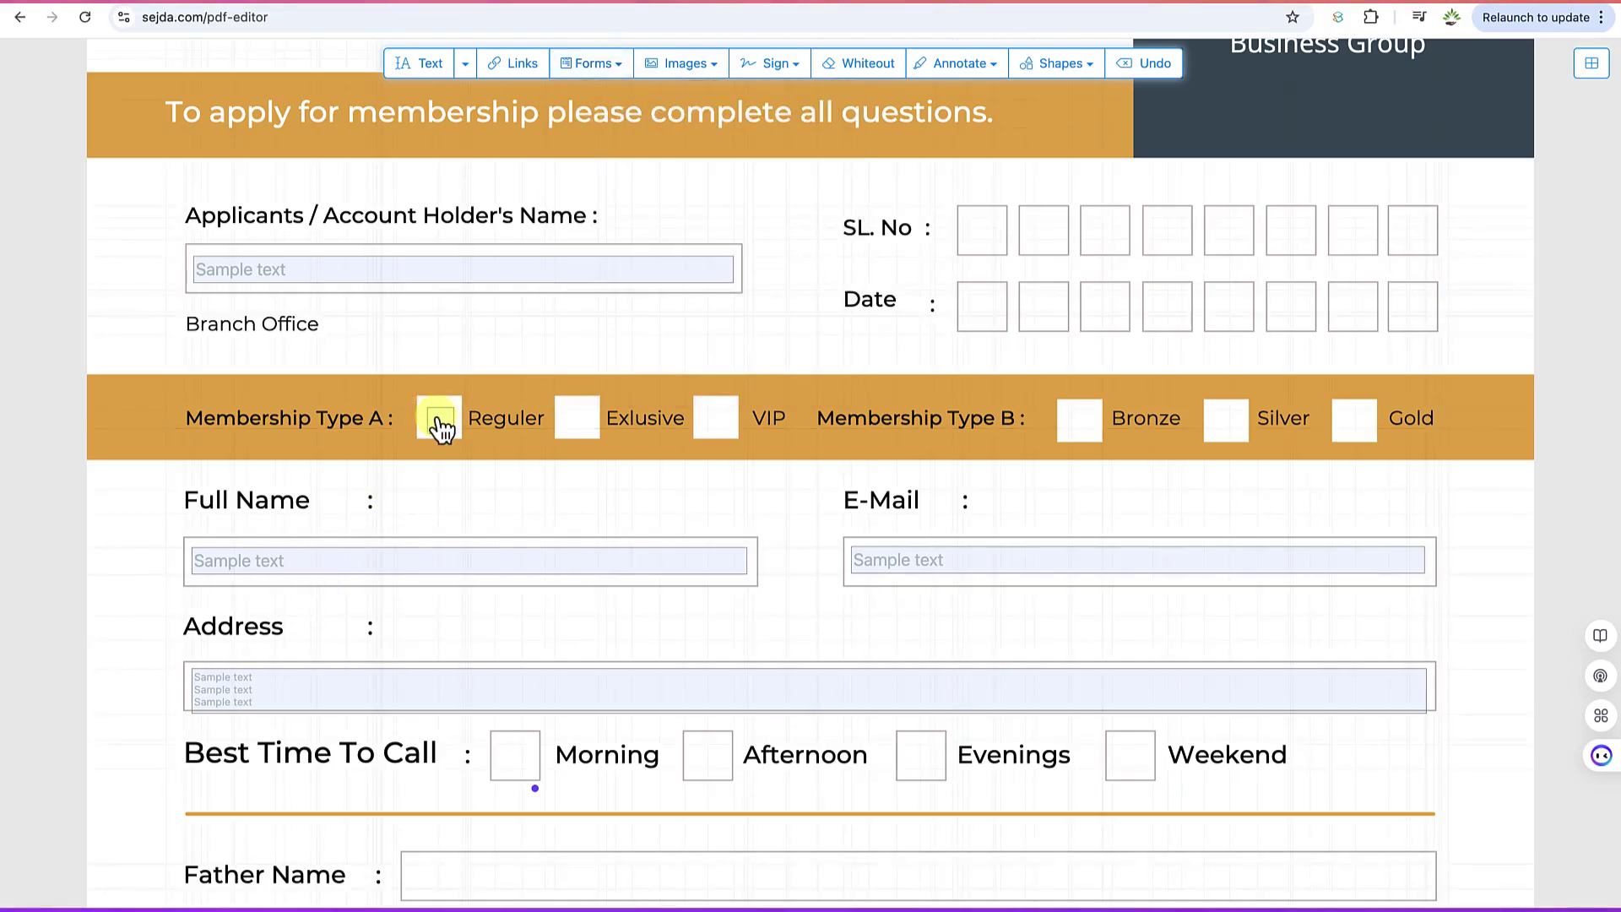
click(437, 418)
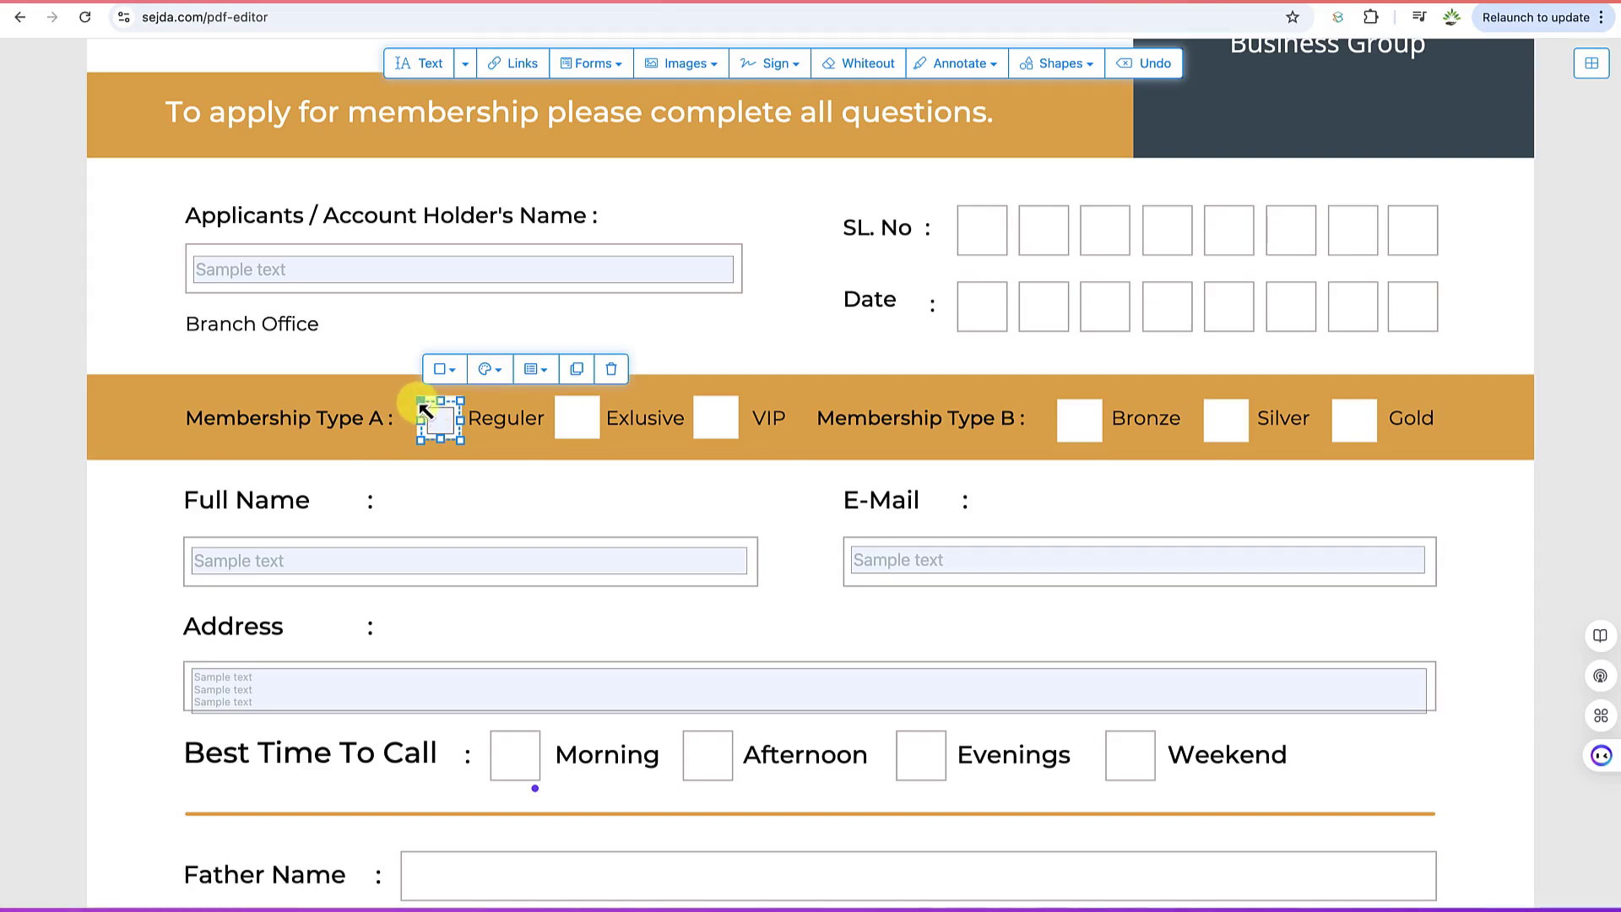
click(422, 408)
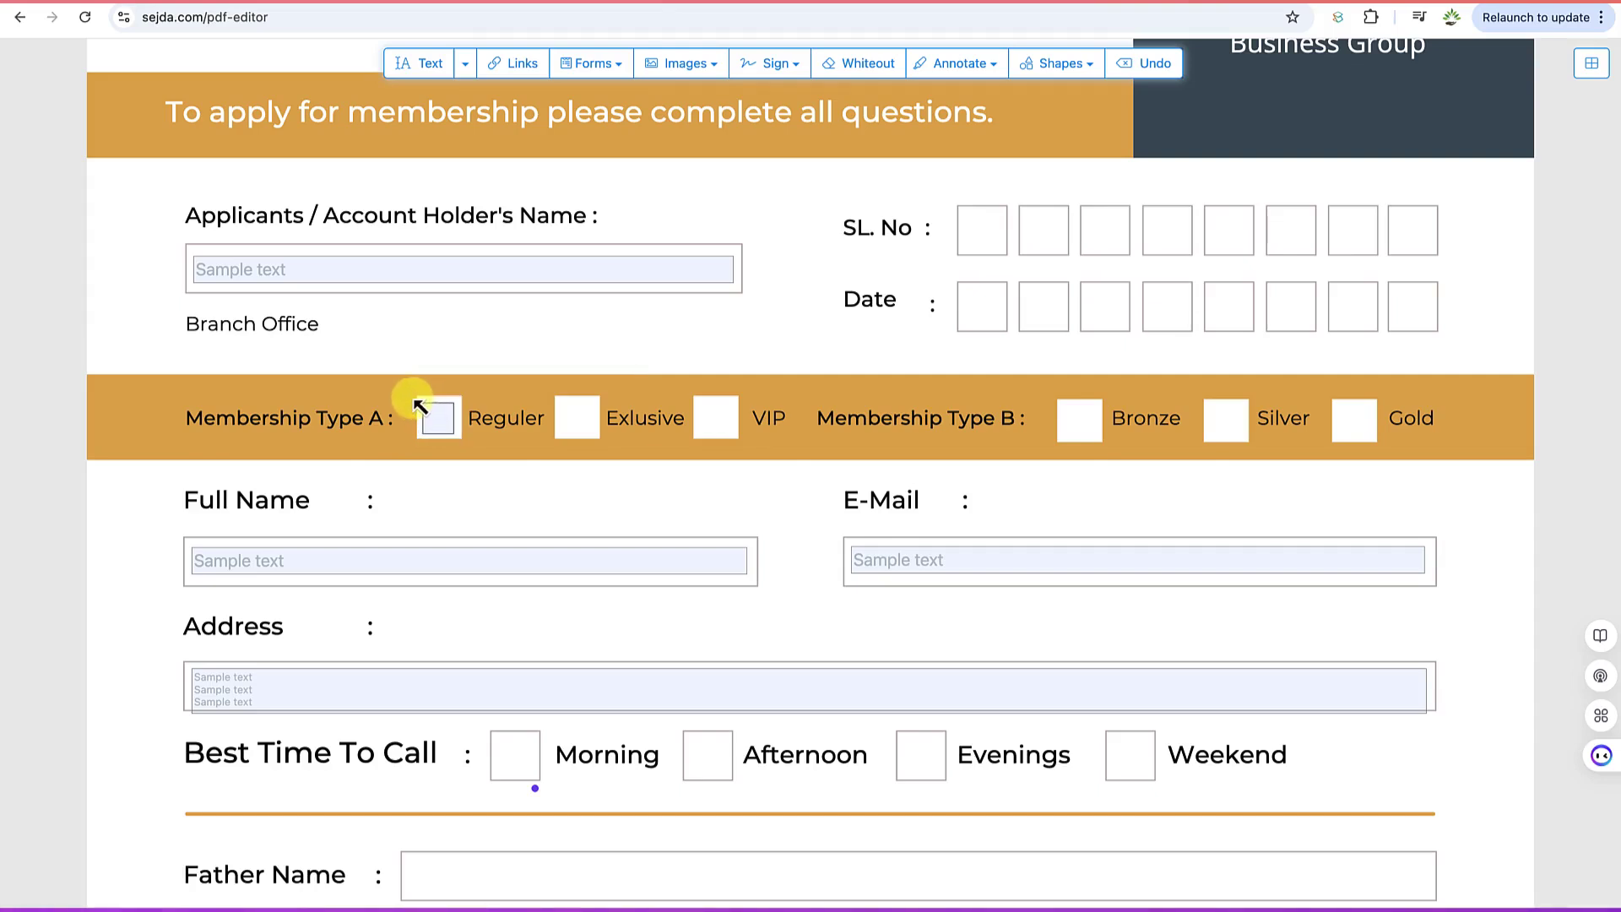
click(439, 410)
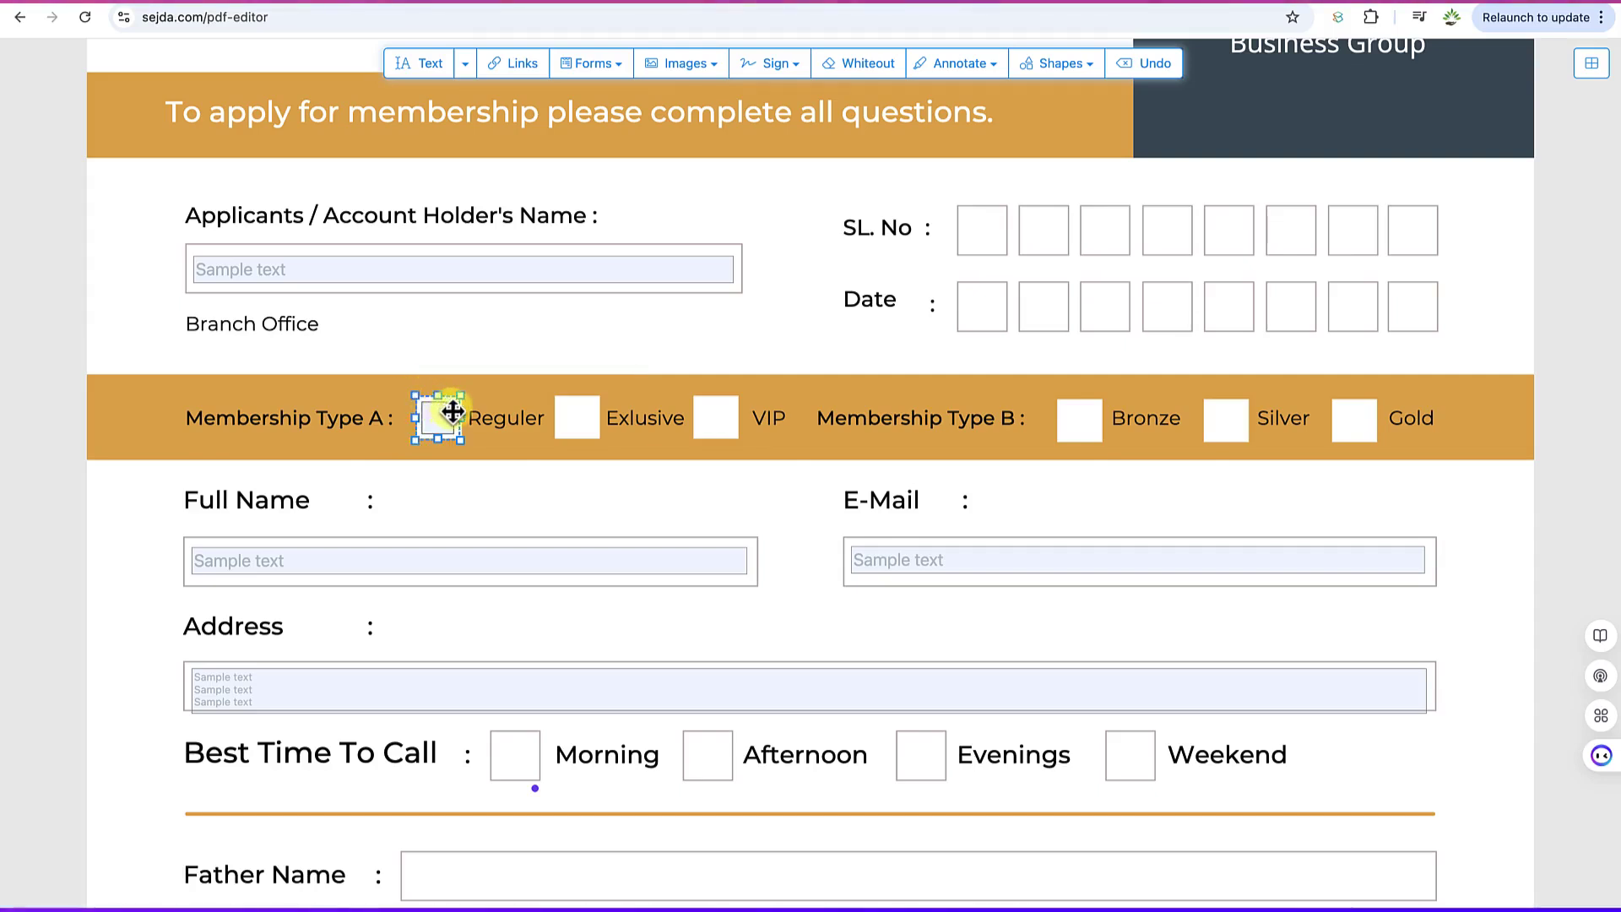
click(443, 418)
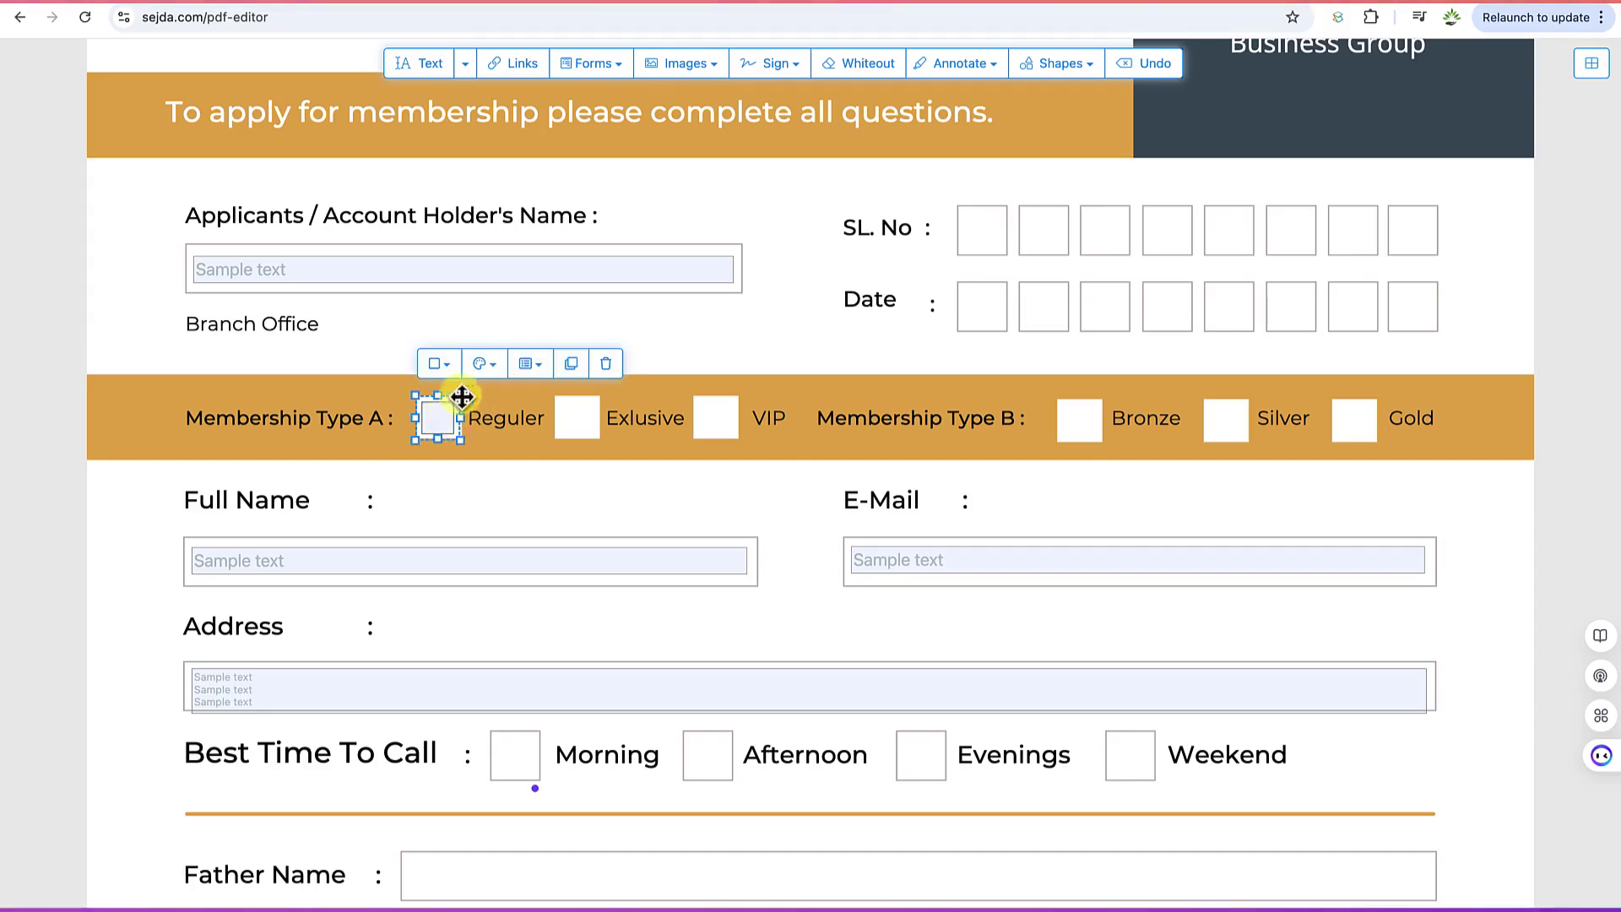
click(578, 419)
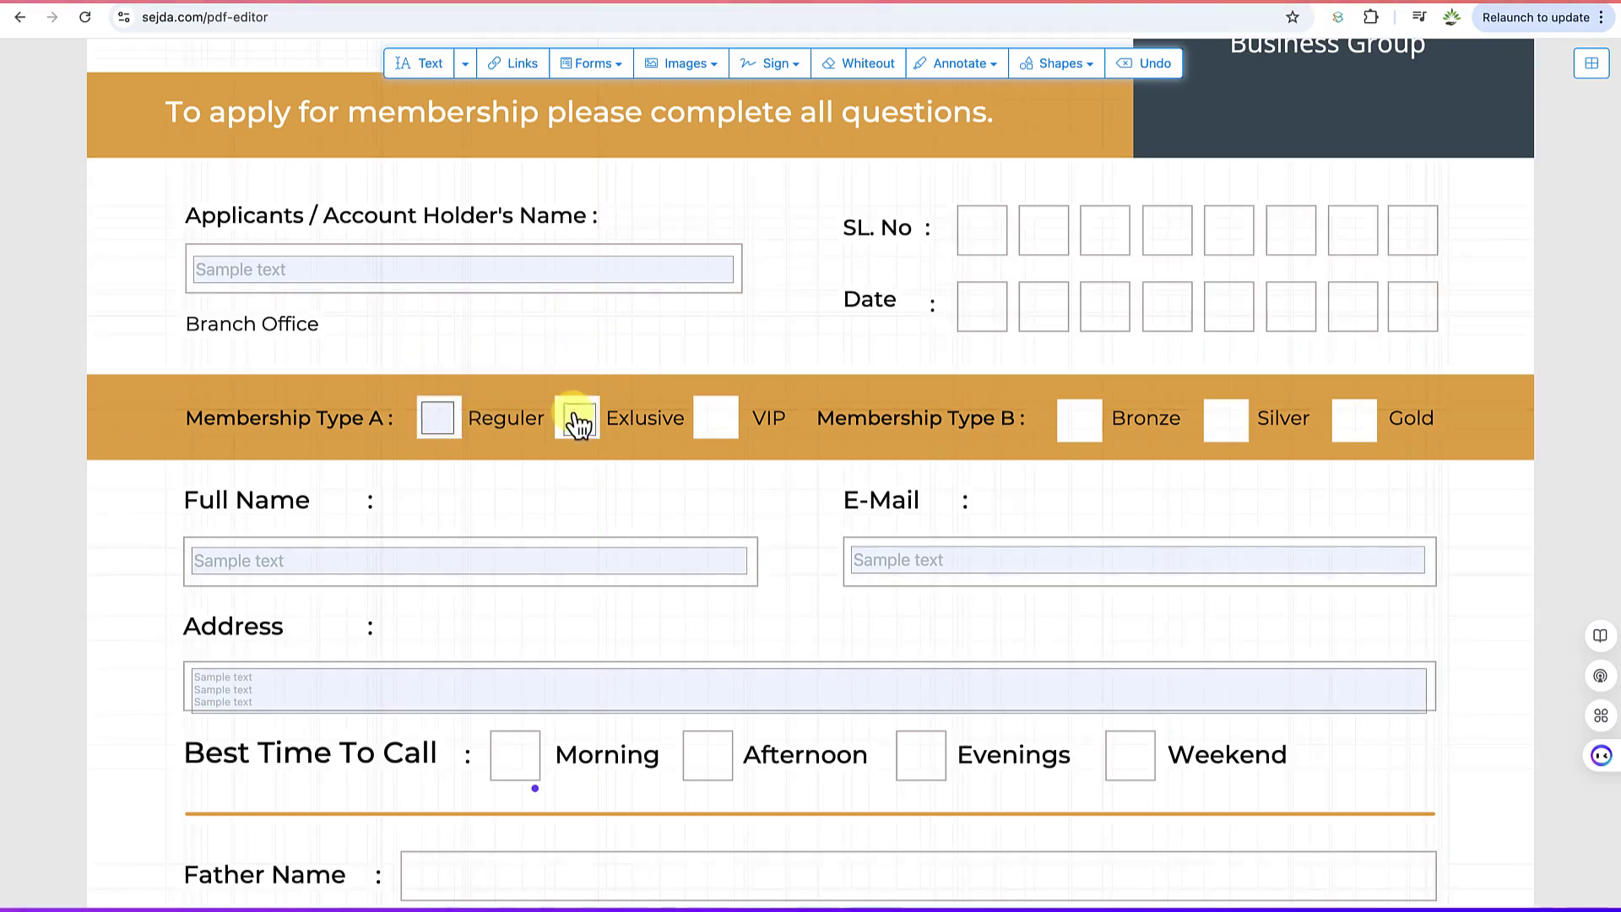
Duplicate the Exlusive checkbox into the VIP, Bronze, Silver and Gold boxes.
click(578, 419)
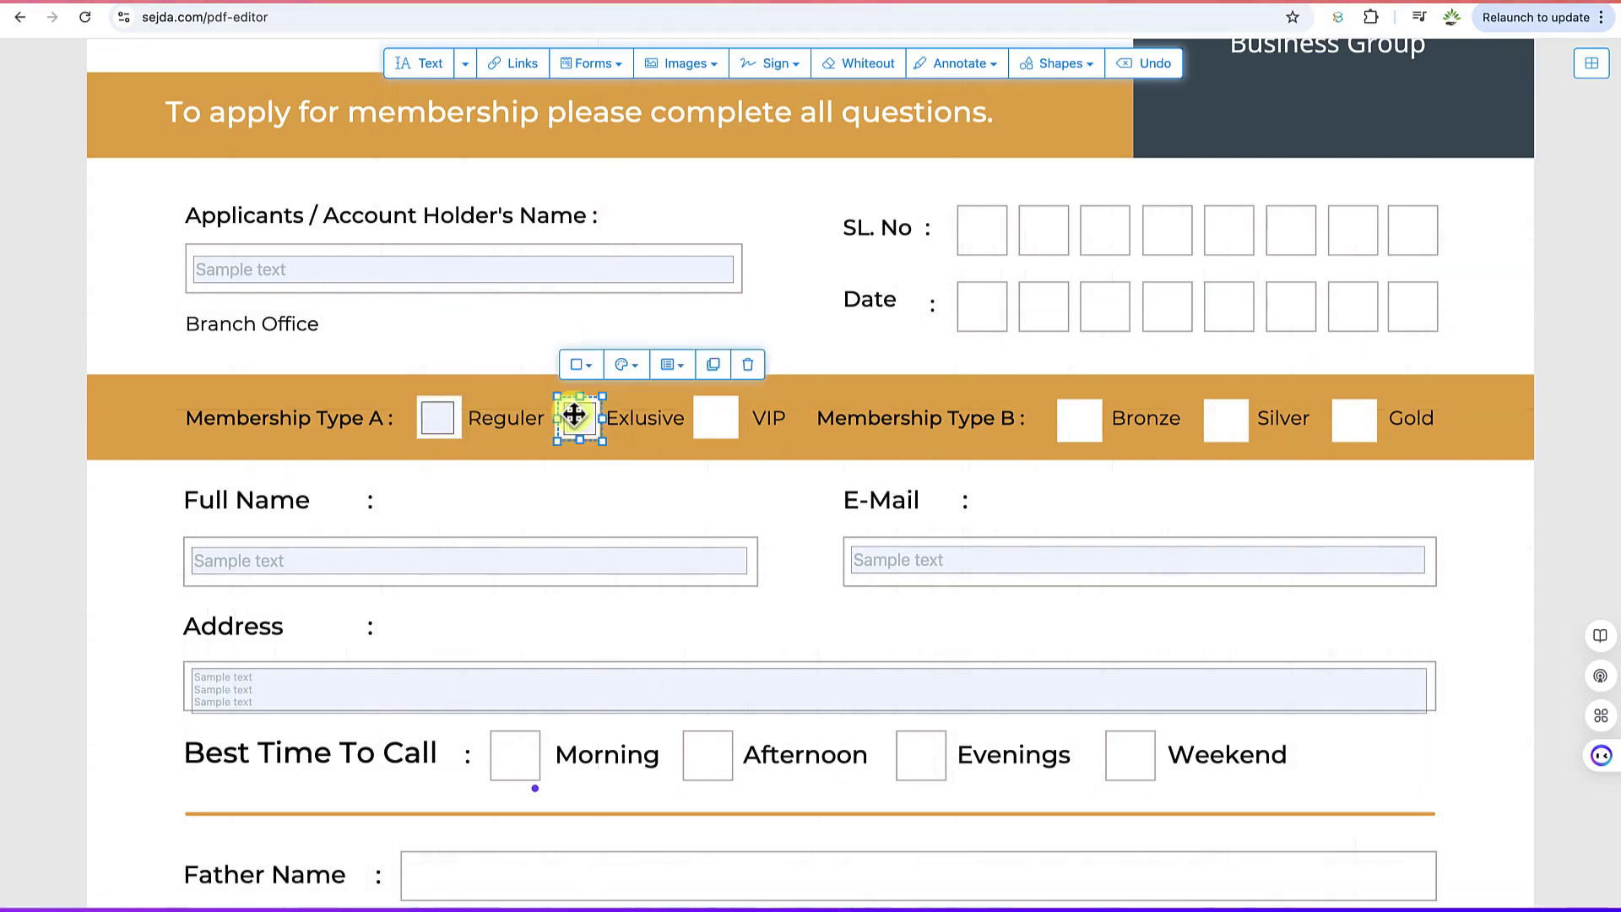
click(724, 371)
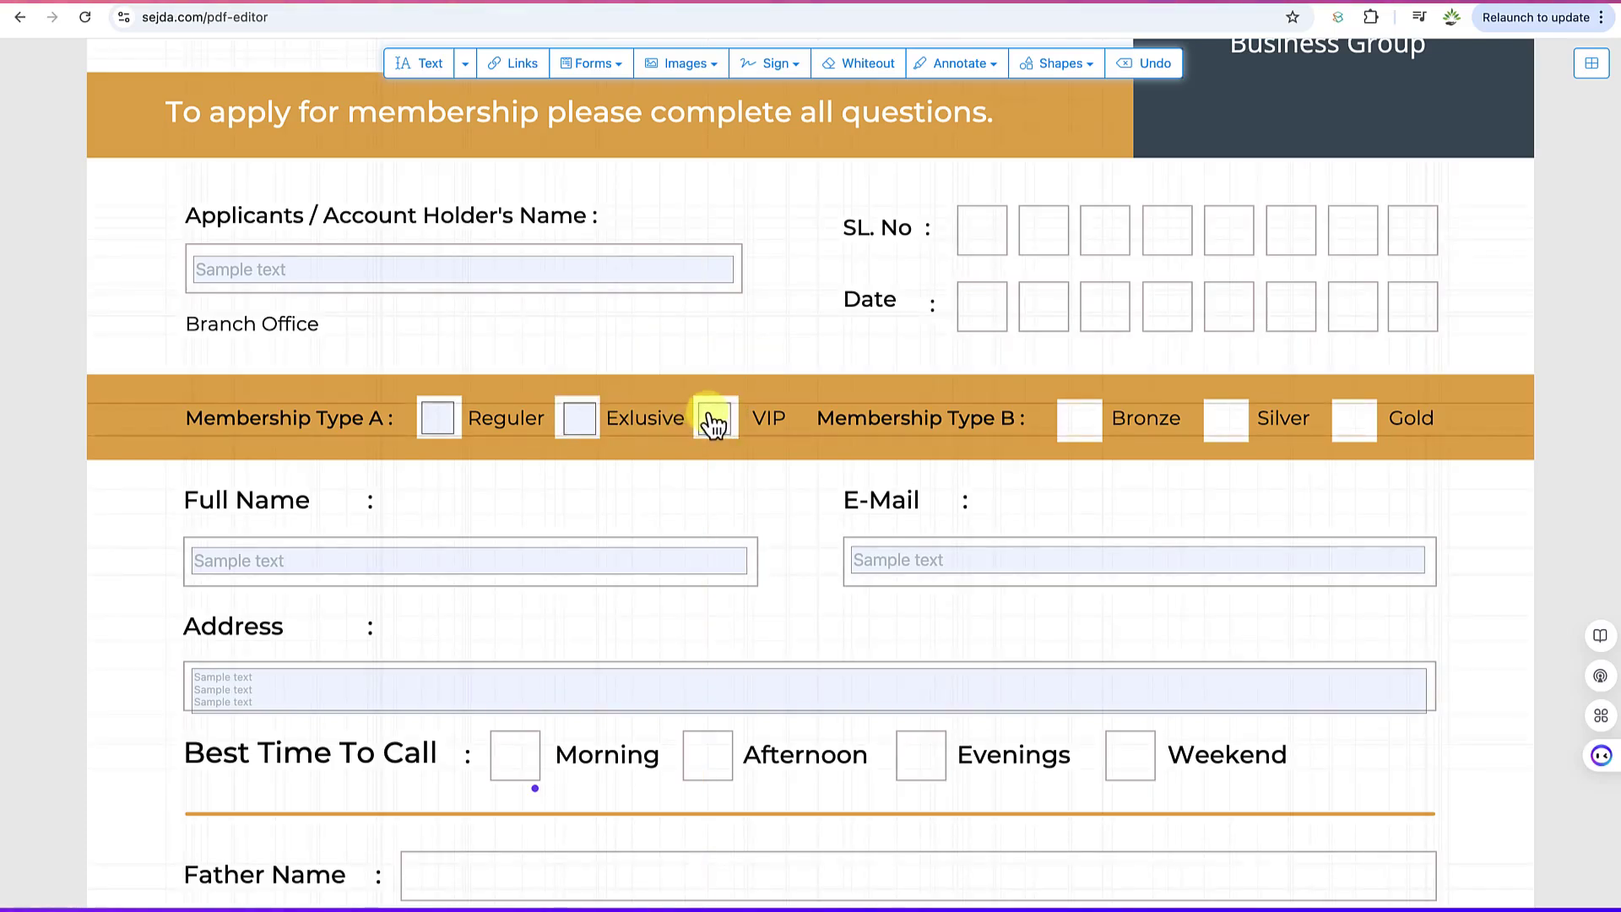
click(714, 419)
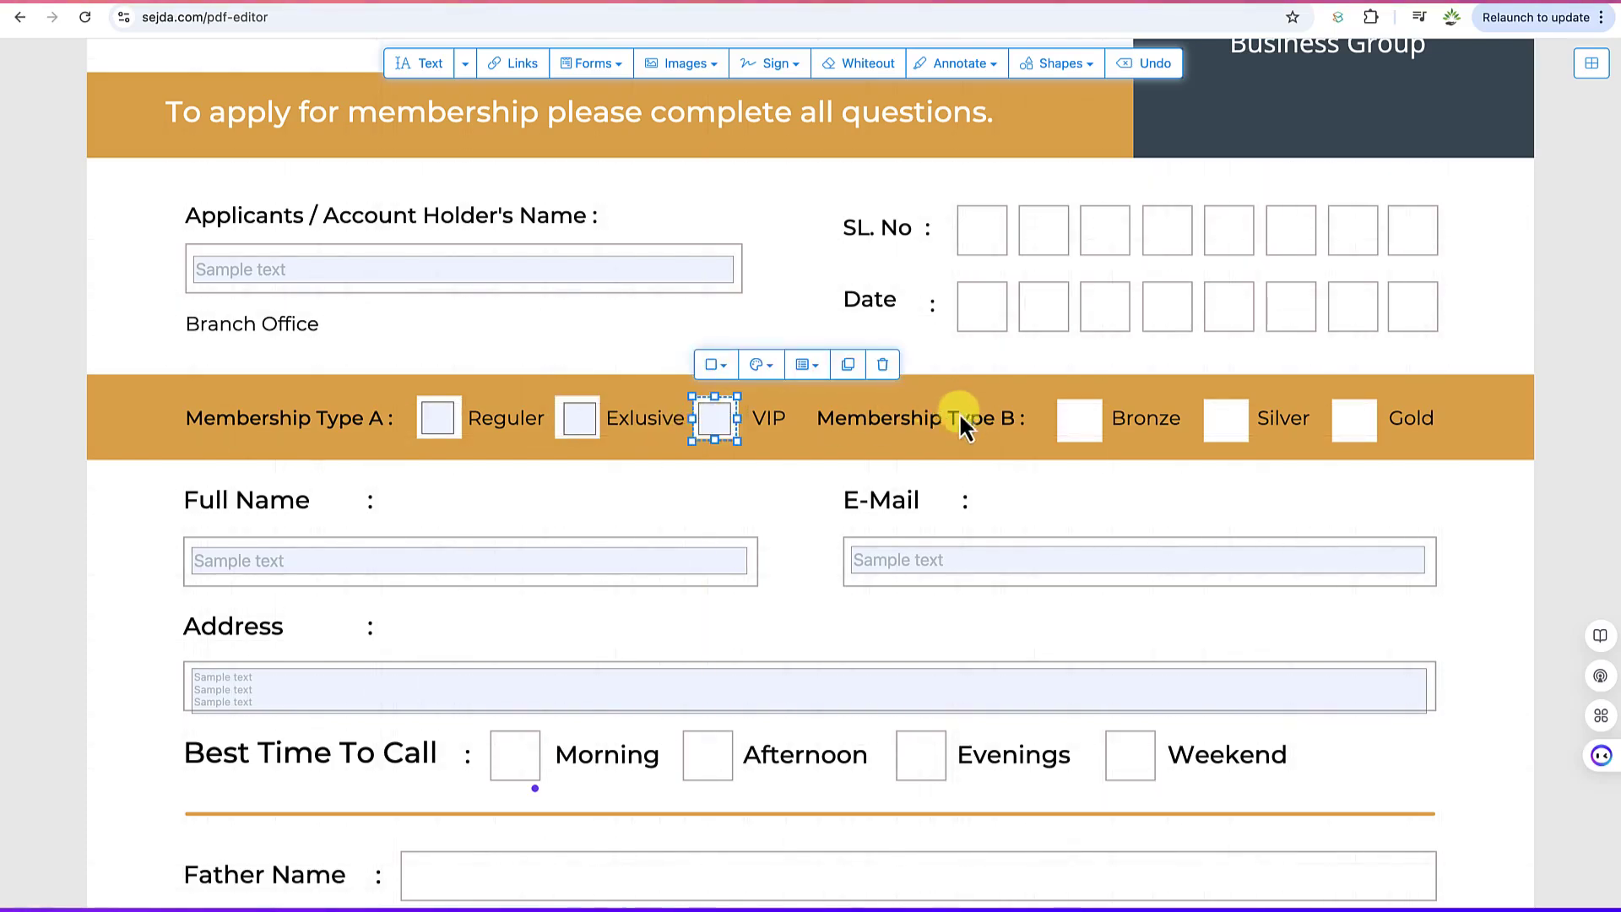
click(861, 367)
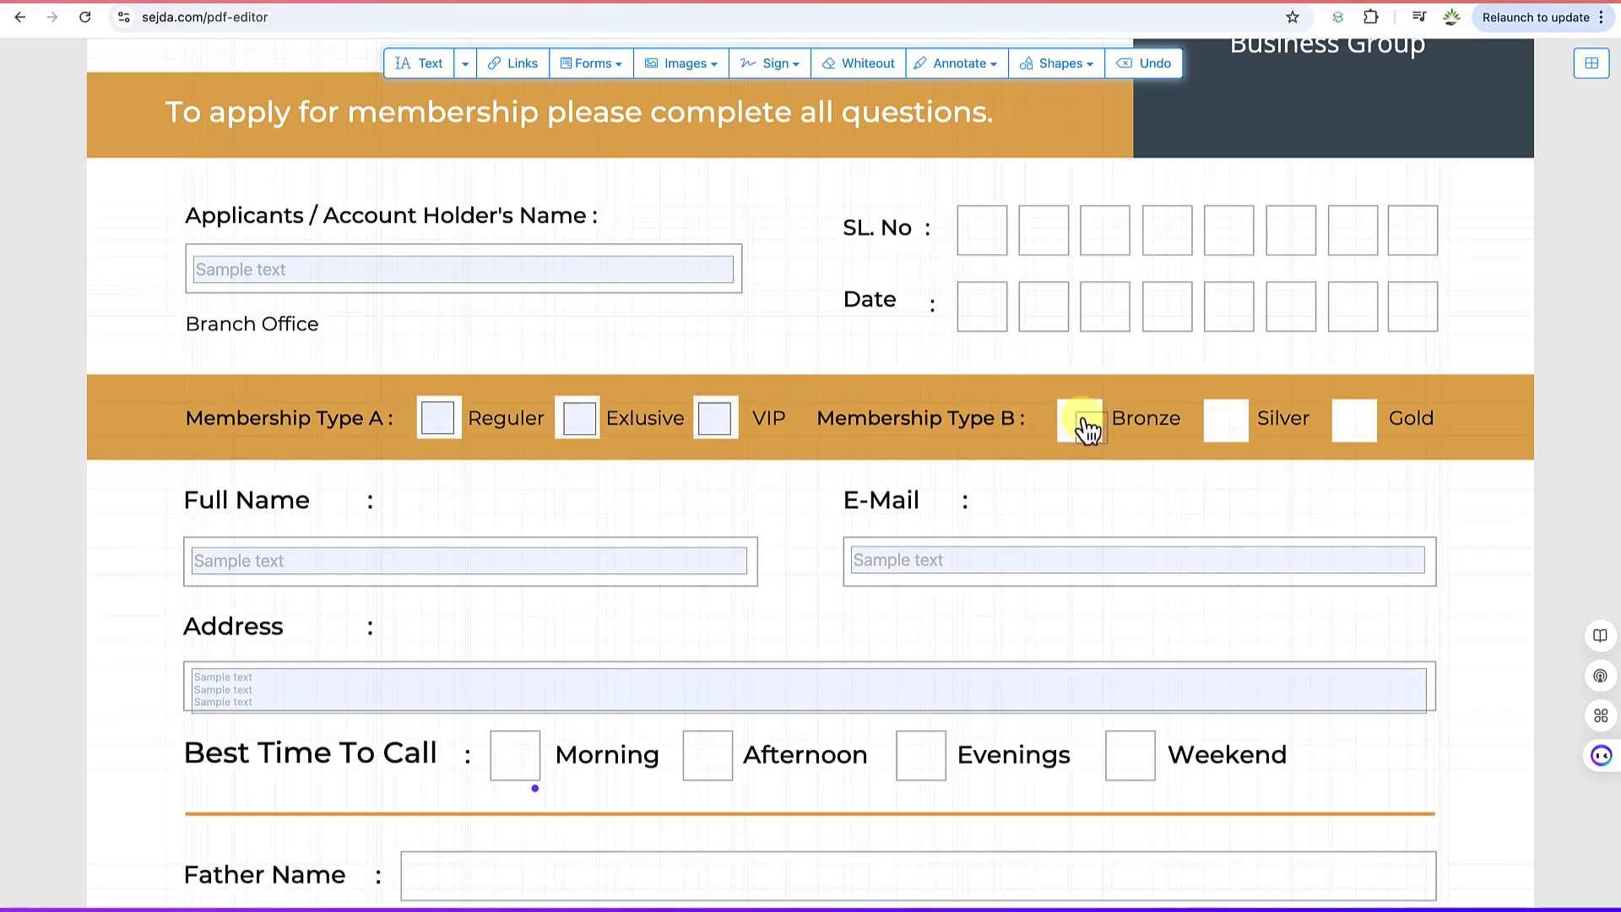
click(1080, 422)
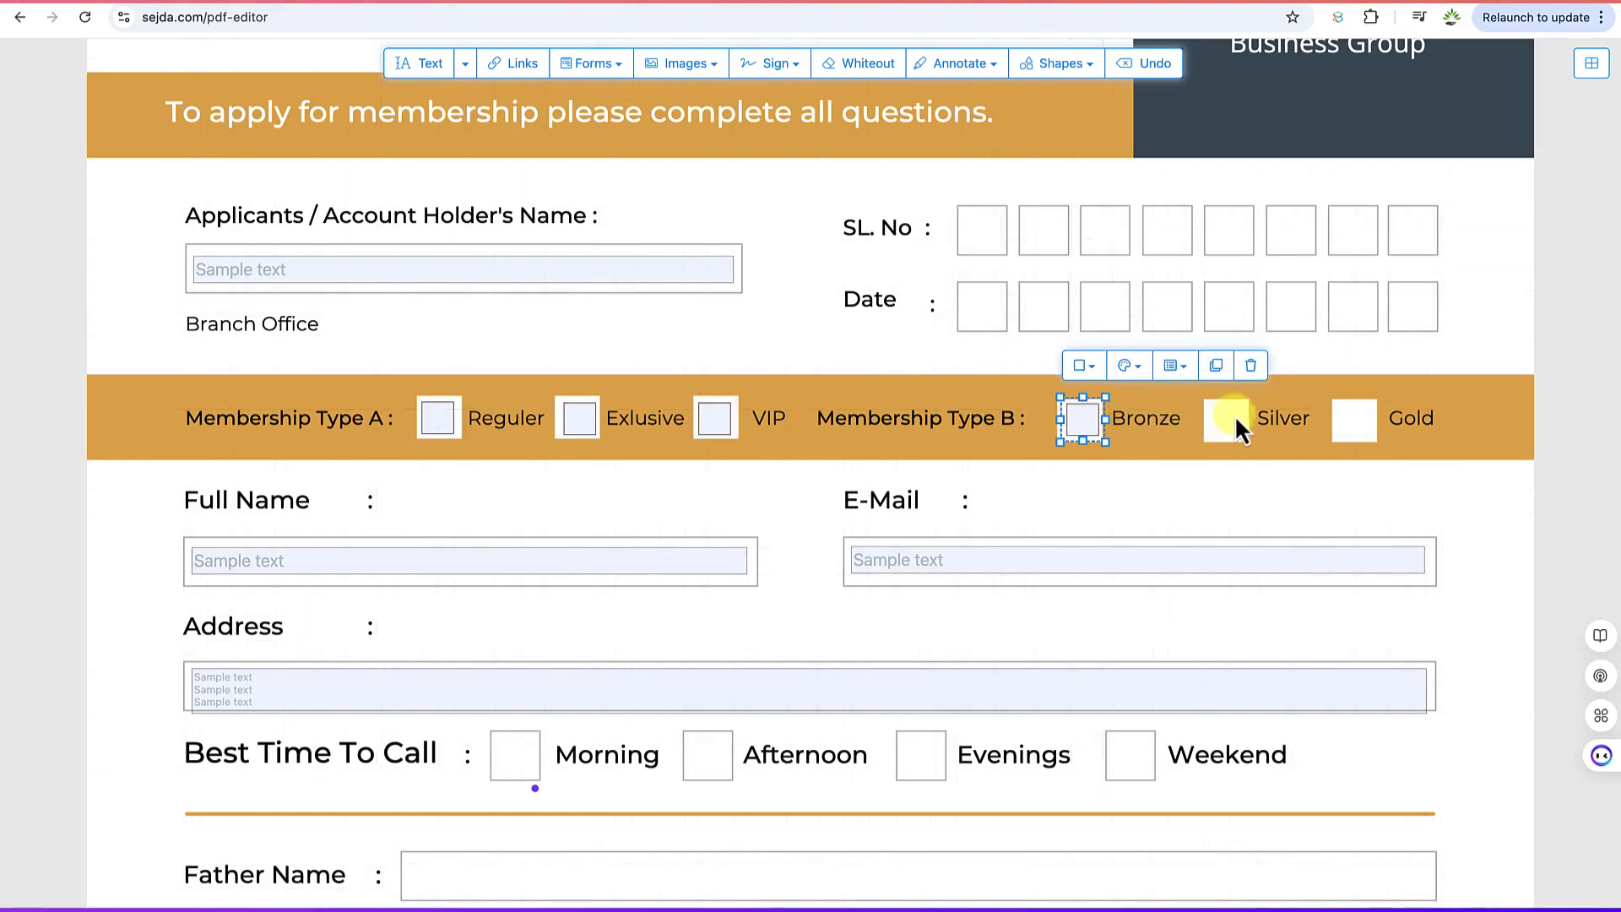
click(1216, 365)
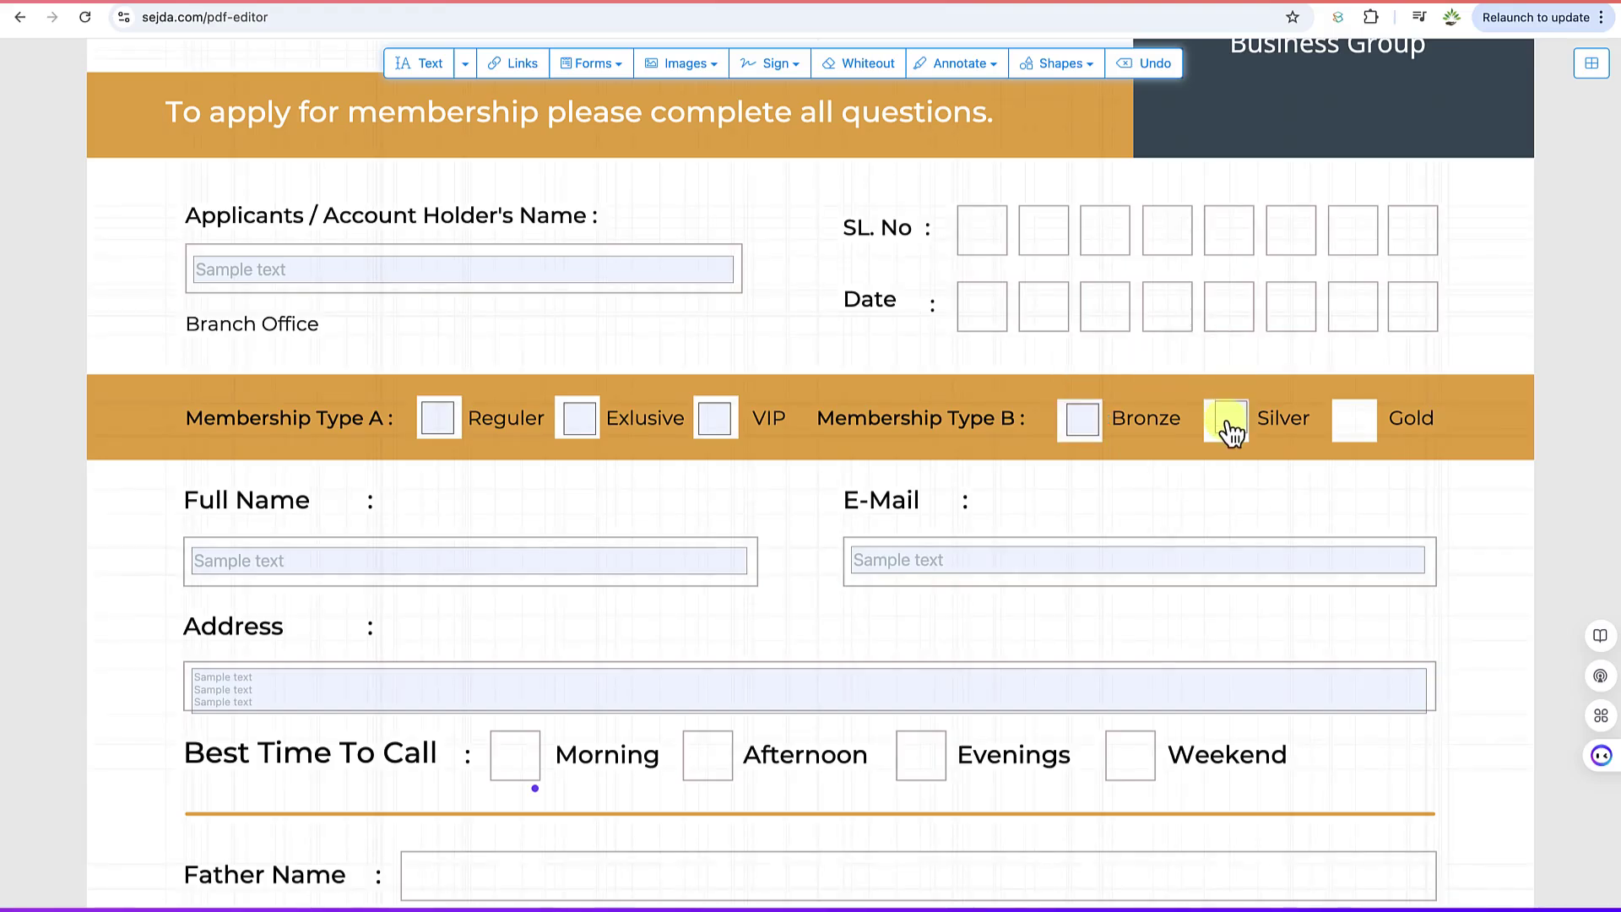
click(1225, 422)
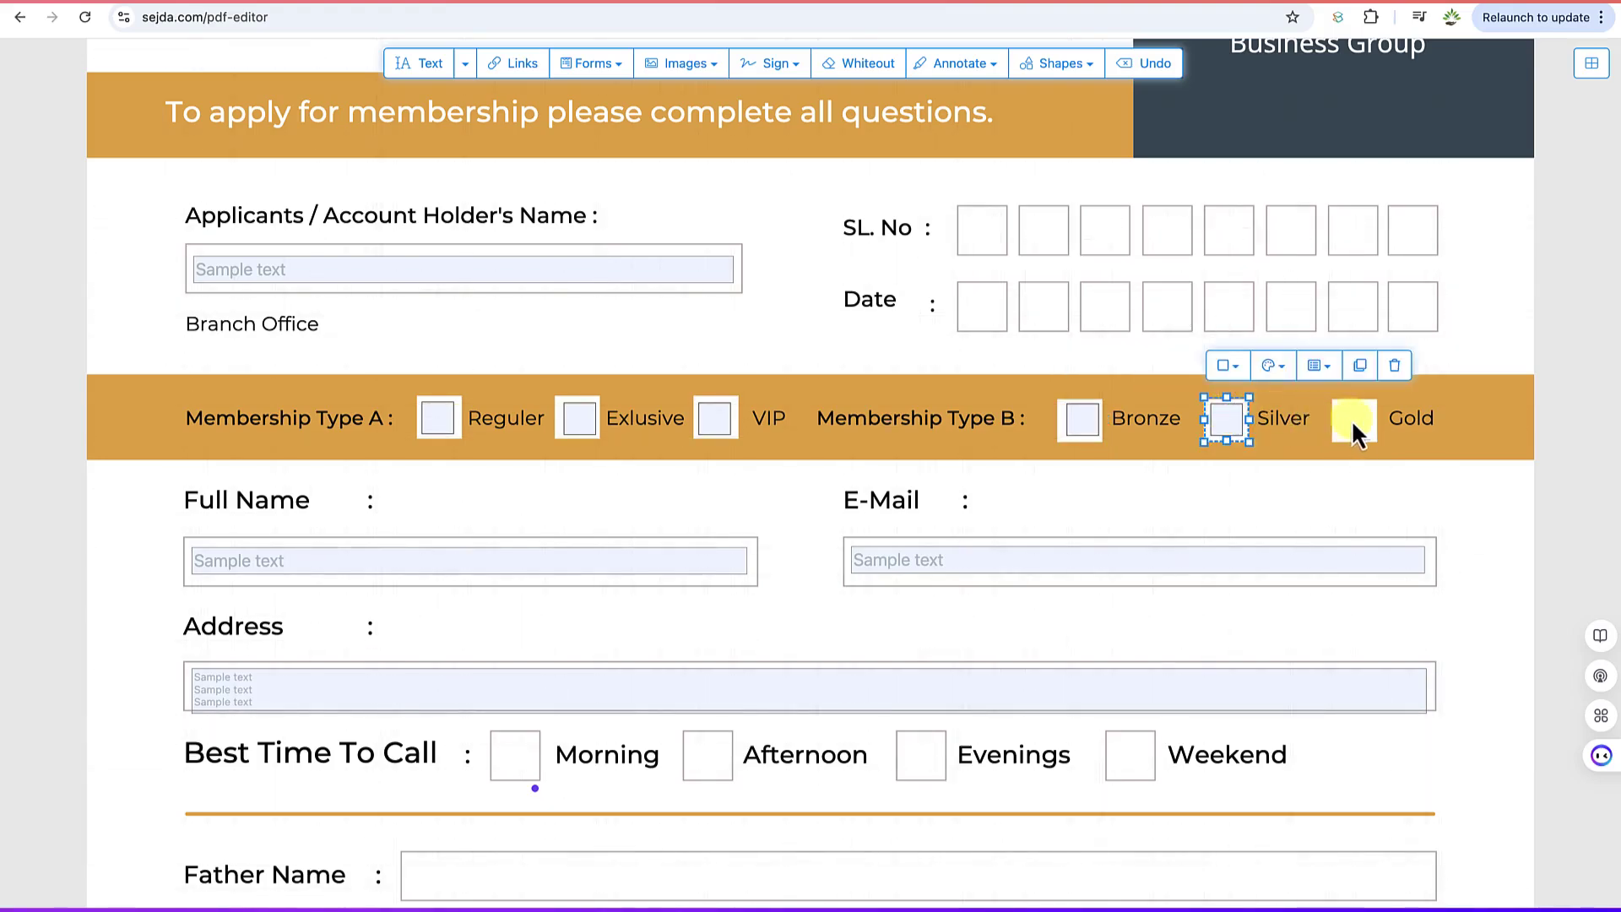
click(1360, 366)
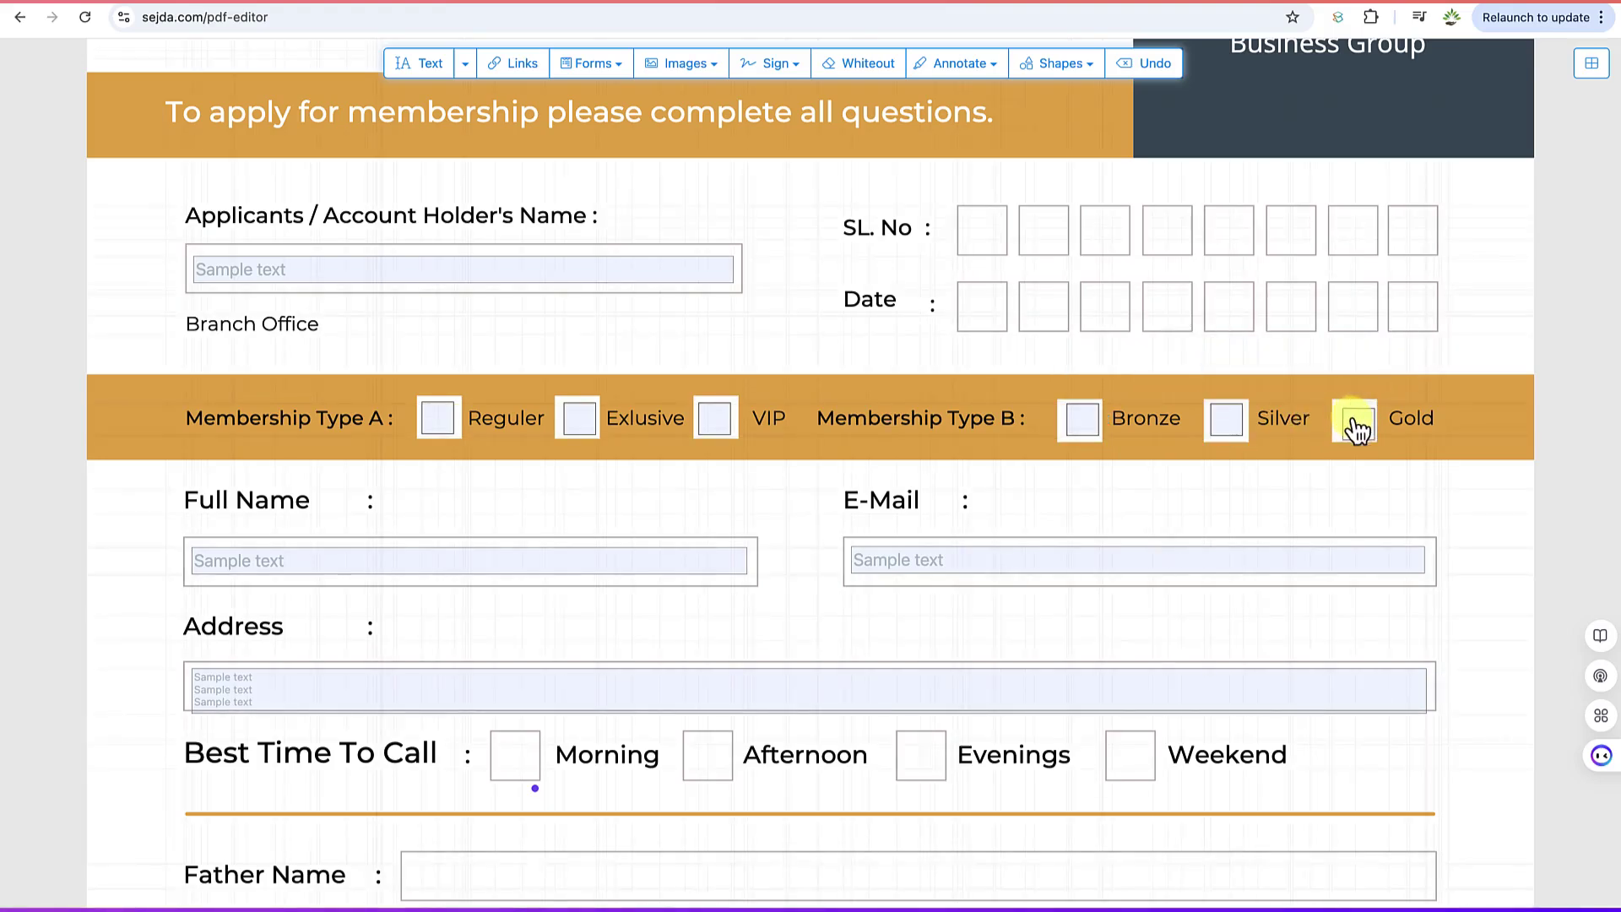
click(1351, 422)
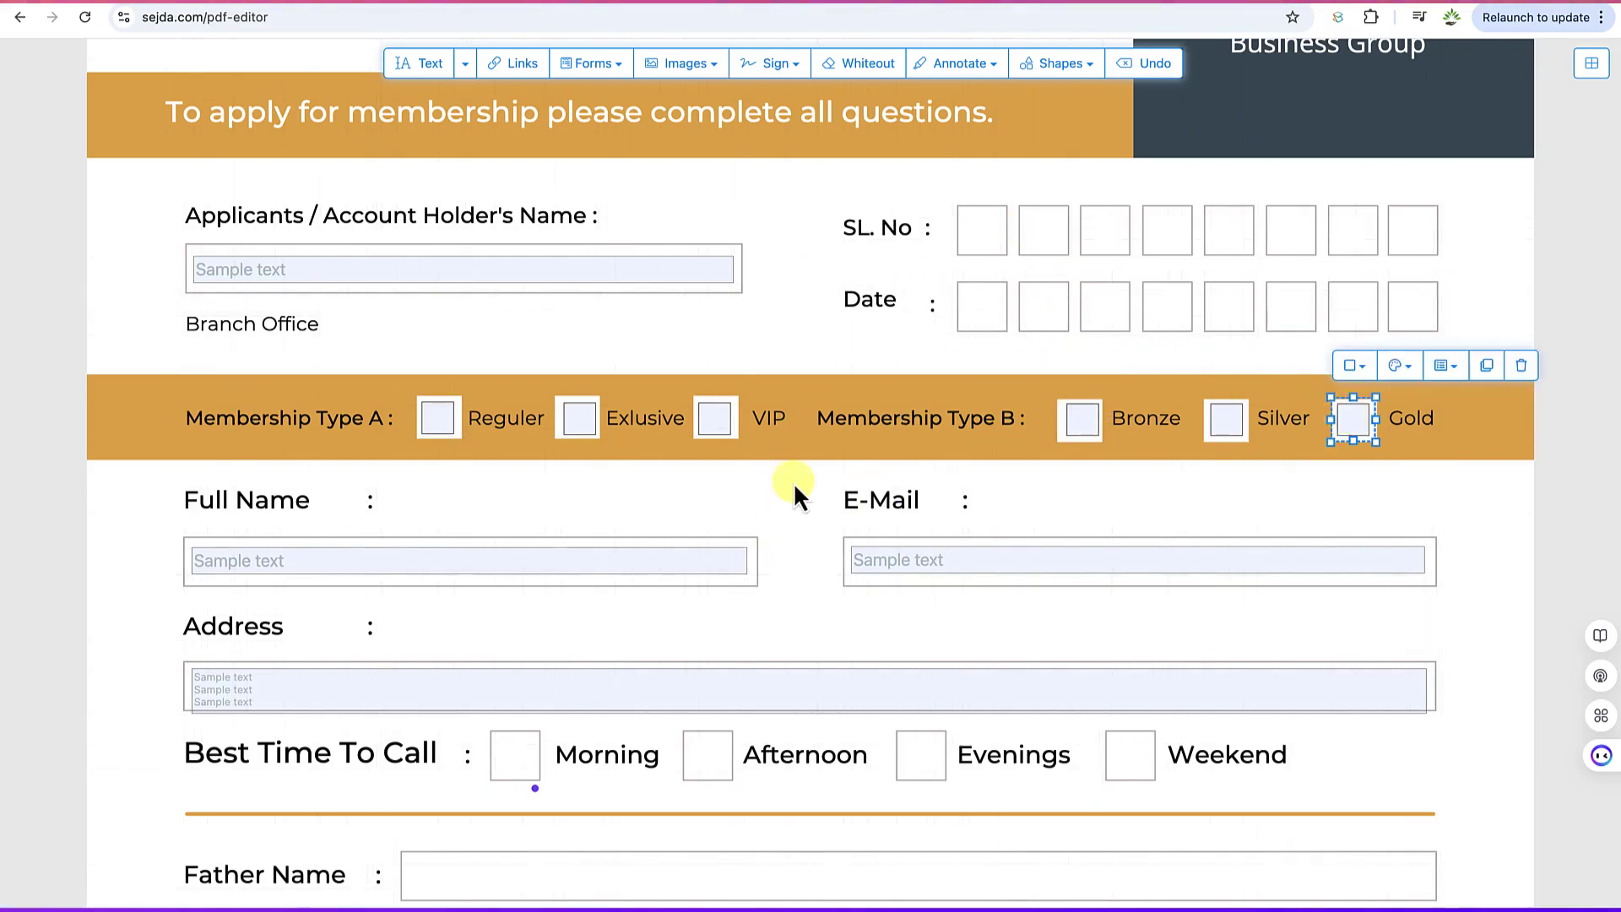
Add a drop-down list field over the Postcode box, resized to fit it.
scroll(789, 477, down, 5)
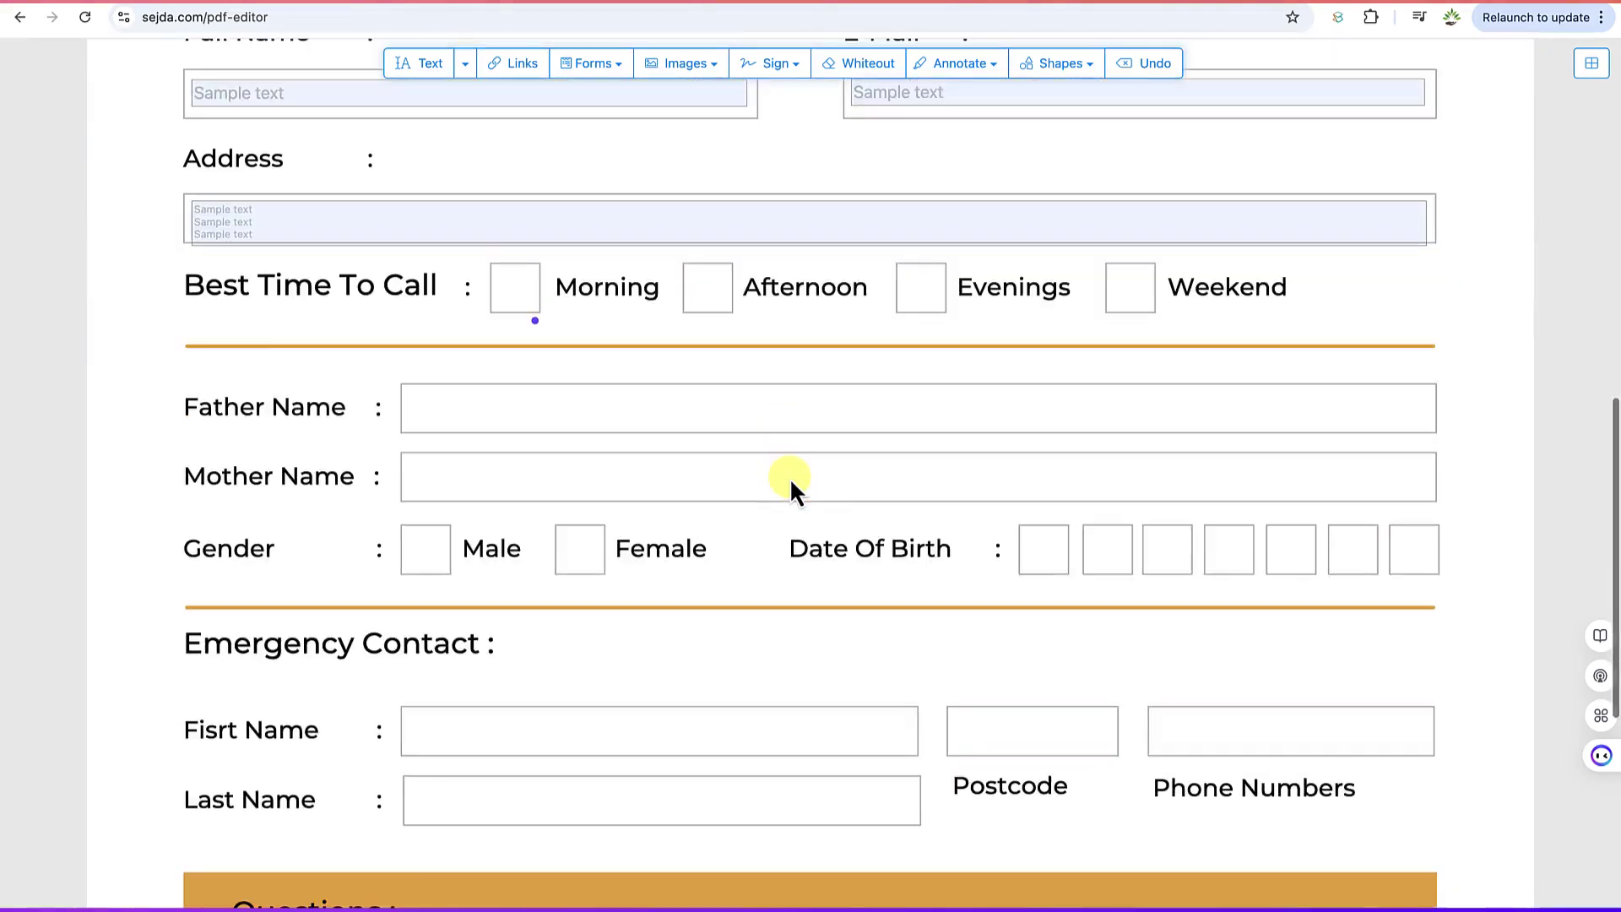
scroll(788, 478, down, 2)
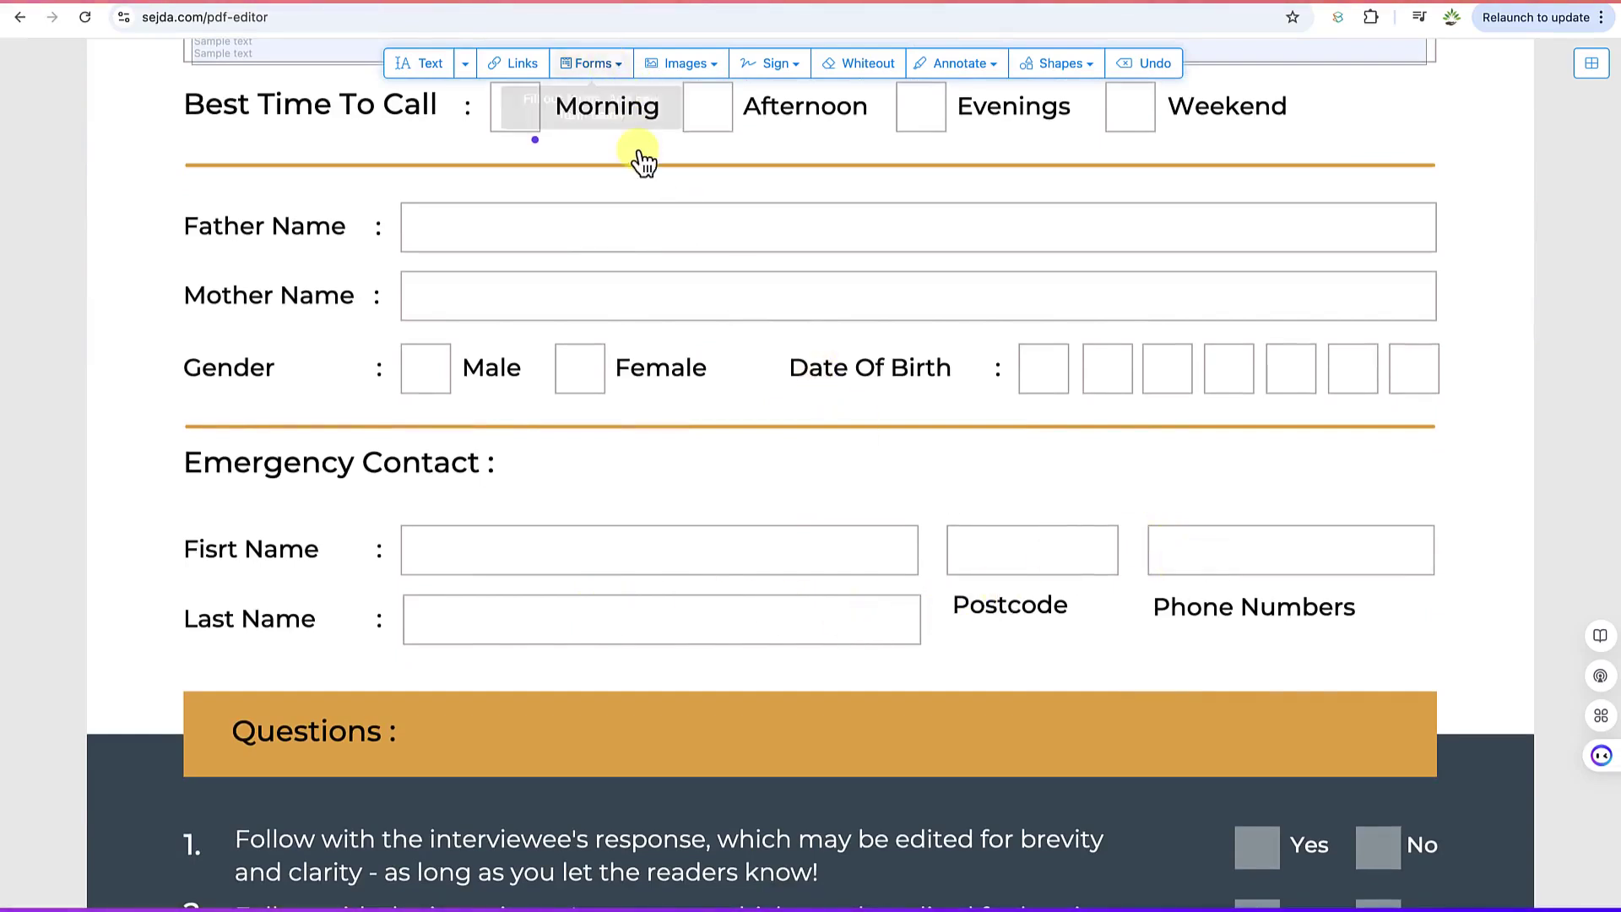
click(615, 73)
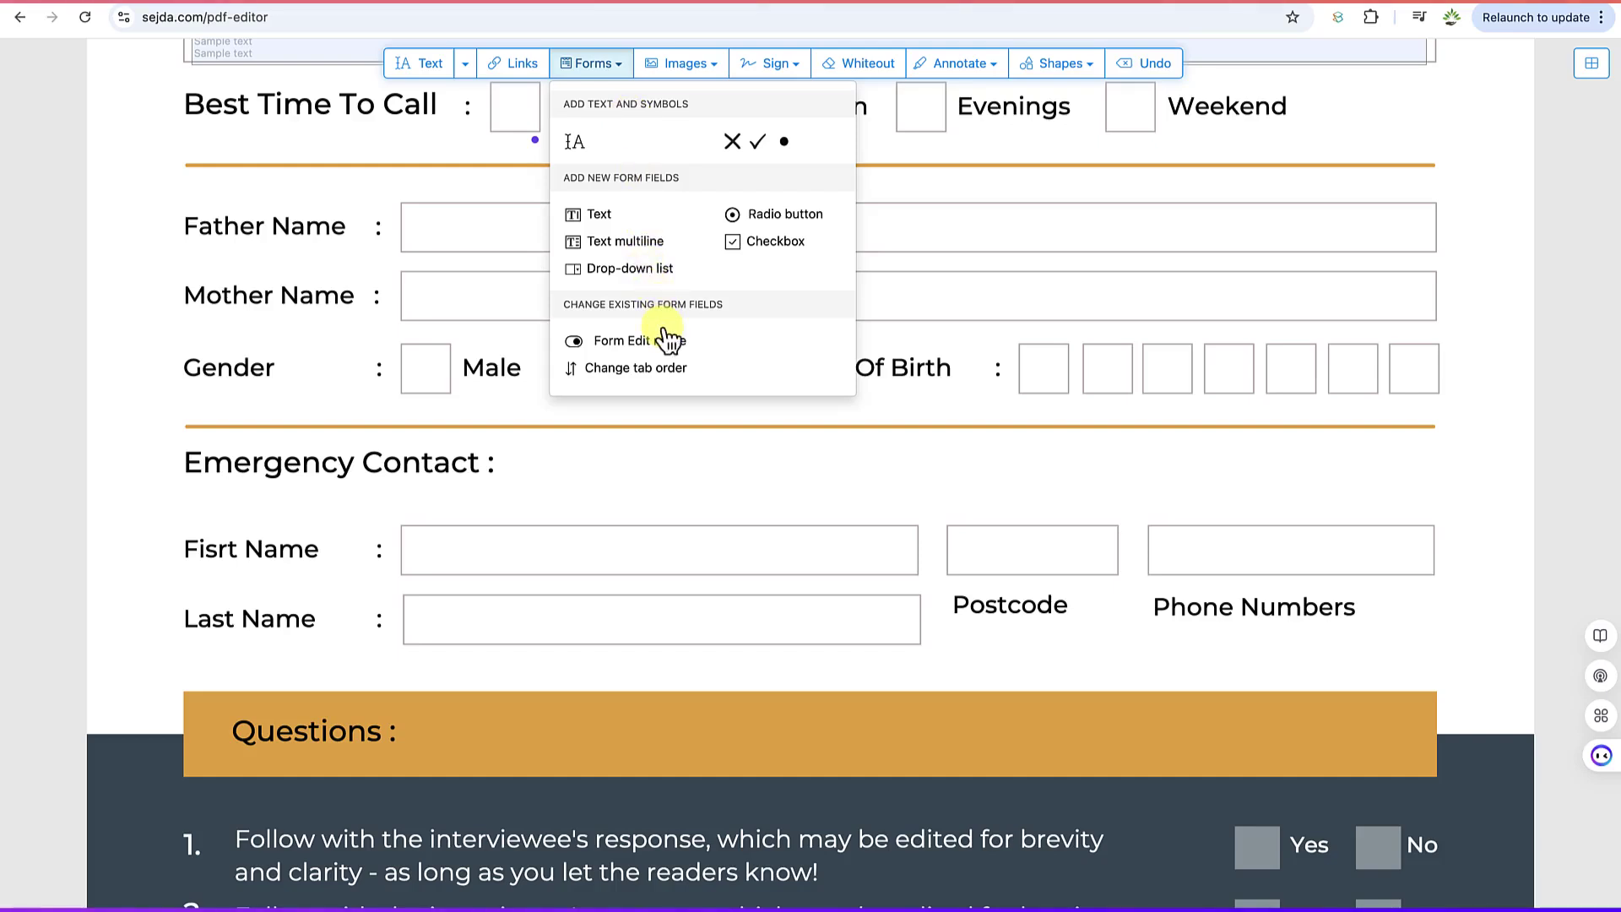
click(648, 279)
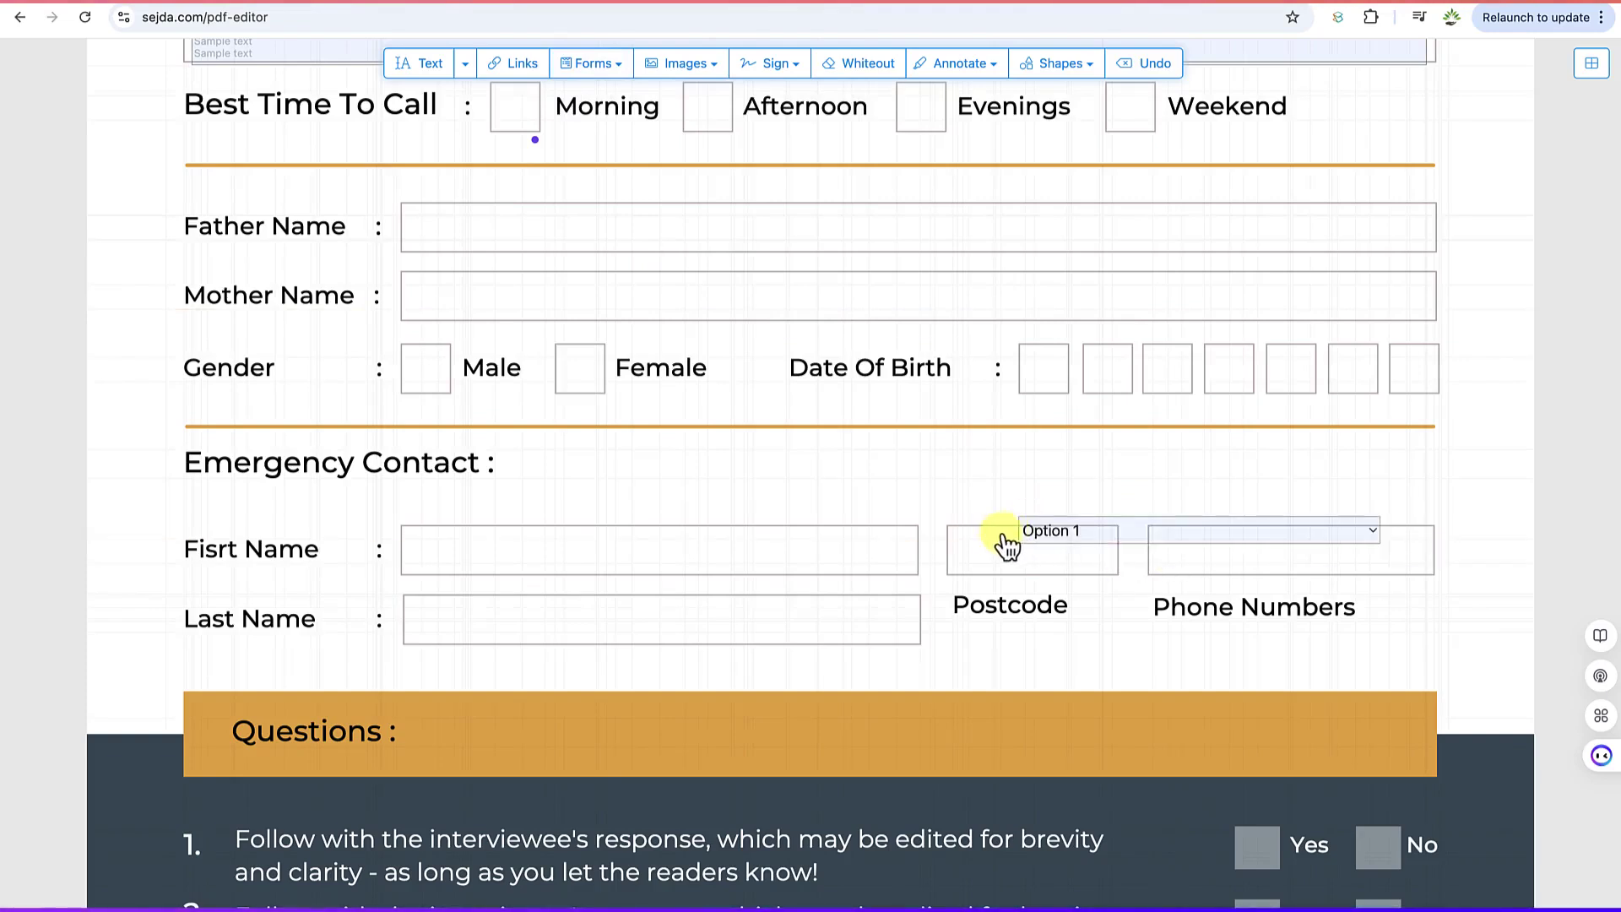
click(968, 559)
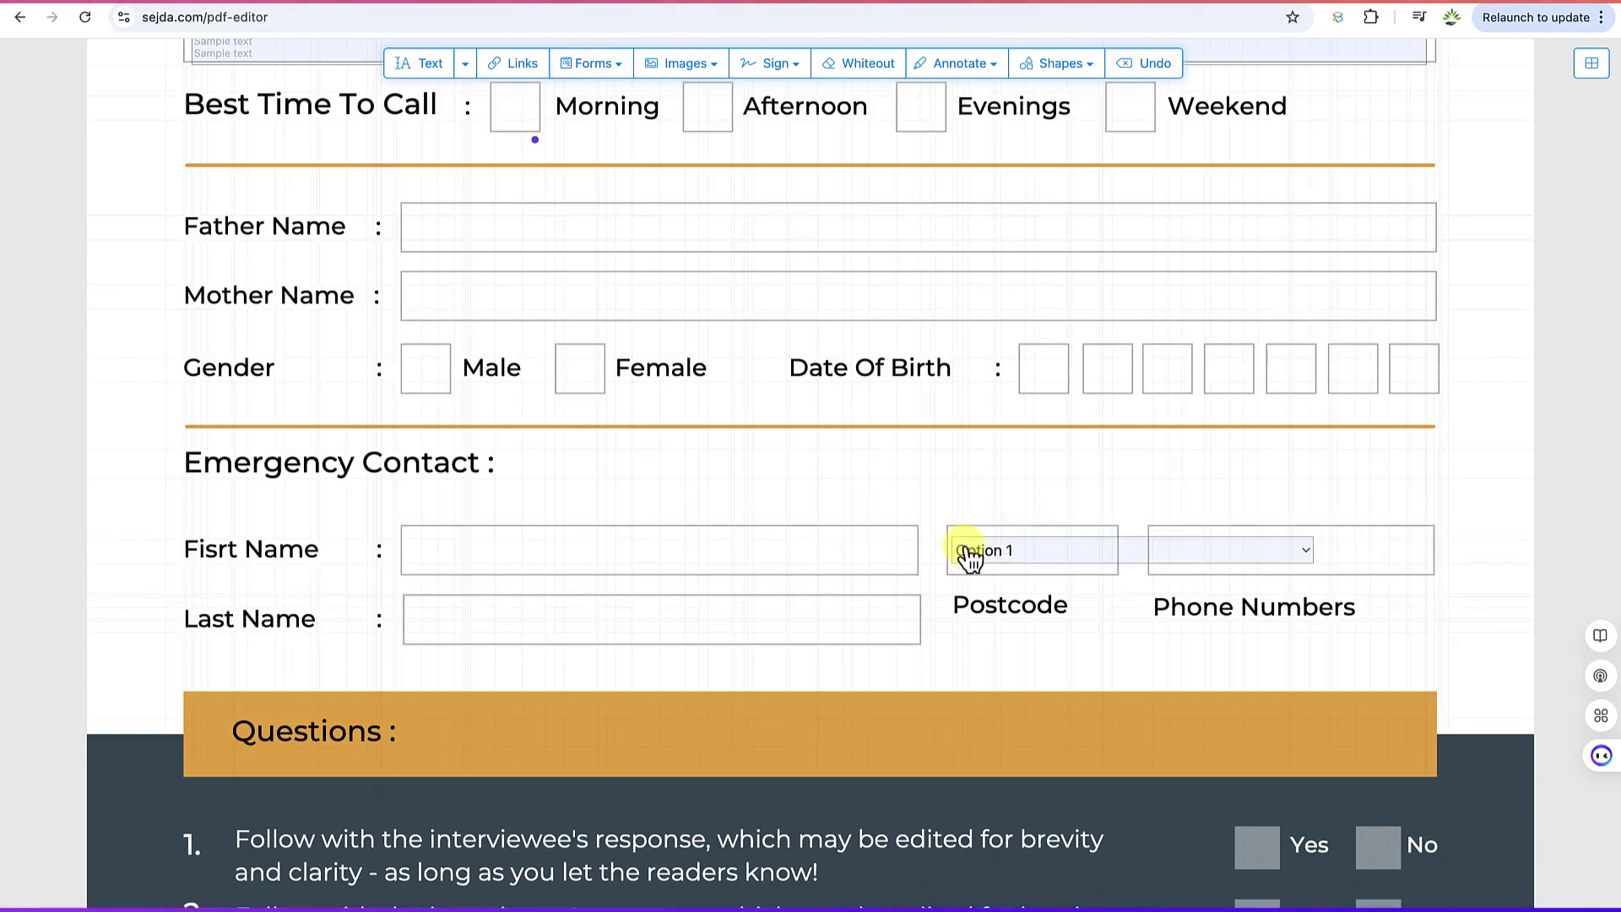
drag(1117, 549, 960, 550)
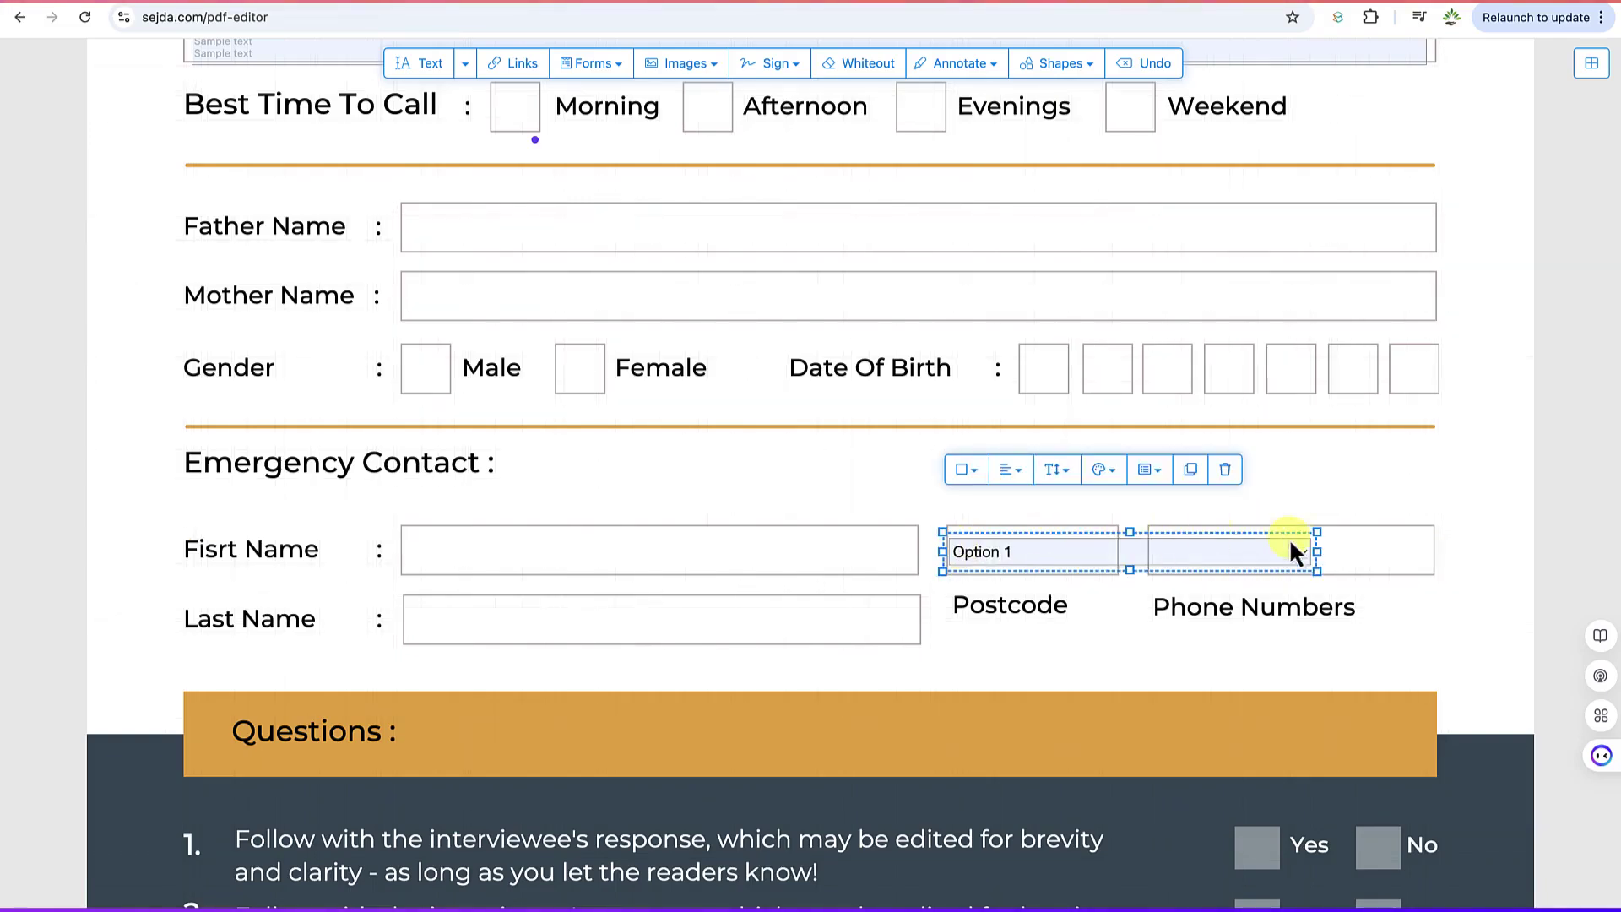
drag(1303, 550, 1110, 550)
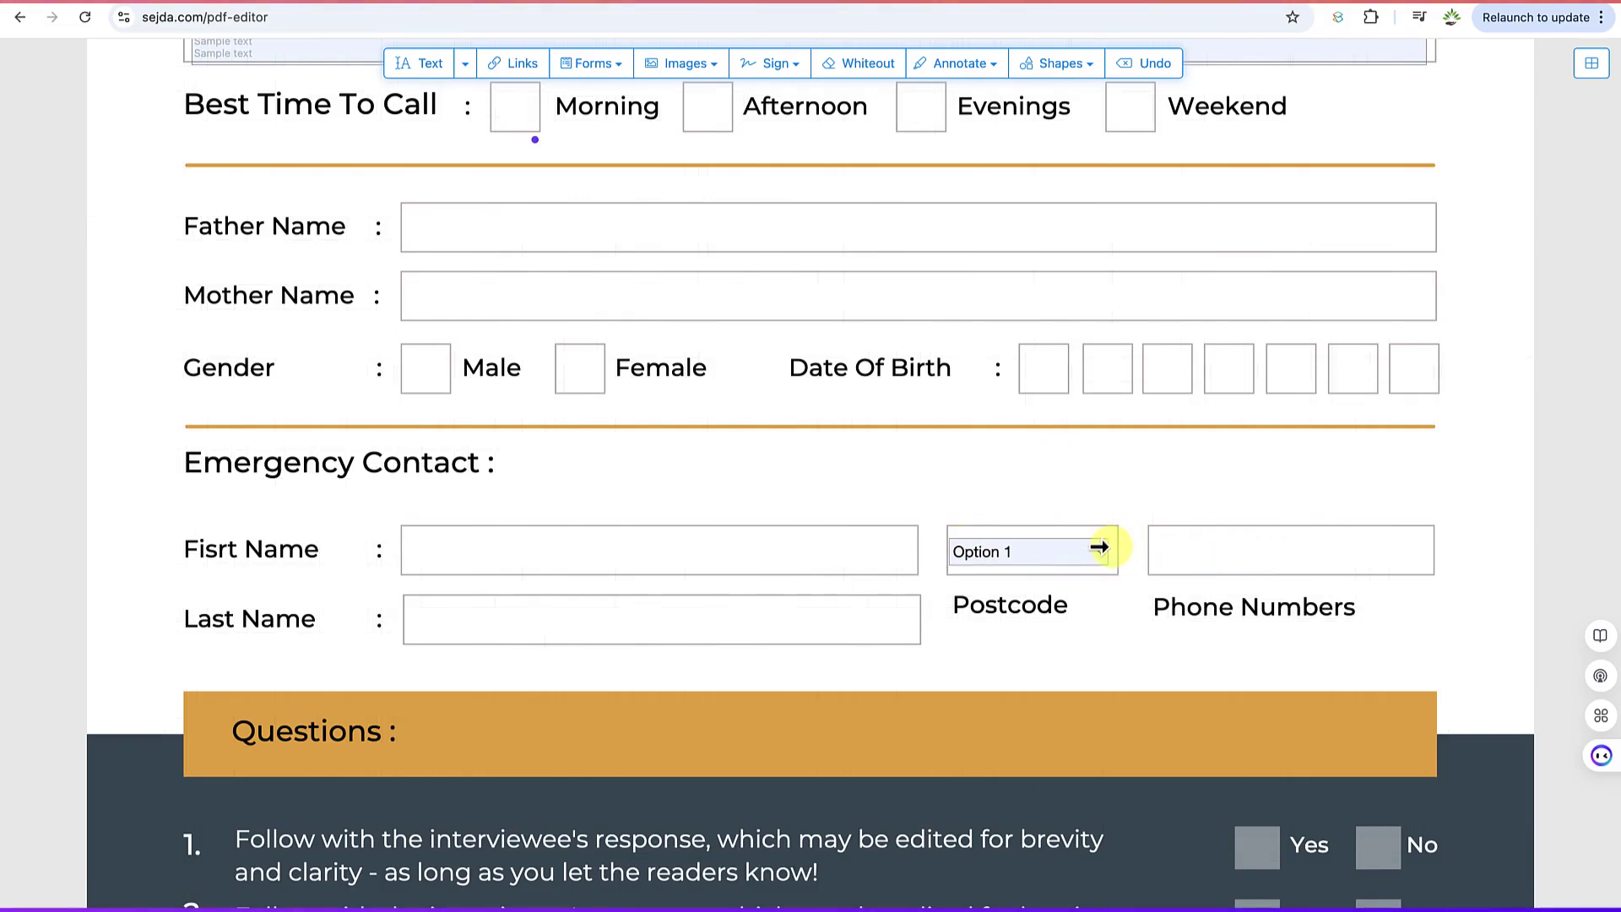
Check the drop-down's sample choices, leaving Option 3 shown.
click(1098, 547)
click(1100, 554)
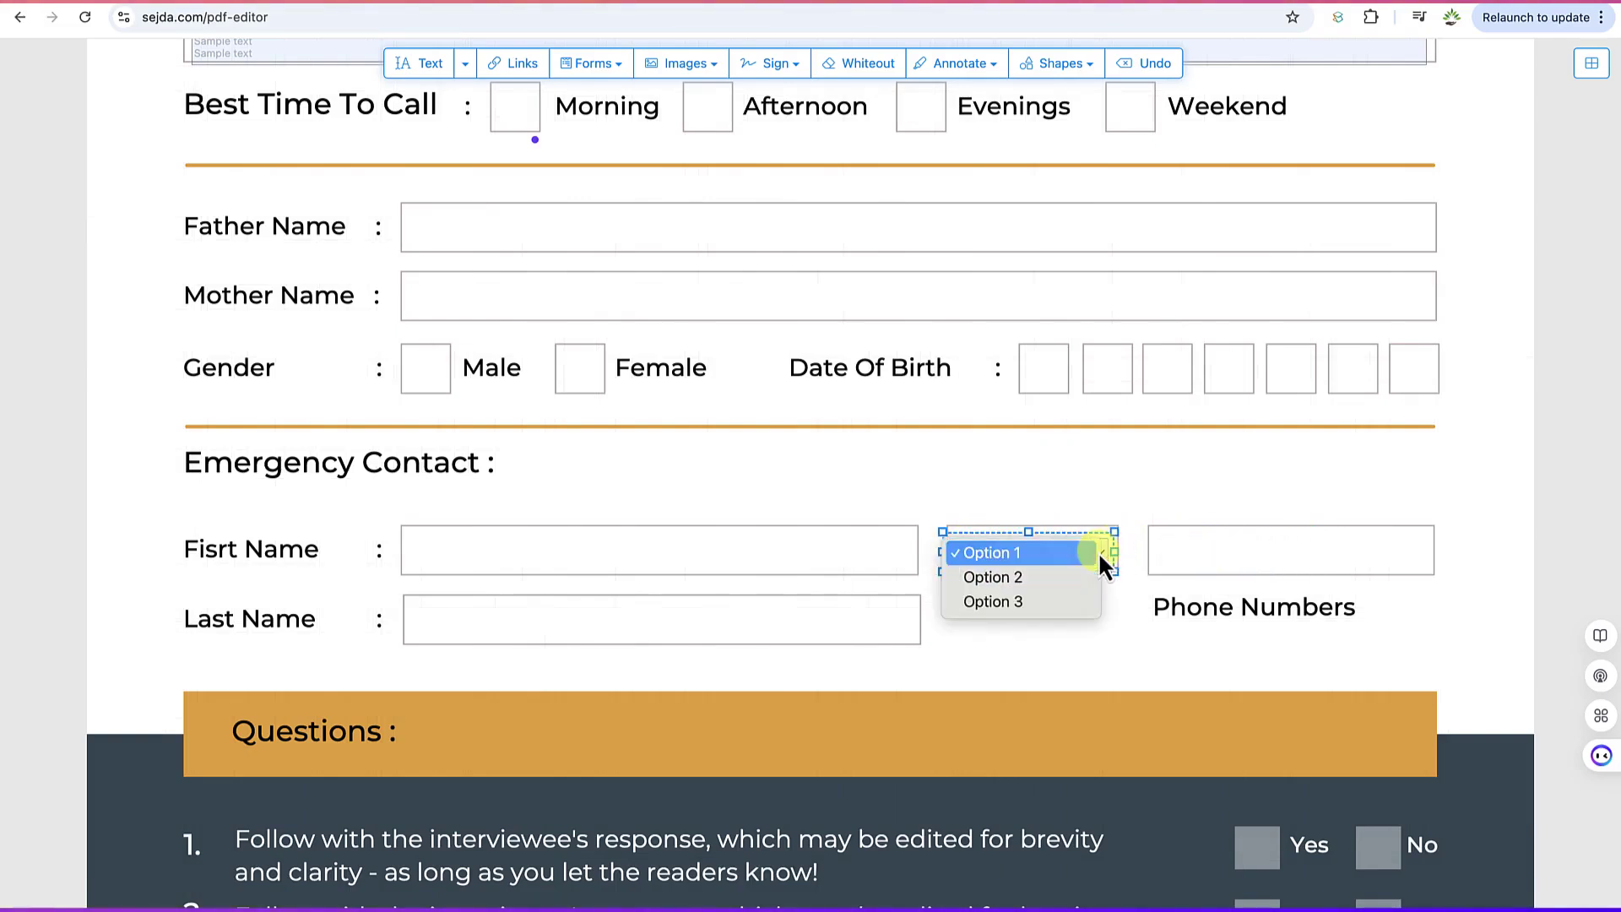
click(1020, 554)
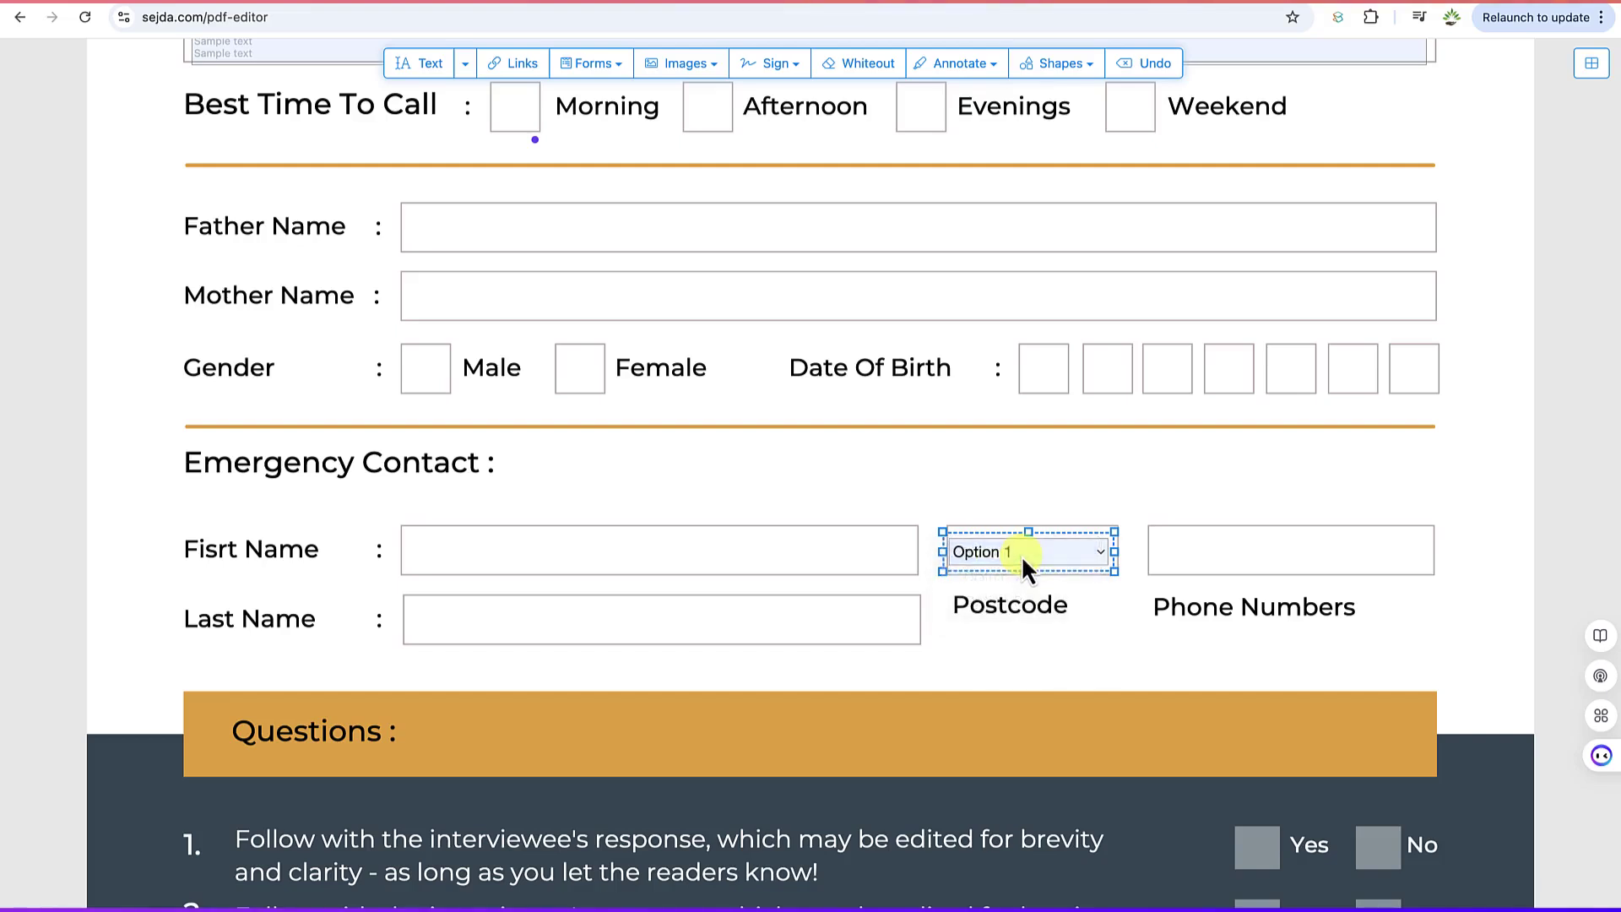
click(1050, 549)
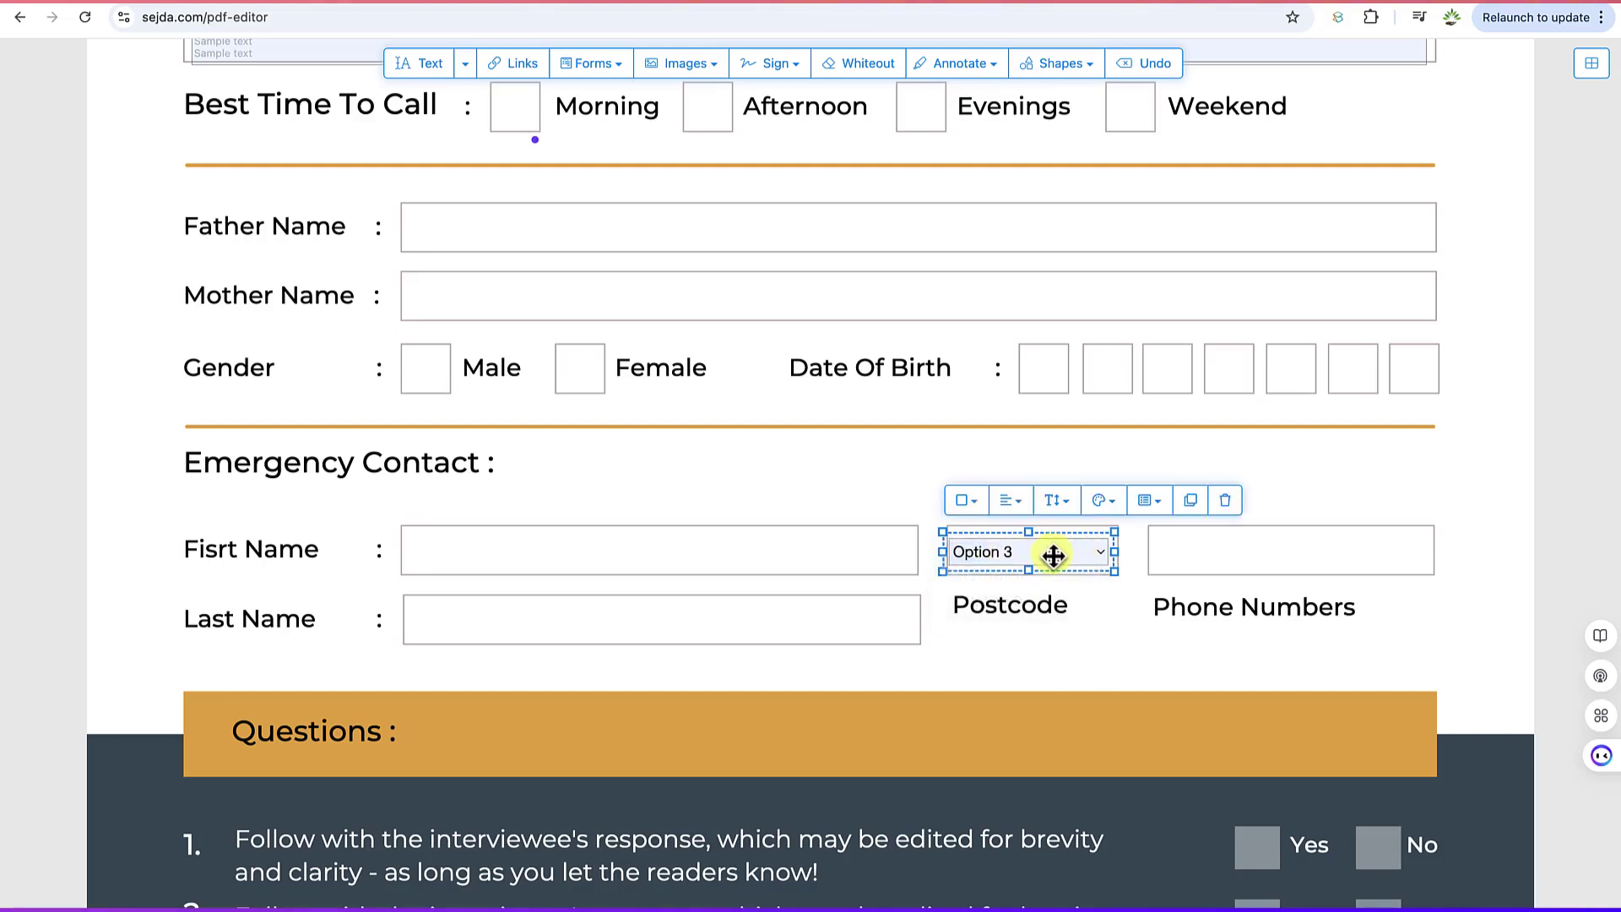
Name the Postcode drop-down field 'select the code'.
click(1148, 500)
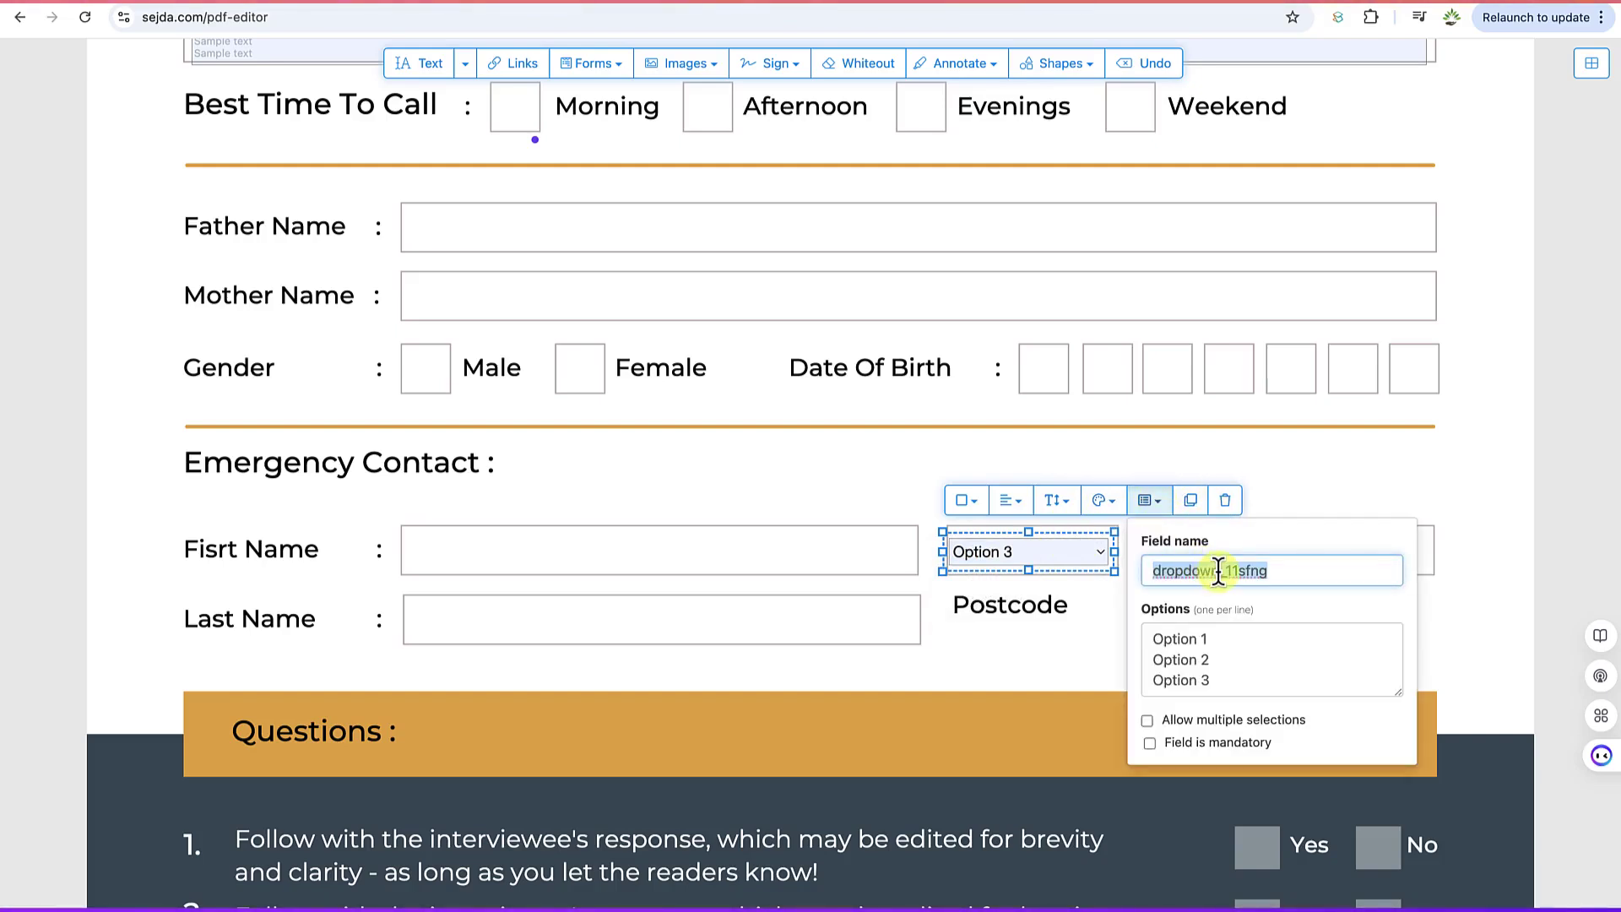
text(W)
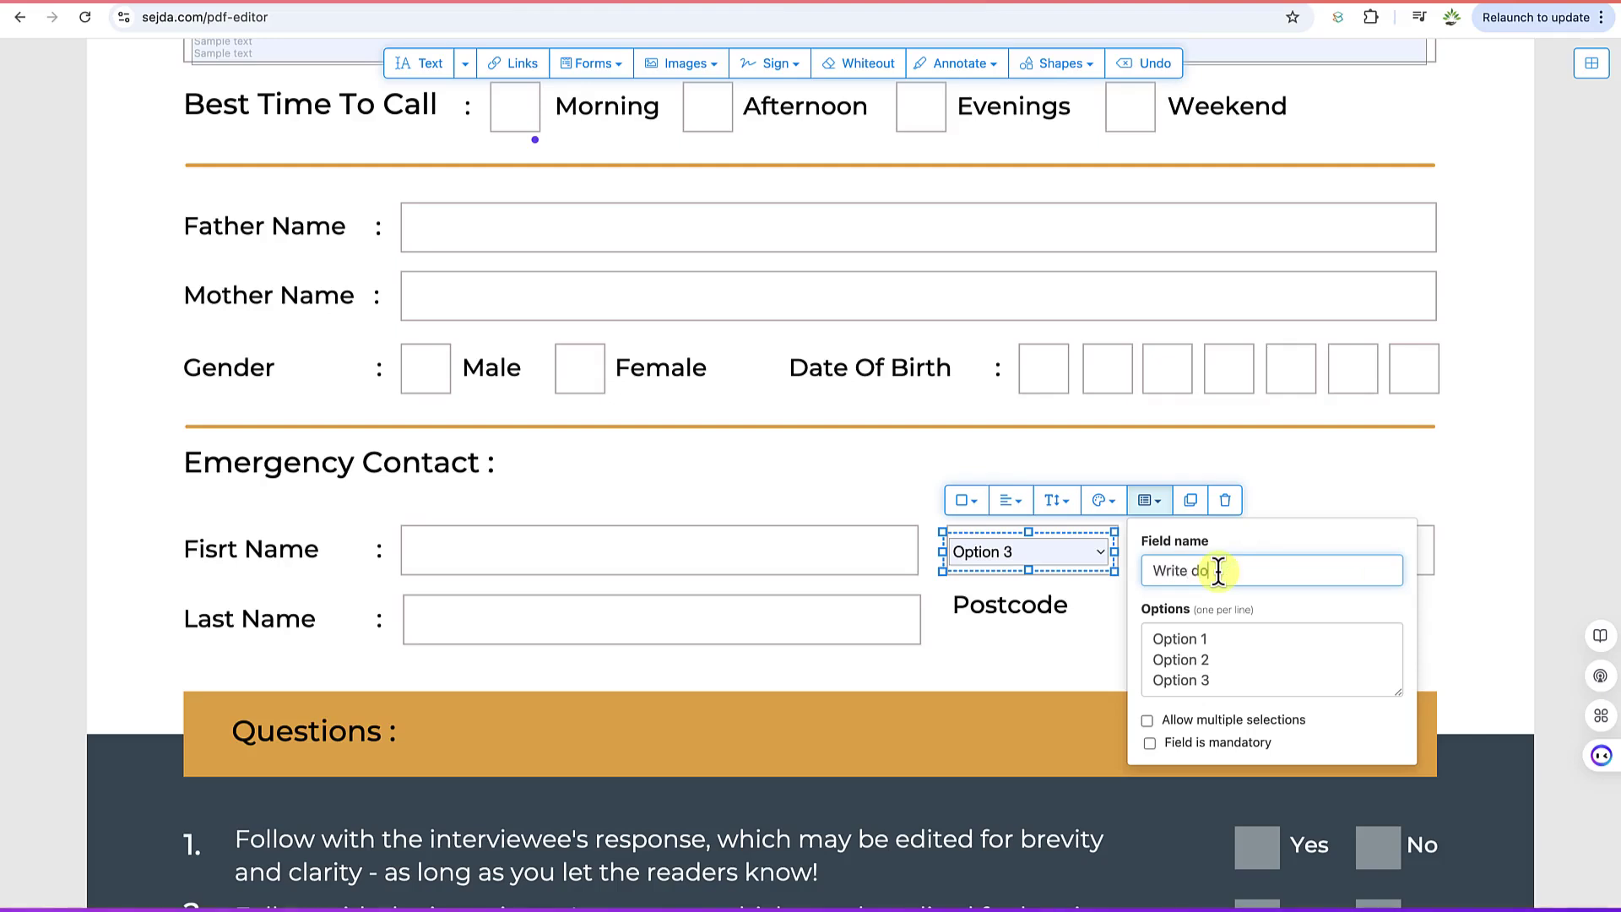
text(rite do)
key(BackSpace)
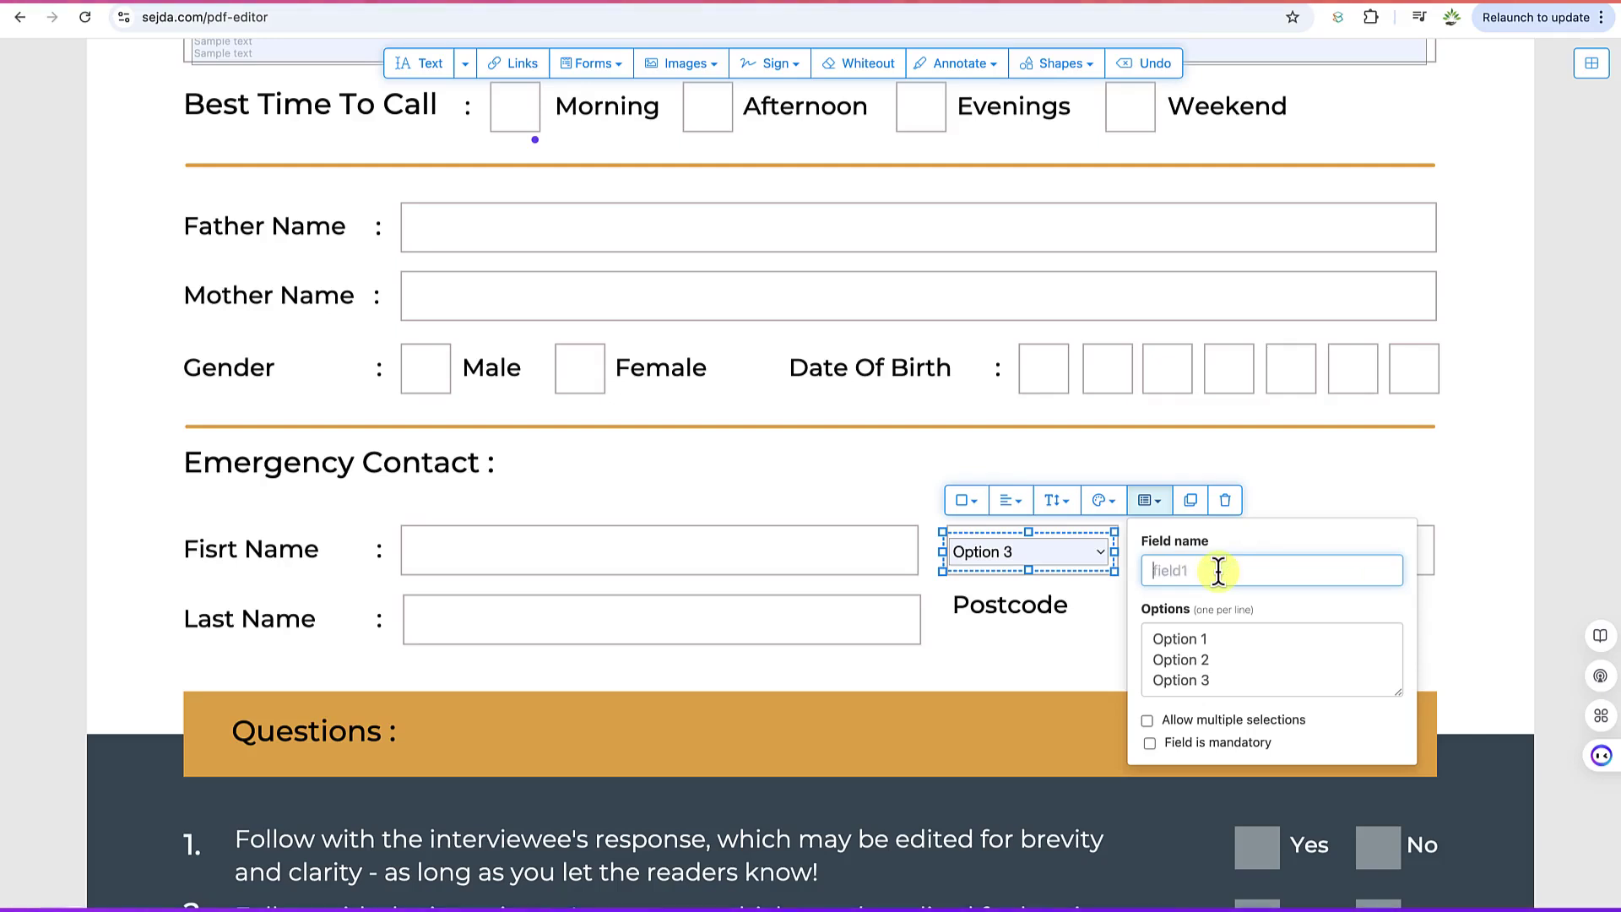
text(select the code)
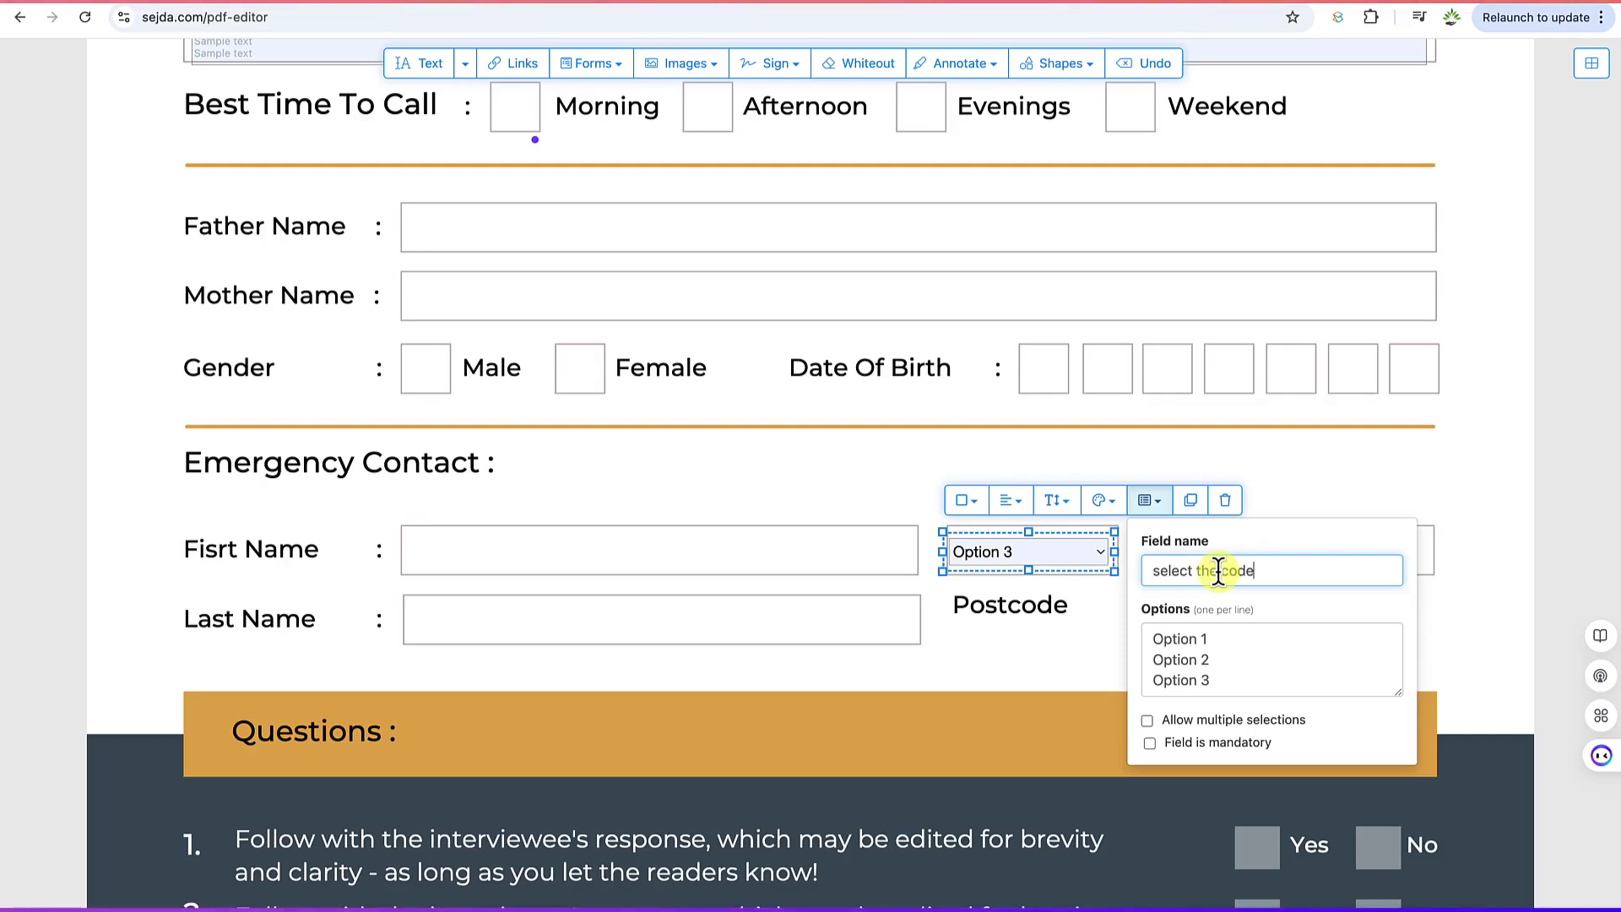
Replace the drop-down choices with 235, 462 and 234, keeping multiple selections off.
click(1210, 642)
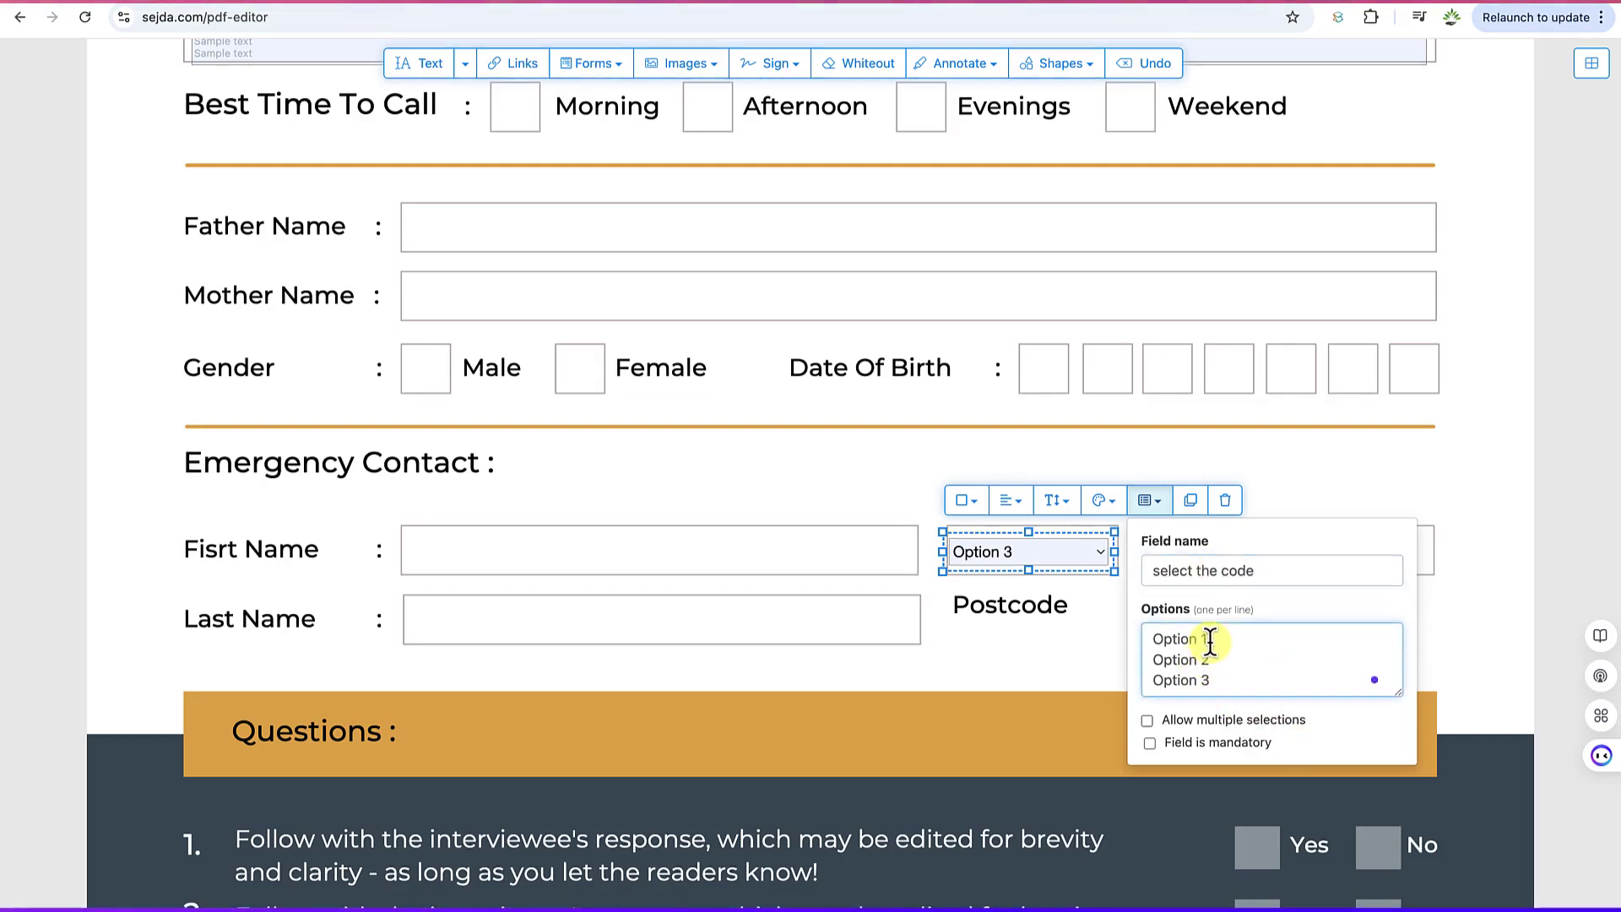
text(23)
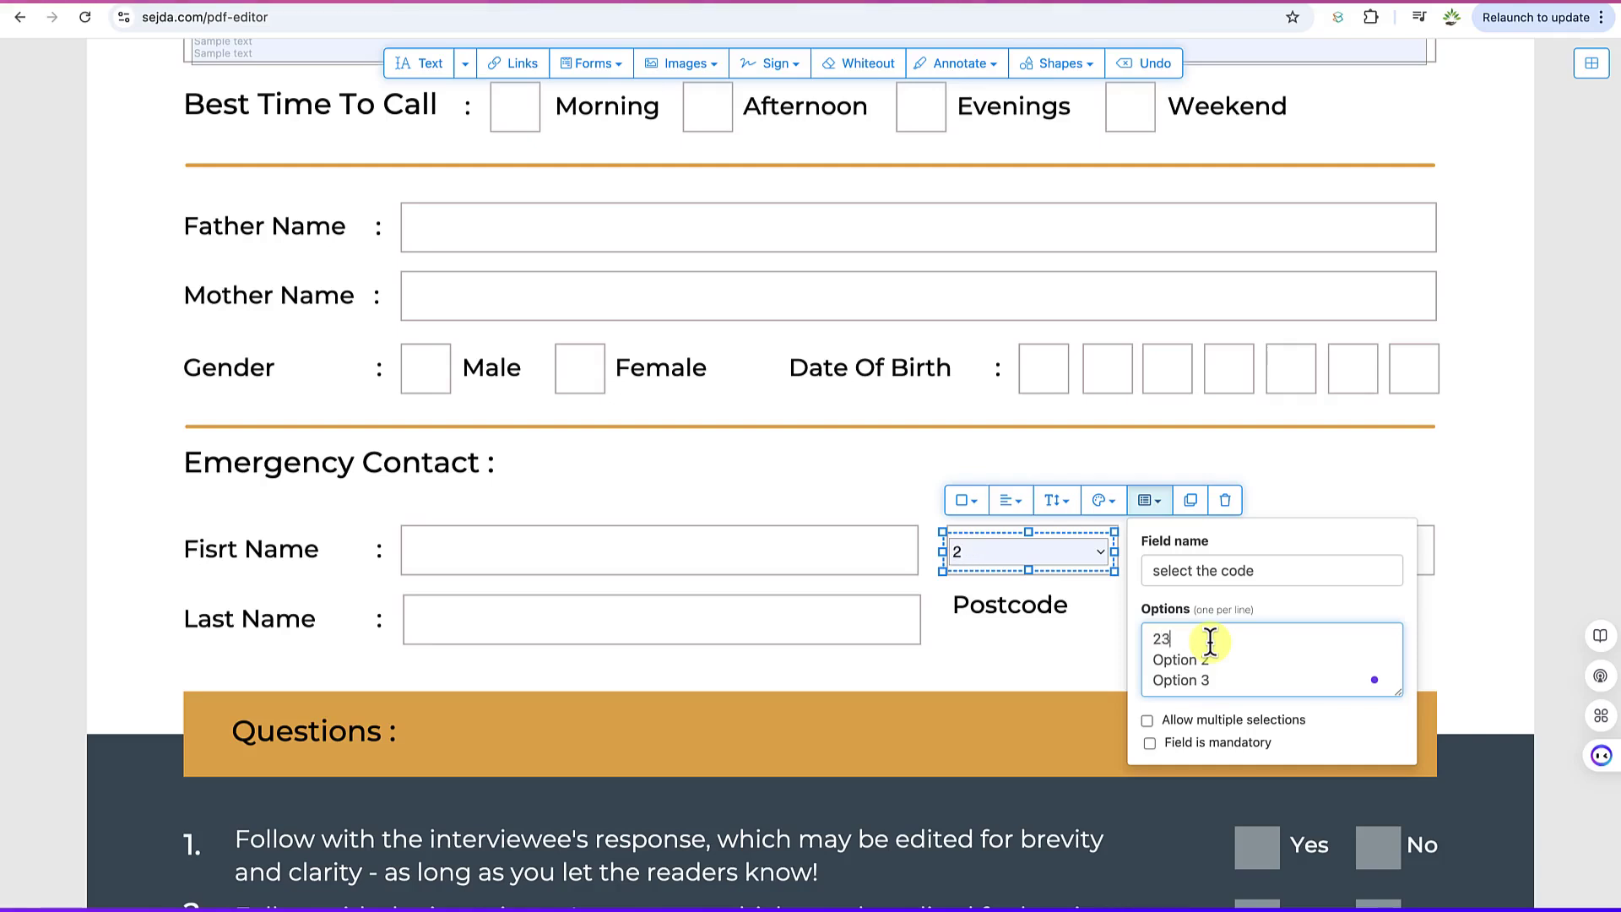
text(5)
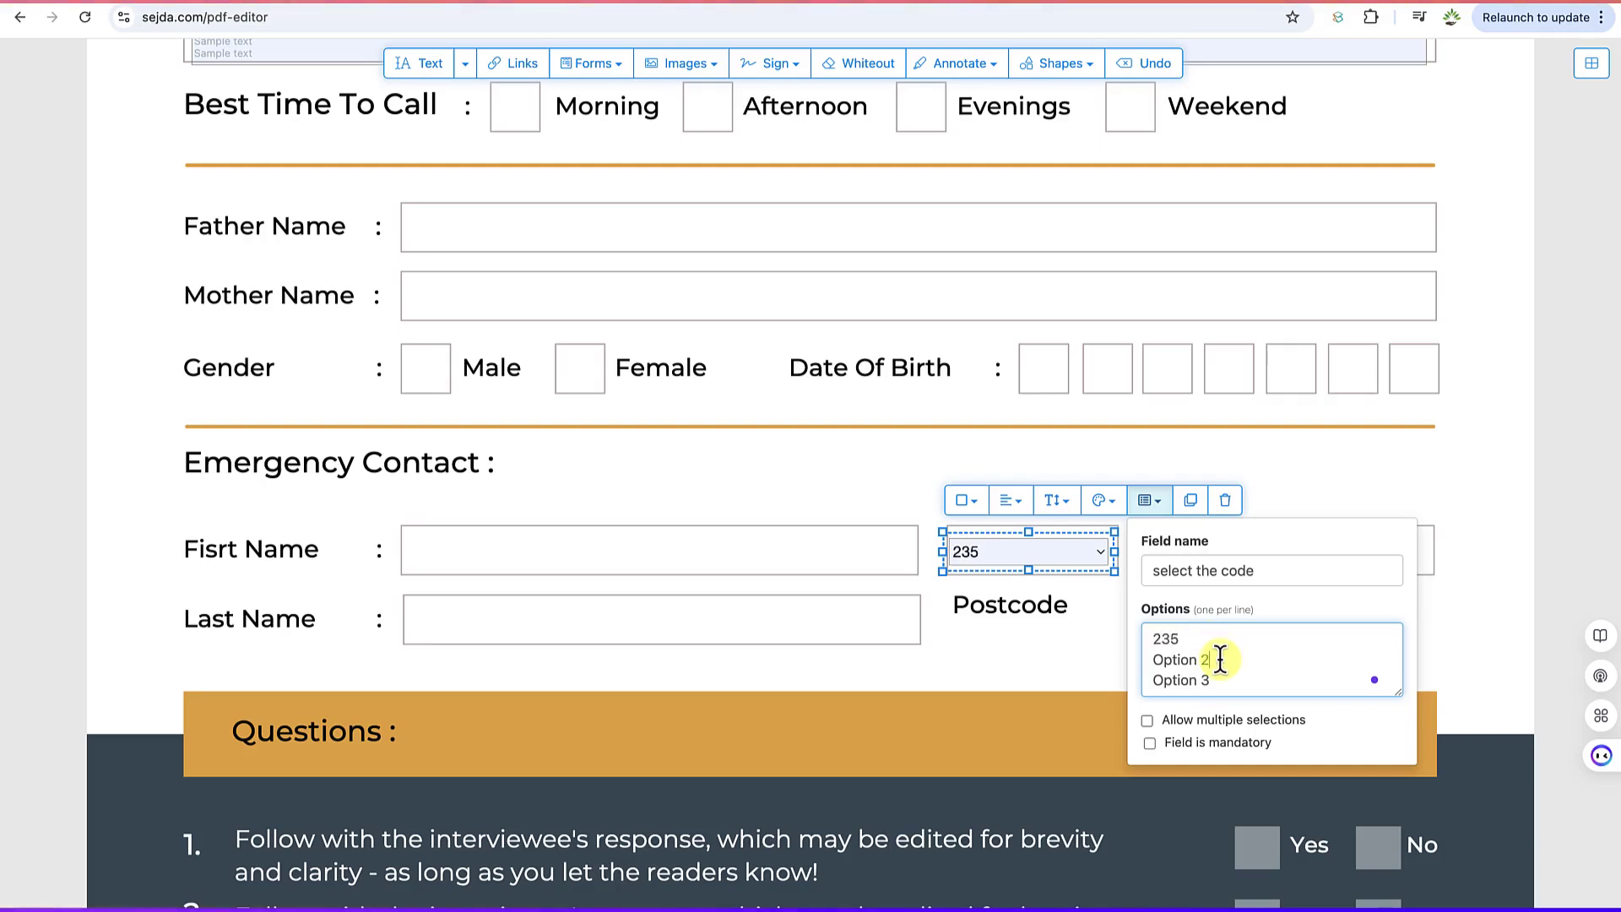
key(BackSpace)
key(BackSpace)
key(BackSpace)
key(BackSpace)
key(BackSpace)
key(BackSpace)
key(BackSpace)
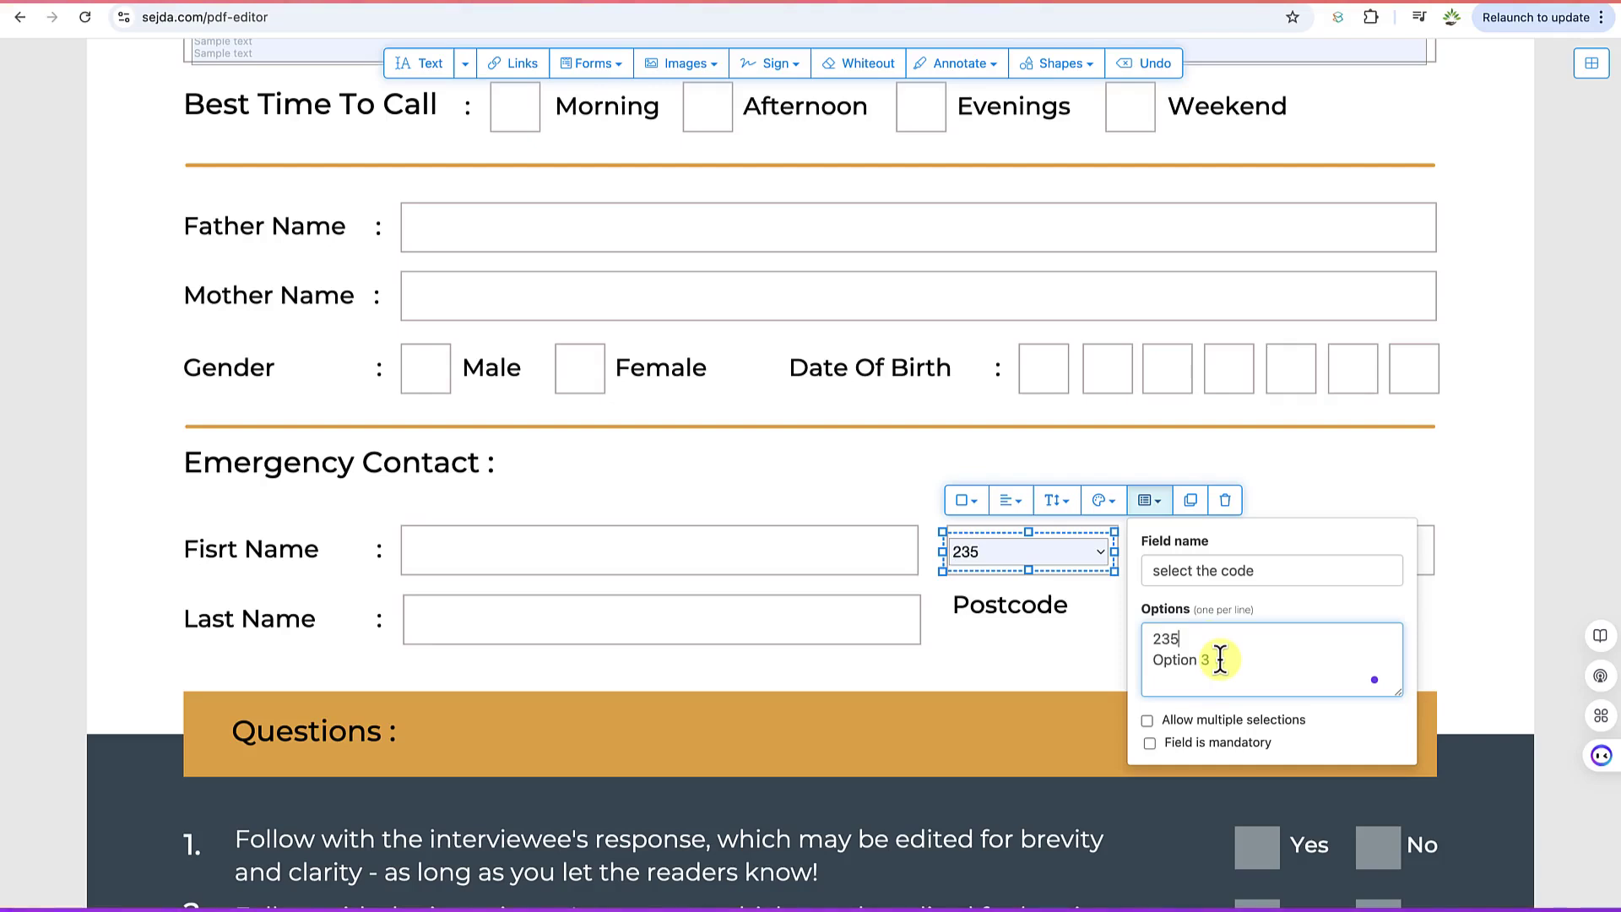
text(46)
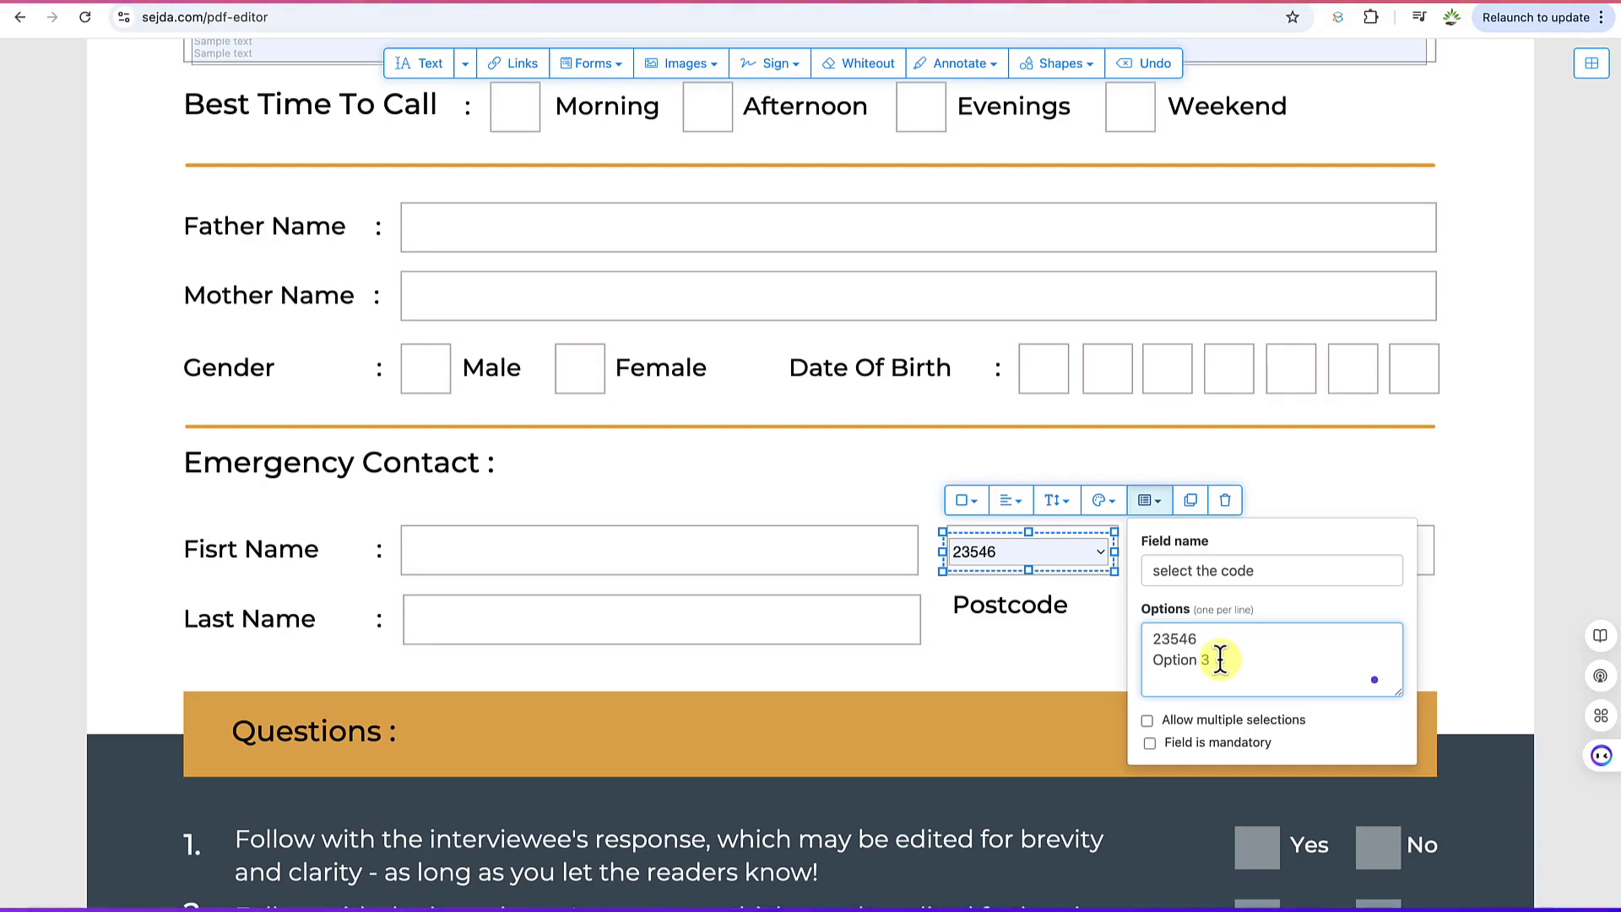
text(2)
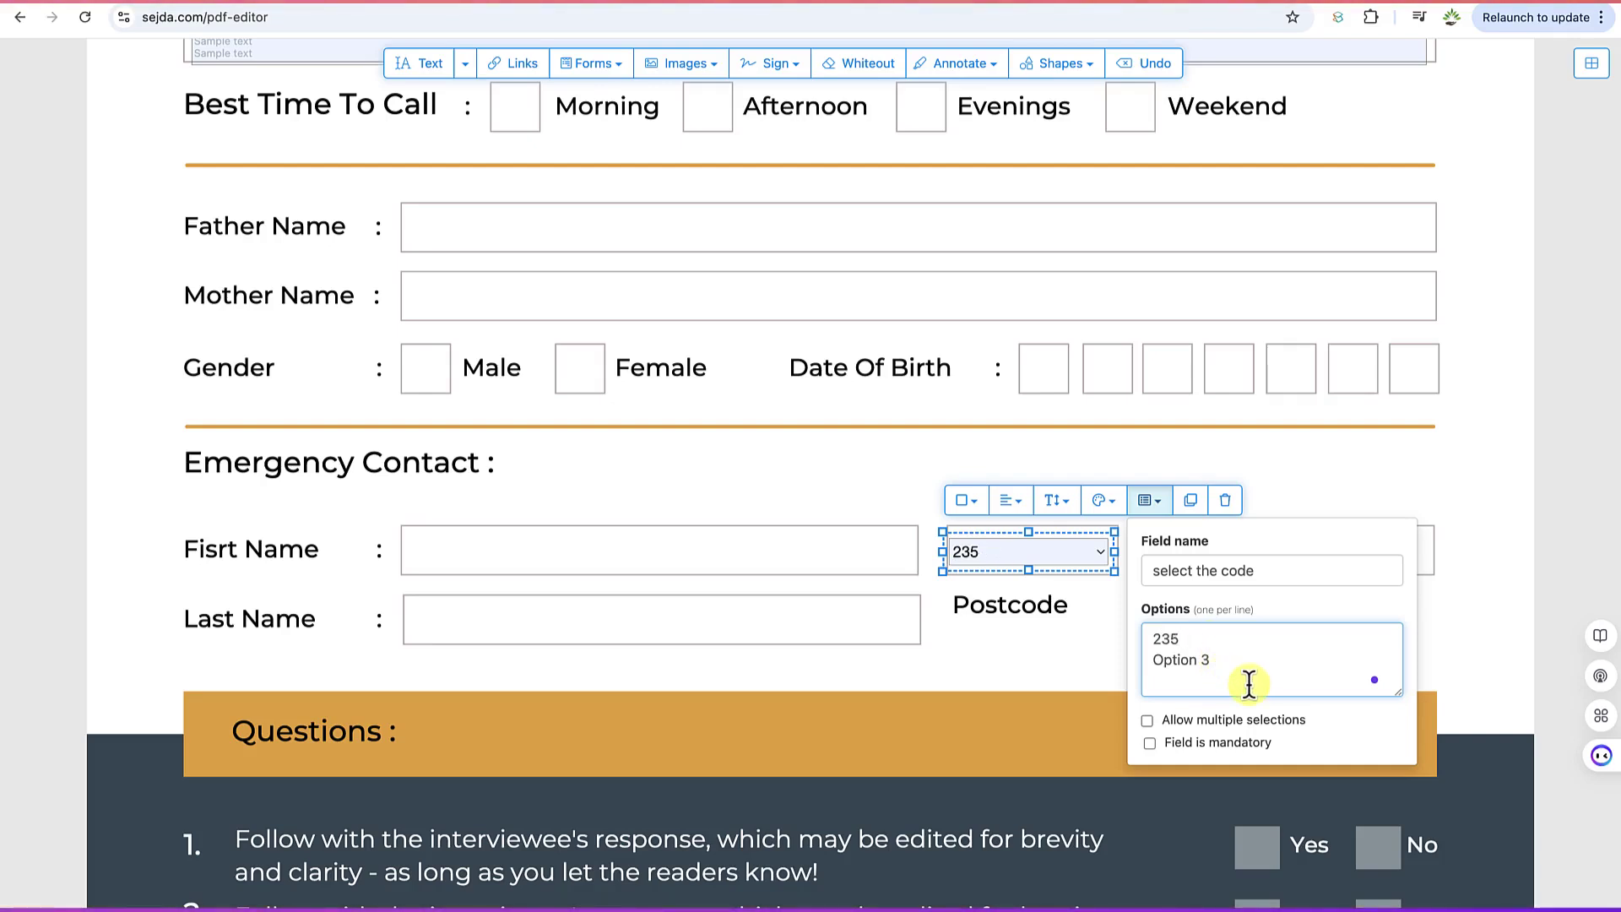
key(Return)
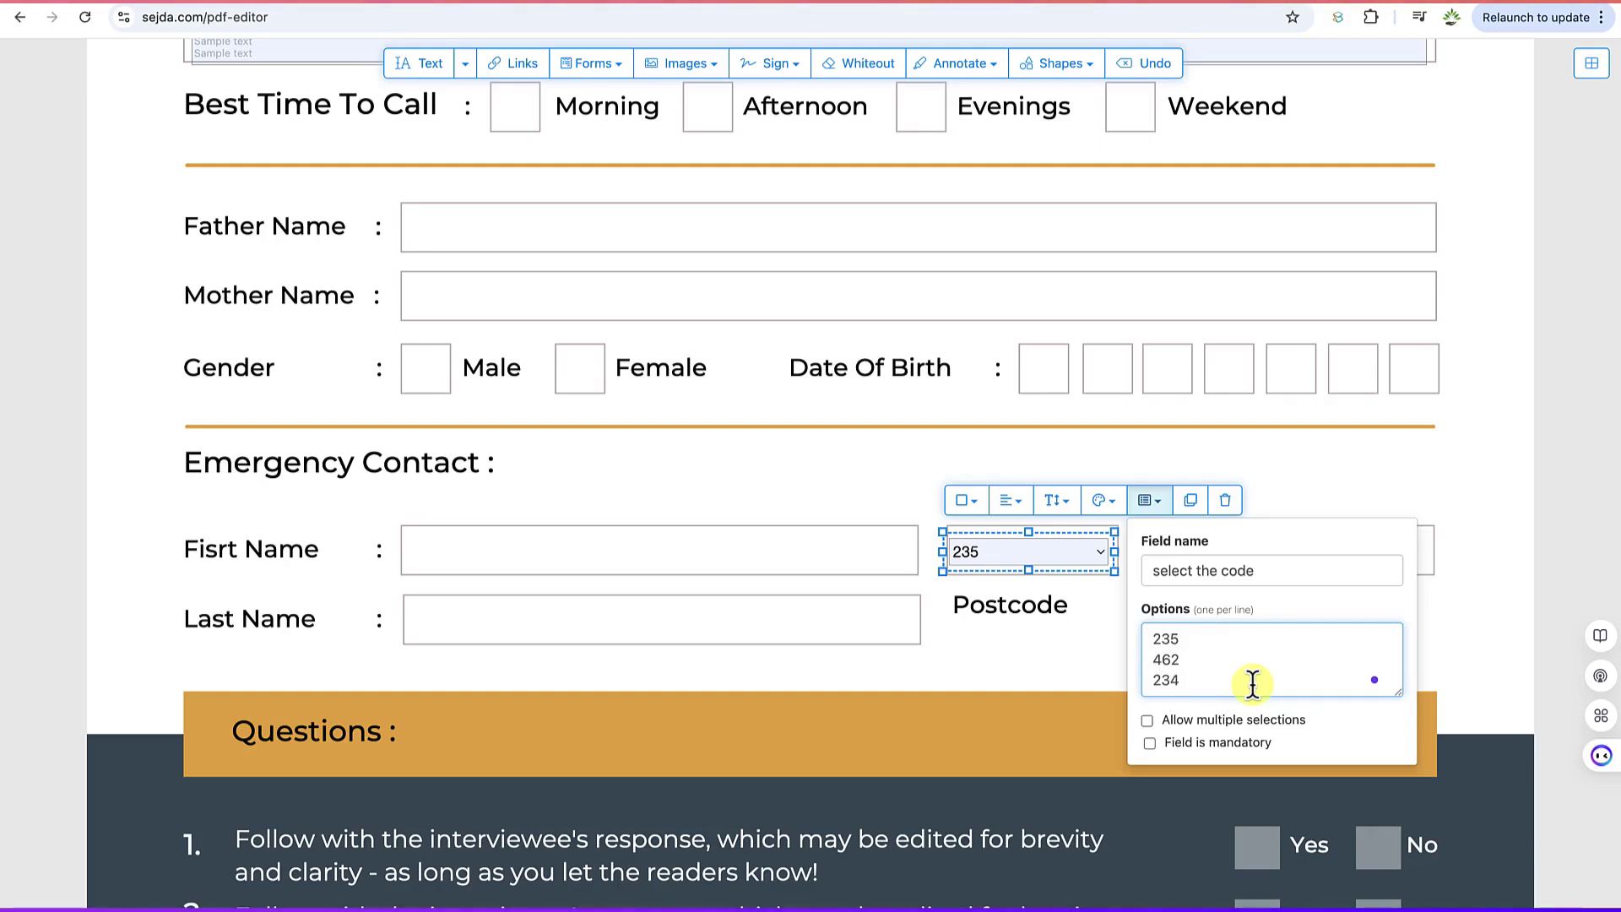
click(1207, 722)
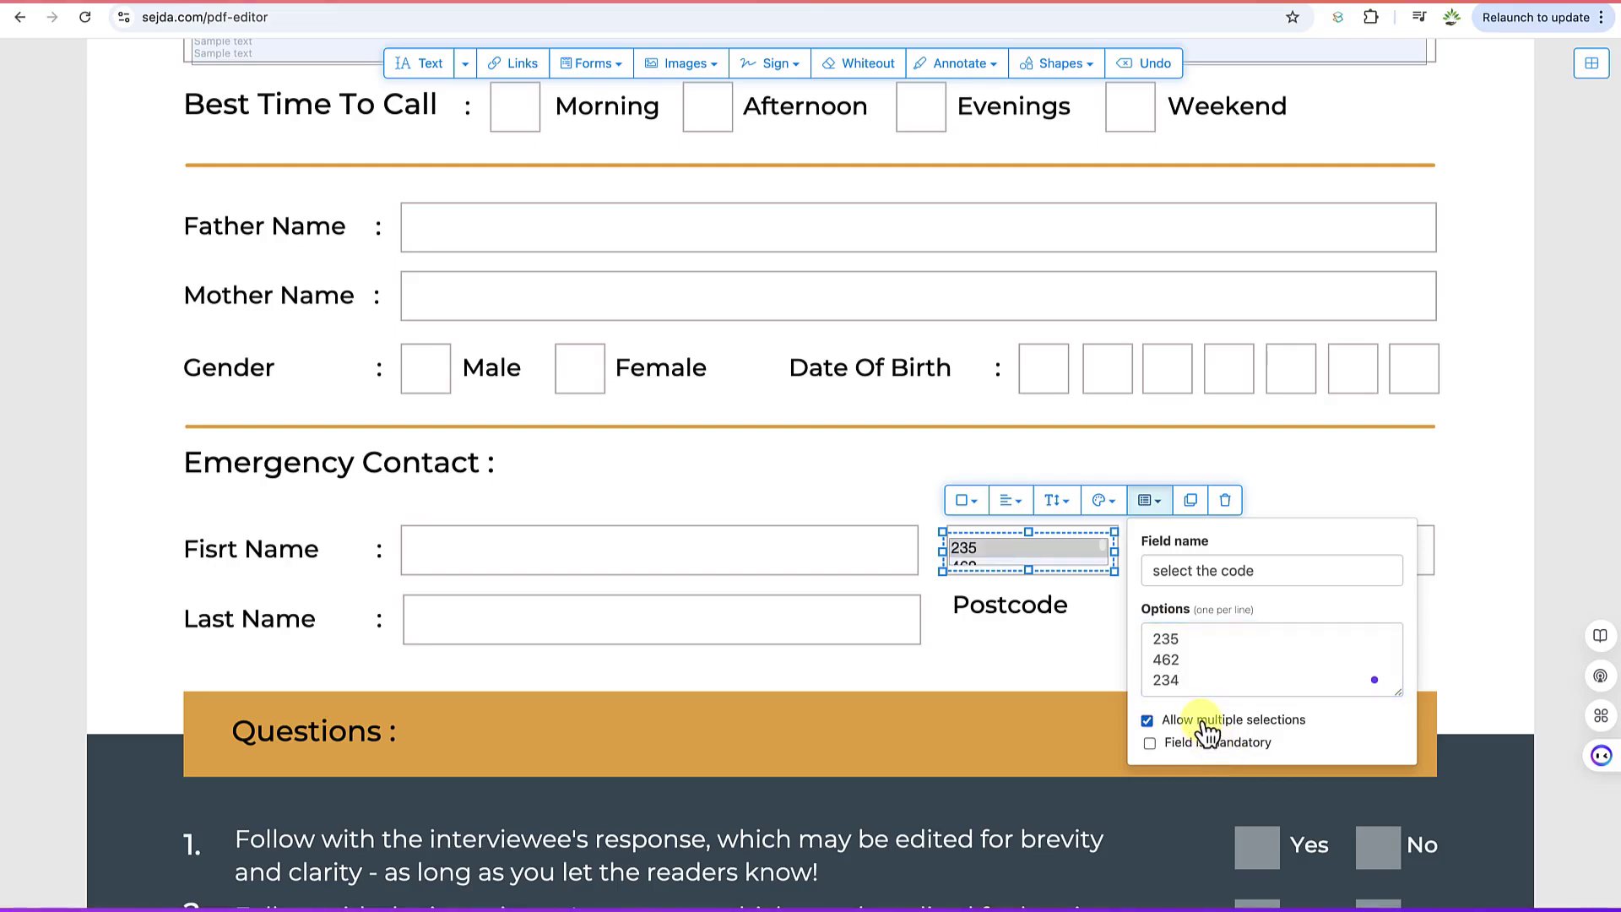
click(1148, 722)
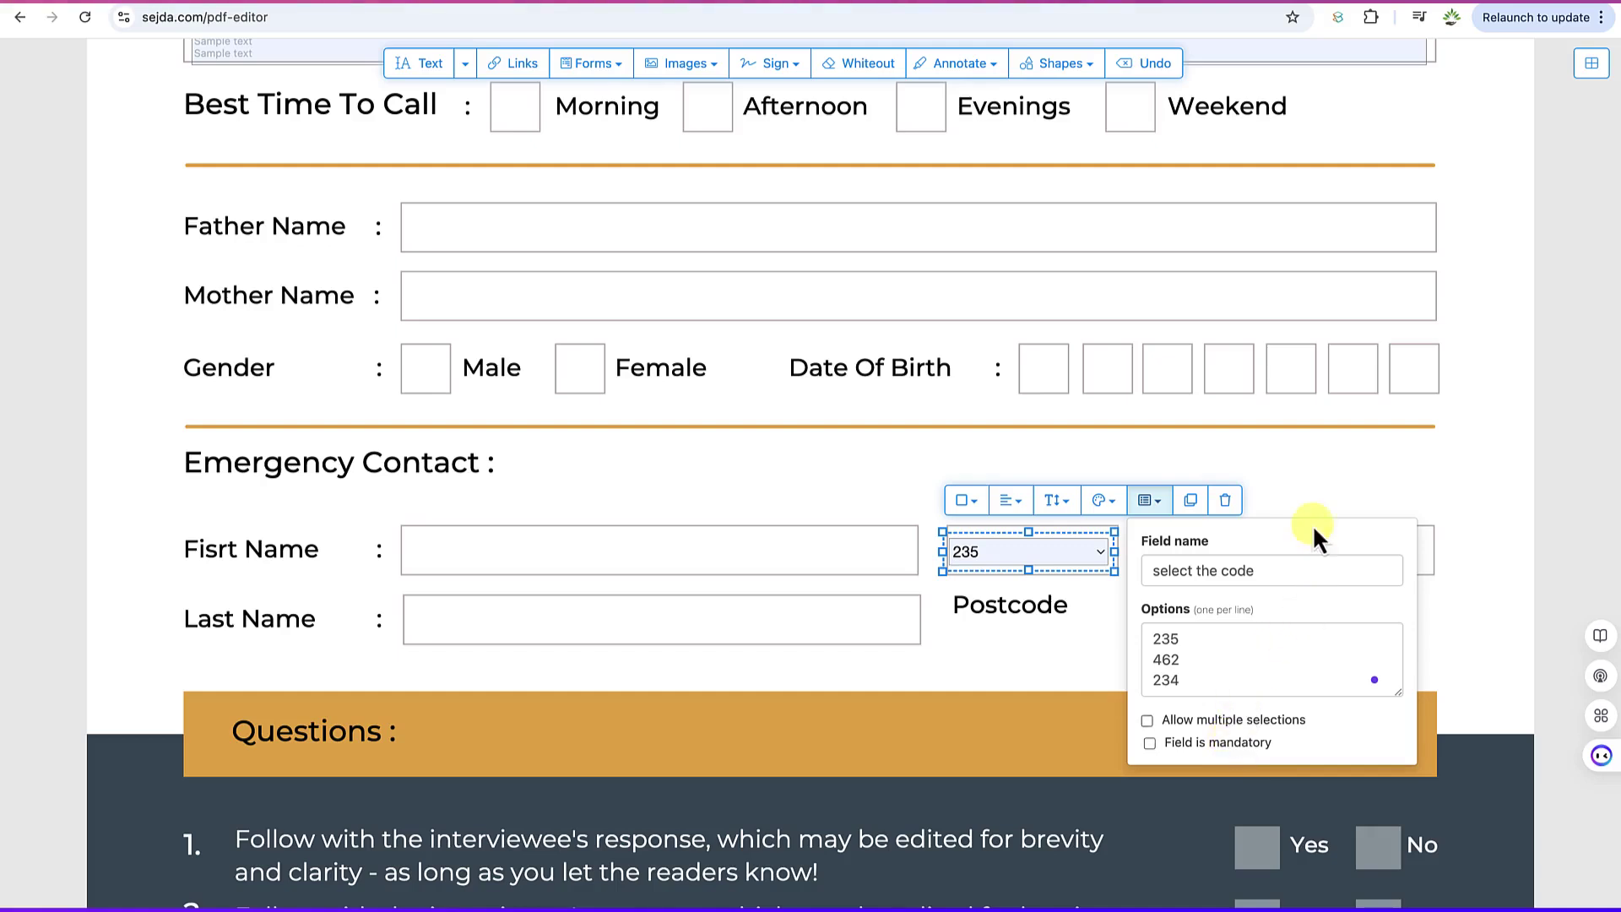
click(1336, 474)
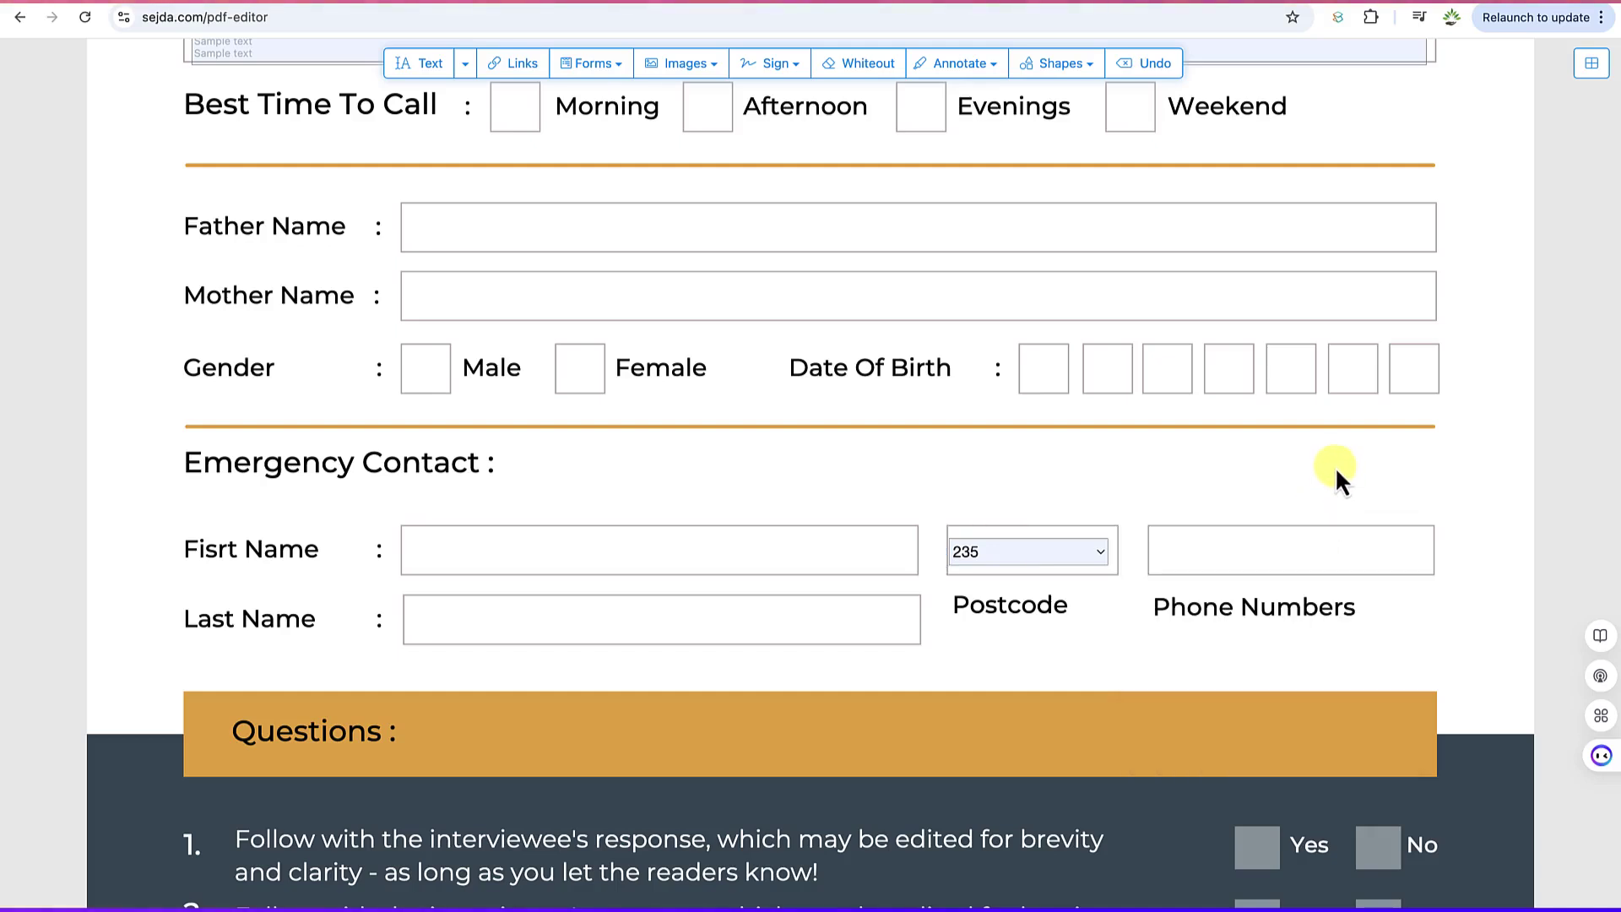
click(1096, 556)
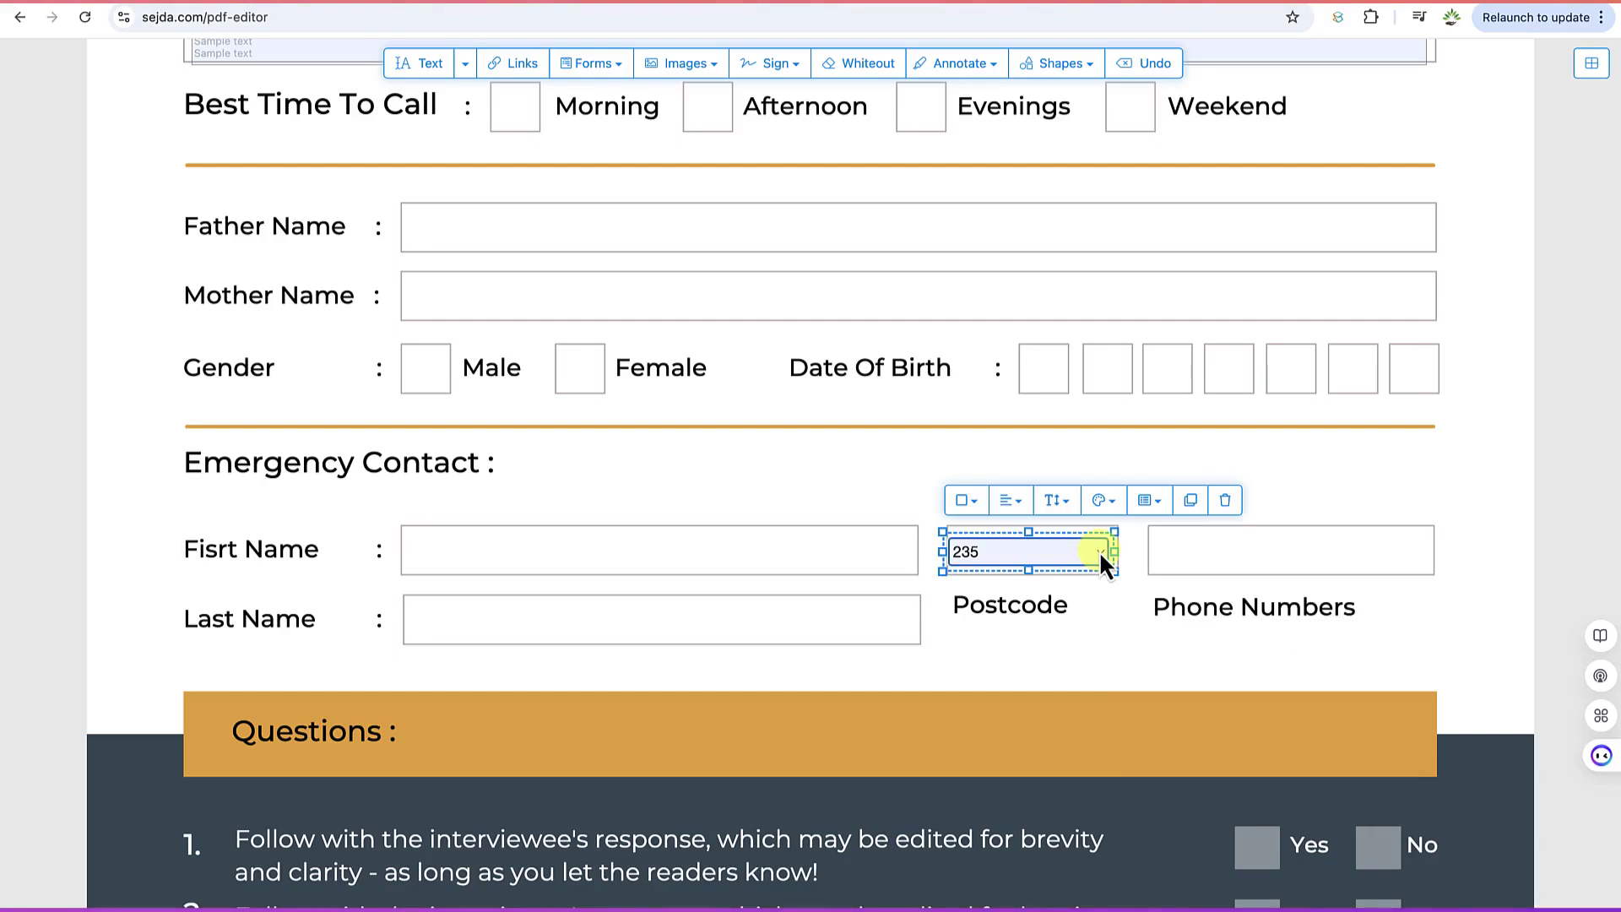
click(1098, 554)
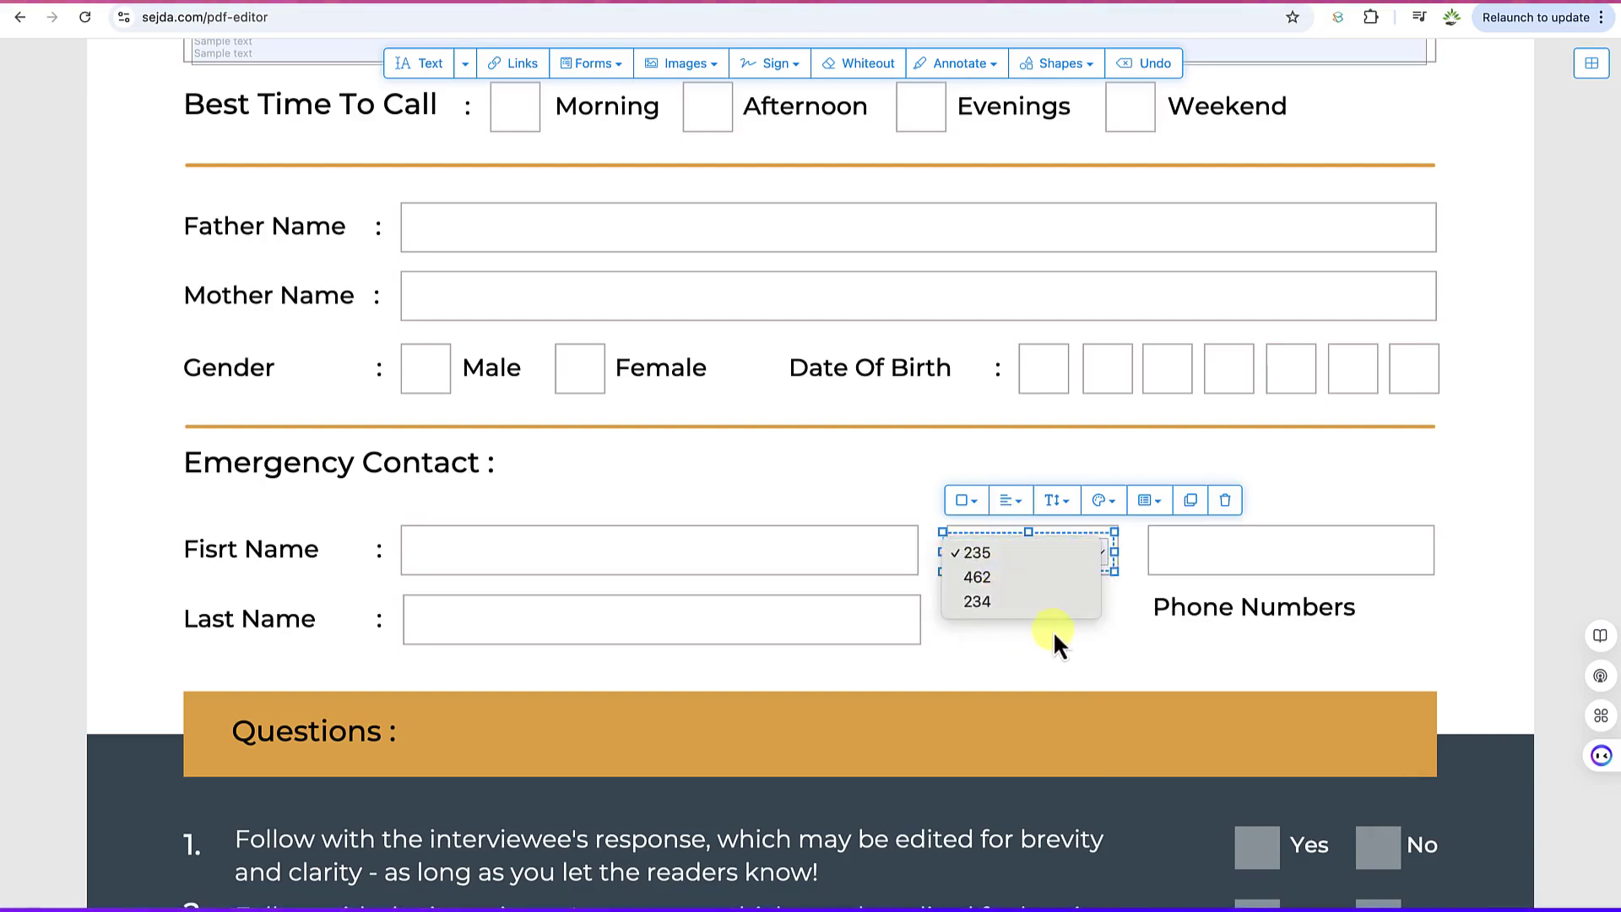
click(1085, 643)
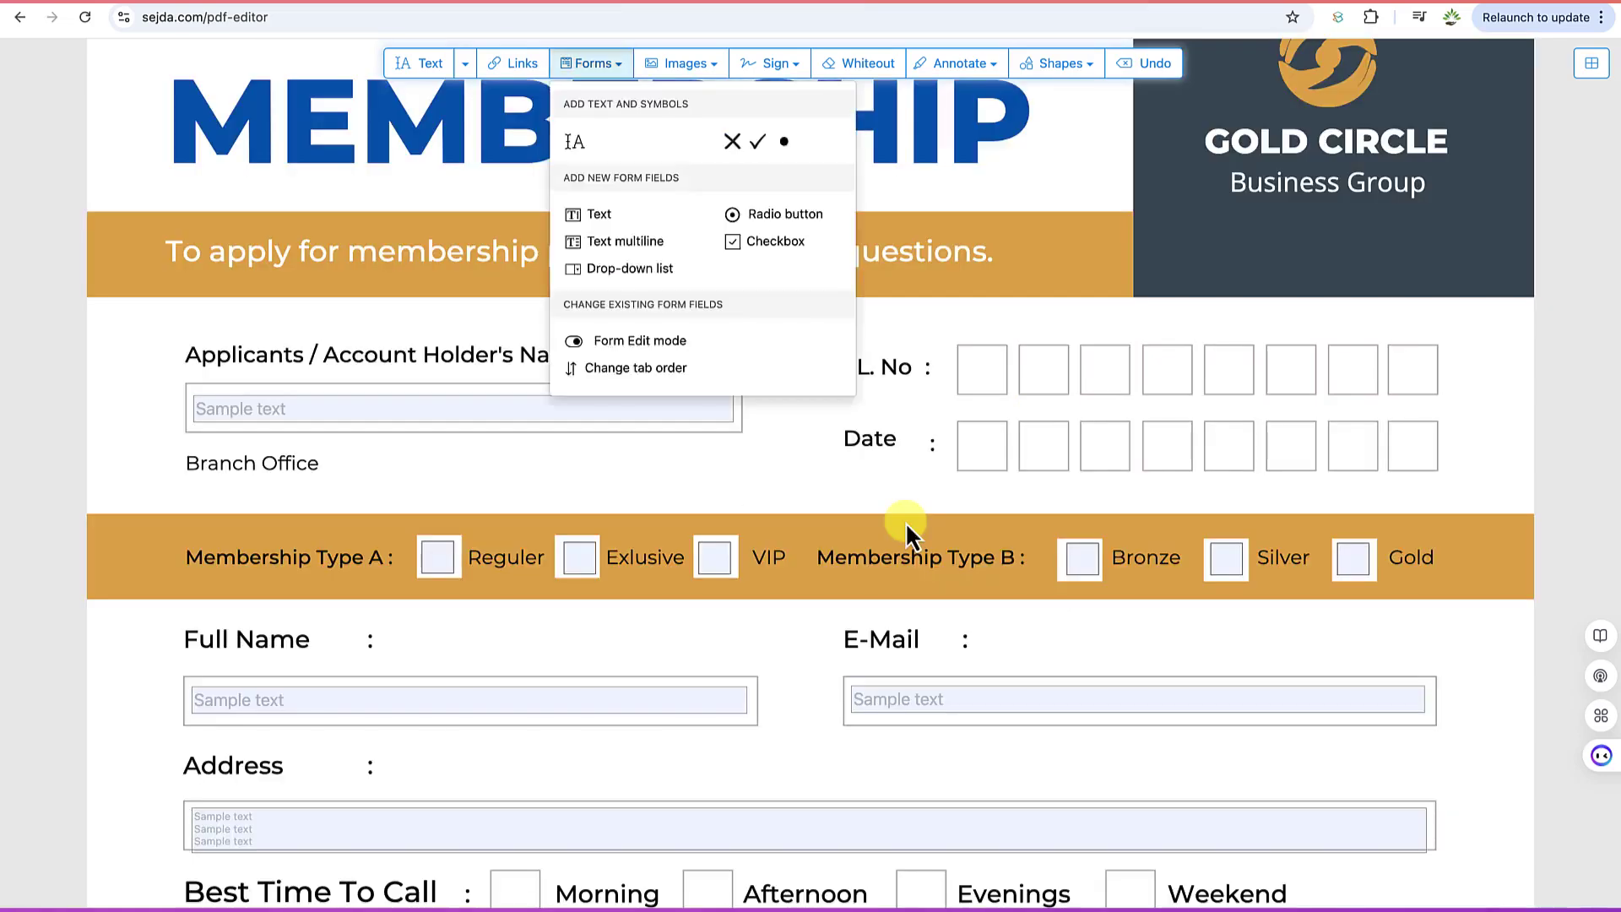
click(917, 493)
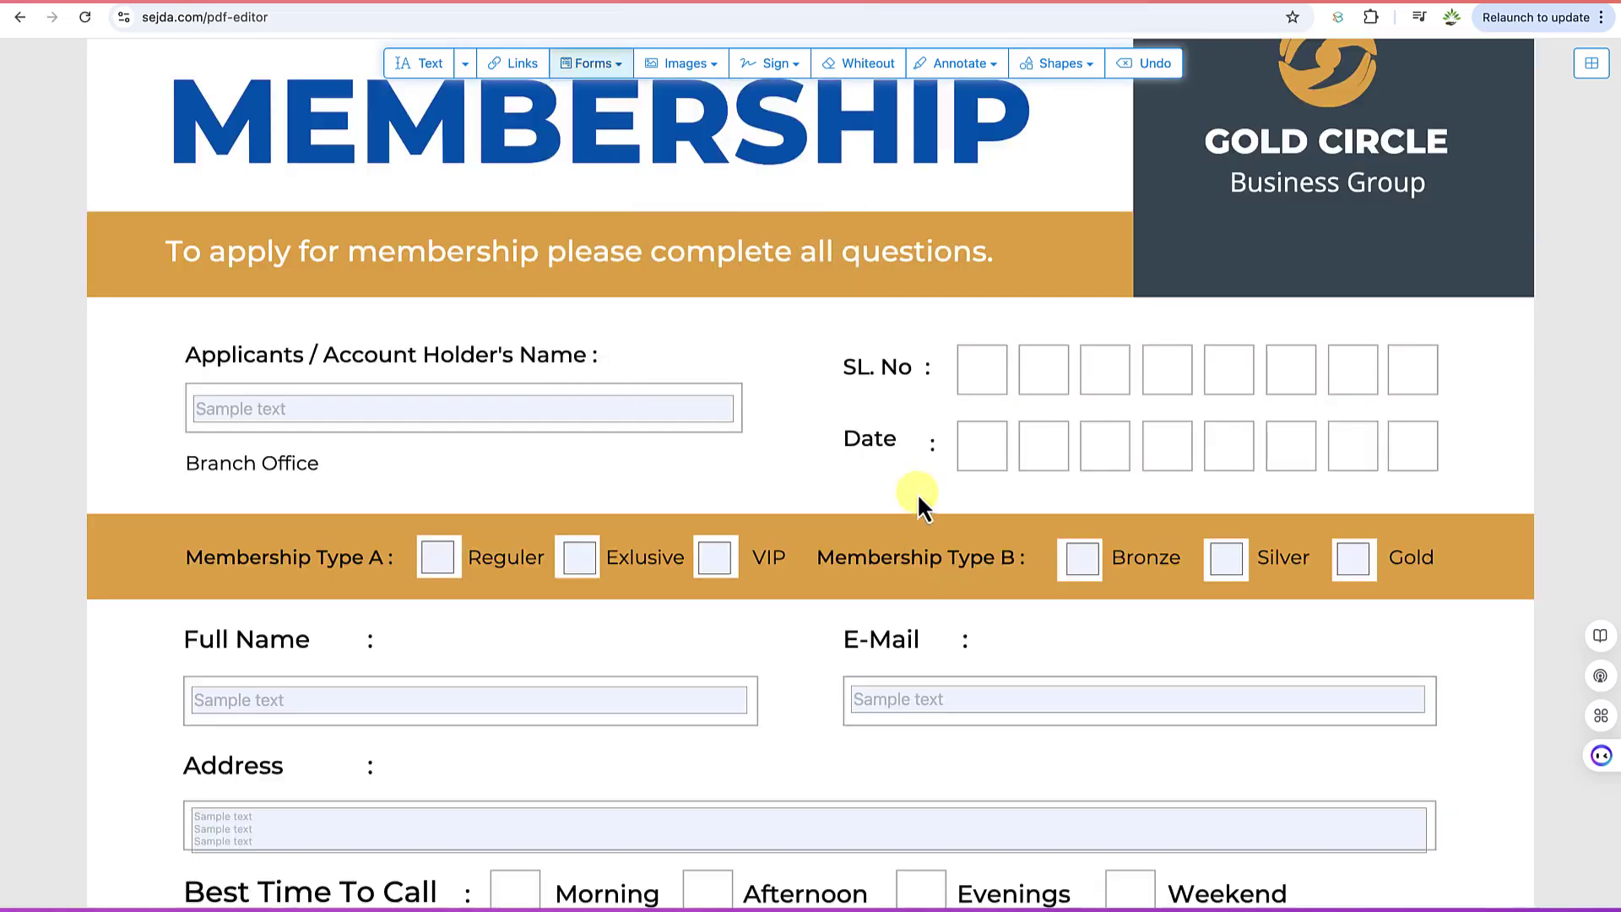
scroll(871, 412, up, 5)
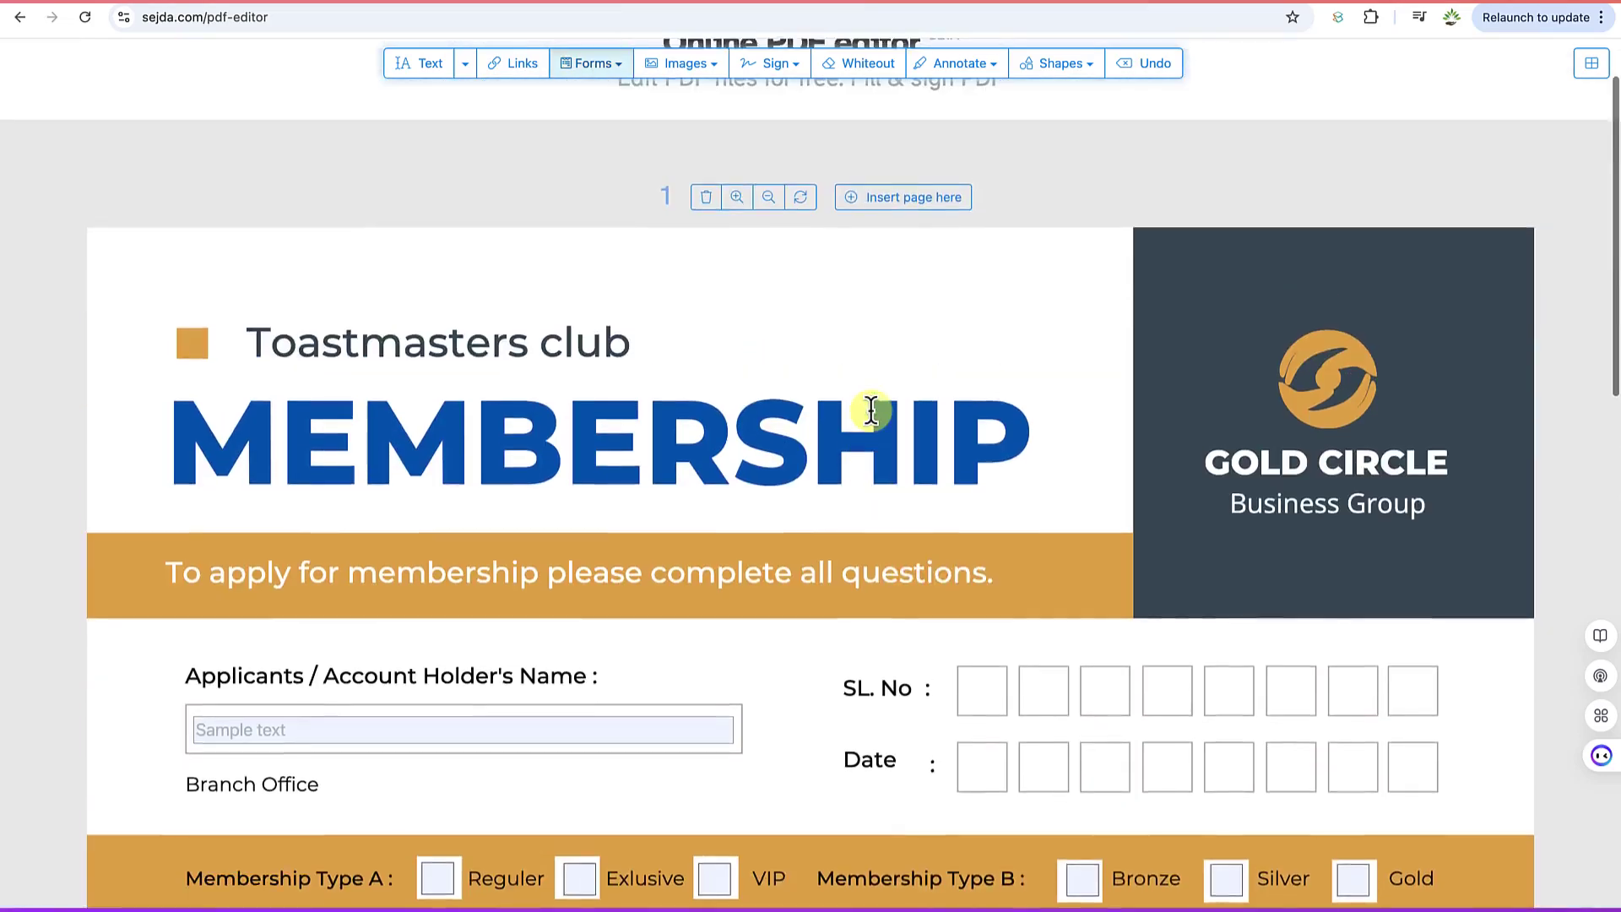
scroll(923, 519, down, 7)
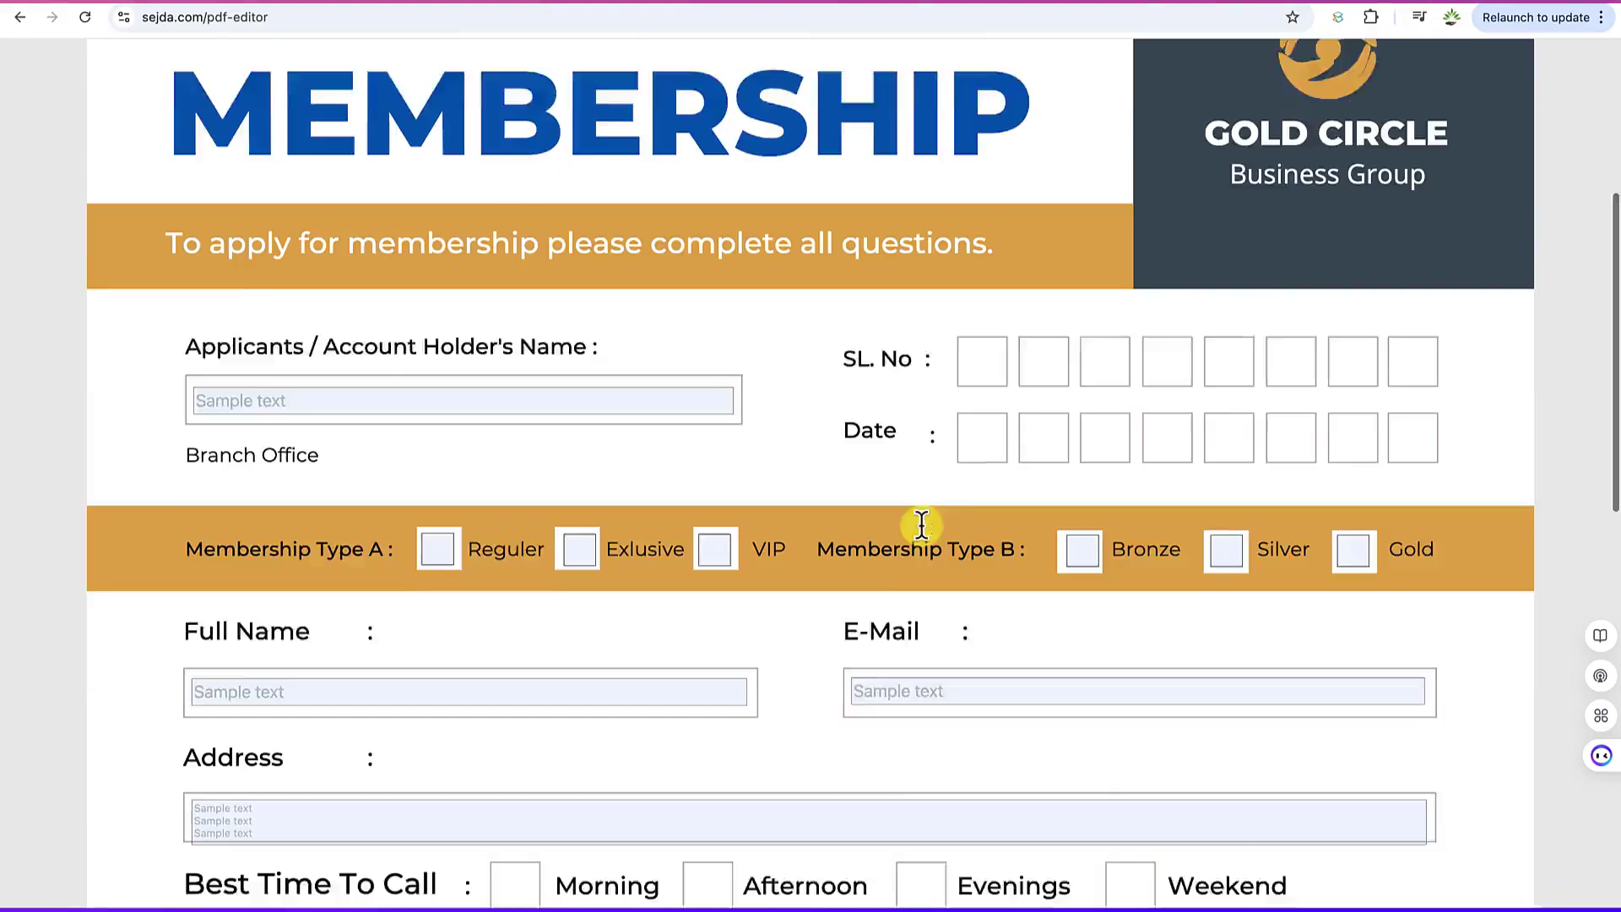
scroll(840, 844, down, 1)
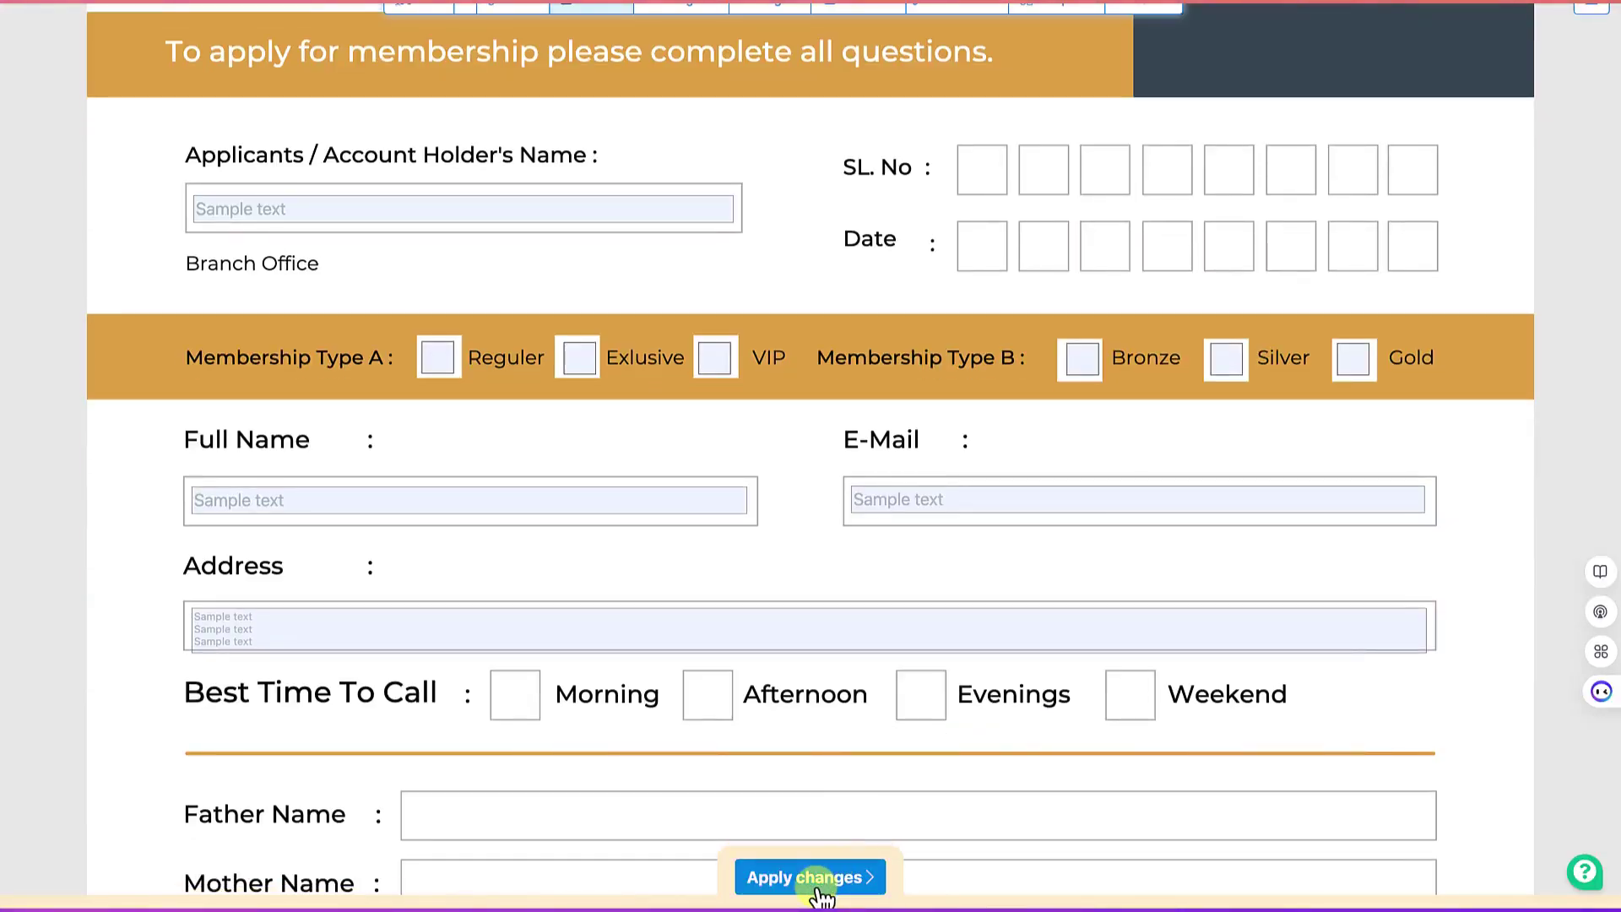
Apply the form edits and download Membership.pdf to view in the browser.
click(814, 878)
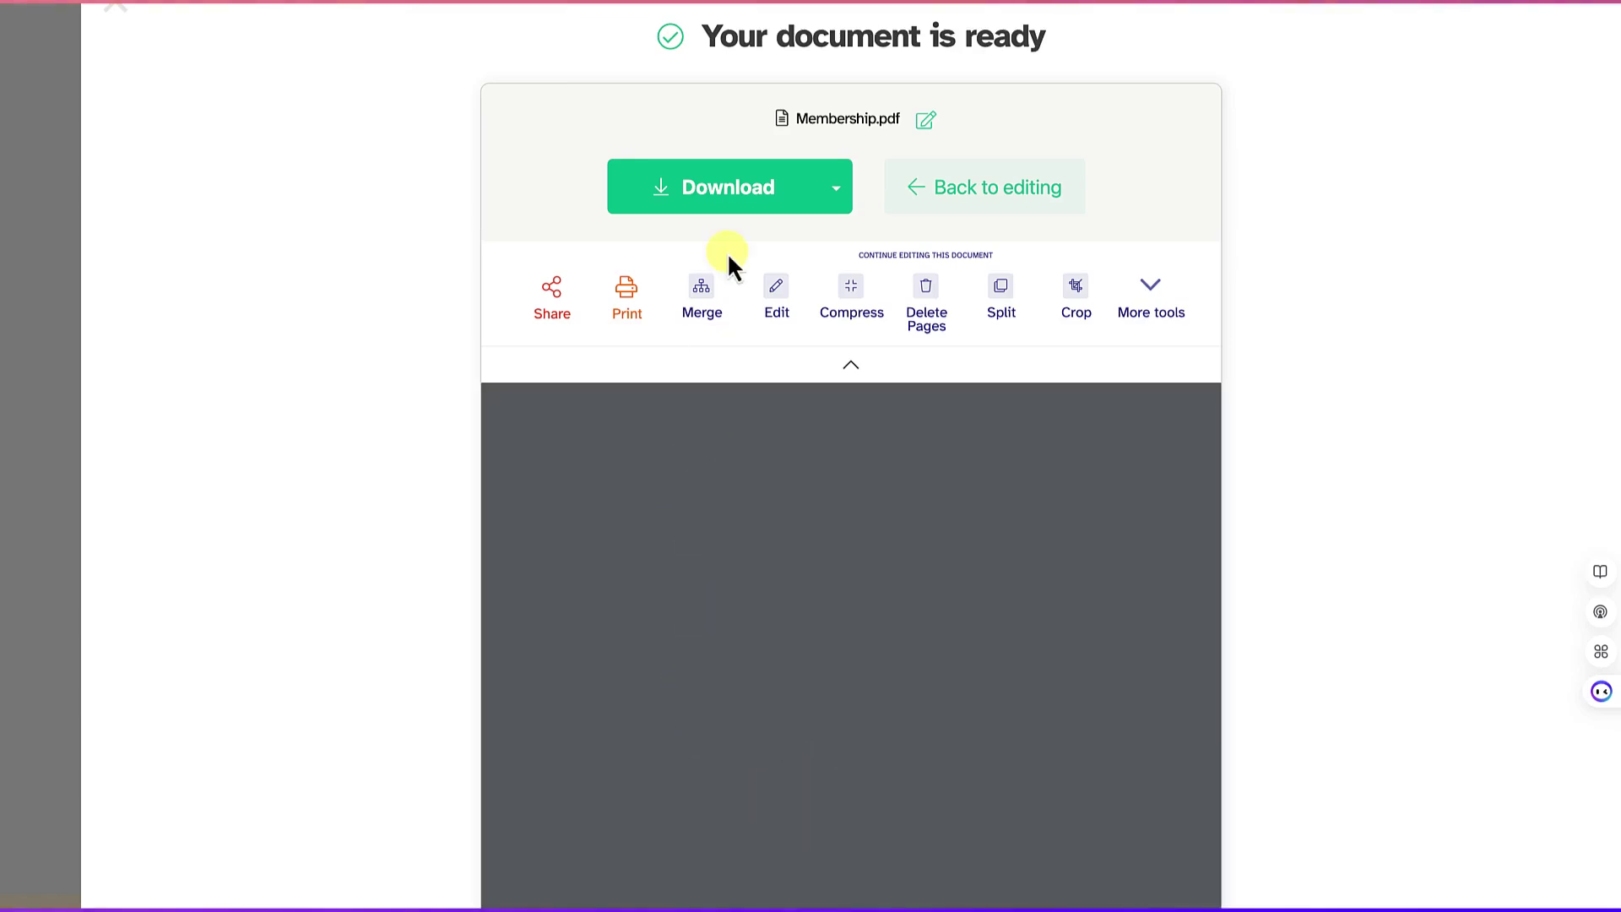
click(739, 201)
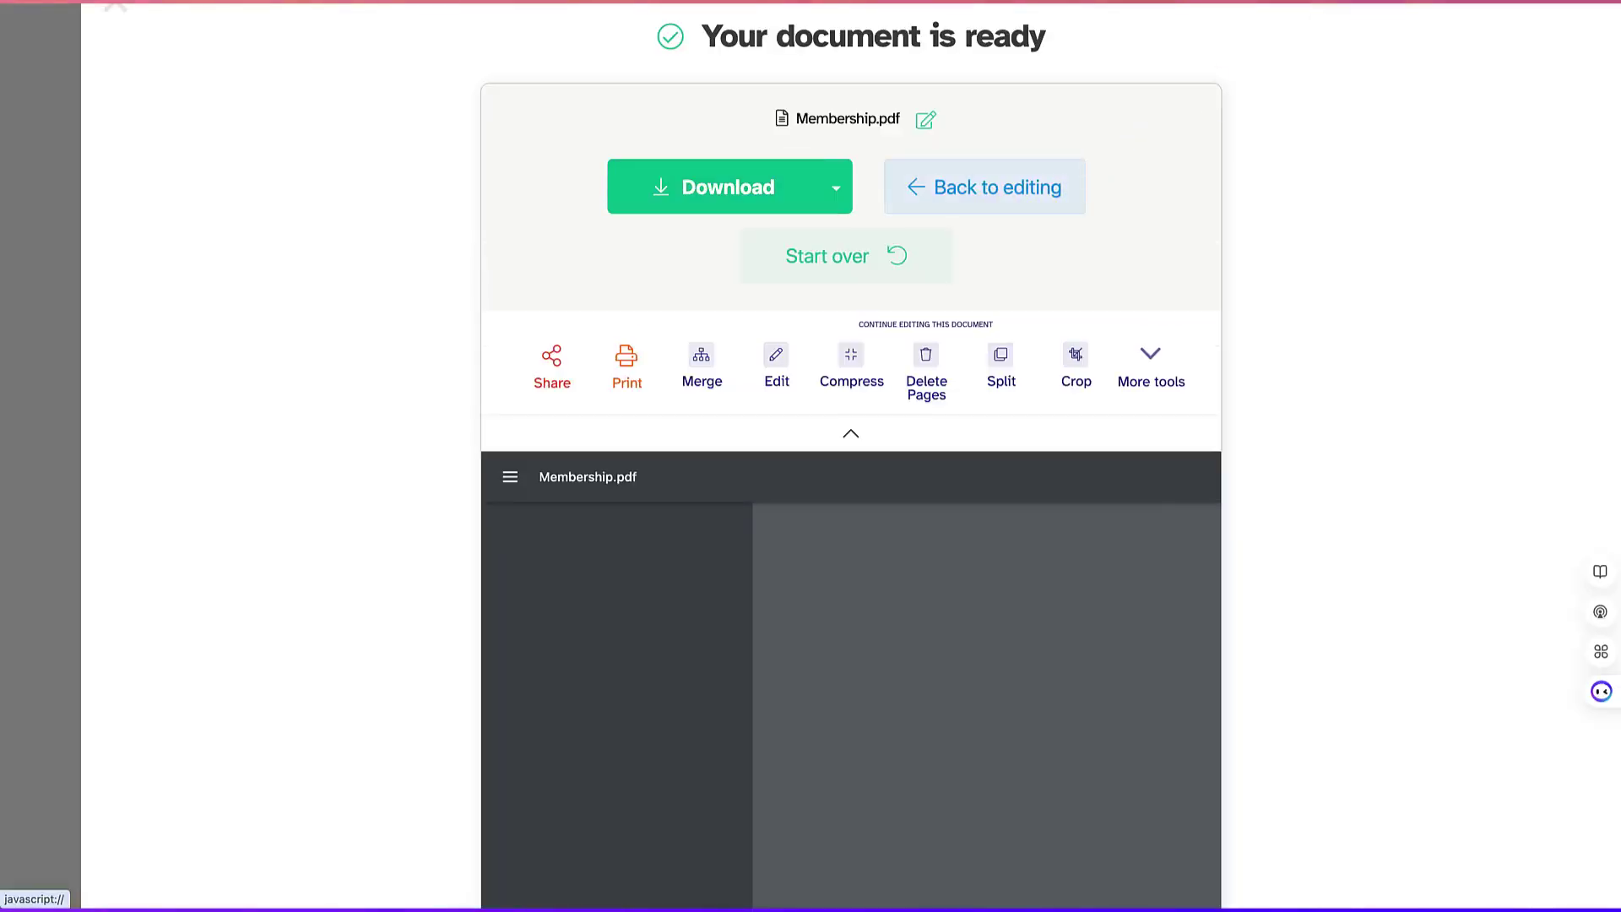
mouse_move(1283, 7)
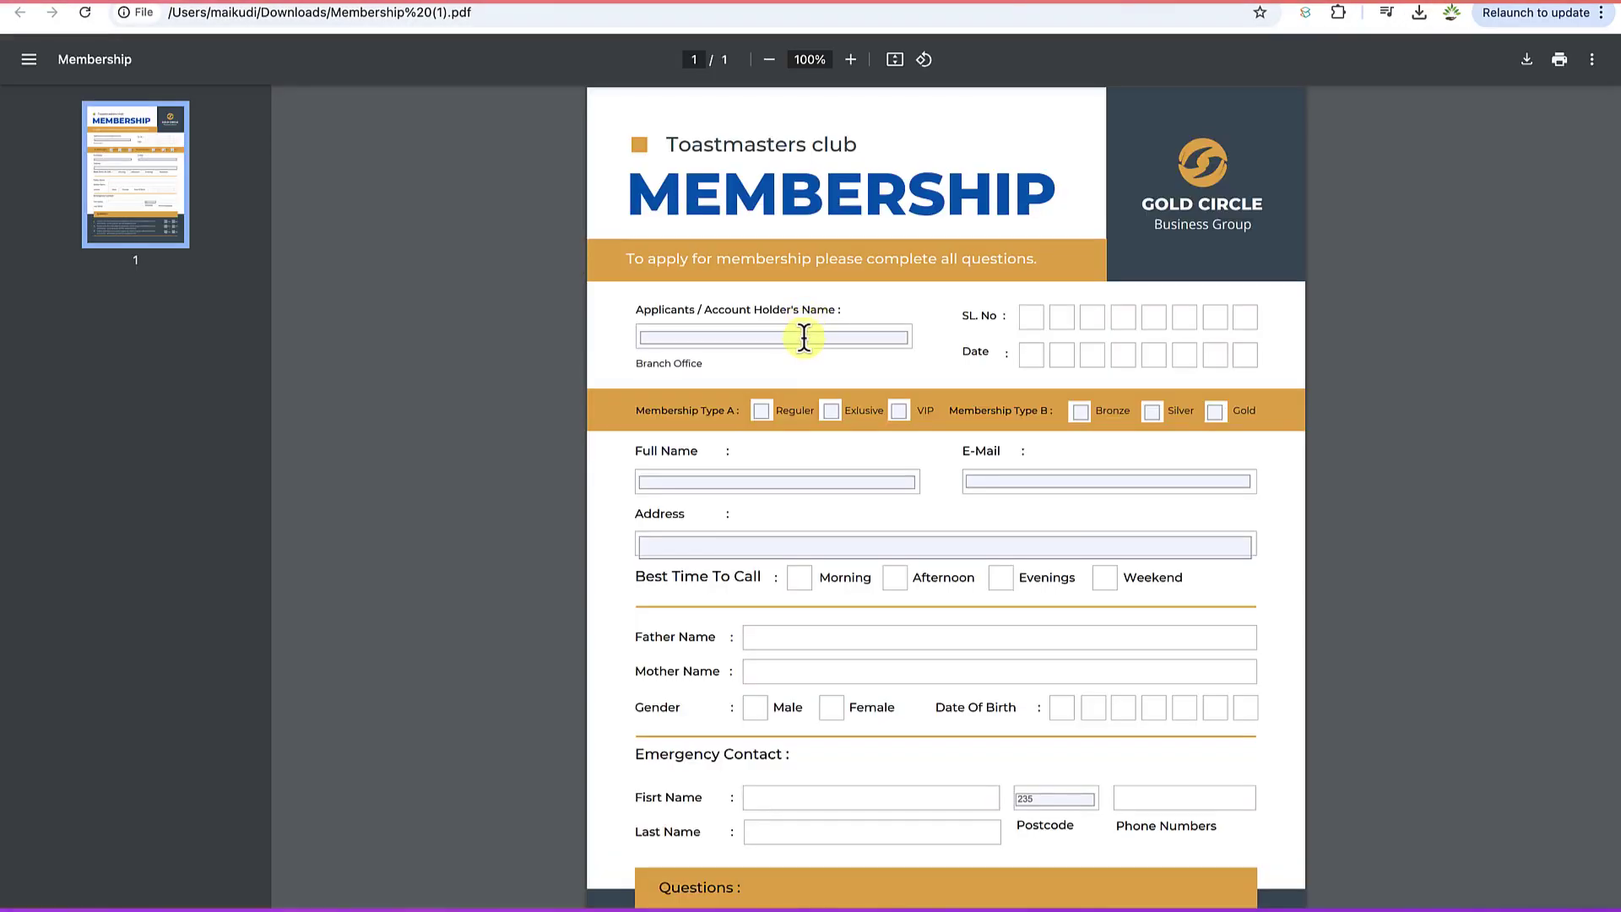
Enter the applicant's name, tick Reguler, and confirm the Full Name, Address and E-Mail fields are fillable.
click(798, 338)
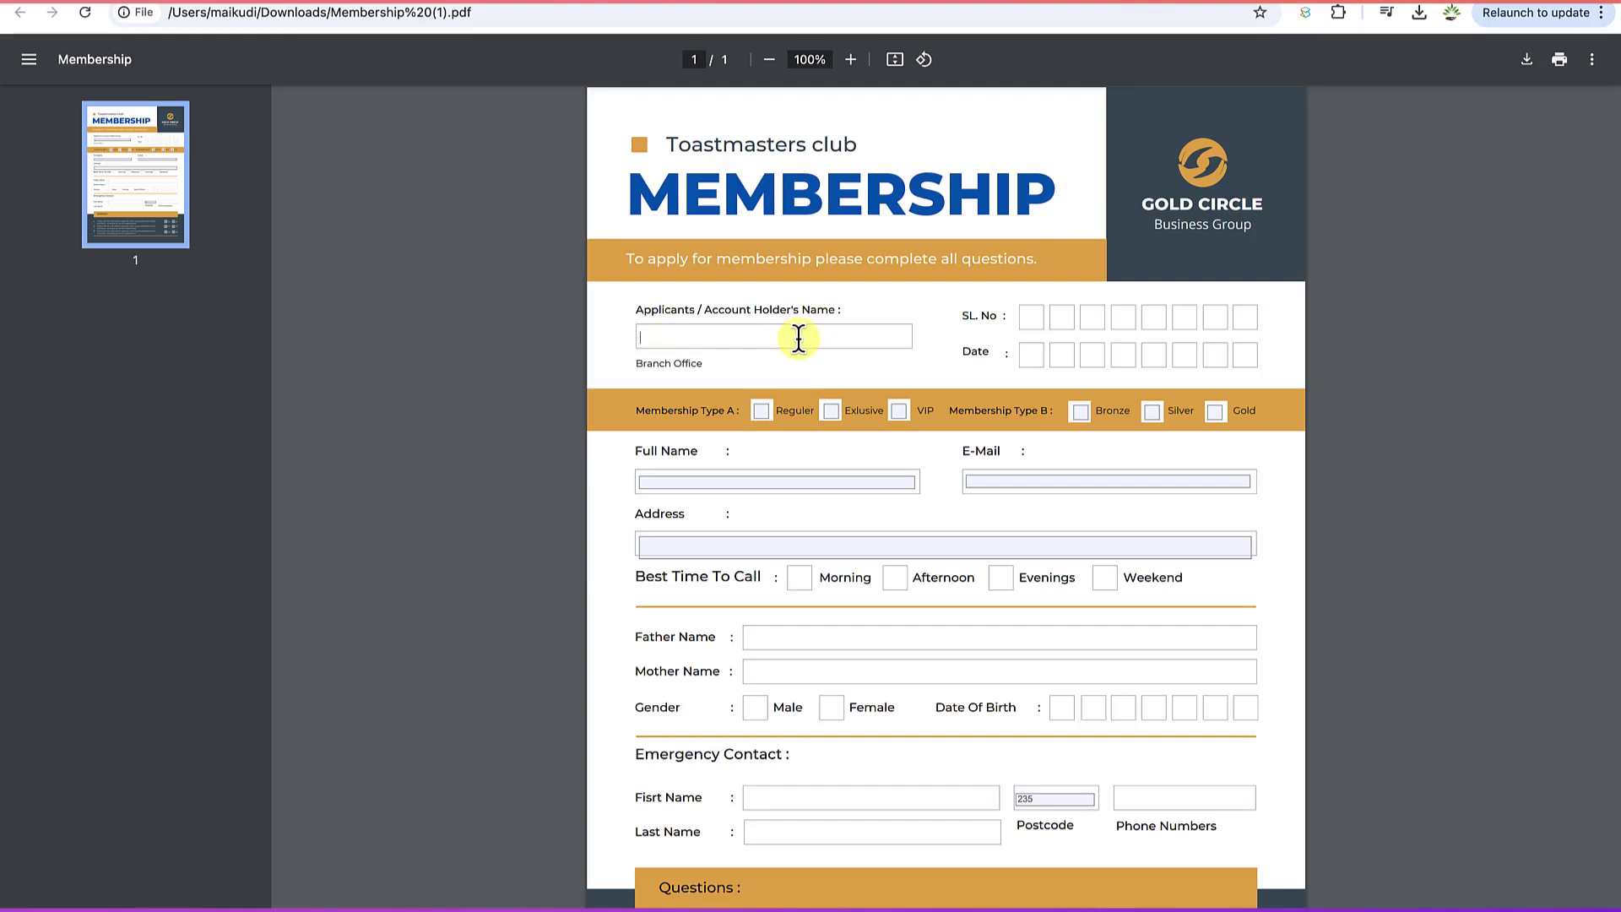
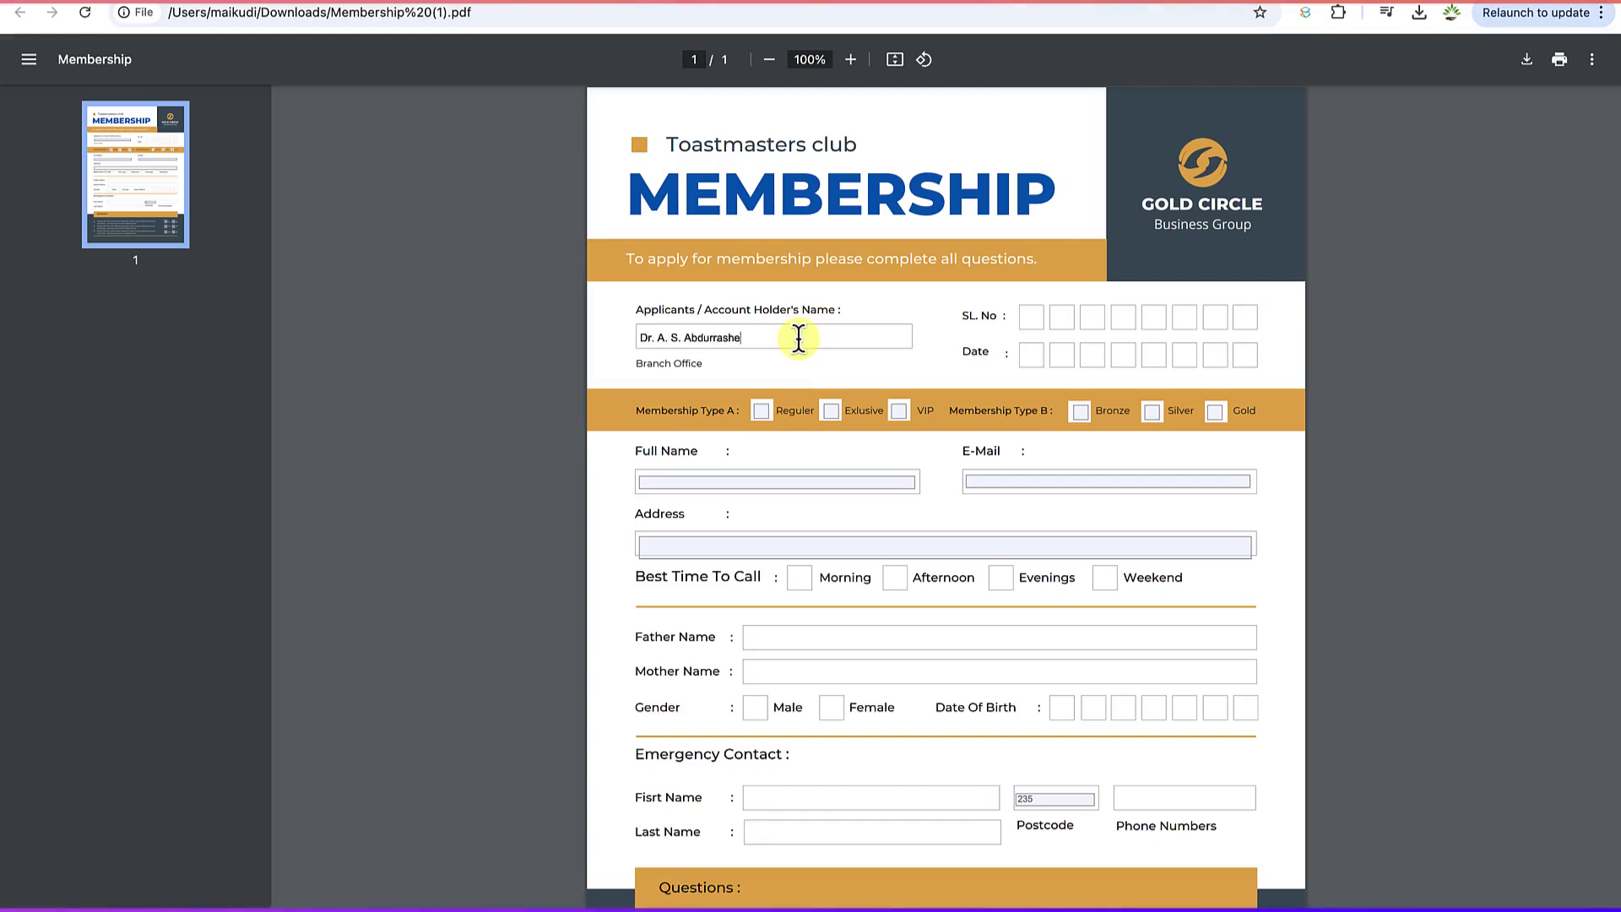
click(760, 412)
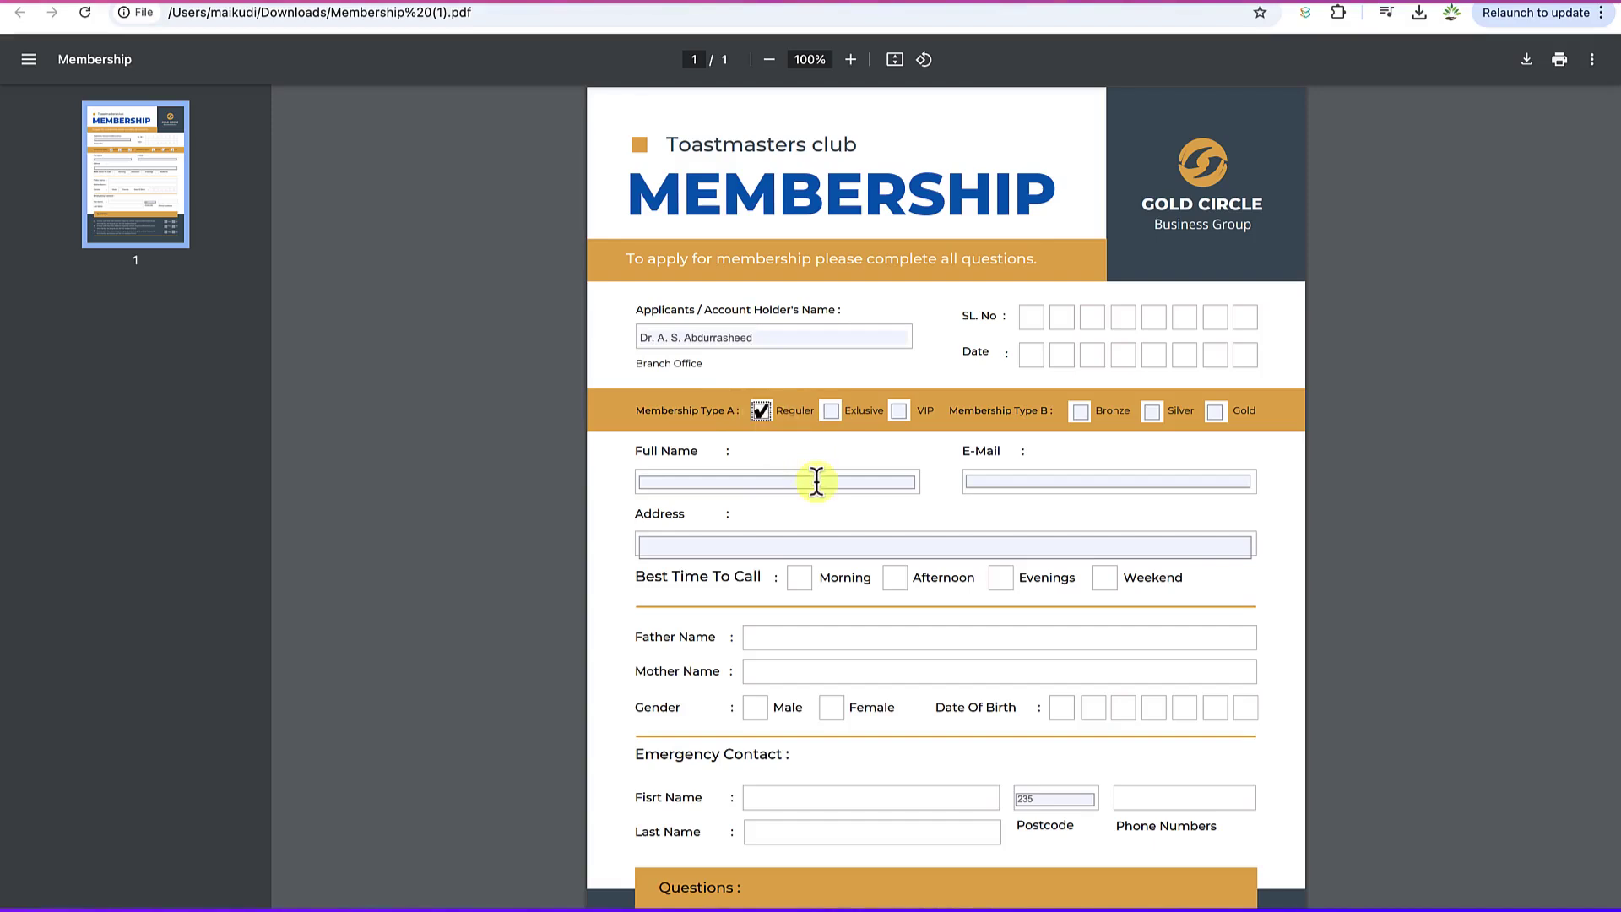
click(773, 481)
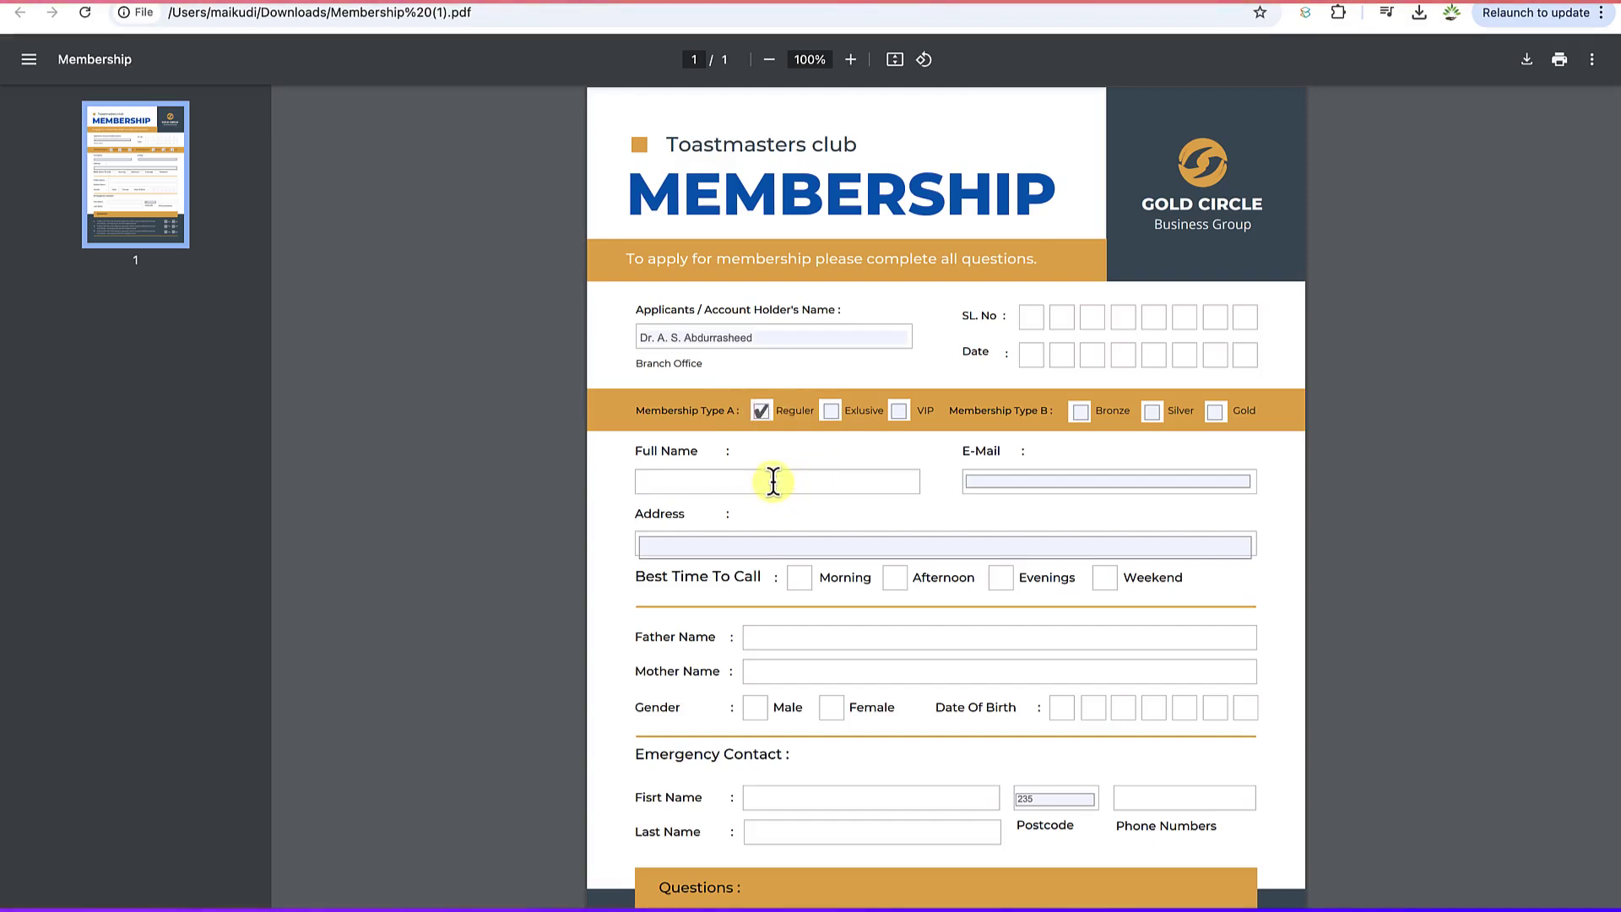
click(803, 544)
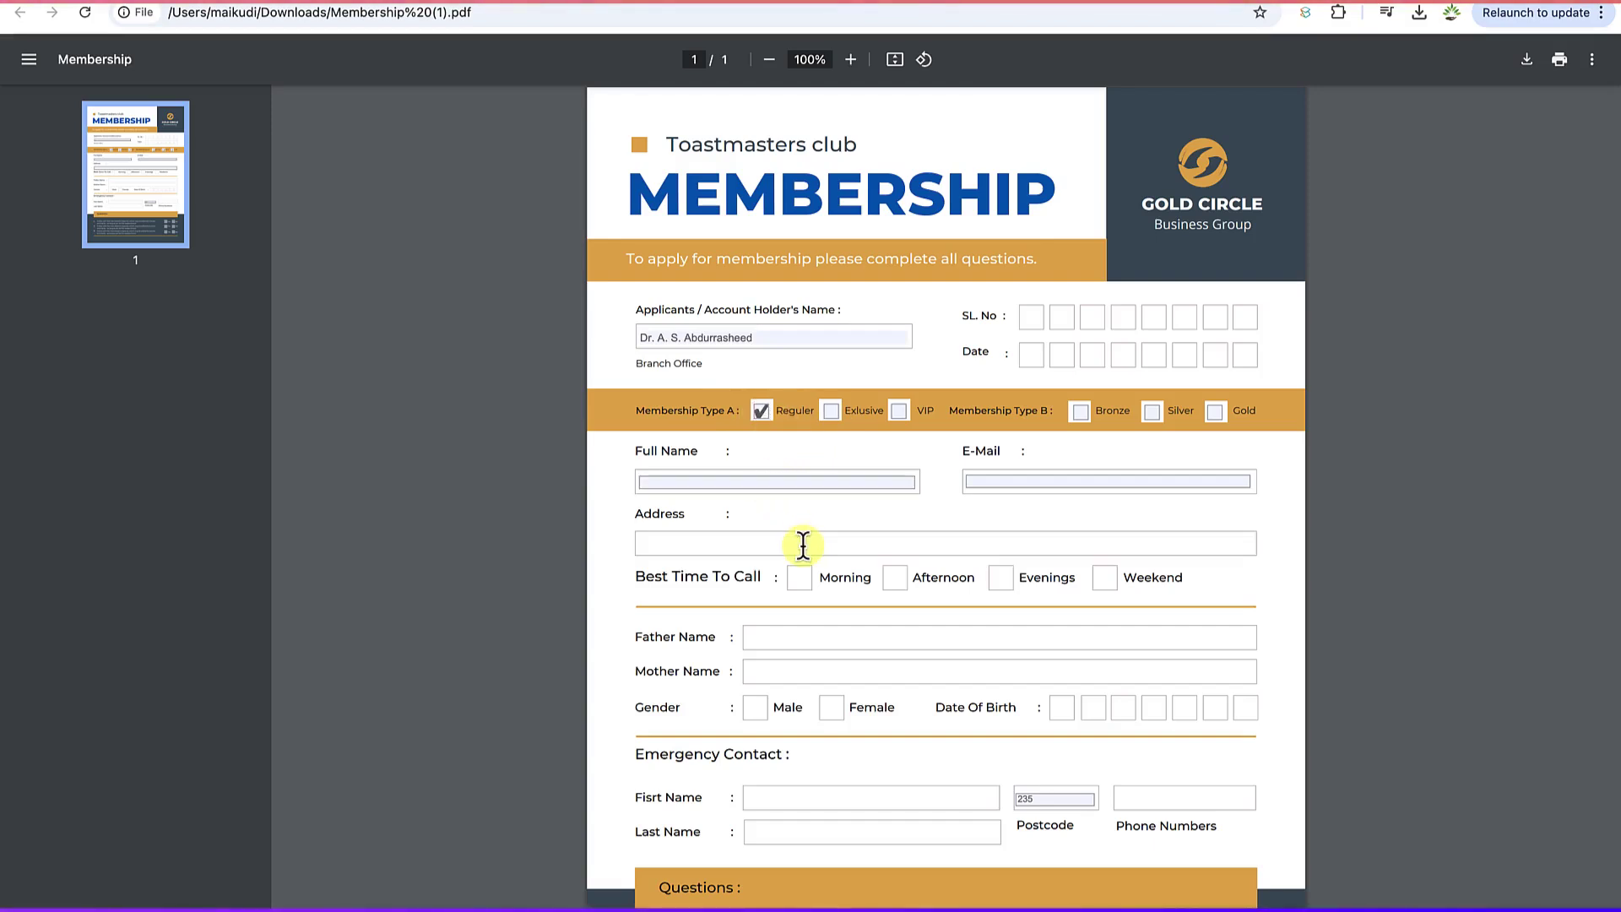
click(984, 481)
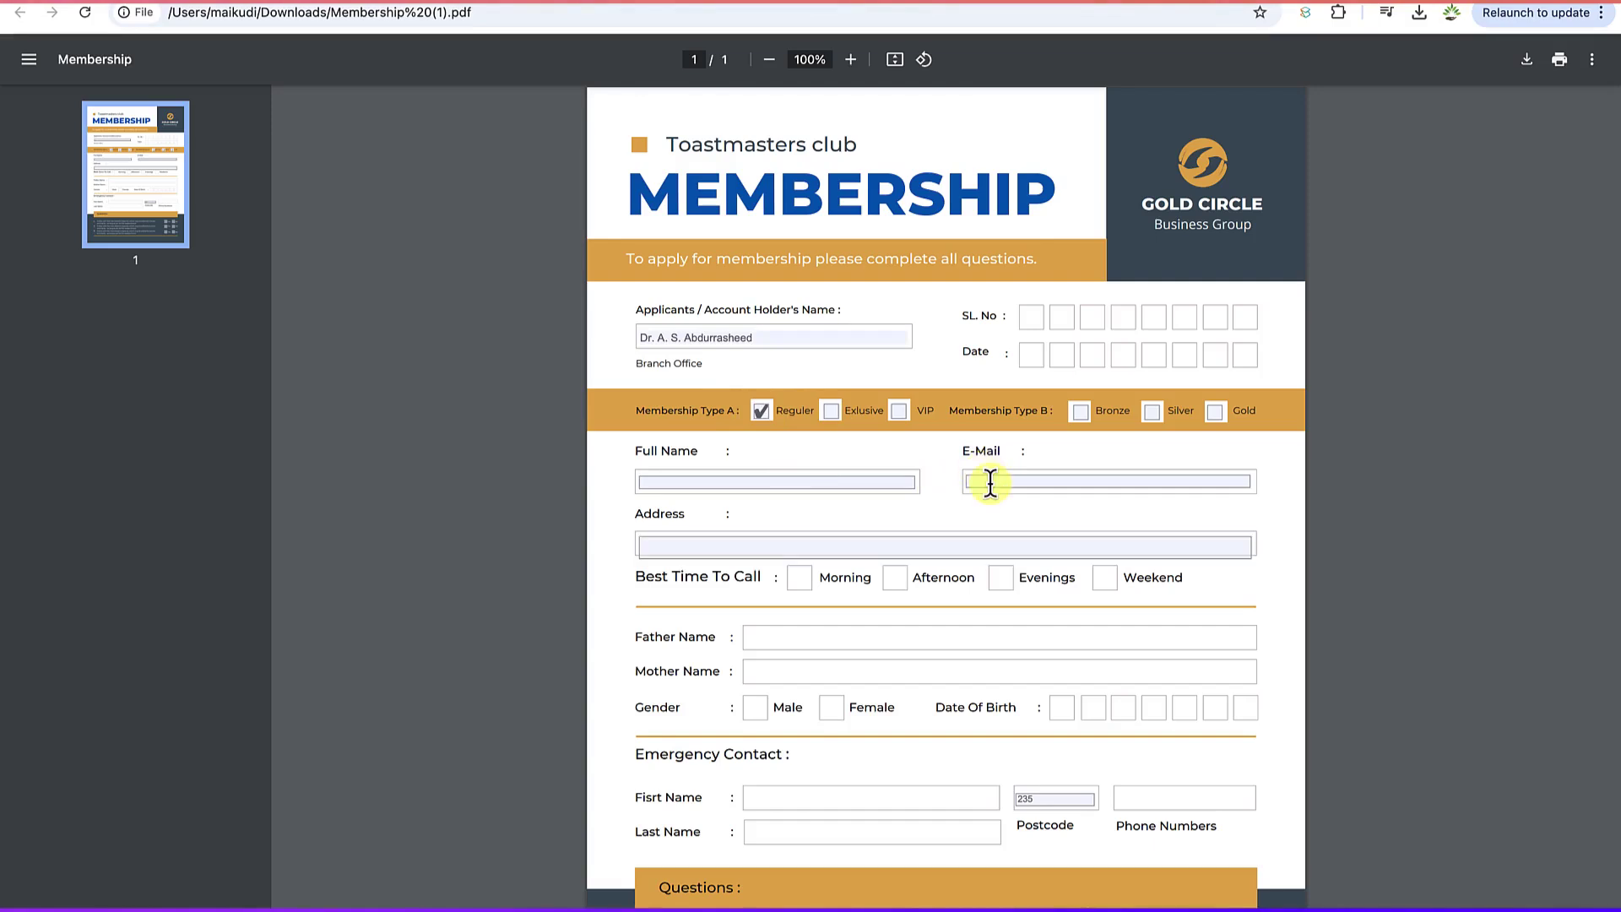
Choose 234 from the Postcode drop-down.
click(1057, 800)
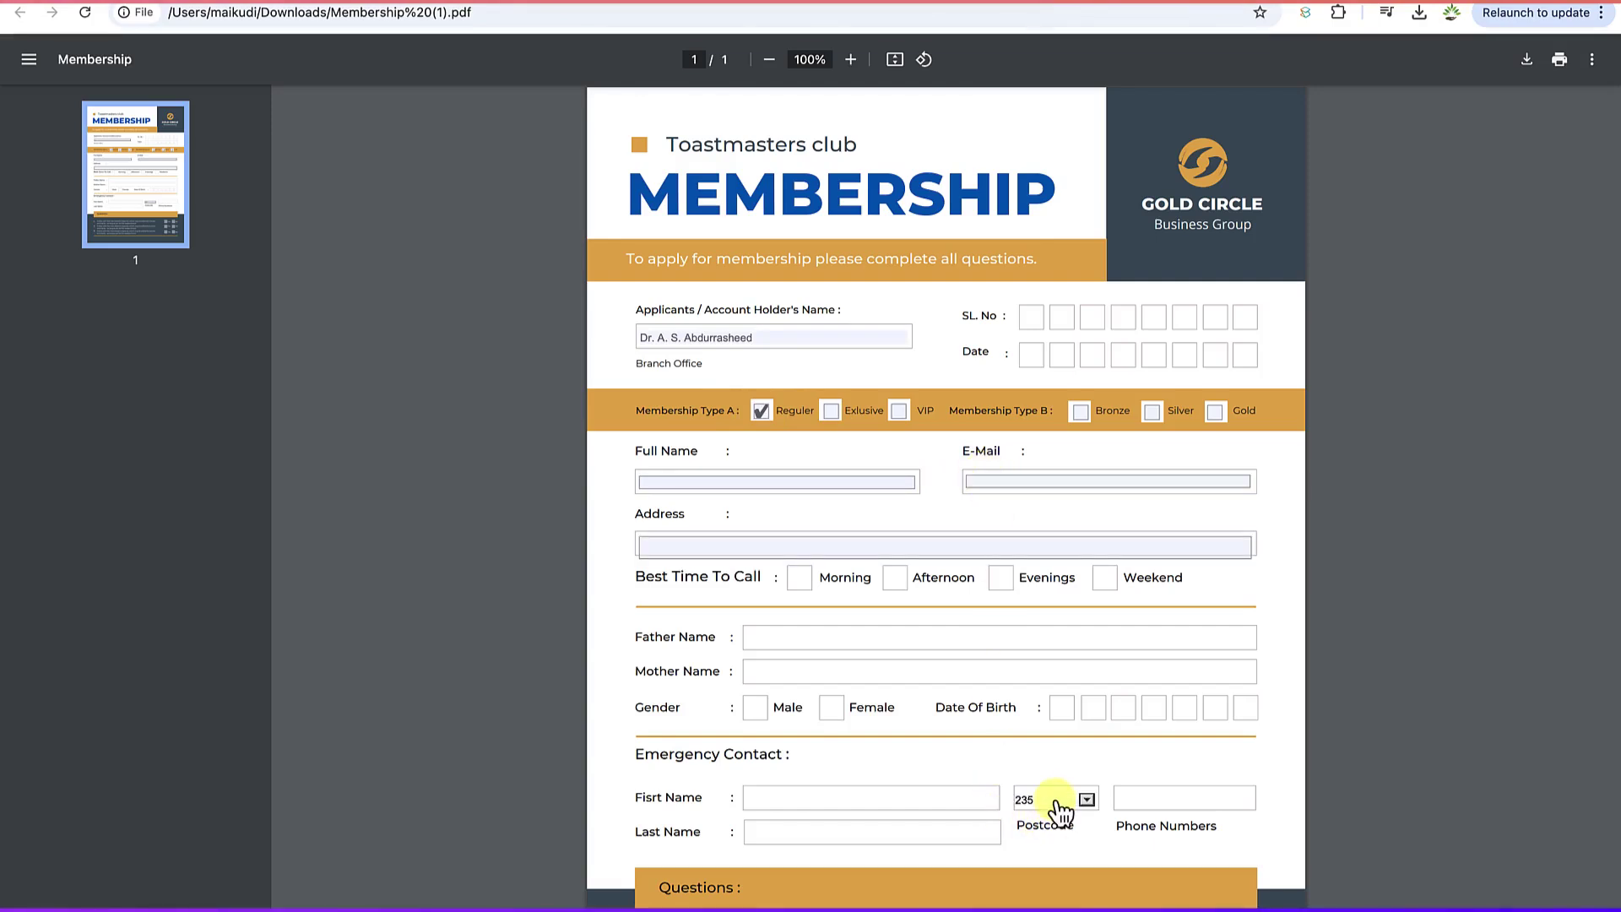
click(1087, 800)
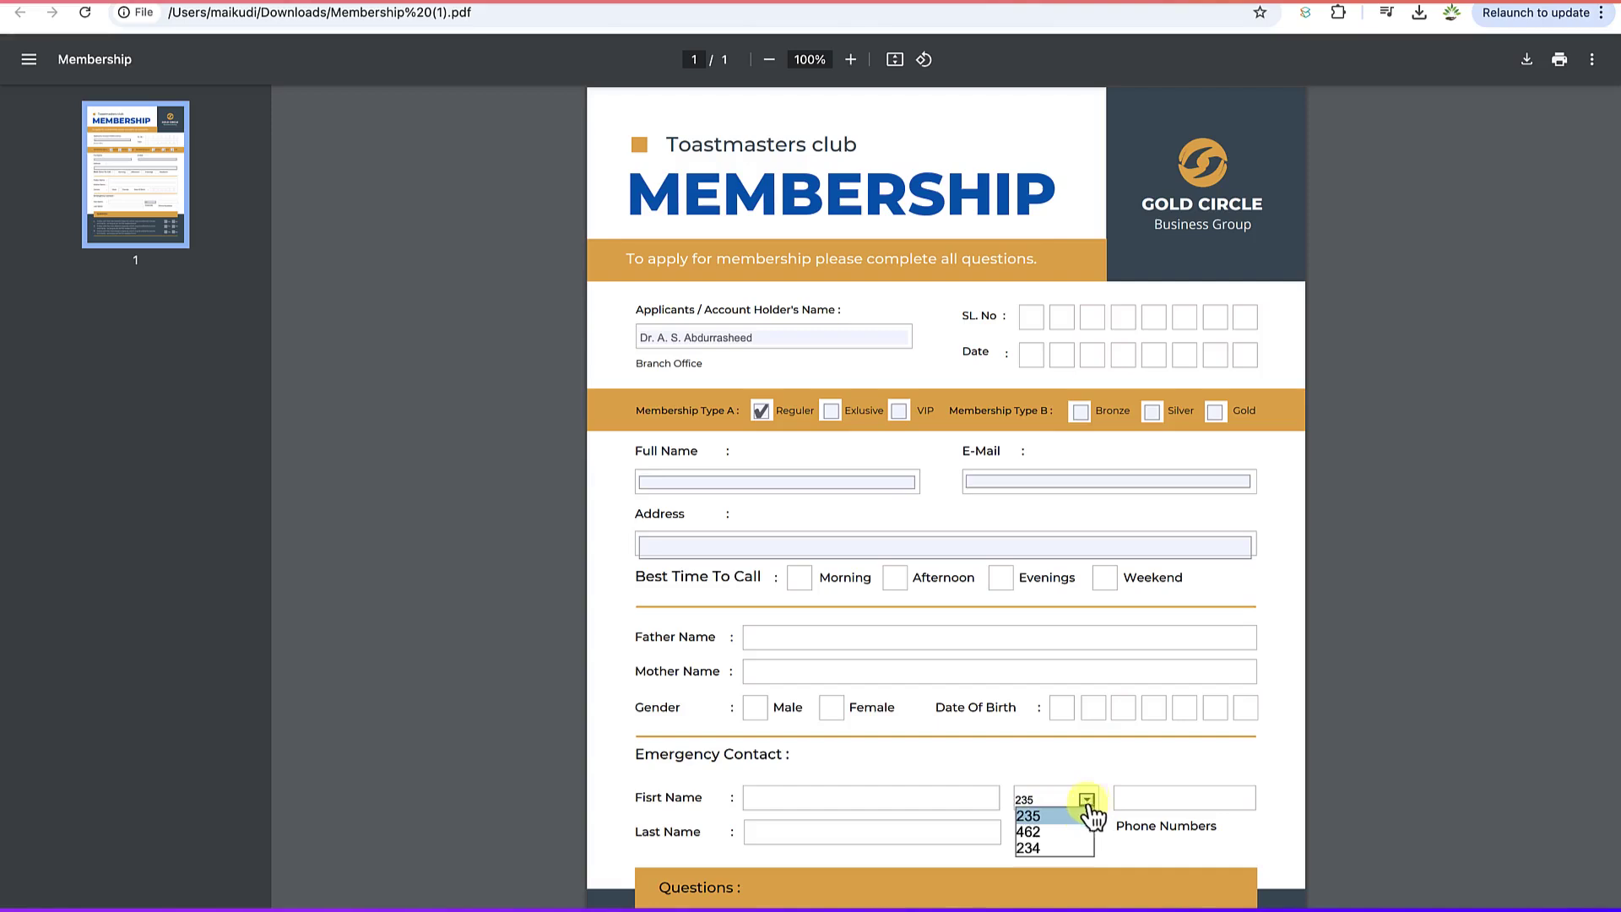
click(1062, 844)
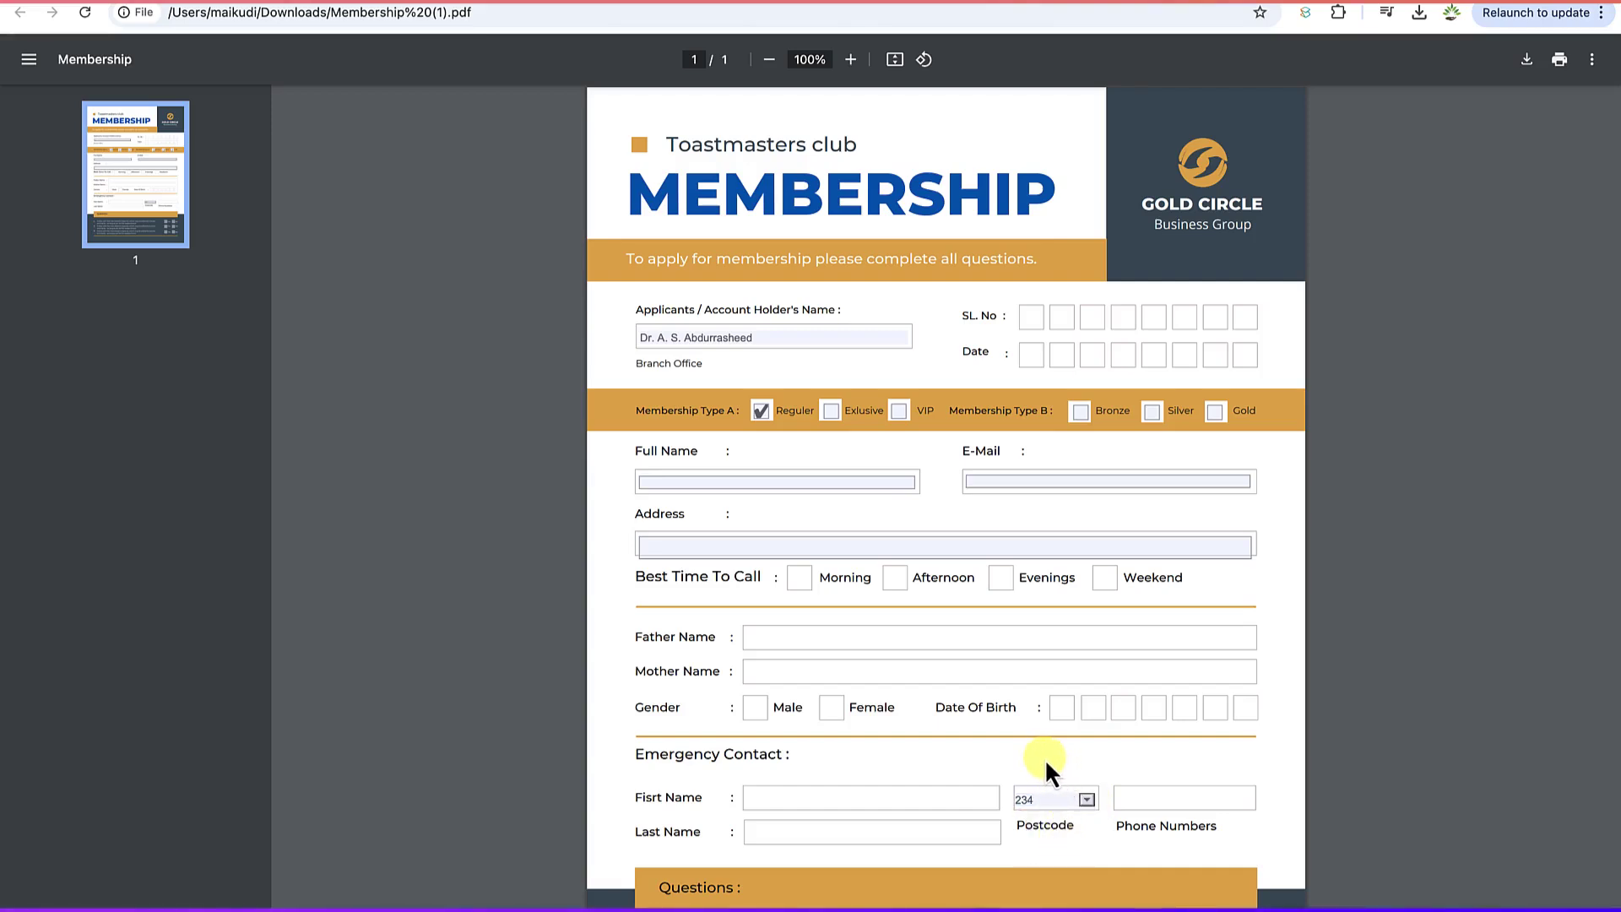
click(934, 633)
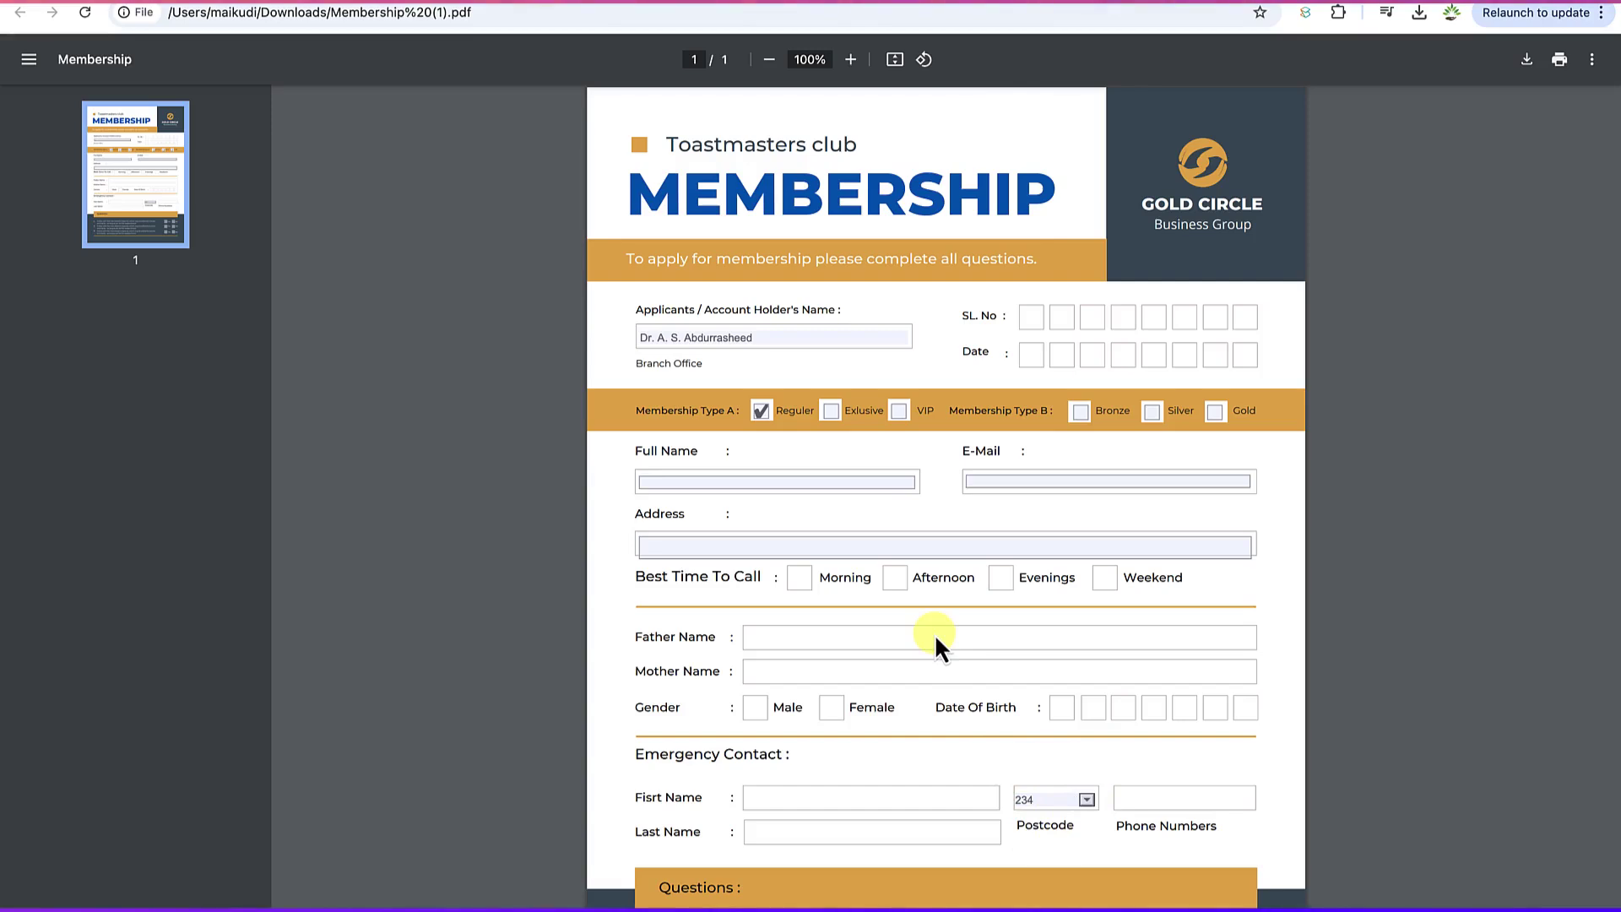